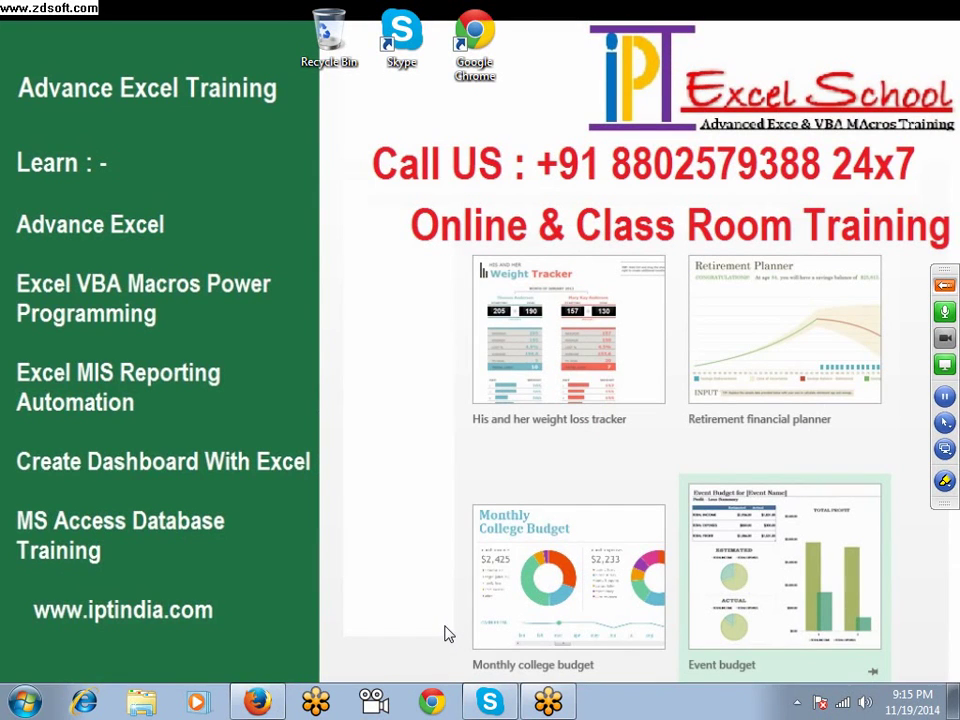
Step: Launch Microsoft Office Excel 2007 from a Start menu search for 'exce'
{"action": "key", "text": "super"}
{"action": "type", "text": "exce"}
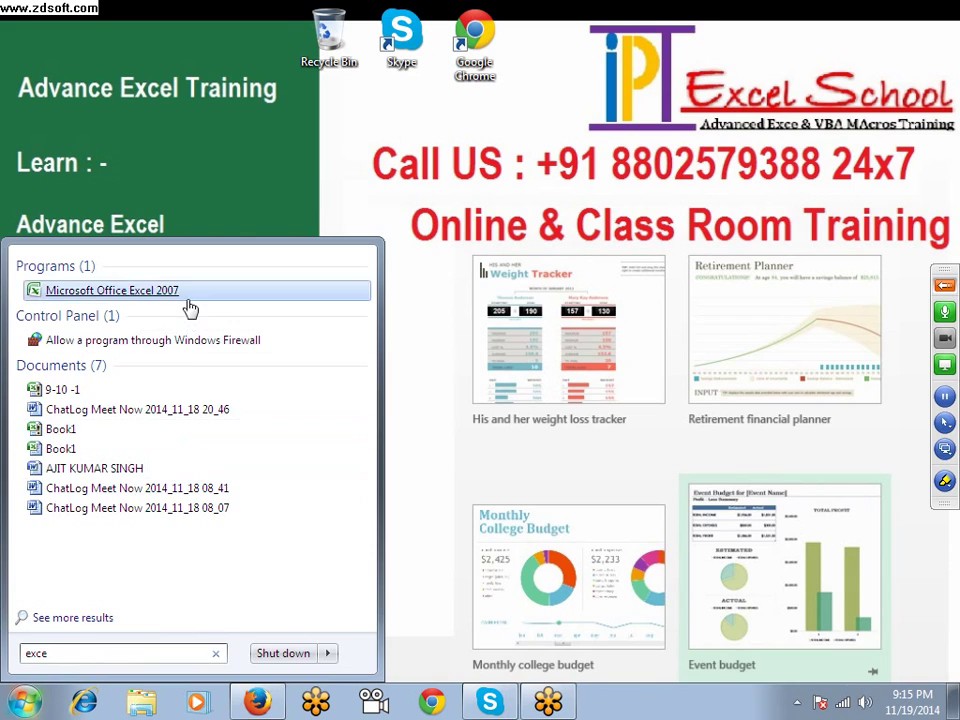
{"action": "left_click", "coordinate": [190, 308]}
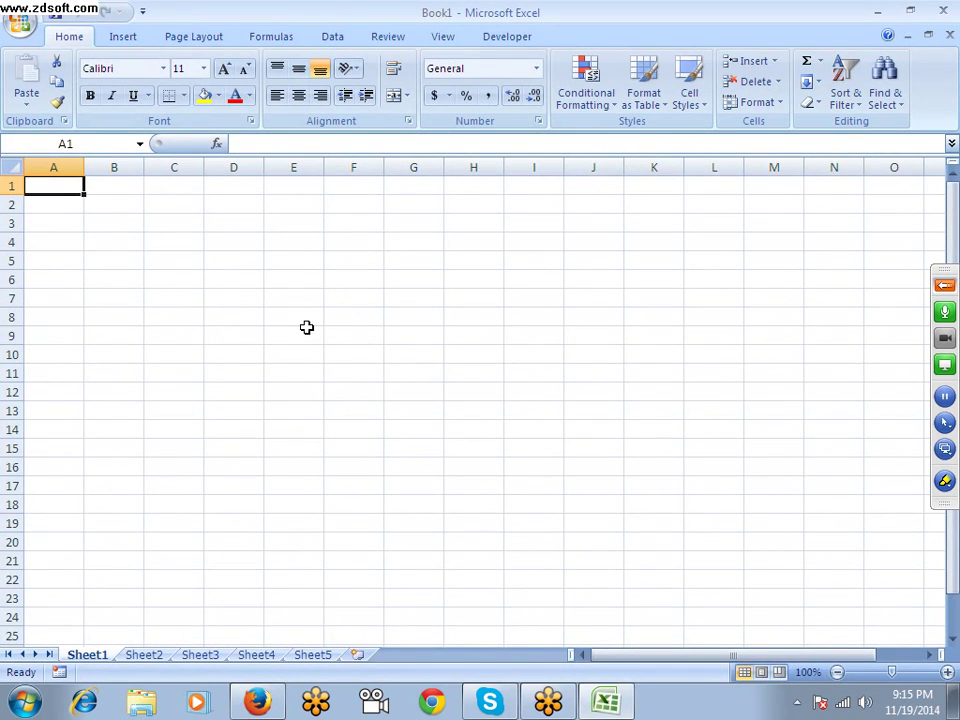
Step: Enter 60% in cell B2 on Sheet1
{"action": "left_click", "coordinate": [120, 38]}
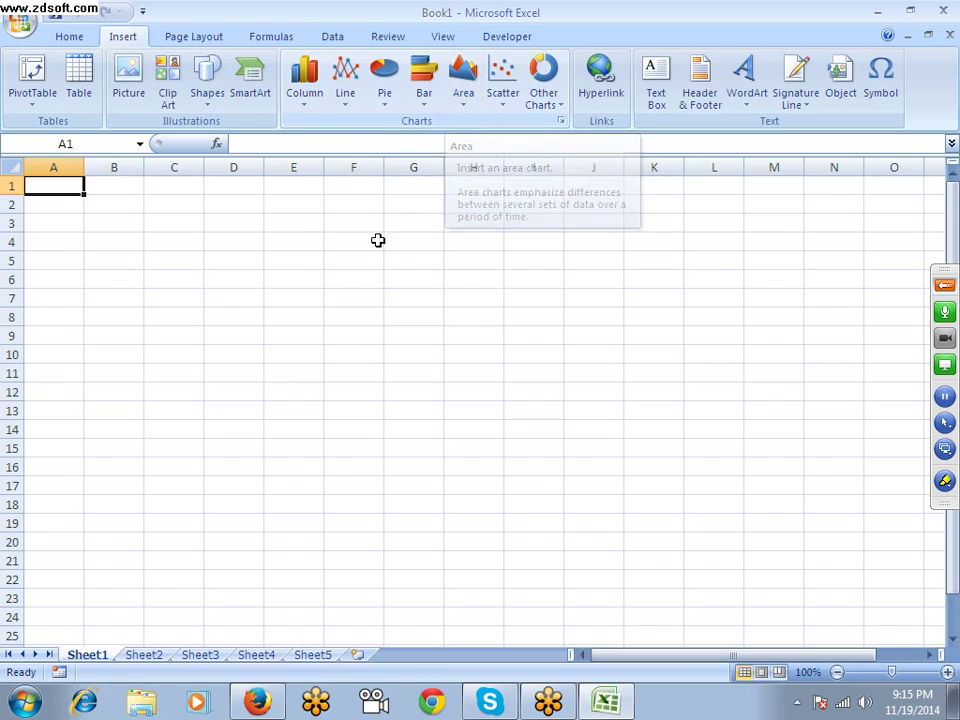
{"action": "key", "text": "Down"}
{"action": "key", "text": "Down"}
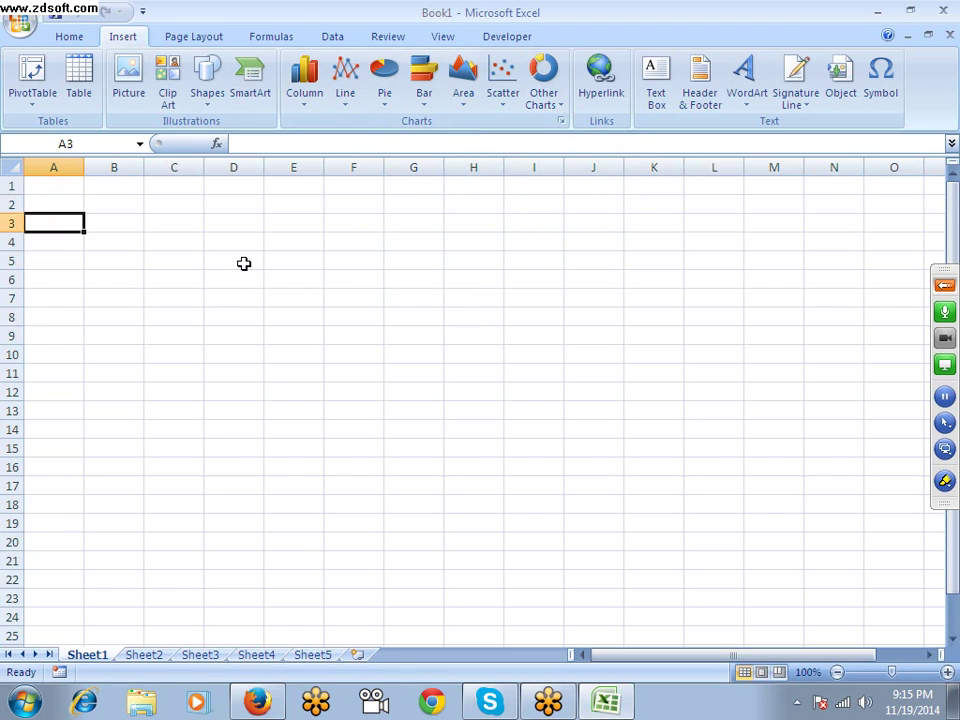
{"action": "key", "text": "Down"}
{"action": "key", "text": "Down"}
{"action": "key", "text": "Down"}
{"action": "key", "text": "Right"}
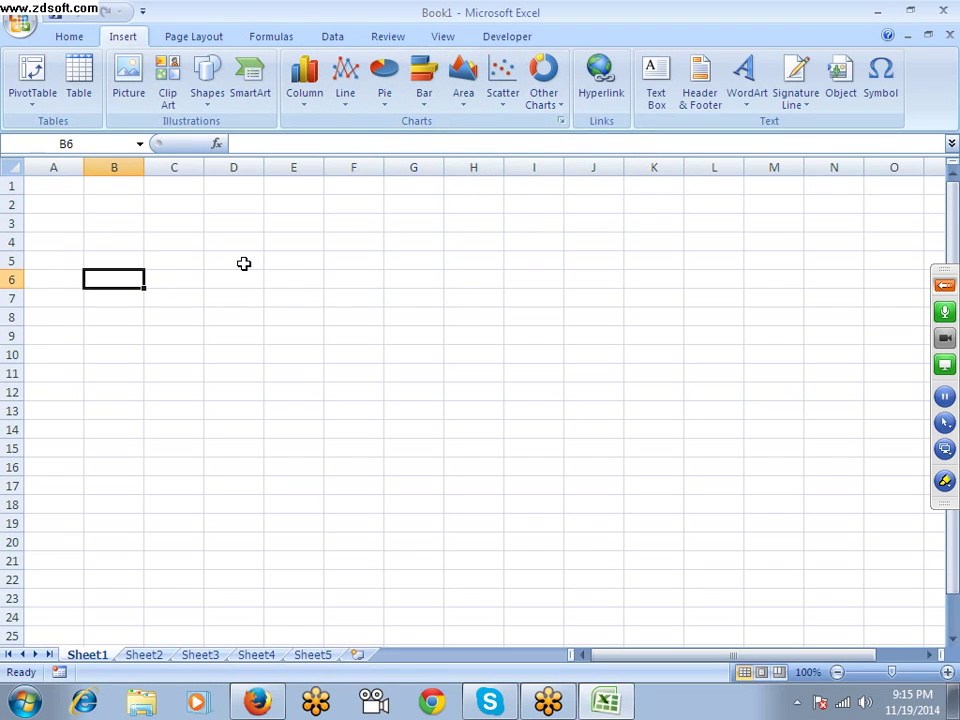
{"action": "key", "text": "Up"}
{"action": "key", "text": "Up"}
{"action": "key", "text": "Up"}
{"action": "type", "text": "60"}
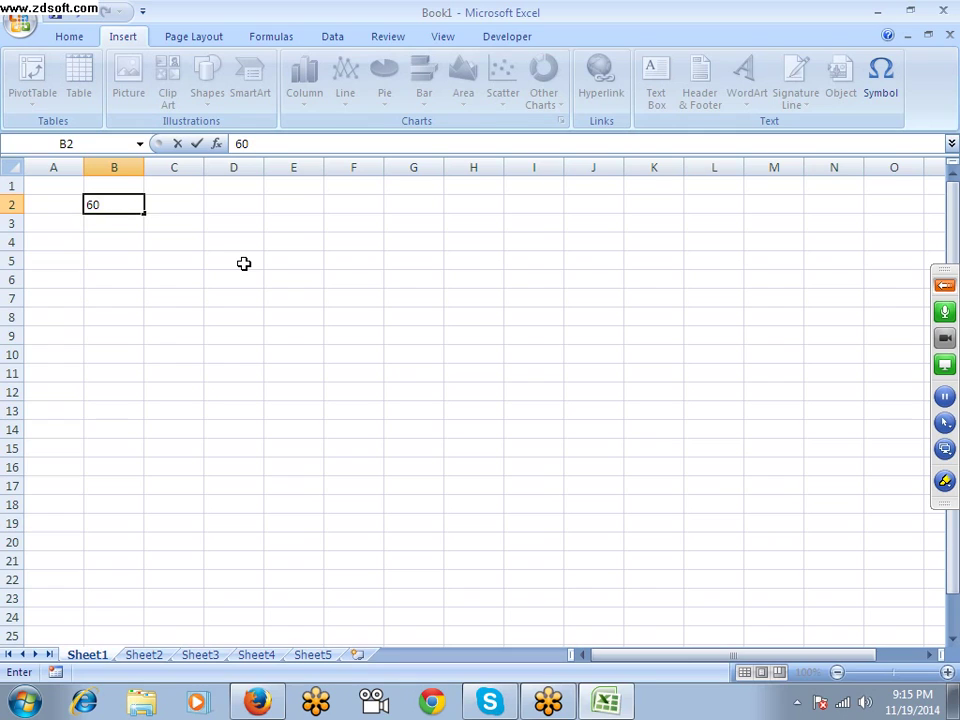
{"action": "key", "text": "ctrl+Return"}
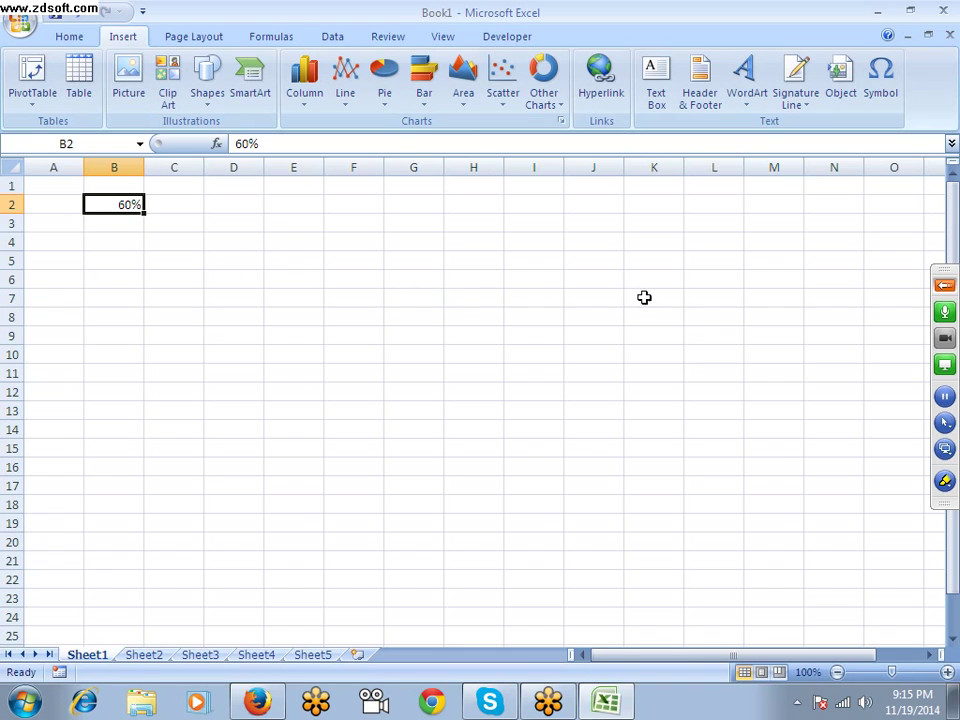
Step: Start recording the meeting session and dismiss the hidden notification icons popup
{"action": "left_click", "coordinate": [944, 286]}
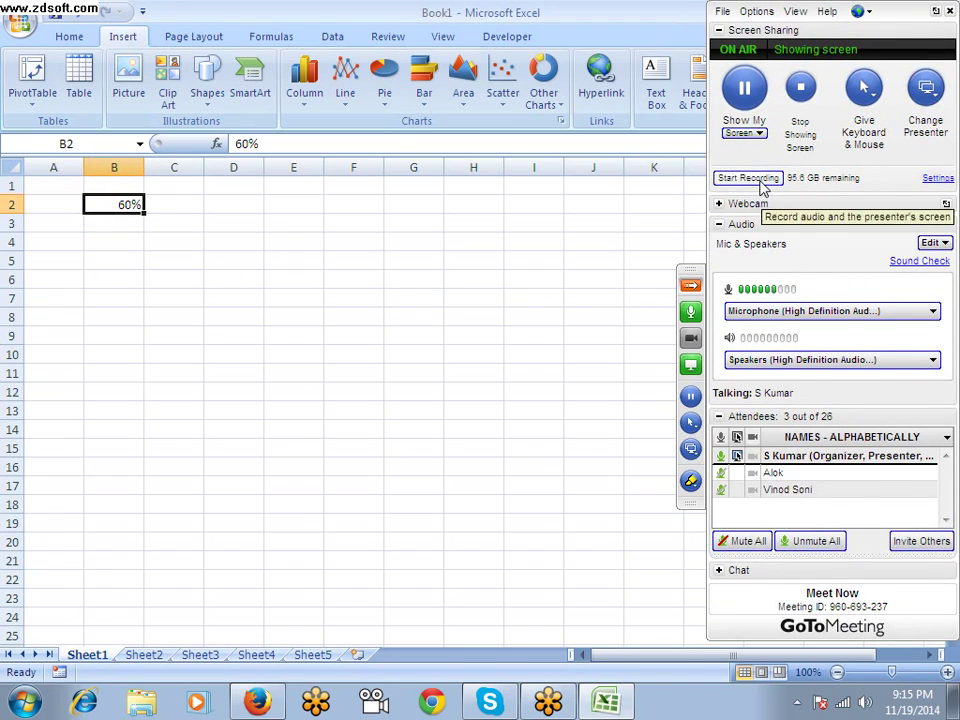
{"action": "left_click", "coordinate": [755, 180]}
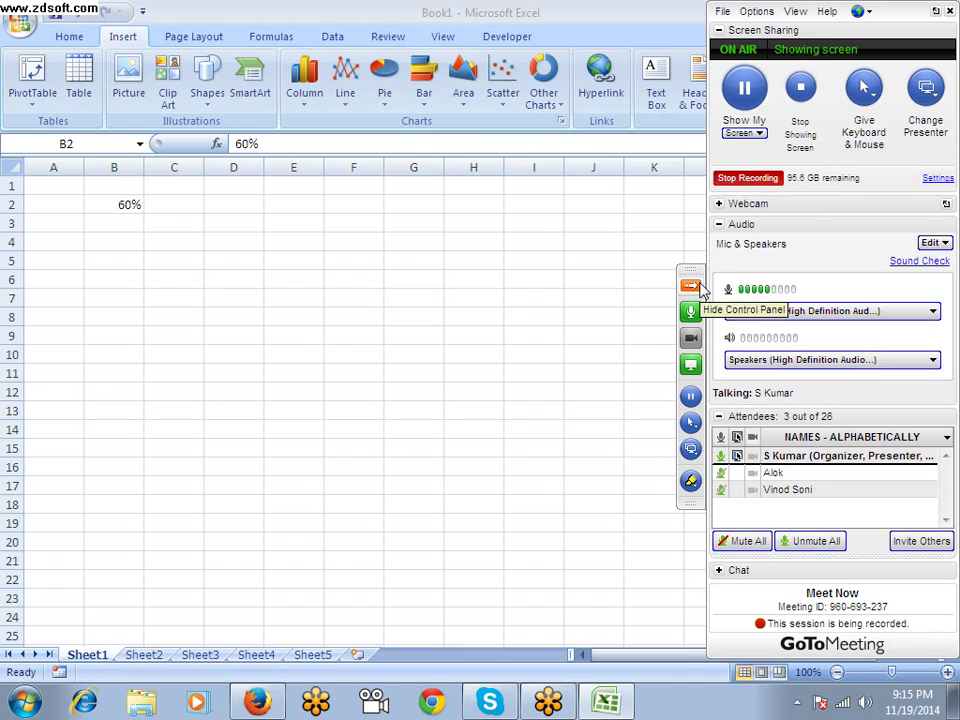
{"action": "left_click", "coordinate": [797, 706]}
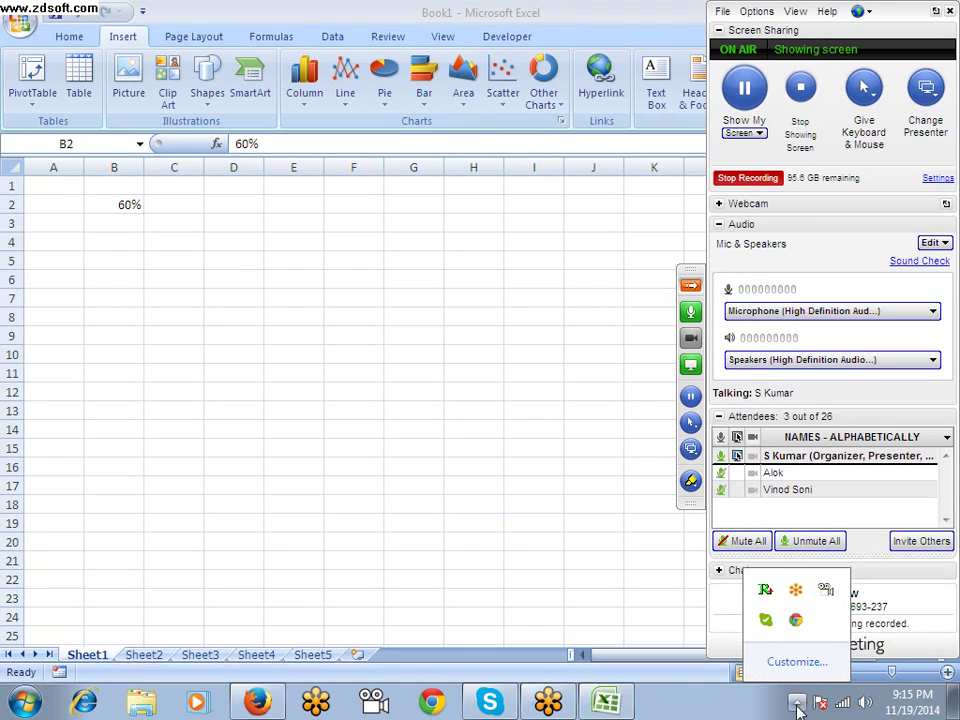
{"action": "left_click", "coordinate": [690, 284]}
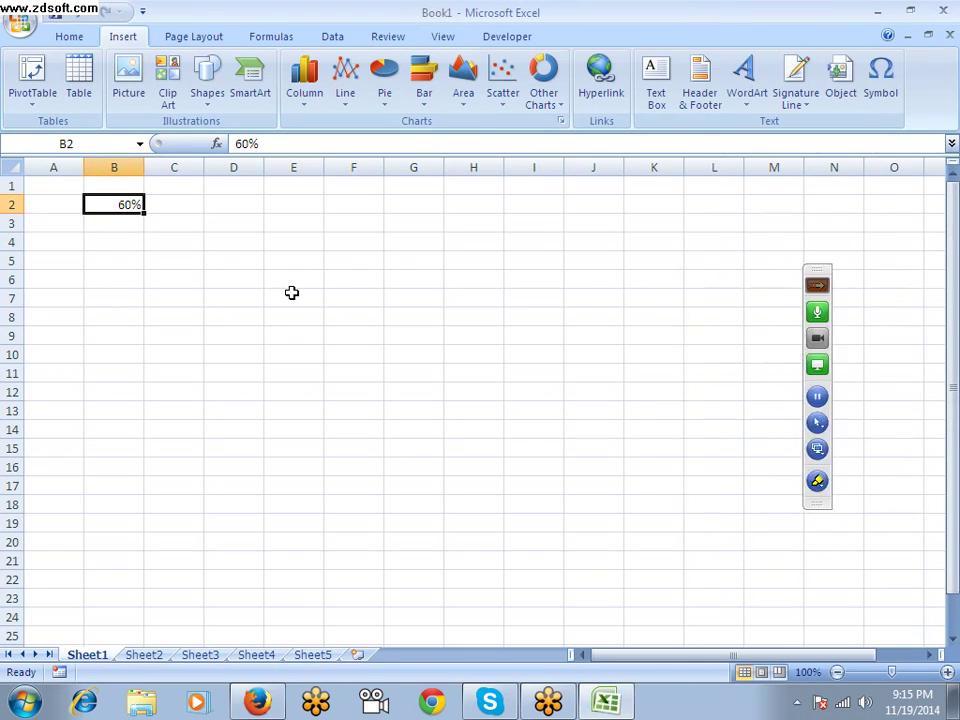
Step: Enter 60% in B6 and 100% in B7
{"action": "left_click", "coordinate": [100, 236]}
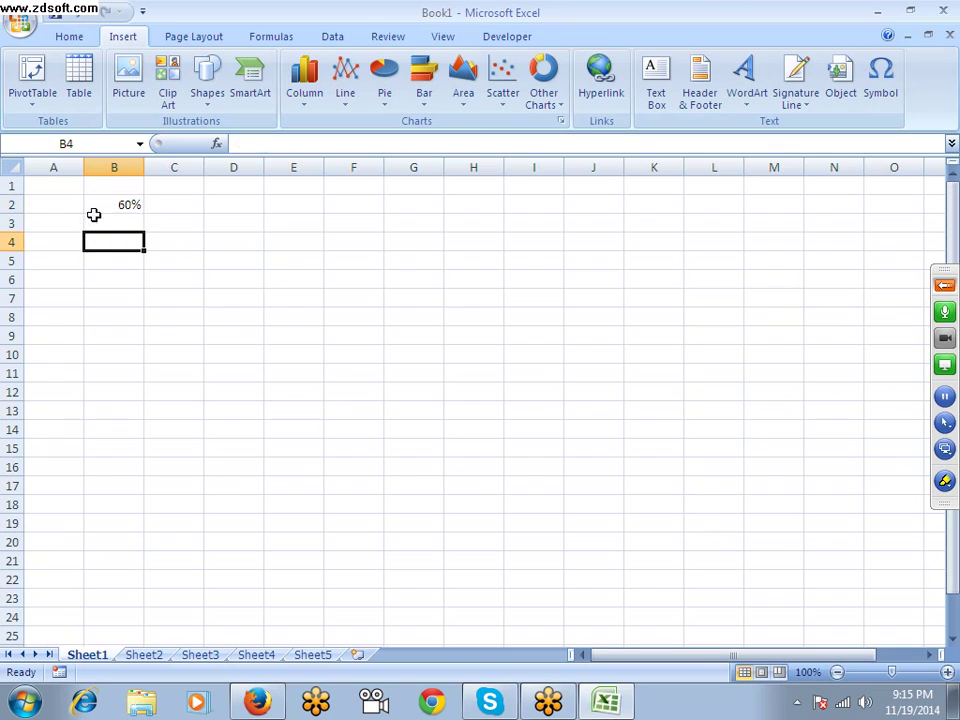
{"action": "left_click", "coordinate": [122, 208]}
{"action": "left_click", "coordinate": [120, 276]}
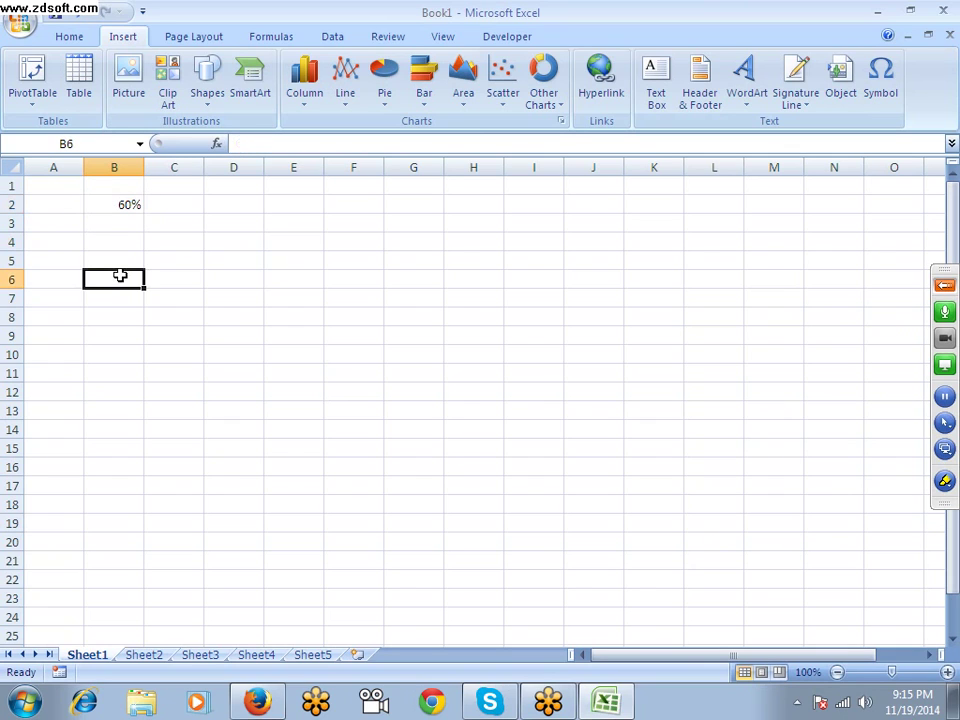
{"action": "type", "text": "60"}
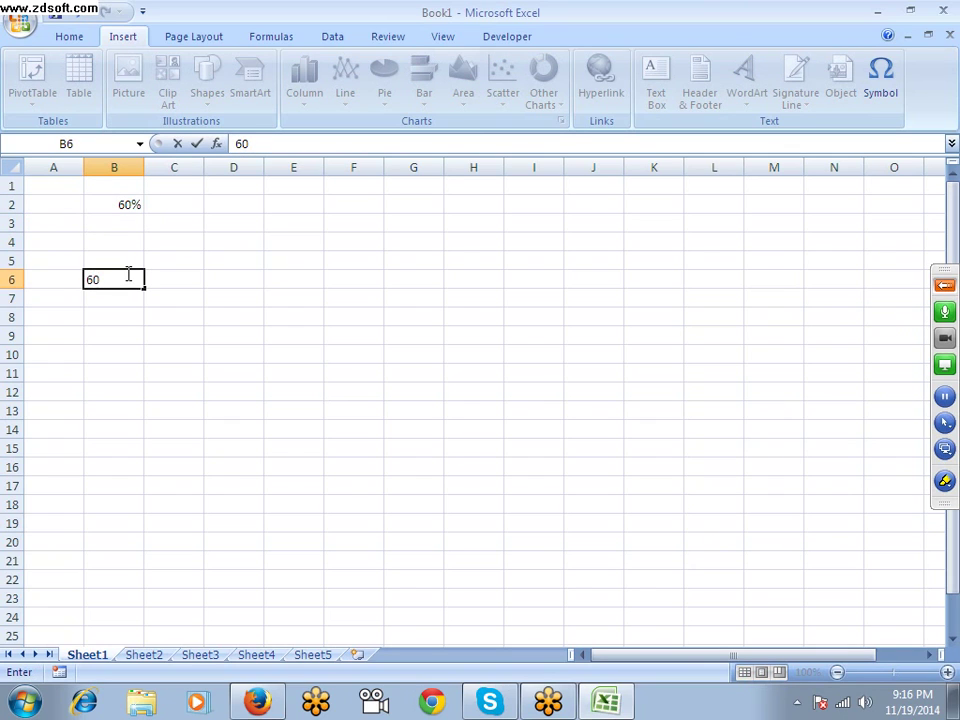
{"action": "key", "text": "Return"}
{"action": "type", "text": "100"}
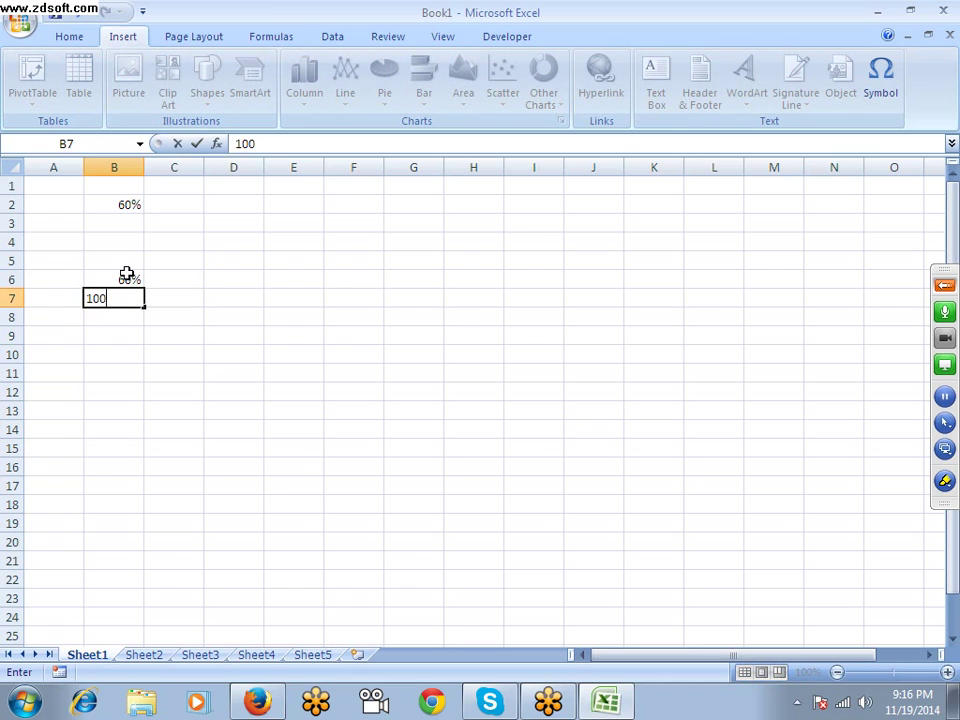
{"action": "key", "text": "Tab"}
Step: Enter 100% in C6 and C7, then select the range B6:C7
{"action": "key", "text": "Up"}
{"action": "type", "text": "1"}
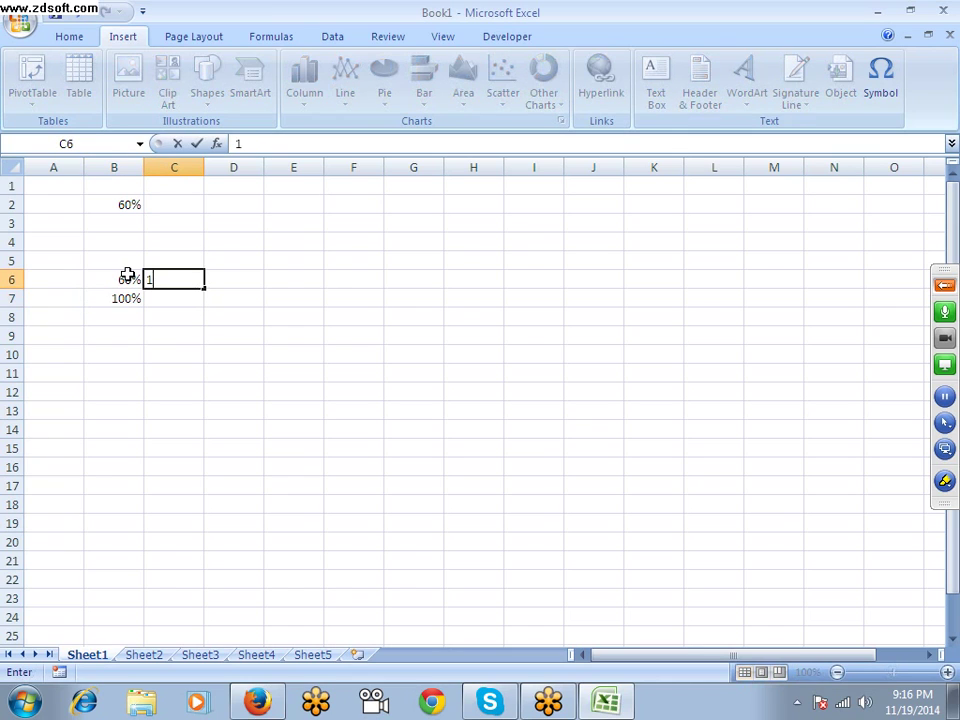
{"action": "type", "text": "00"}
{"action": "key", "text": "Return"}
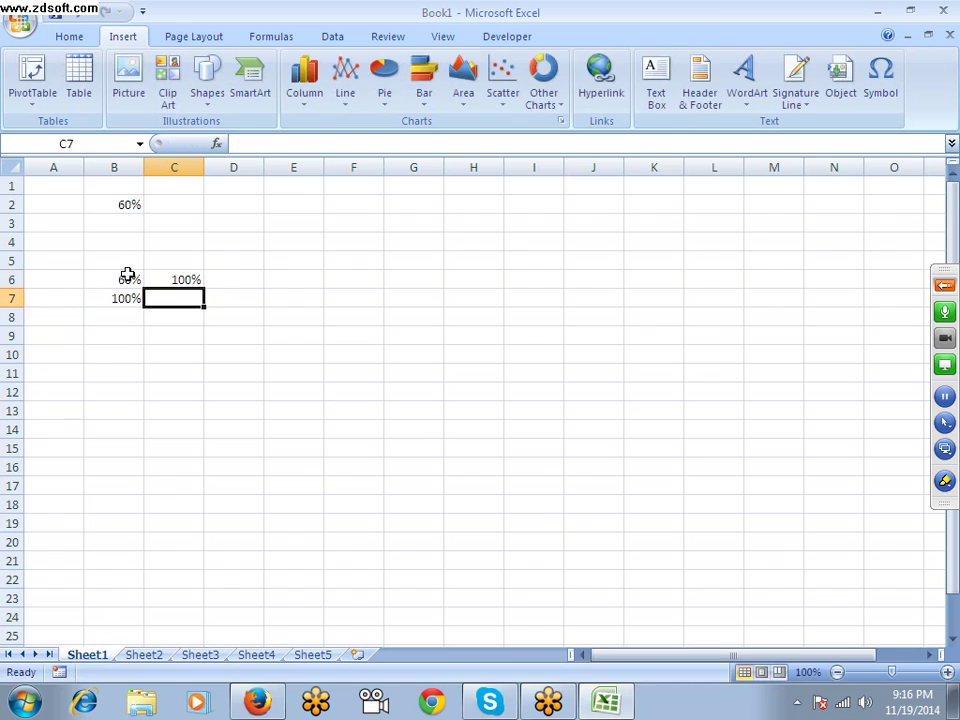
{"action": "type", "text": "100"}
{"action": "key", "text": "Return"}
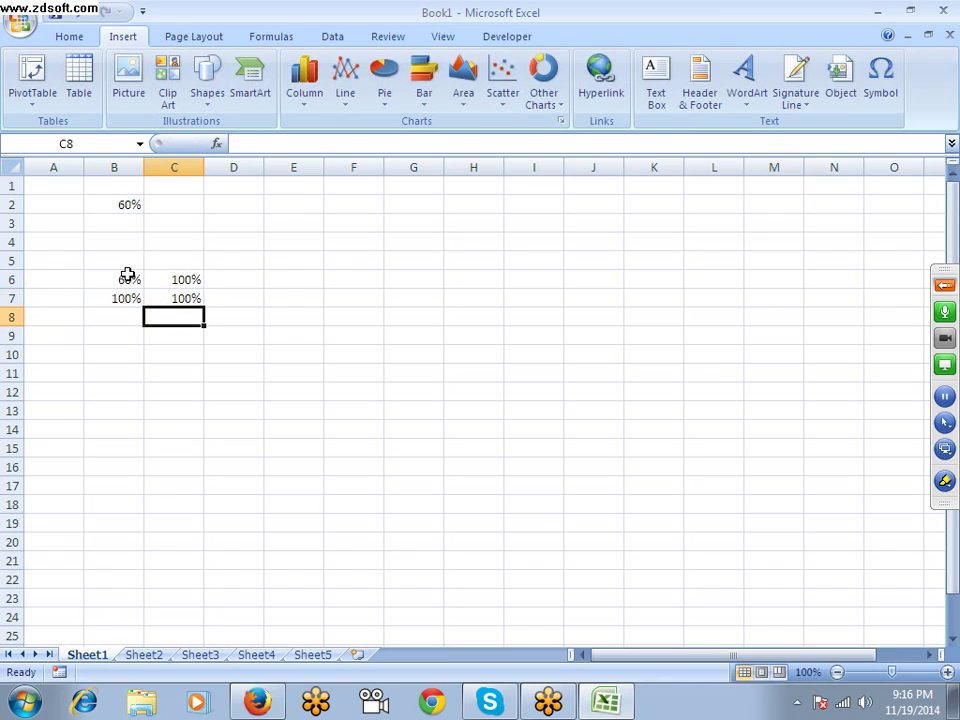
{"action": "left_click_drag", "start_coordinate": [123, 277], "coordinate": [165, 300]}
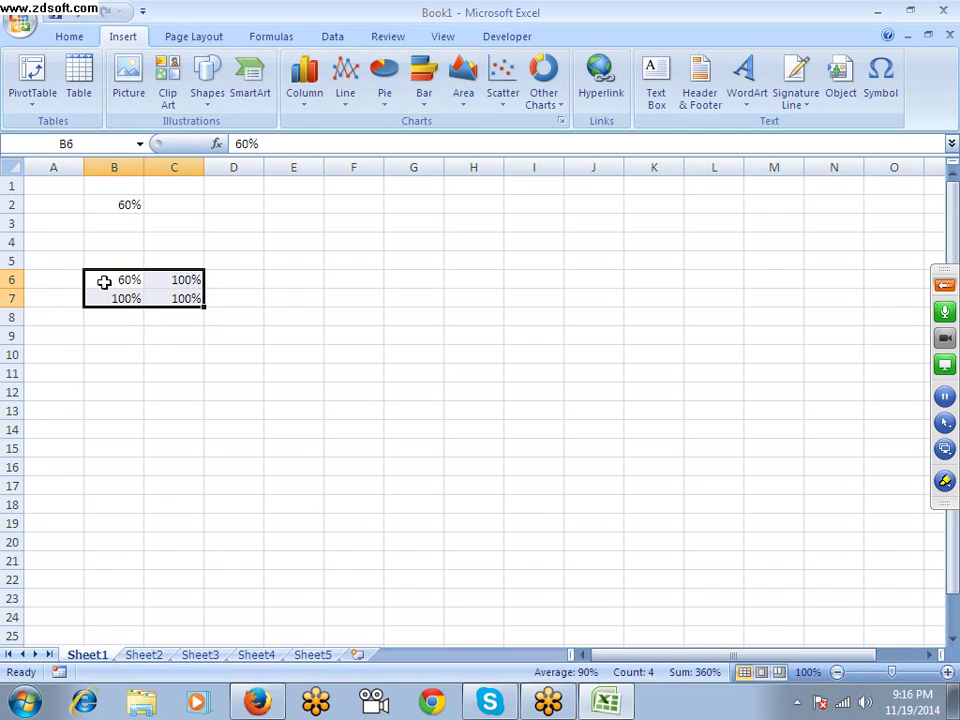
Step: Insert a stacked column chart of B6:C7 and inspect its Series1 and Series2 columns
{"action": "left_click", "coordinate": [305, 100]}
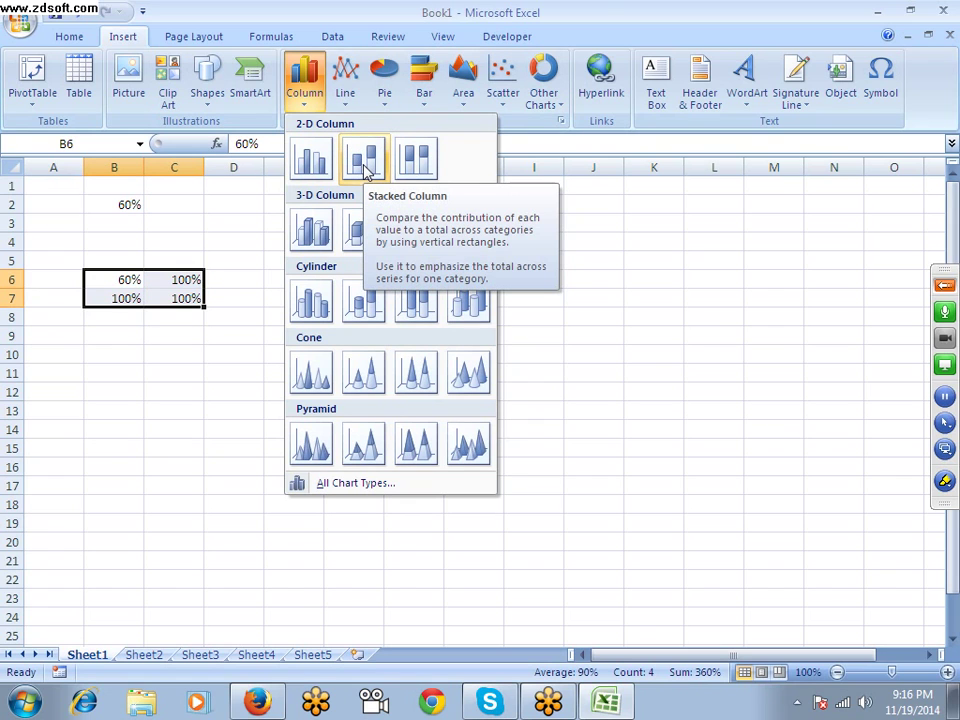
{"action": "left_click", "coordinate": [366, 168]}
{"action": "left_click", "coordinate": [174, 413]}
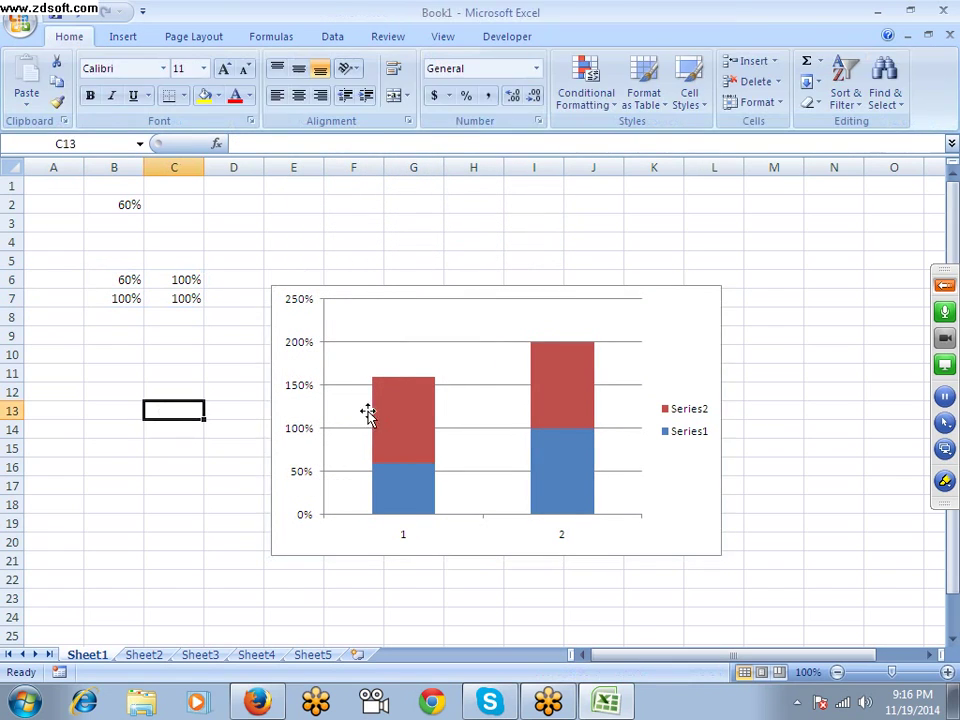
{"action": "left_click", "coordinate": [398, 414]}
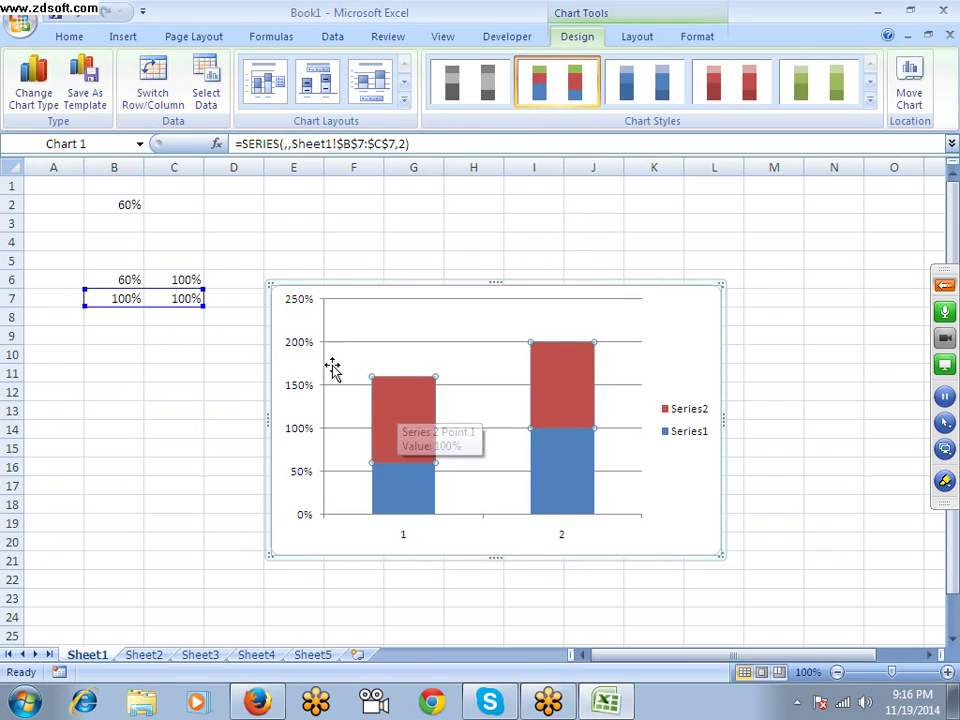
{"action": "left_click", "coordinate": [397, 493]}
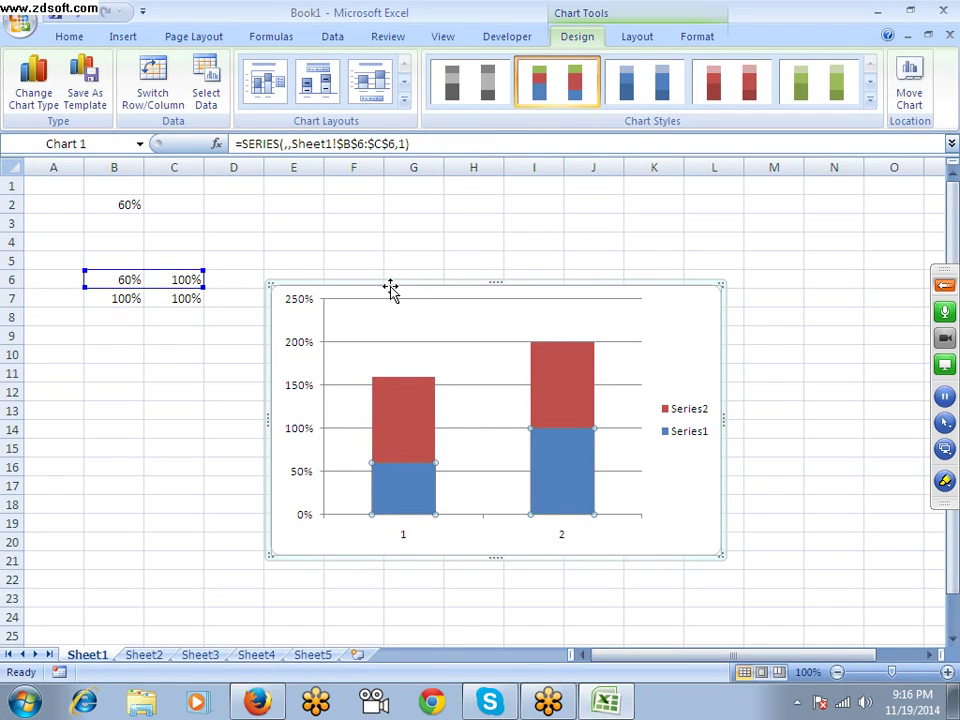
Step: Move the chart up beside the data and select B7:C7
{"action": "left_click_drag", "start_coordinate": [391, 286], "coordinate": [371, 209]}
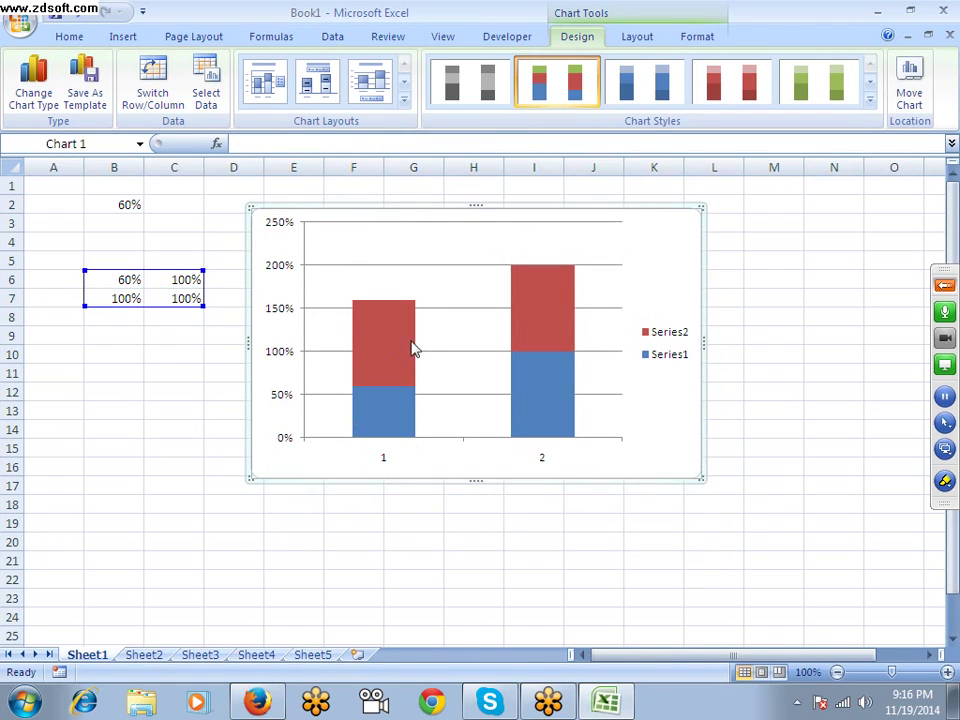
{"action": "left_click", "coordinate": [415, 340]}
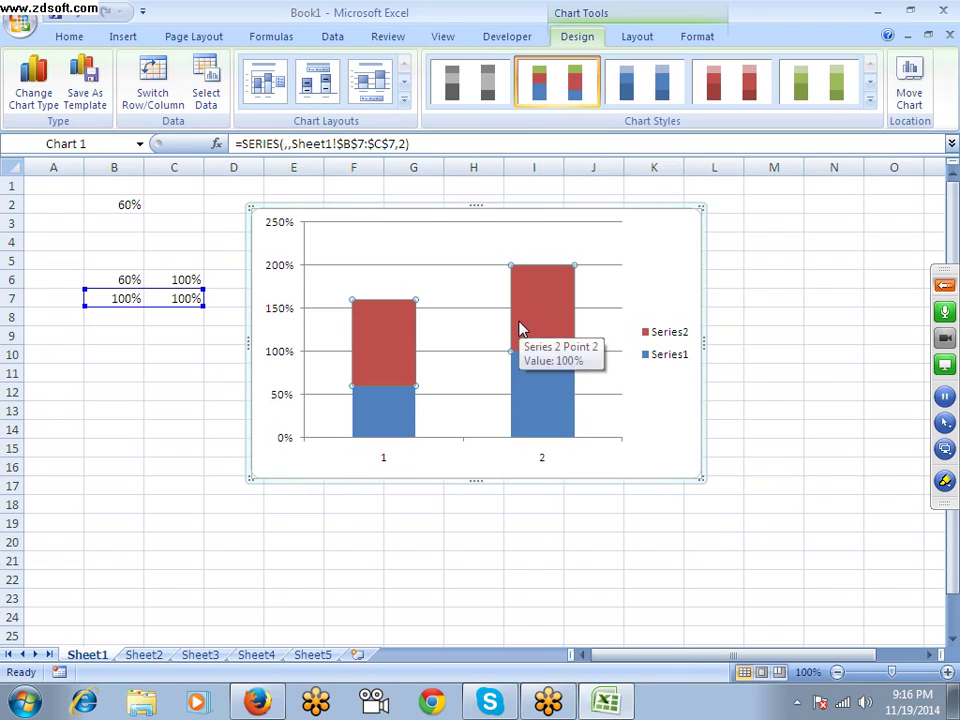
{"action": "left_click", "coordinate": [165, 408]}
{"action": "left_click_drag", "start_coordinate": [128, 300], "coordinate": [150, 301]}
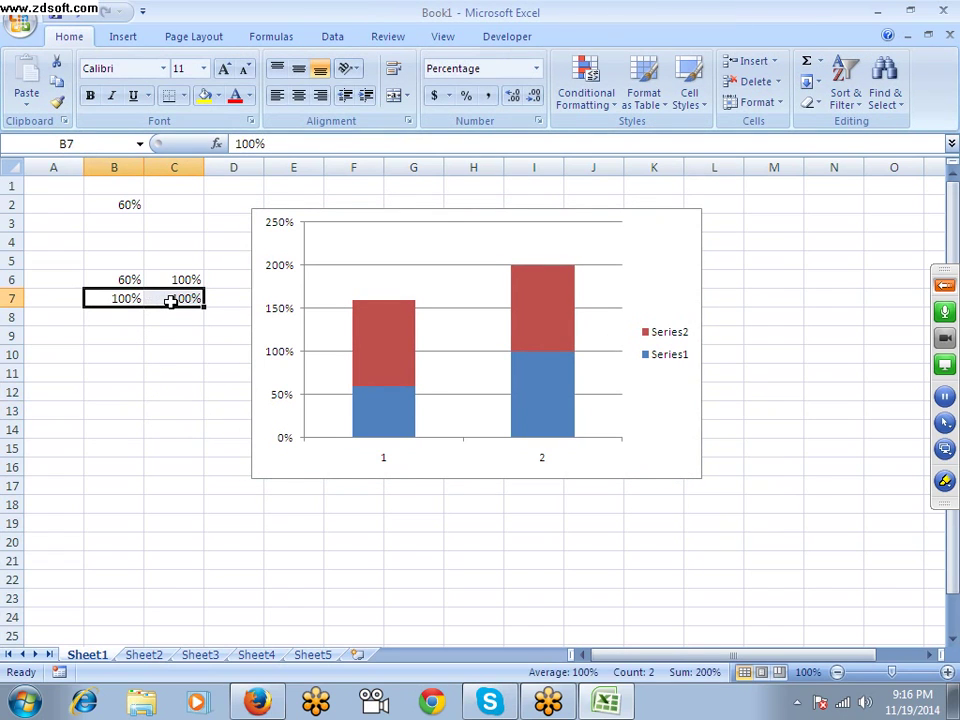
Step: Clear B7:C7, then undo to restore the 100% values in row 7
{"action": "key", "text": "Delete"}
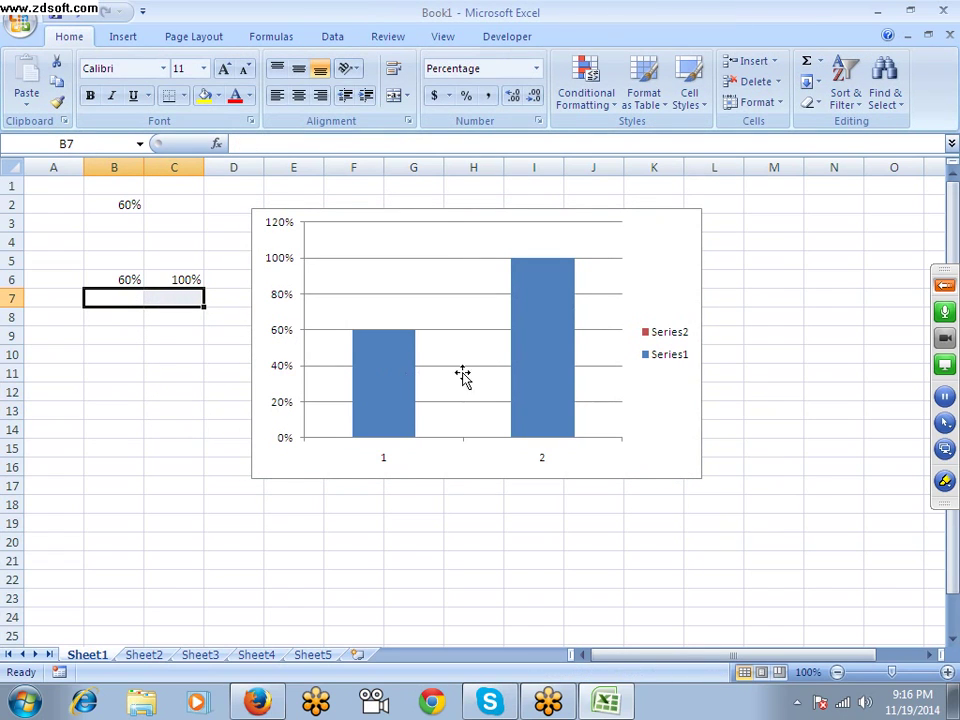
{"action": "left_click", "coordinate": [600, 375]}
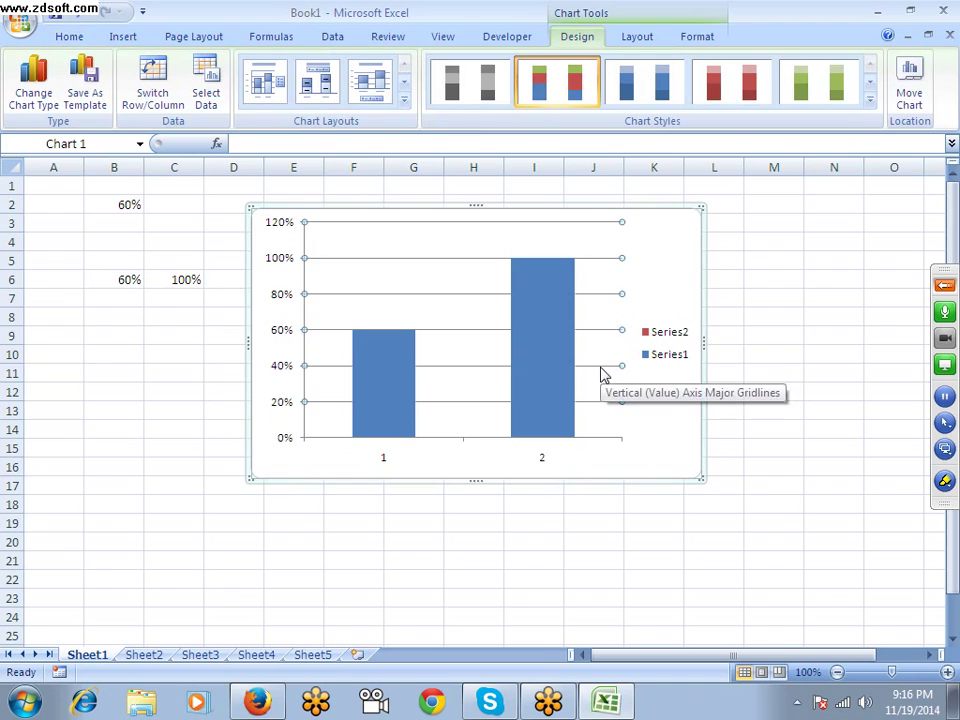
{"action": "left_click", "coordinate": [403, 368]}
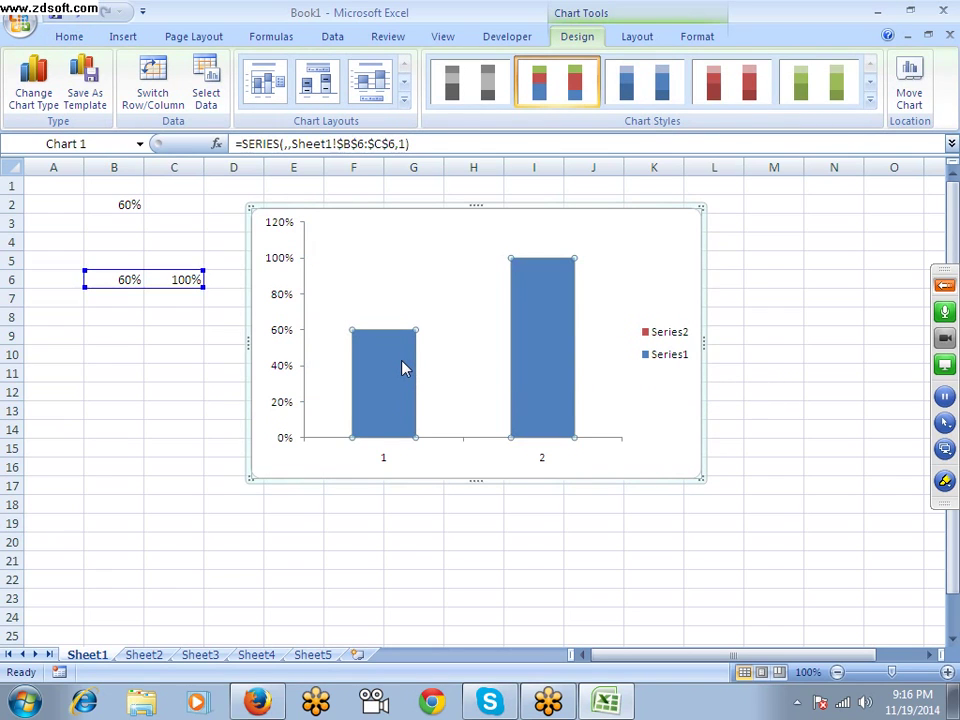
{"action": "left_click", "coordinate": [114, 316]}
{"action": "left_click", "coordinate": [380, 392]}
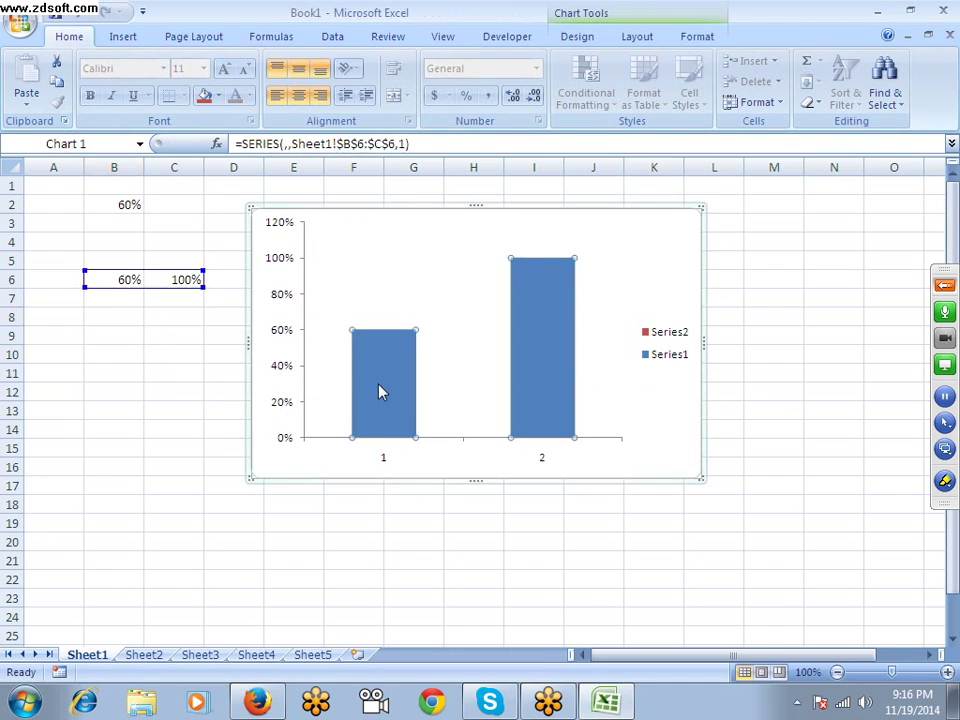
{"action": "key", "text": "Up"}
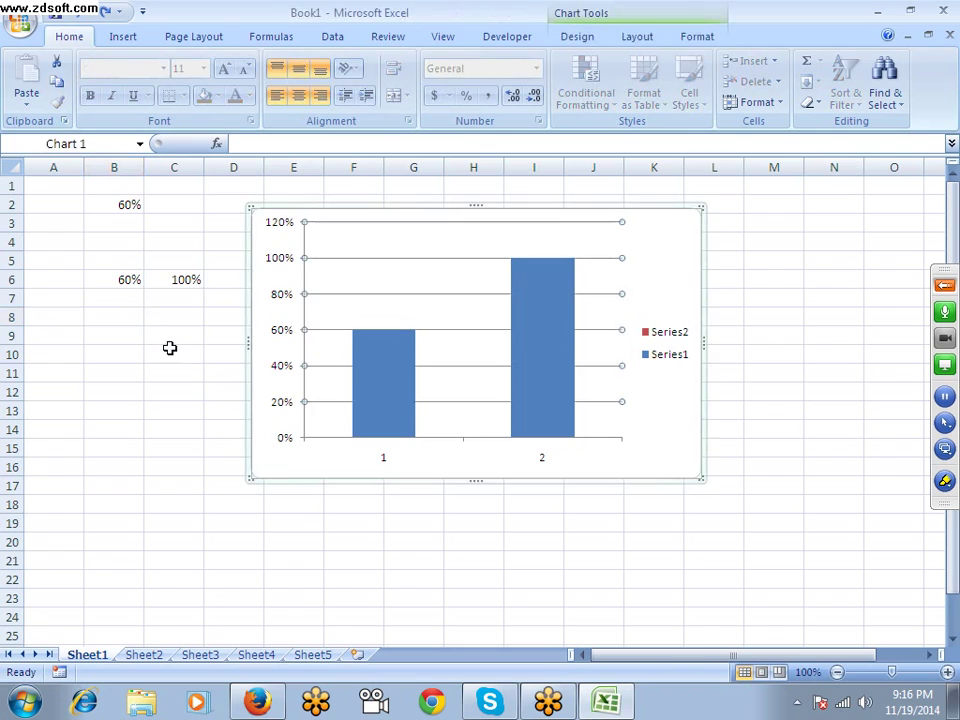
{"action": "key", "text": "ctrl+z"}
Step: Clear C6:C7 and delete the chart's horizontal gridlines
{"action": "left_click", "coordinate": [180, 354]}
{"action": "left_click_drag", "start_coordinate": [187, 280], "coordinate": [180, 299]}
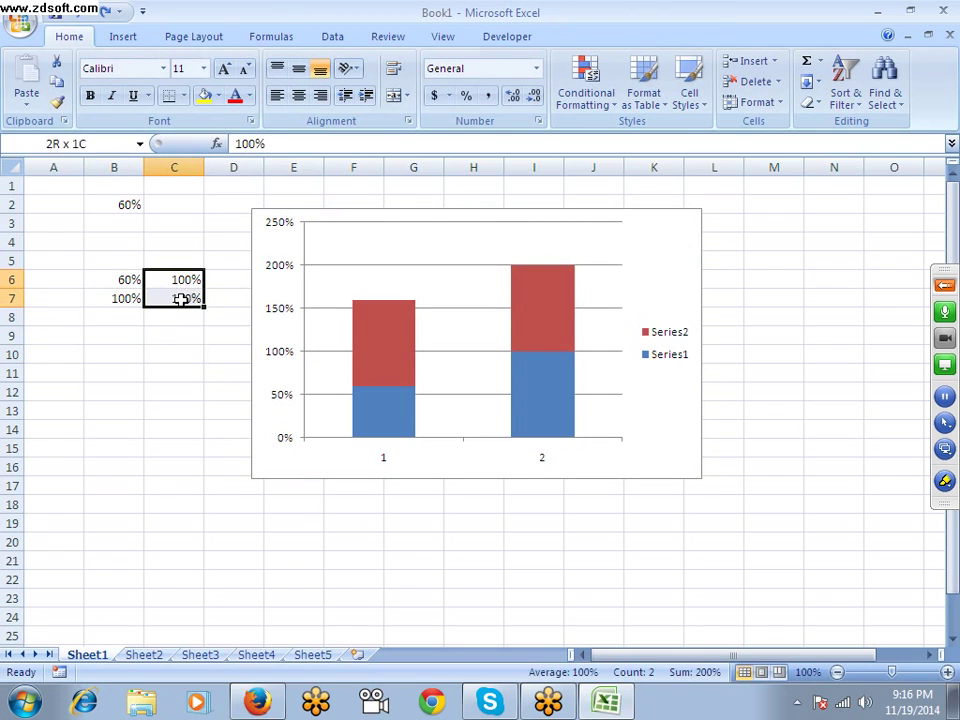
{"action": "key", "text": "Delete"}
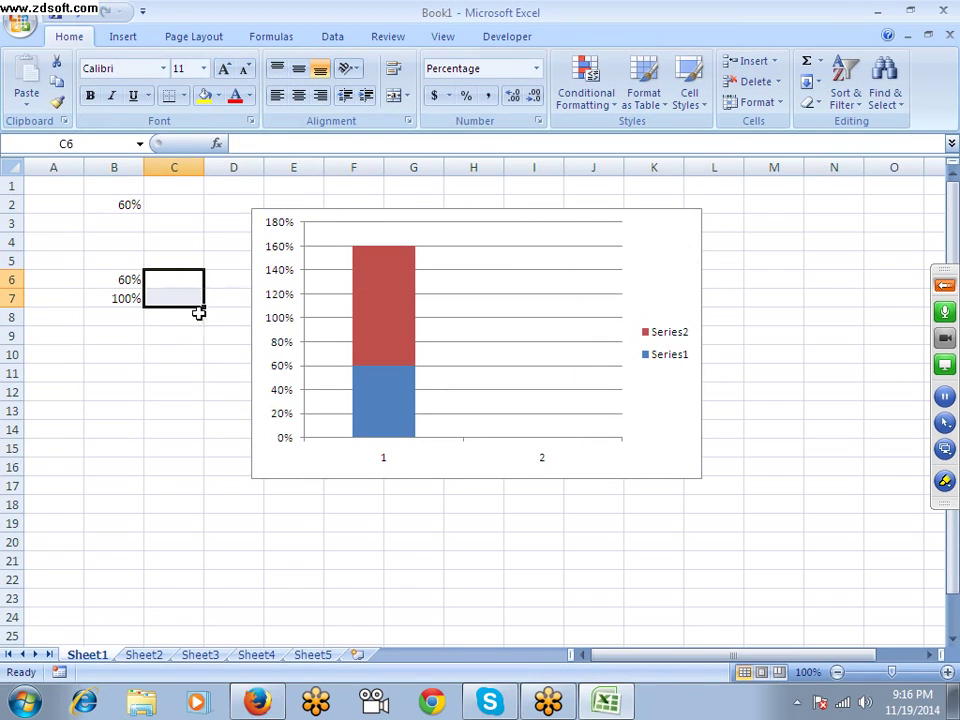
{"action": "left_click", "coordinate": [367, 389]}
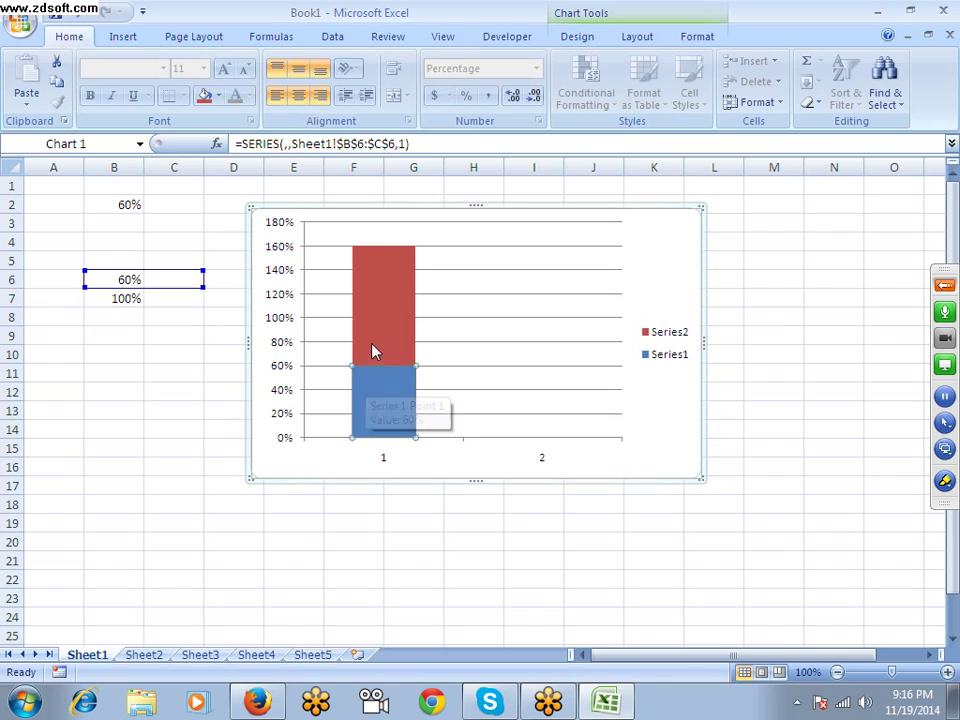
{"action": "left_click", "coordinate": [373, 348]}
{"action": "left_click", "coordinate": [617, 366]}
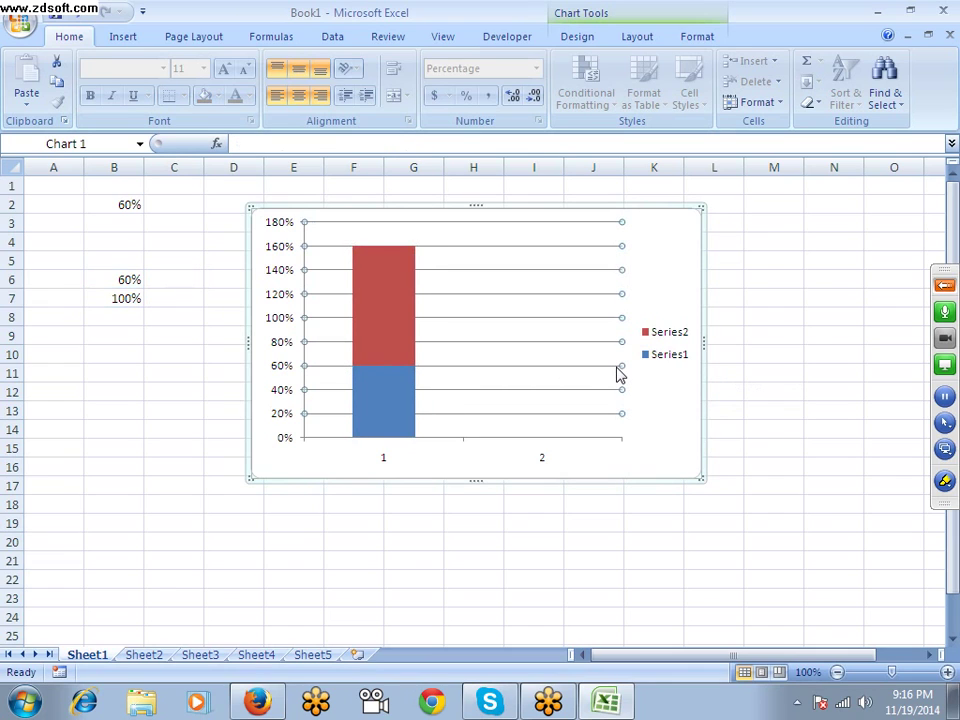
{"action": "key", "text": "Delete"}
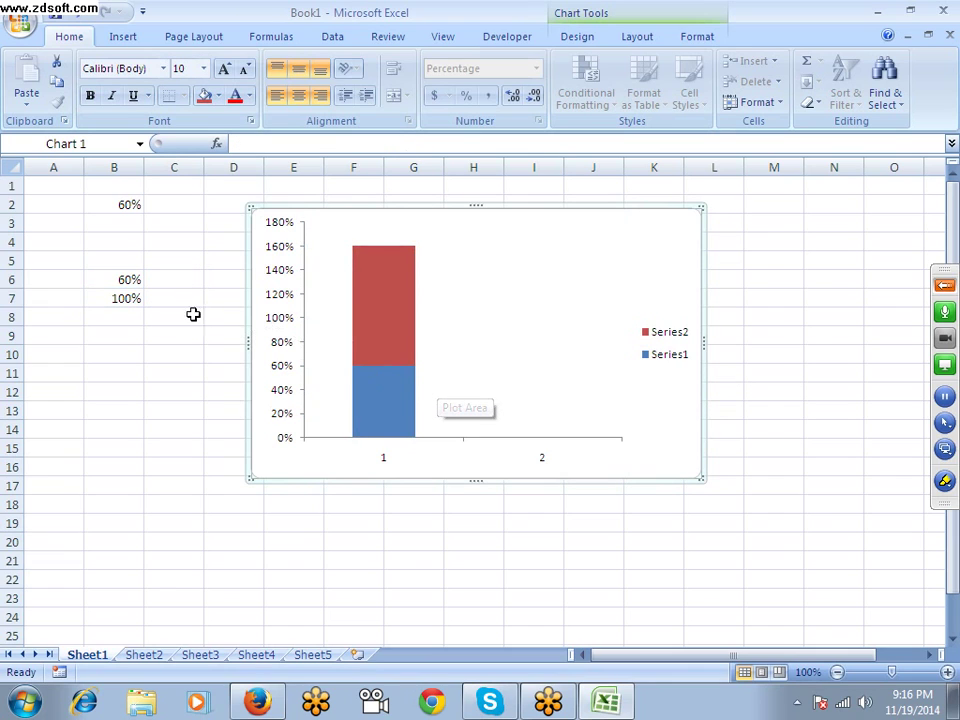
{"action": "left_click", "coordinate": [113, 279]}
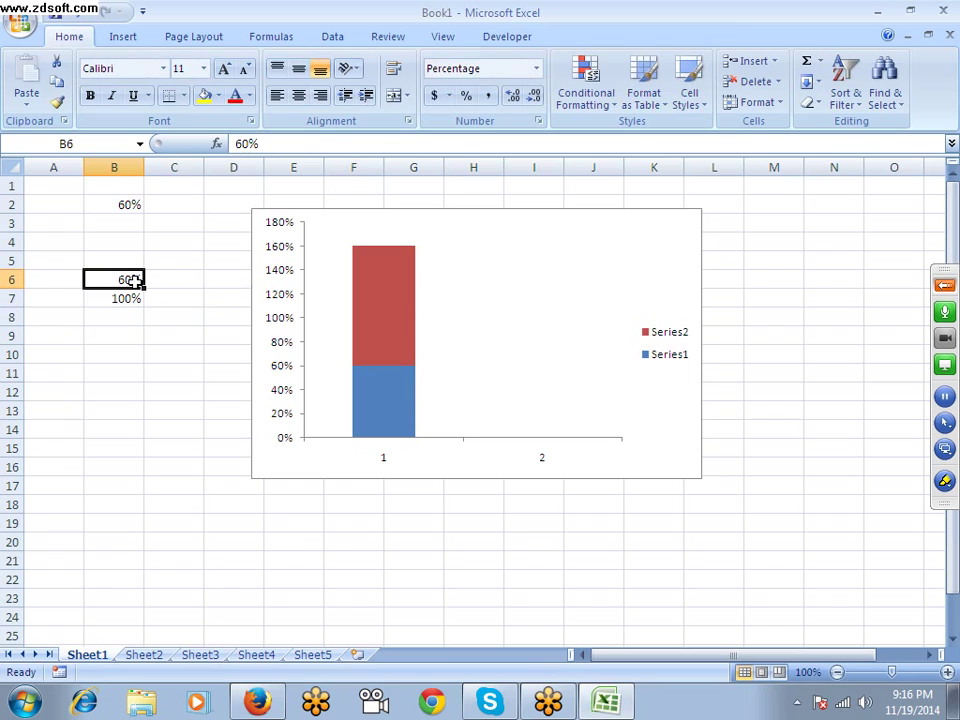
Step: Give the upper Series2 segment a solid black fill
{"action": "left_click", "coordinate": [367, 296]}
{"action": "right_click", "coordinate": [367, 296]}
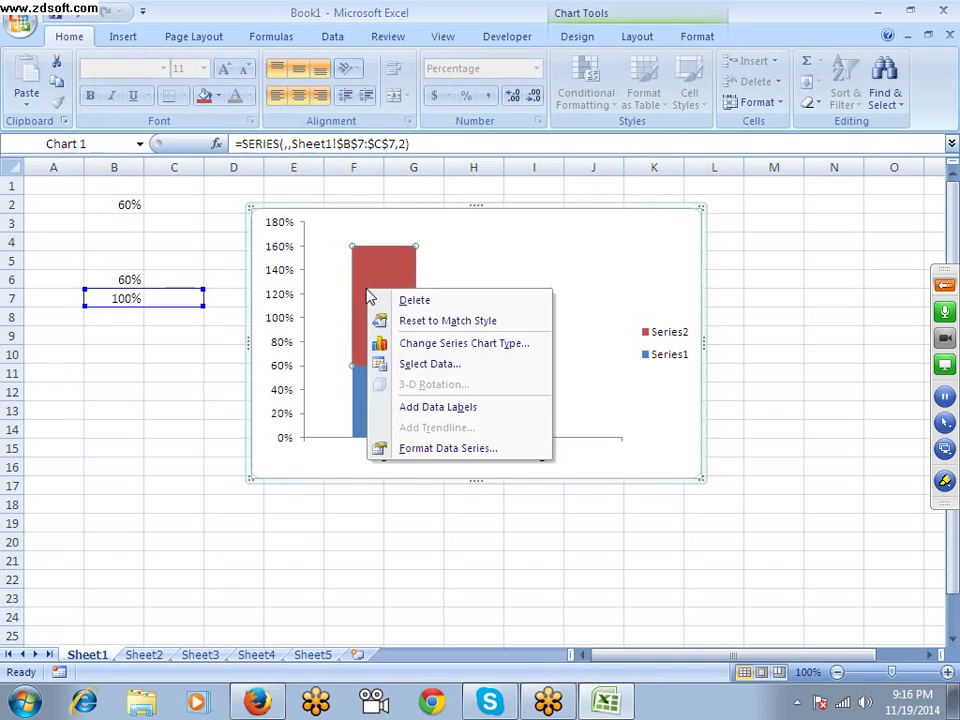
{"action": "left_click", "coordinate": [435, 448]}
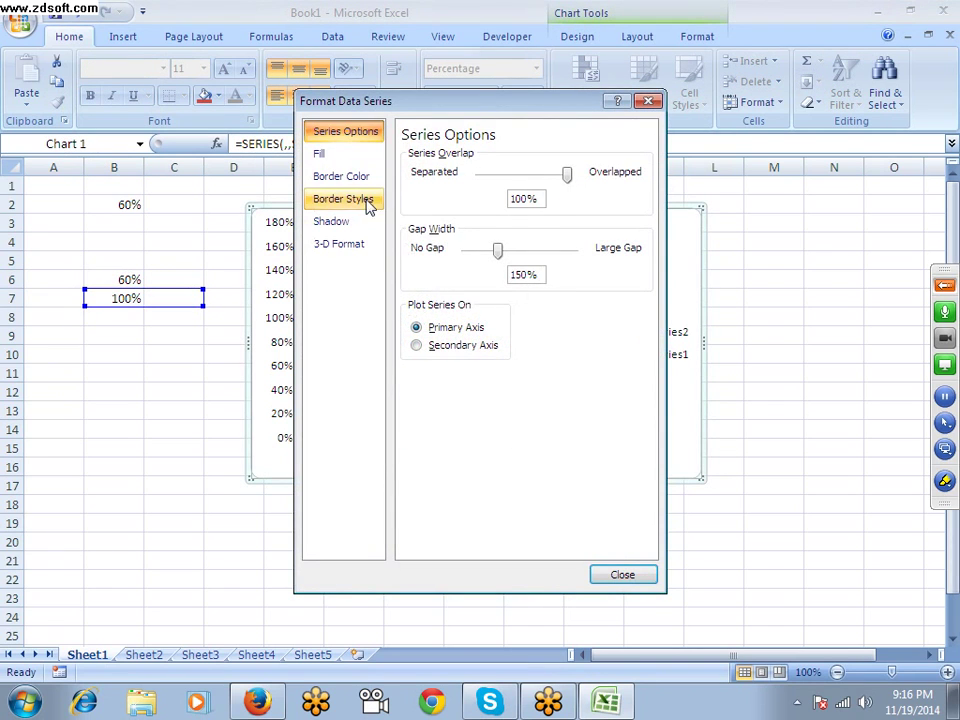
{"action": "left_click", "coordinate": [328, 155]}
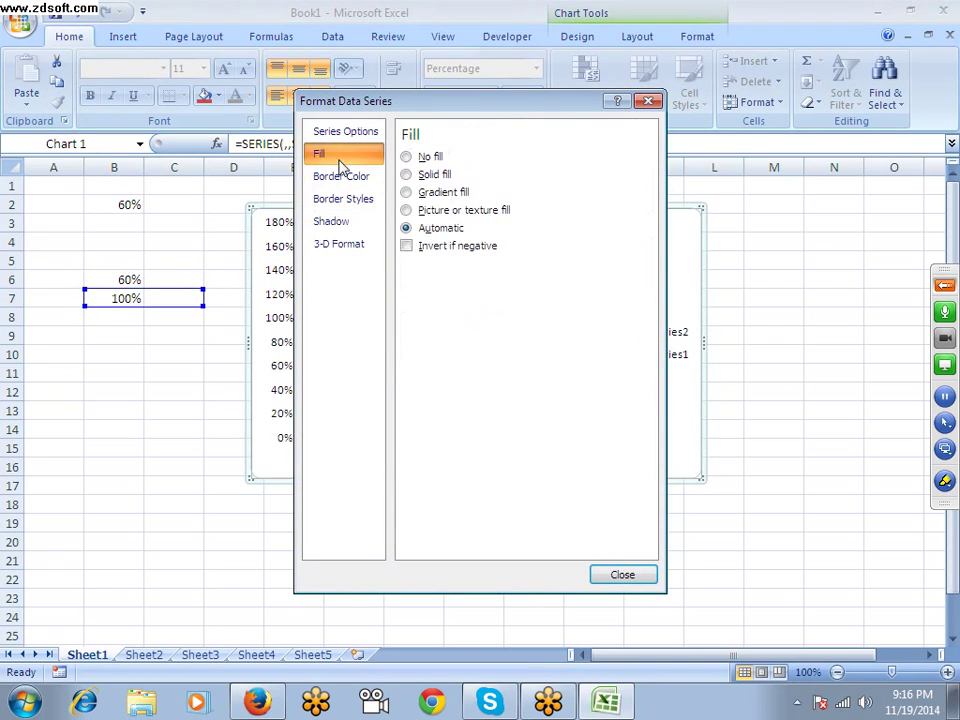
{"action": "left_click", "coordinate": [430, 174]}
{"action": "left_click", "coordinate": [485, 268]}
{"action": "left_click", "coordinate": [485, 268]}
{"action": "left_click", "coordinate": [485, 268]}
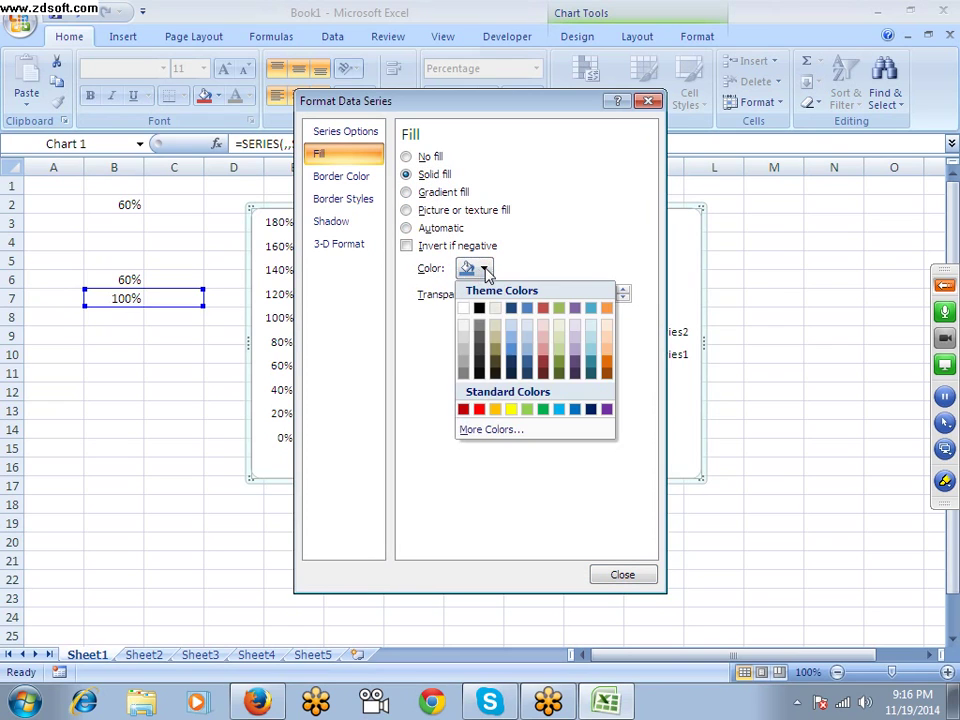
{"action": "left_click", "coordinate": [470, 340]}
{"action": "left_click_drag", "start_coordinate": [505, 298], "coordinate": [517, 303]}
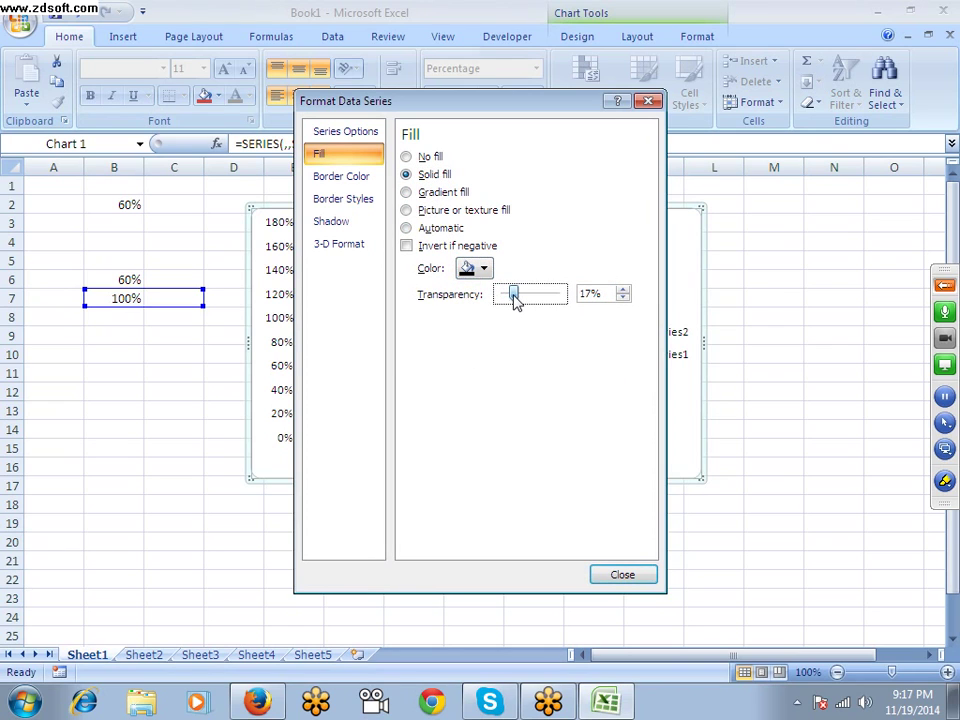
{"action": "left_click", "coordinate": [630, 573]}
Step: Give the lower Series1 segment a solid light grey fill
{"action": "left_click", "coordinate": [414, 410]}
{"action": "right_click", "coordinate": [416, 411]}
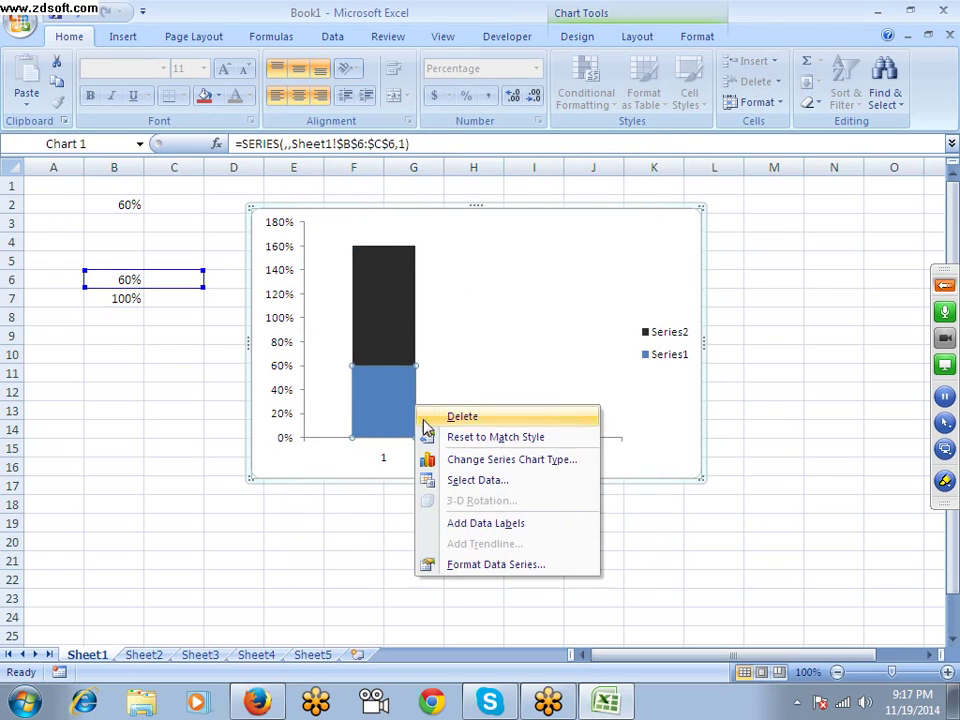
{"action": "left_click", "coordinate": [490, 565]}
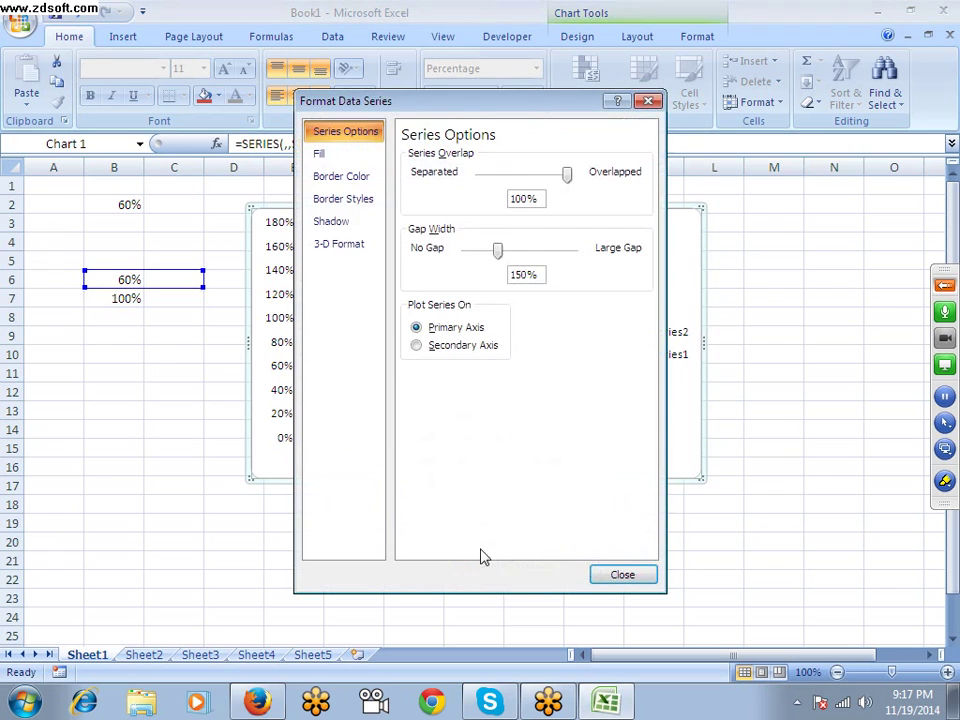
{"action": "left_click", "coordinate": [334, 155]}
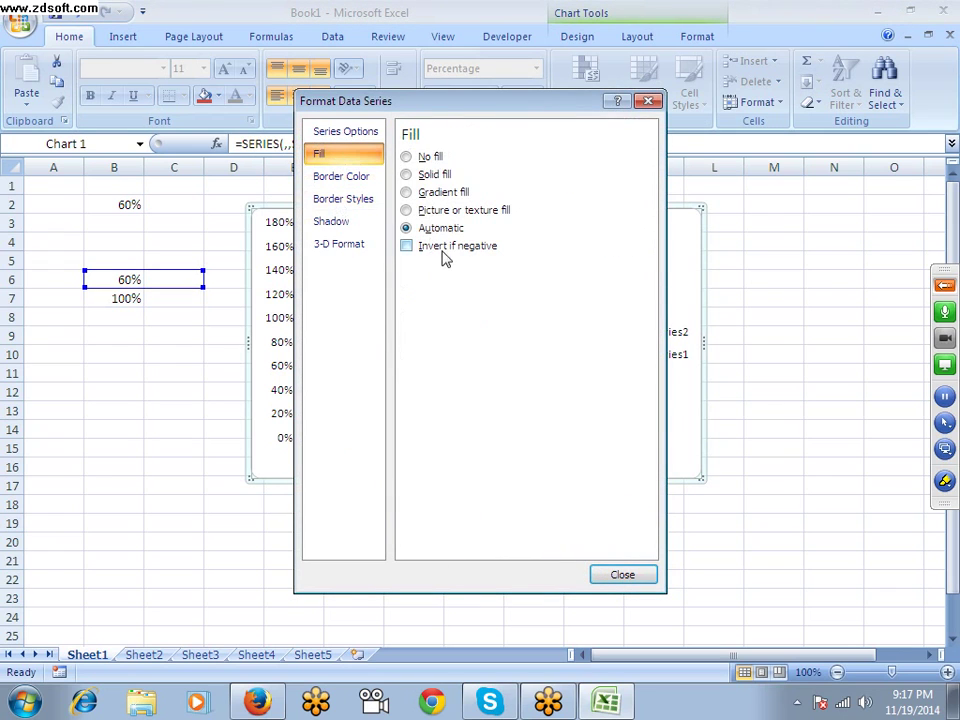
{"action": "left_click", "coordinate": [425, 192]}
{"action": "left_click", "coordinate": [427, 176]}
{"action": "left_click", "coordinate": [482, 270]}
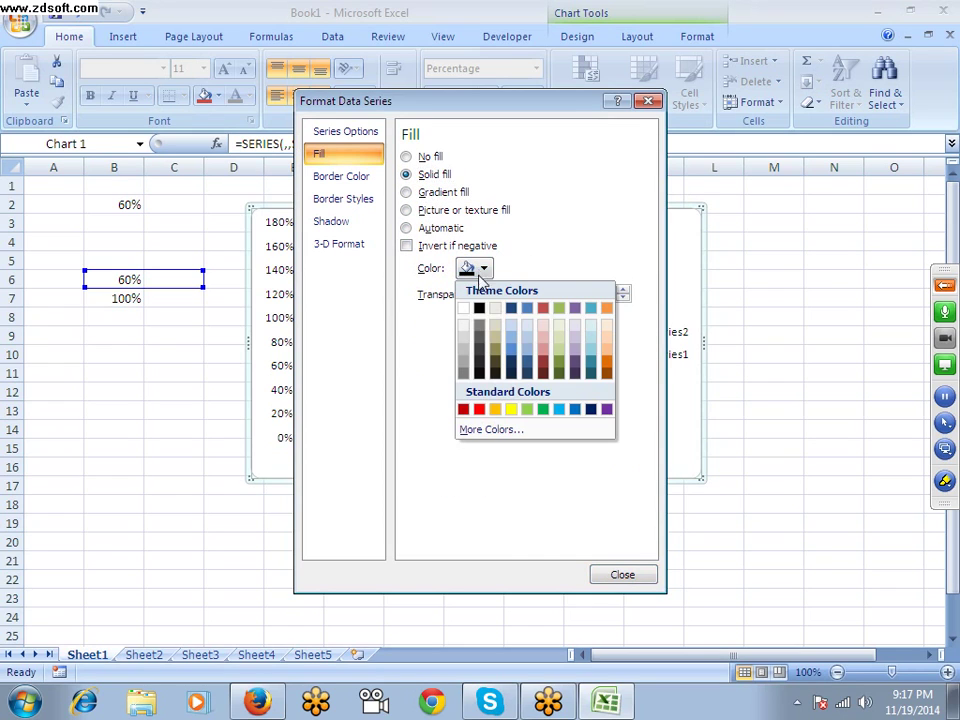
{"action": "left_click", "coordinate": [466, 355]}
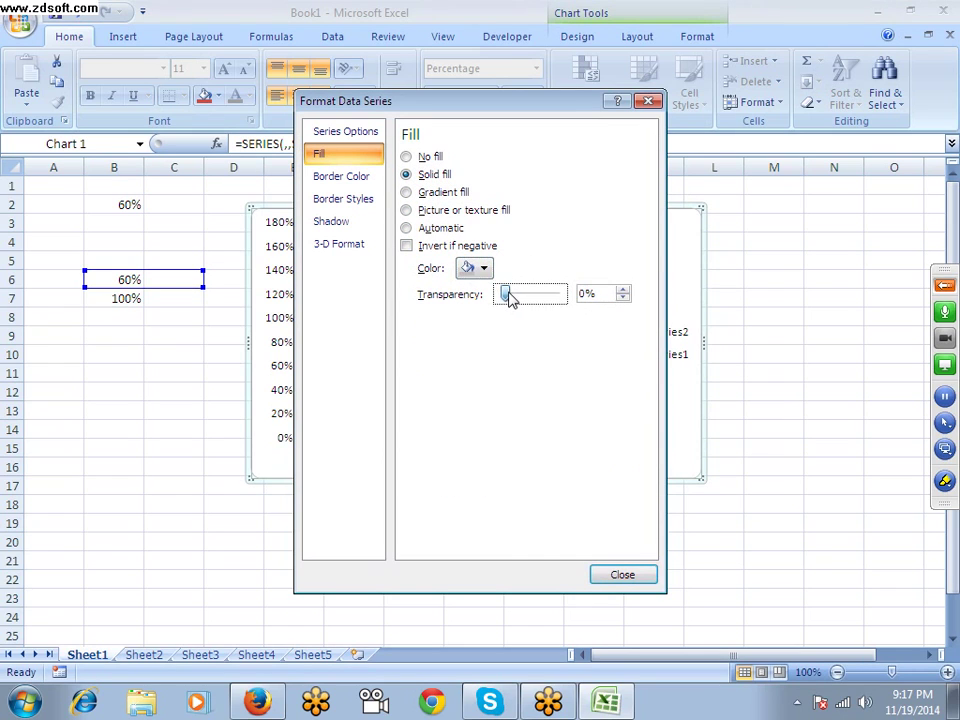
{"action": "left_click_drag", "start_coordinate": [508, 296], "coordinate": [517, 300]}
Step: Close the Format Data Series dialog and view the recoloured chart
{"action": "left_click", "coordinate": [632, 575]}
{"action": "left_click", "coordinate": [640, 579]}
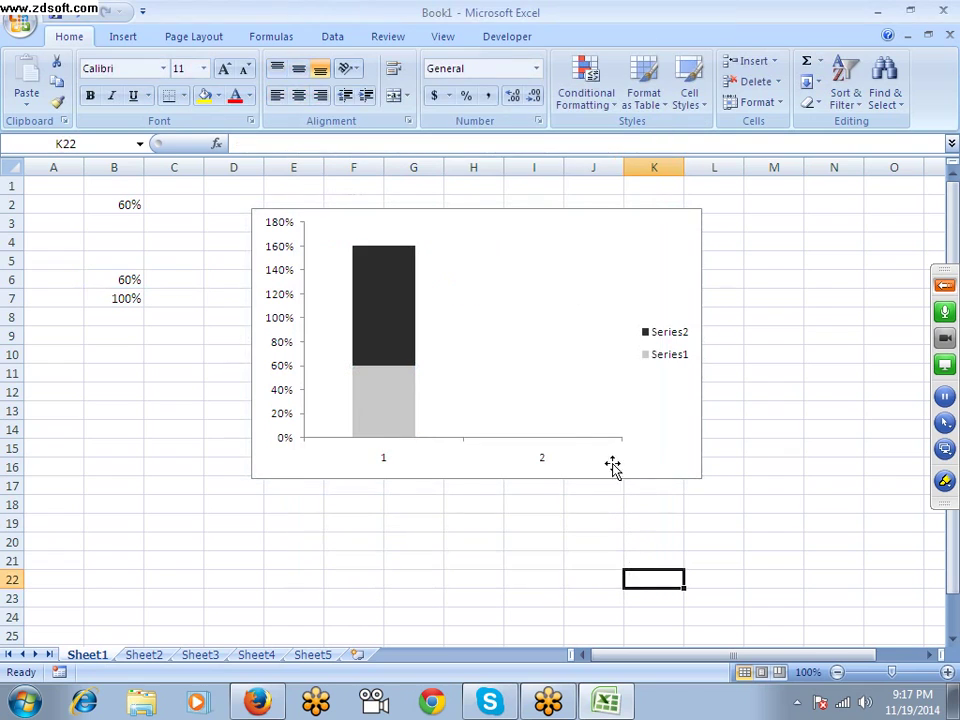
{"action": "left_click", "coordinate": [457, 504]}
{"action": "type", "text": "="}
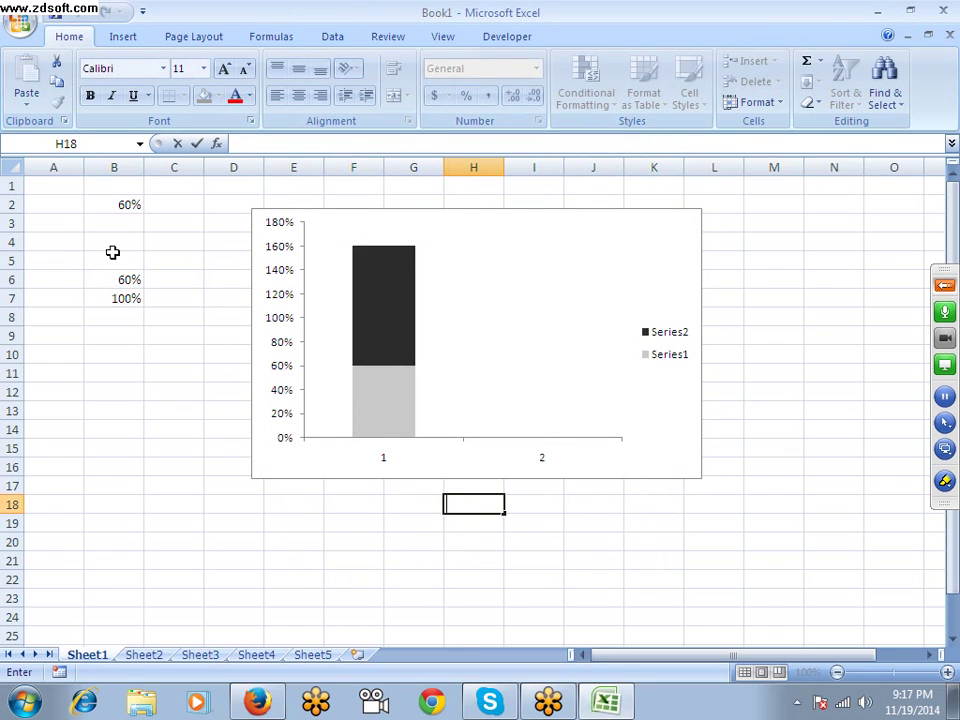
Step: Test the chart by entering 40%, 65% and 510% in B6
{"action": "left_click", "coordinate": [117, 279]}
{"action": "type", "text": "4"}
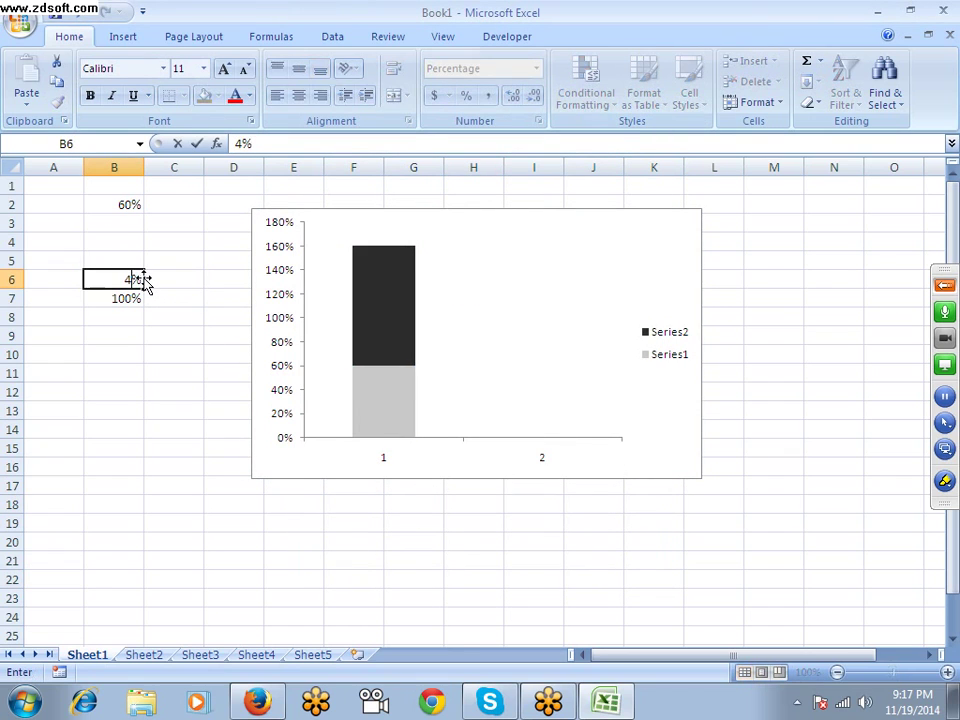
{"action": "type", "text": "0"}
{"action": "key", "text": "Return"}
{"action": "left_click", "coordinate": [143, 279]}
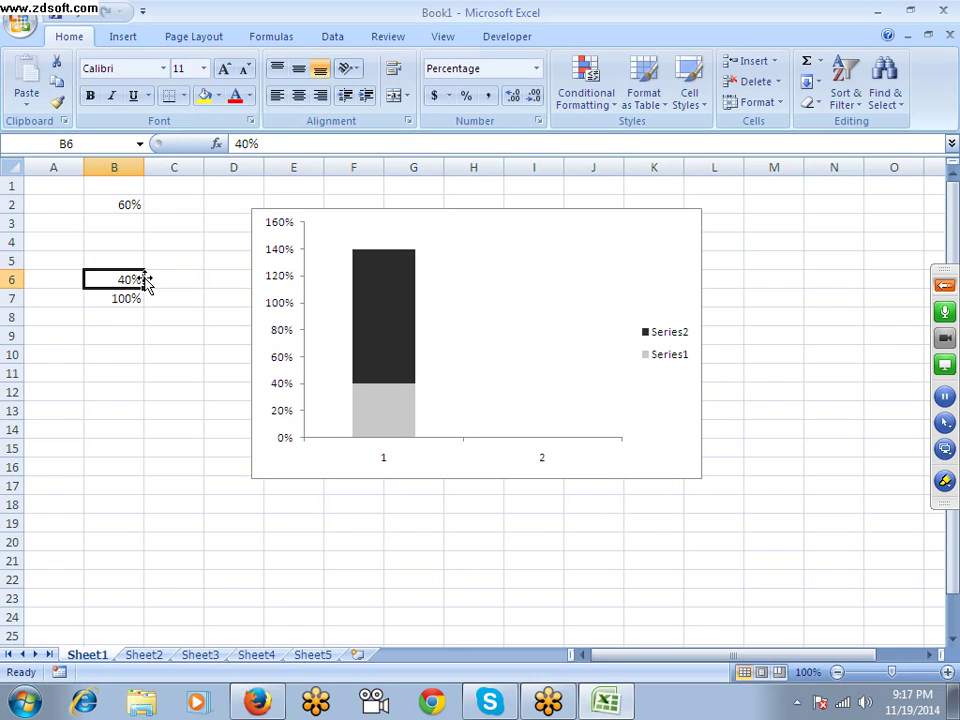
{"action": "type", "text": "65"}
{"action": "key", "text": "Return"}
{"action": "left_click", "coordinate": [143, 279]}
{"action": "type", "text": "51"}
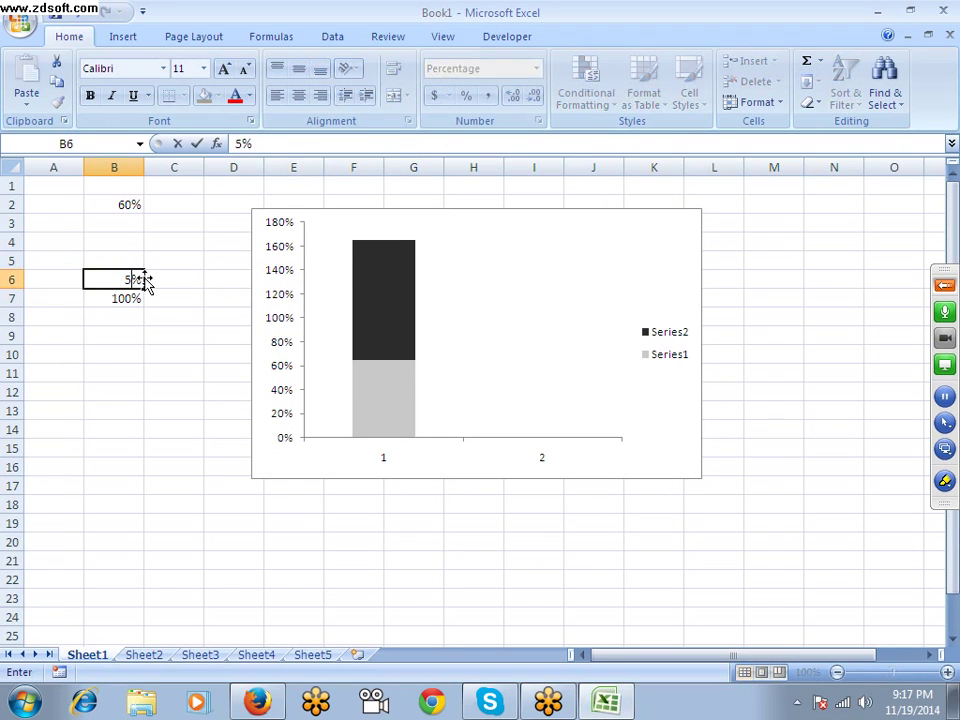
{"action": "type", "text": "0"}
{"action": "key", "text": "Return"}
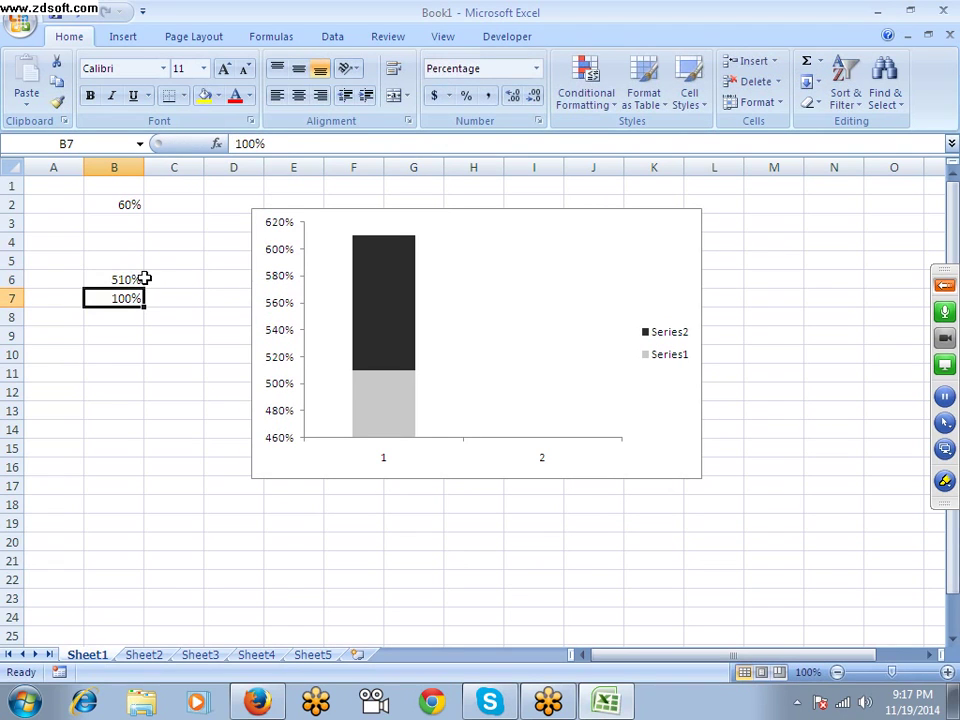
{"action": "left_click", "coordinate": [168, 384]}
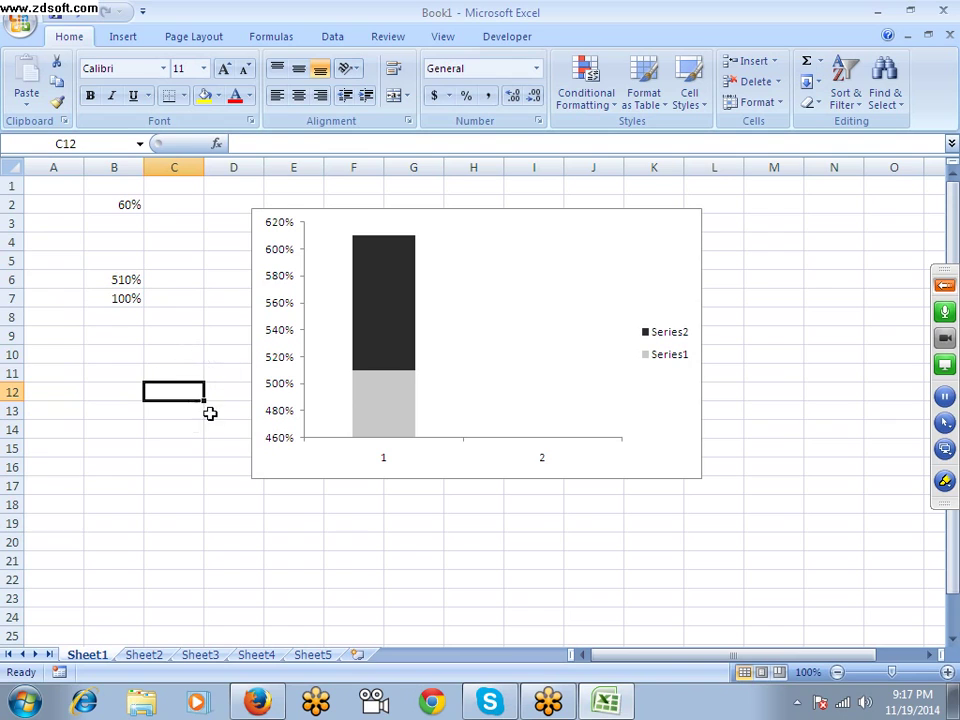
Step: Delete the chart and re-enter 60% in B6 and 100% in C6 and C7
{"action": "left_click", "coordinate": [258, 331]}
{"action": "key", "text": "Delete"}
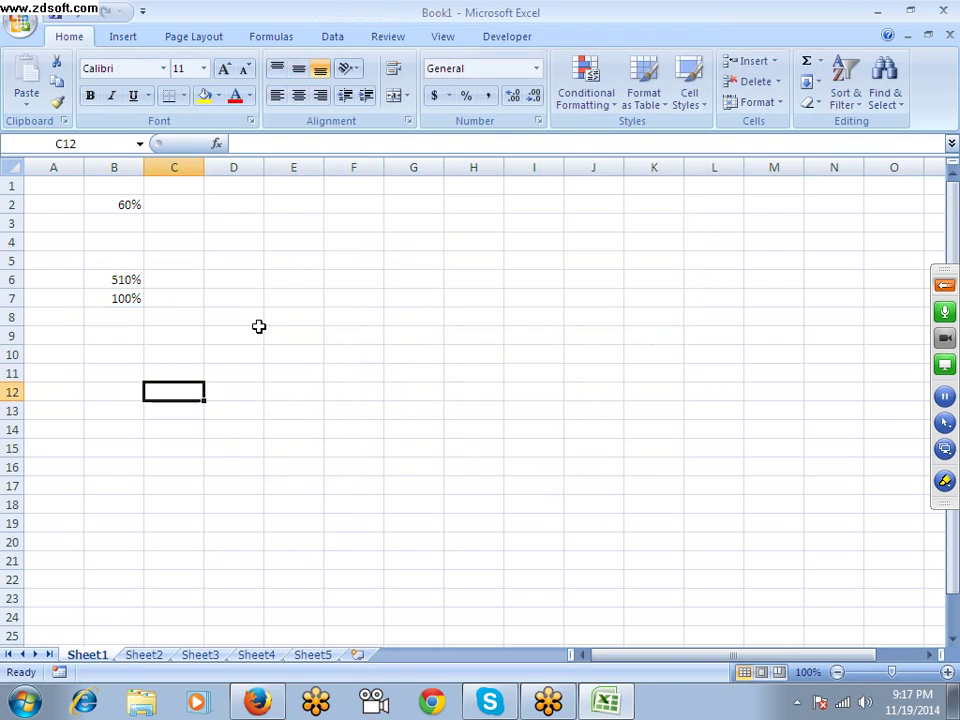
{"action": "left_click", "coordinate": [138, 276]}
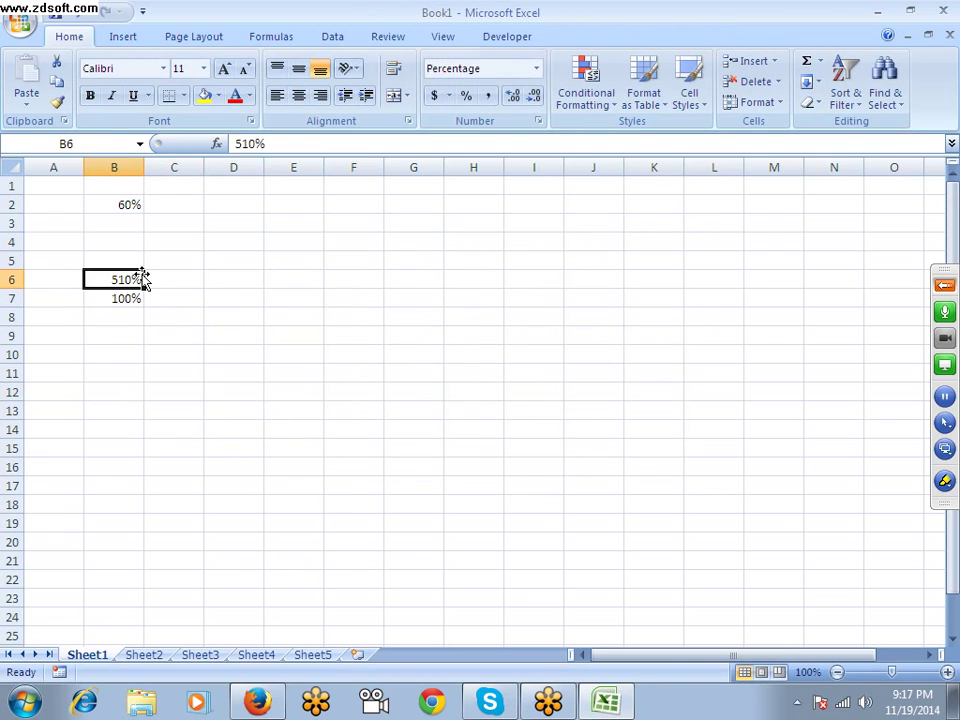
{"action": "type", "text": "6"}
{"action": "left_click", "coordinate": [145, 278]}
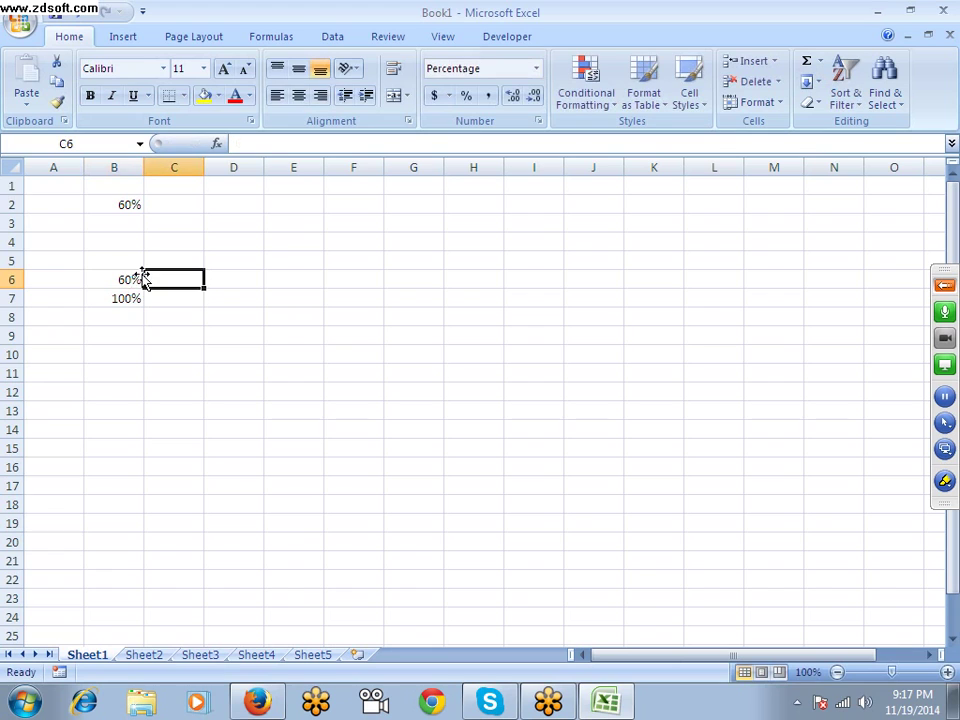
{"action": "type", "text": "0"}
{"action": "key", "text": "Escape"}
{"action": "type", "text": "10"}
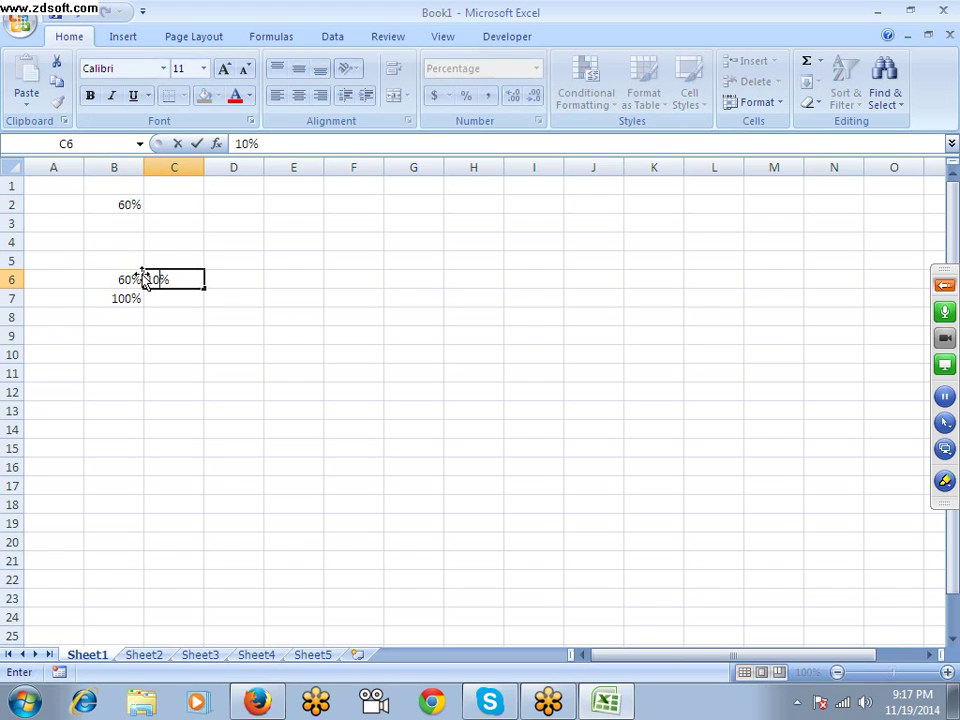
{"action": "type", "text": "0"}
{"action": "key", "text": "Return"}
{"action": "type", "text": "100"}
{"action": "key", "text": "Return"}
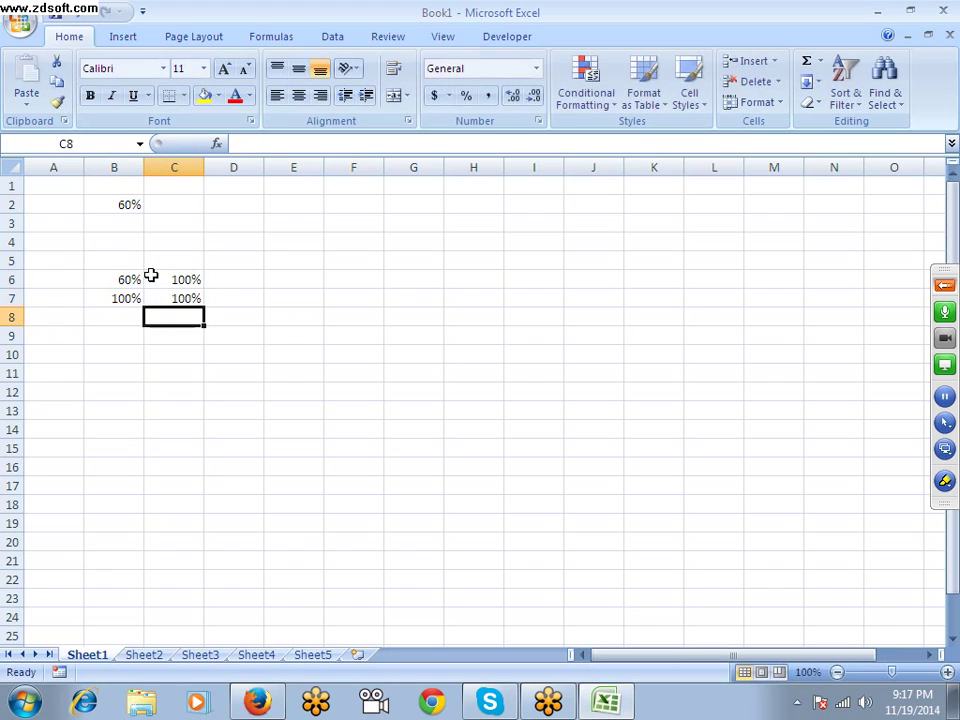
{"action": "left_click_drag", "start_coordinate": [140, 279], "coordinate": [172, 297]}
Step: Replace the stacked column chart with a clustered column chart and move it beside the data
{"action": "left_click", "coordinate": [123, 36]}
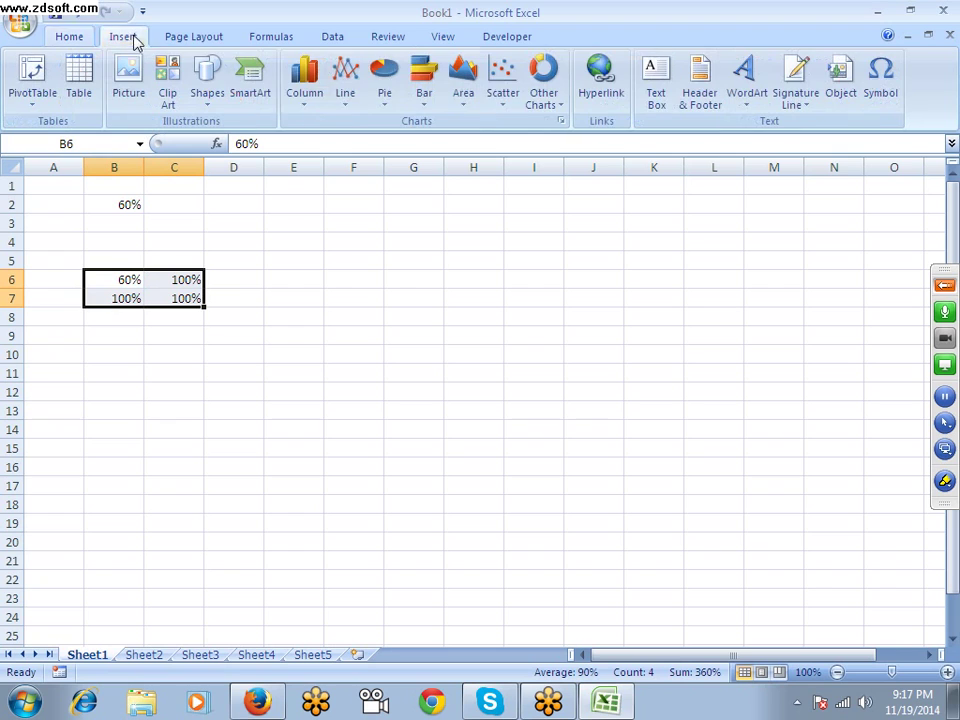
{"action": "left_click", "coordinate": [310, 98]}
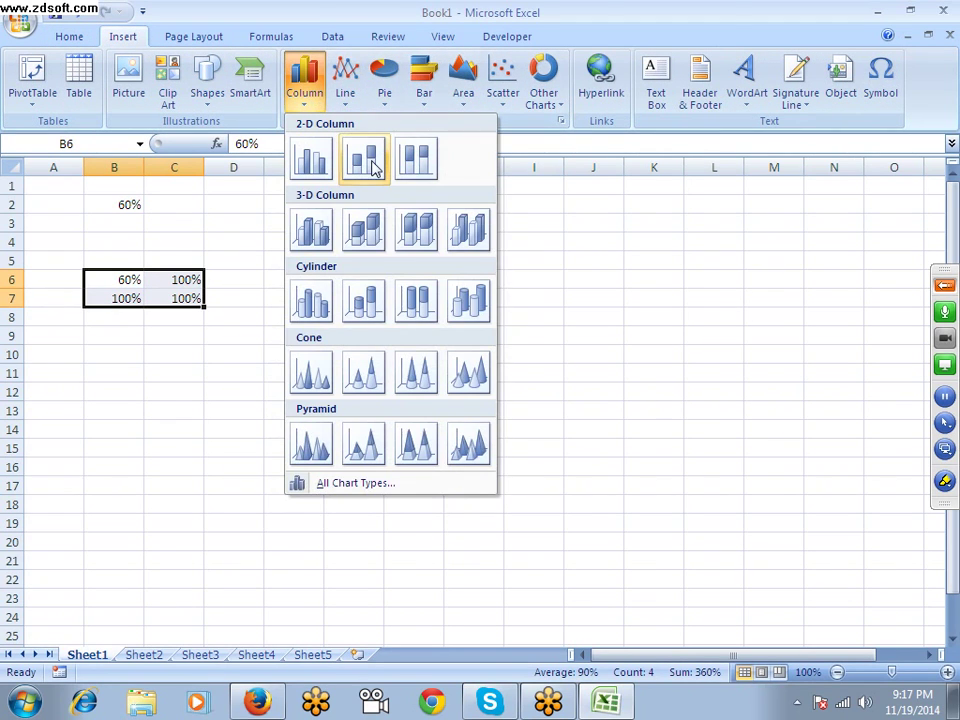
{"action": "left_click", "coordinate": [372, 167]}
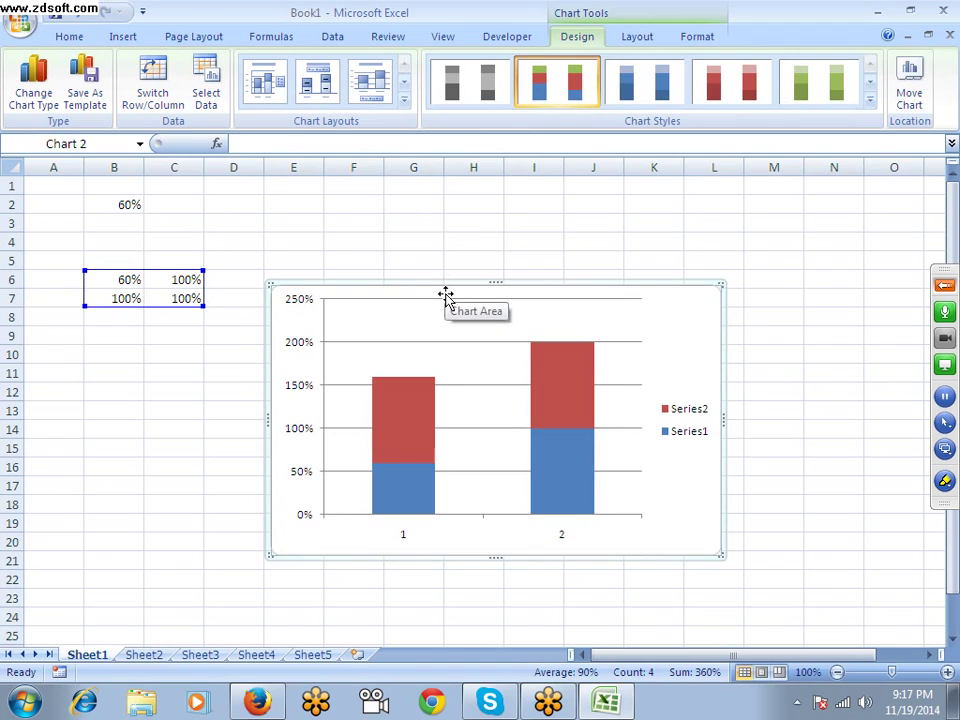
{"action": "key", "text": "Delete"}
{"action": "left_click", "coordinate": [130, 40]}
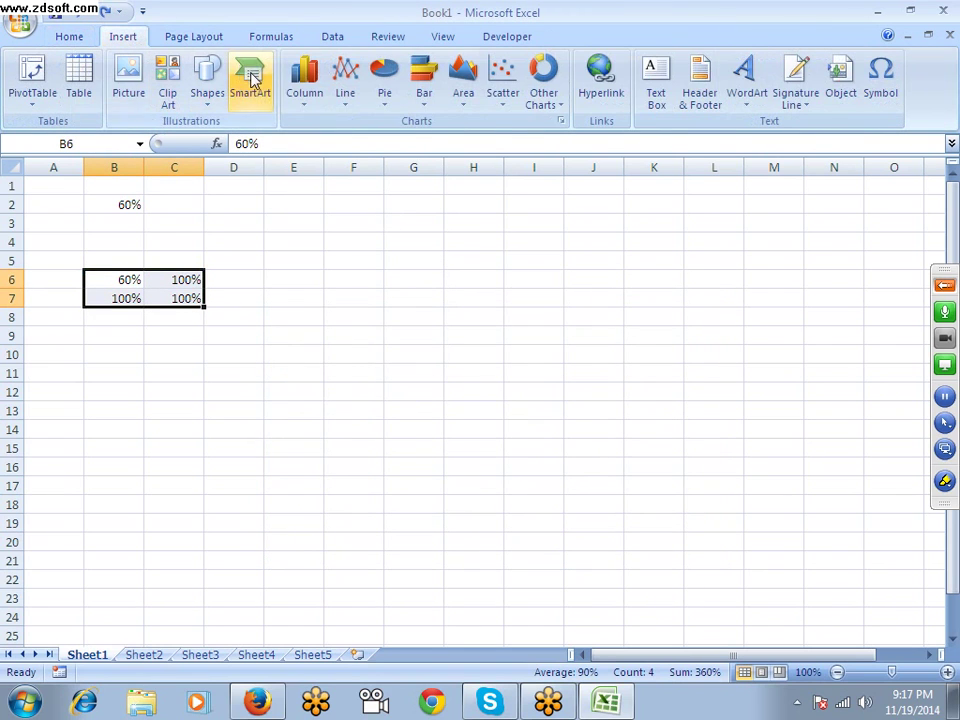
{"action": "left_click", "coordinate": [305, 80]}
{"action": "left_click", "coordinate": [313, 162]}
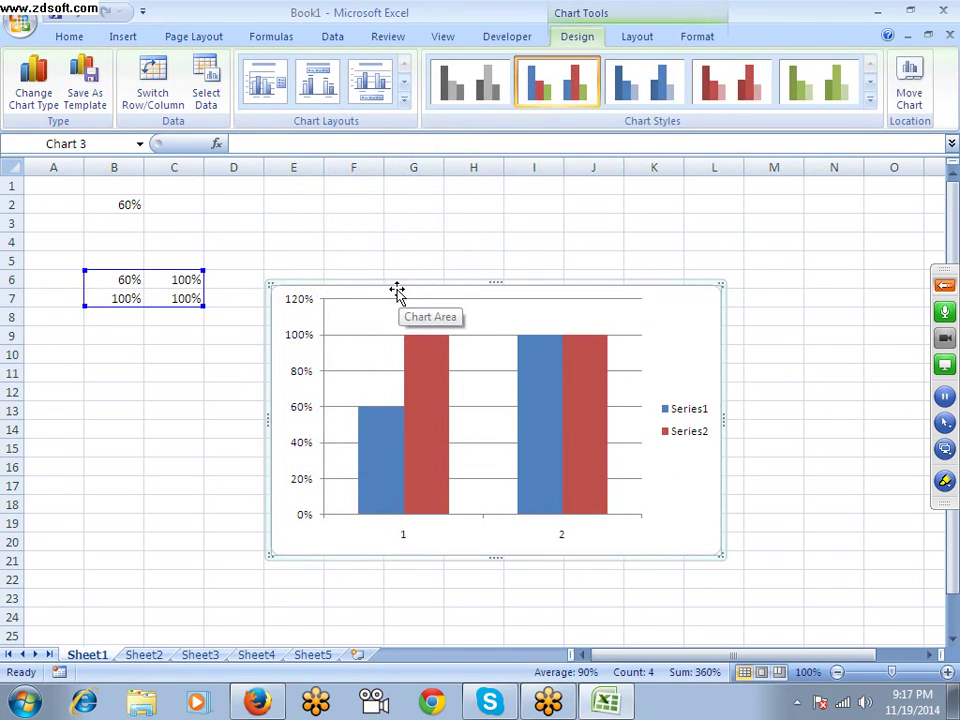
{"action": "left_click_drag", "start_coordinate": [397, 290], "coordinate": [364, 217]}
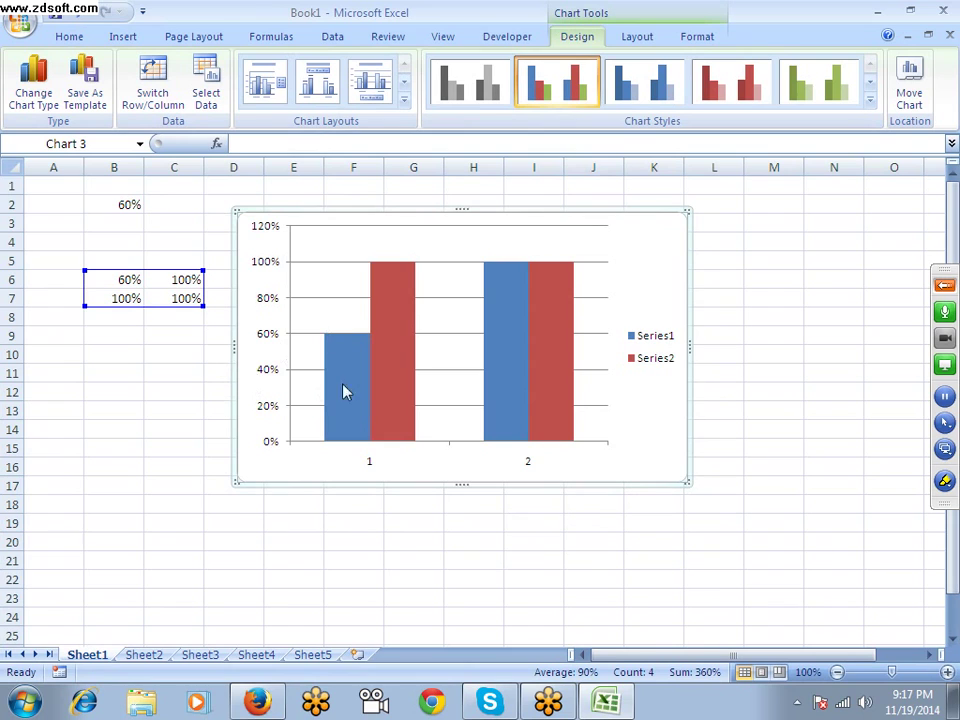
Step: Clear C6:C7 and delete the chart's gridlines
{"action": "left_click", "coordinate": [385, 386]}
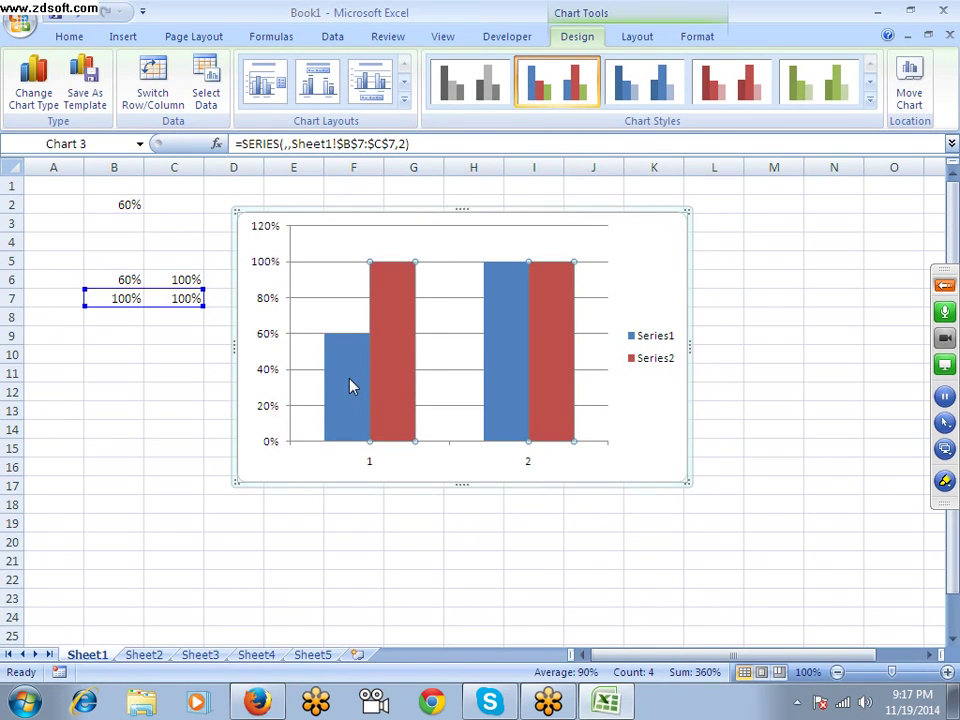
{"action": "left_click", "coordinate": [351, 386]}
{"action": "left_click", "coordinate": [176, 372]}
{"action": "left_click_drag", "start_coordinate": [180, 318], "coordinate": [178, 283]}
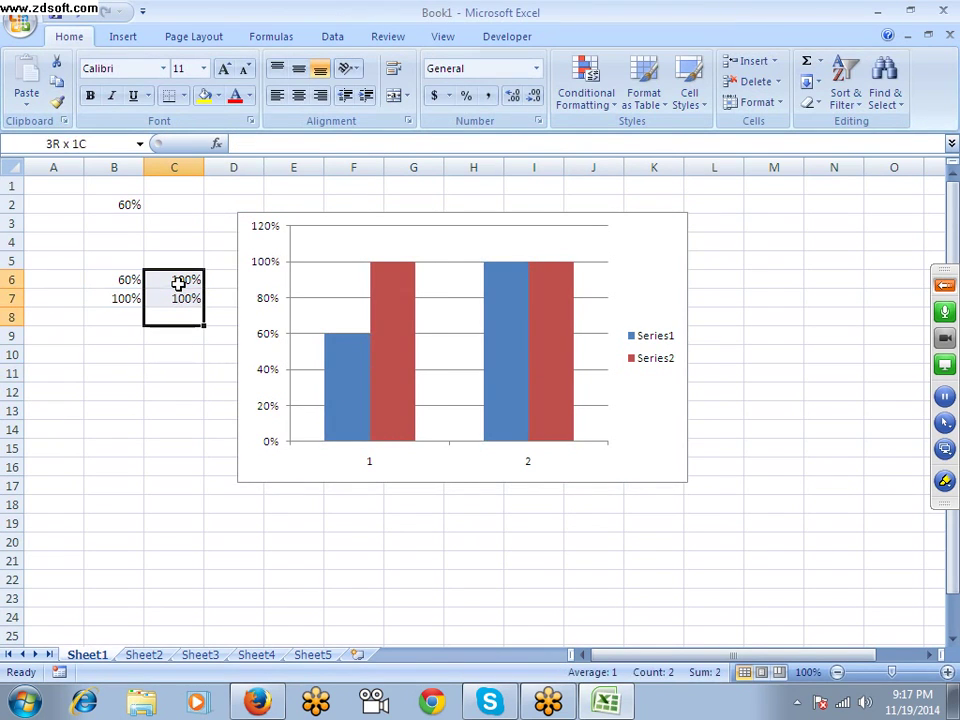
{"action": "key", "text": "Delete"}
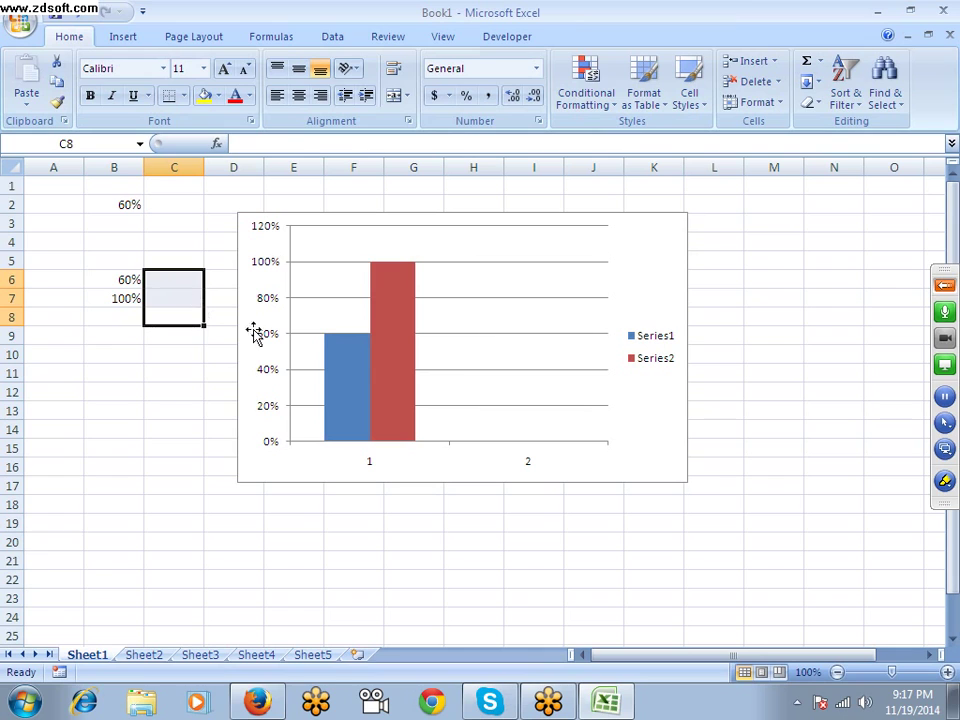
{"action": "left_click", "coordinate": [584, 340]}
{"action": "key", "text": "Delete"}
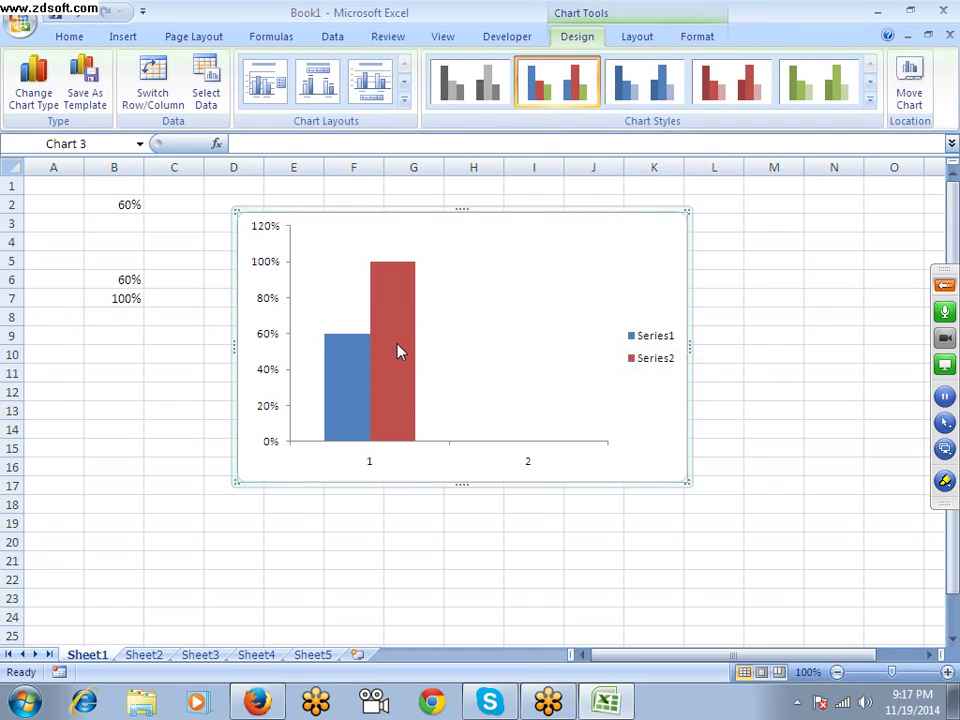
{"action": "left_click", "coordinate": [397, 350]}
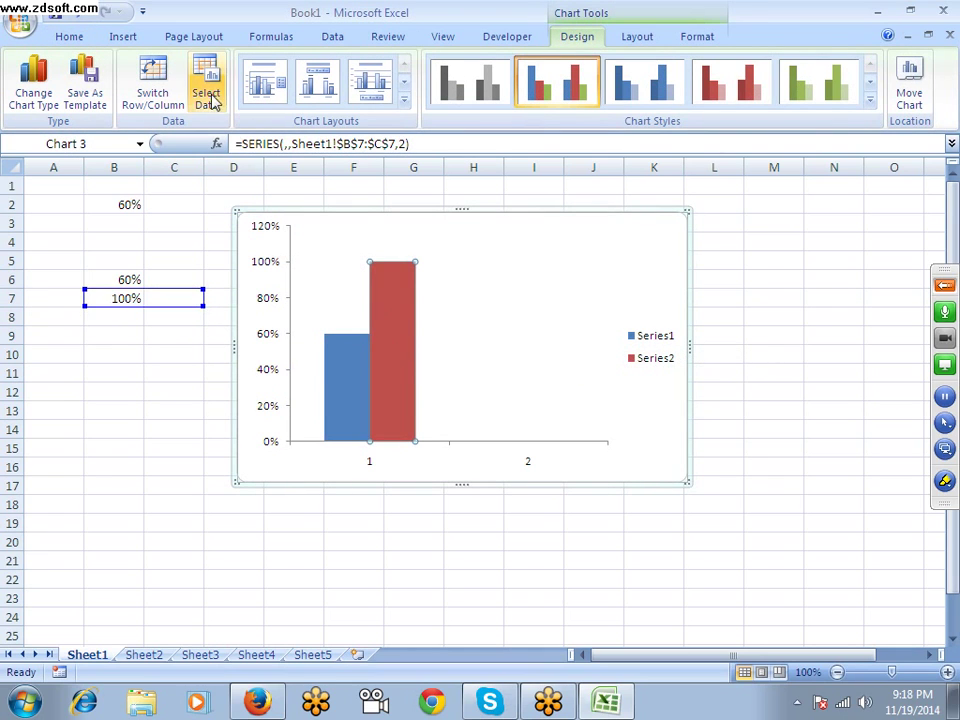
Step: Give the 100% Series2 bar a solid black fill
{"action": "right_click", "coordinate": [378, 298]}
{"action": "left_click", "coordinate": [470, 462]}
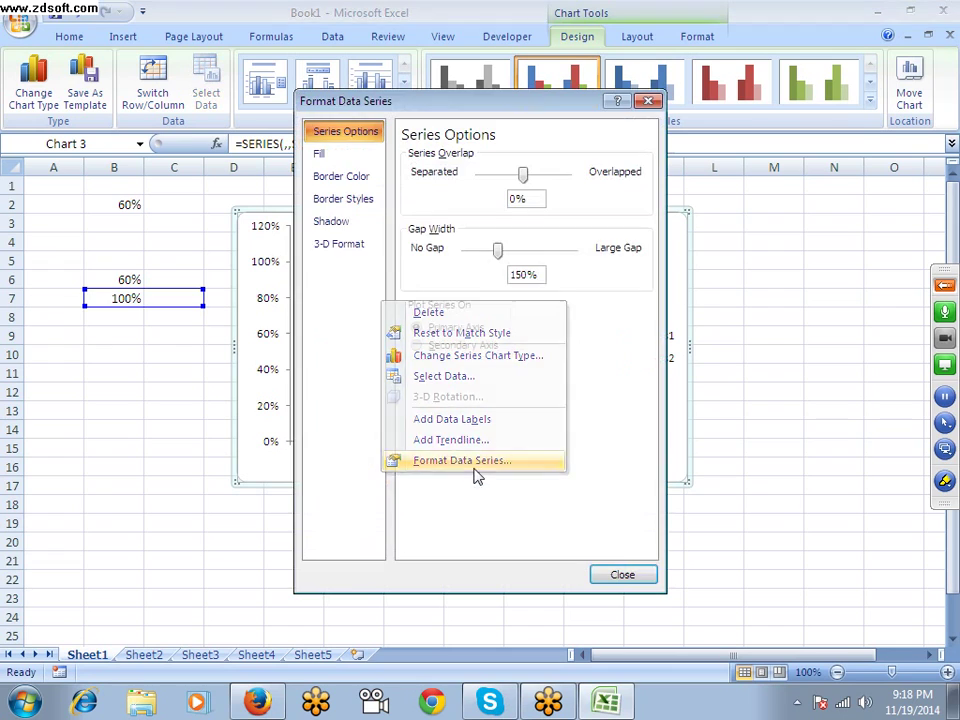
{"action": "left_click", "coordinate": [340, 155]}
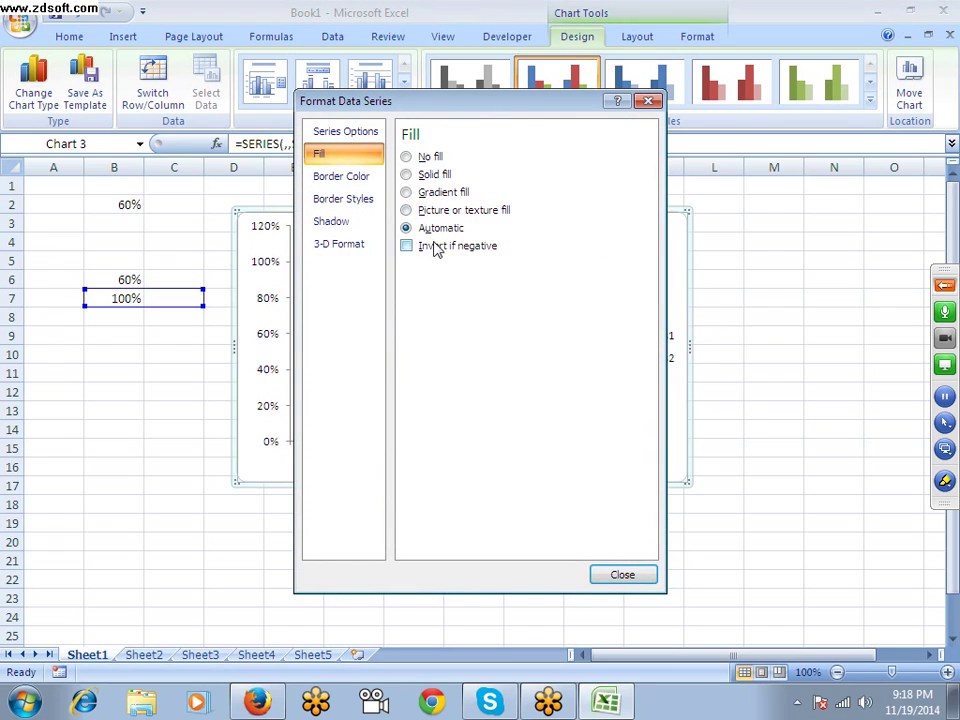
{"action": "left_click", "coordinate": [424, 175]}
{"action": "left_click", "coordinate": [472, 268]}
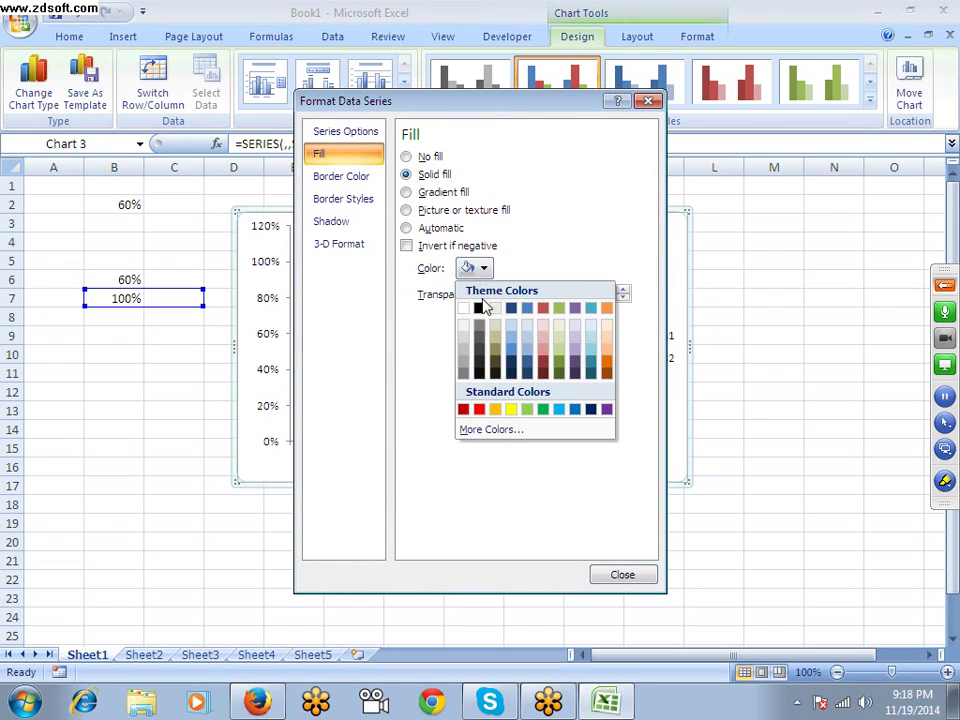
{"action": "left_click", "coordinate": [479, 308]}
{"action": "left_click", "coordinate": [622, 574]}
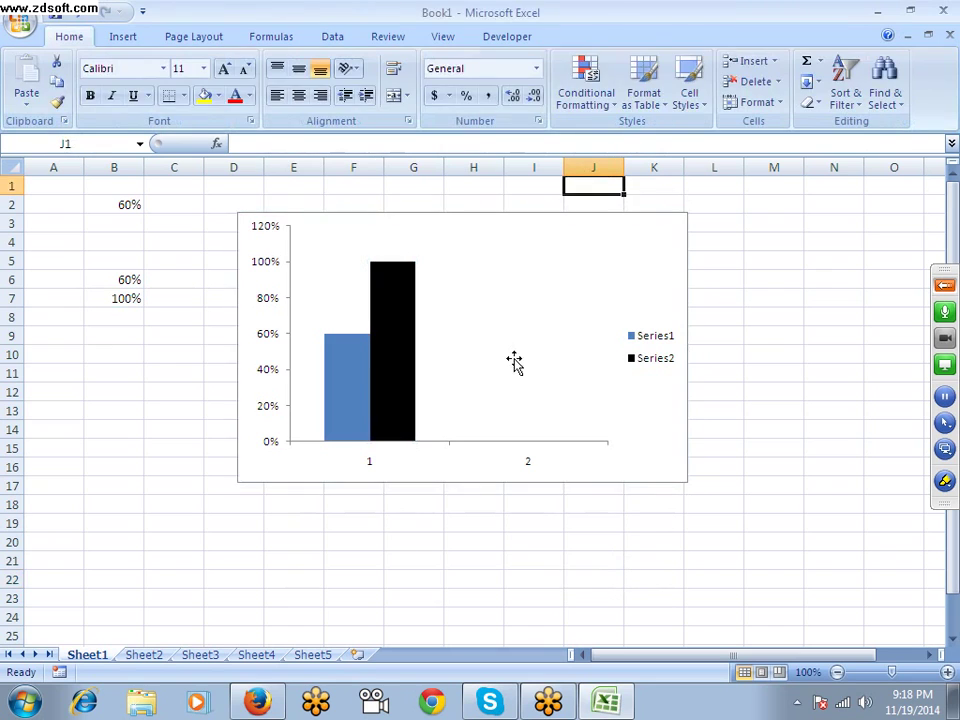
{"action": "left_click", "coordinate": [385, 375]}
Step: Give the 60% Series1 bar a solid grey fill at about 66% transparency
{"action": "left_click", "coordinate": [354, 369]}
{"action": "right_click", "coordinate": [354, 369]}
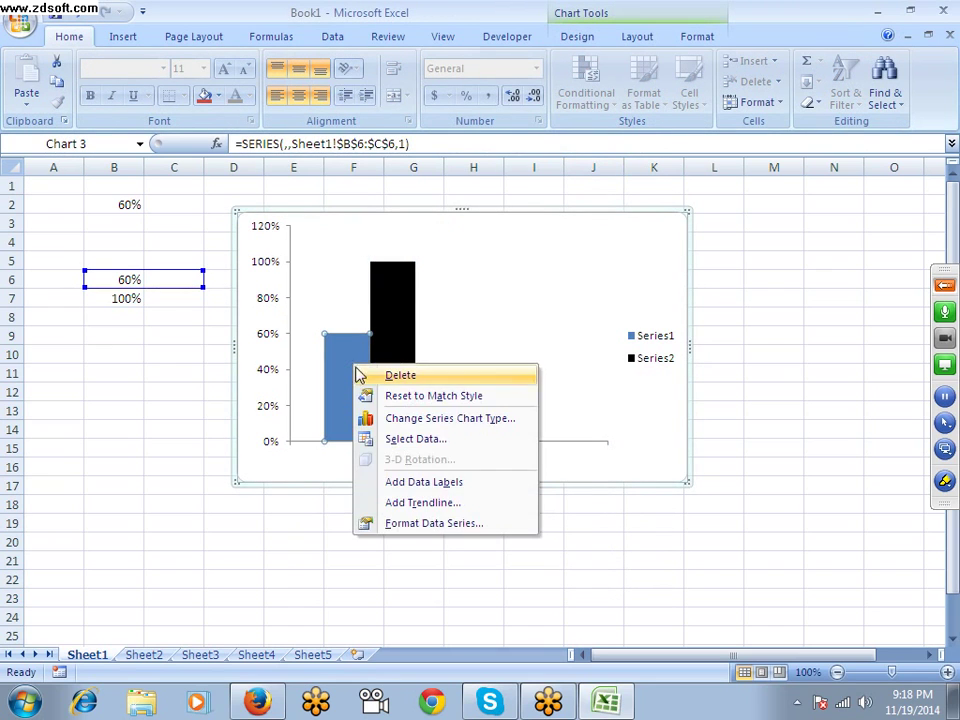
{"action": "left_click", "coordinate": [431, 521]}
{"action": "left_click", "coordinate": [322, 154]}
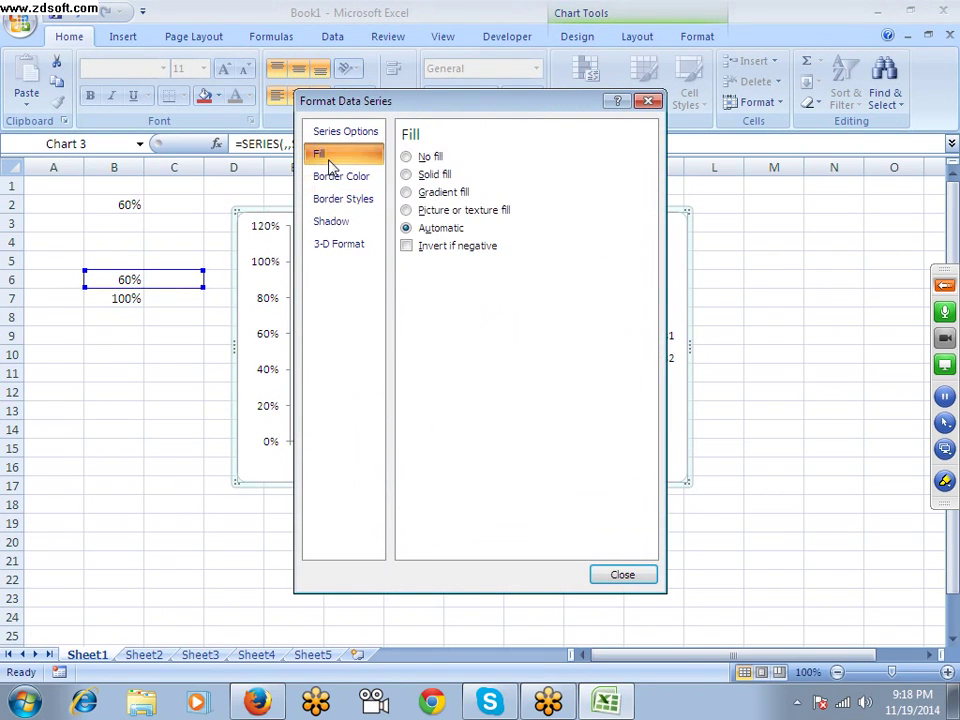
{"action": "left_click", "coordinate": [407, 192]}
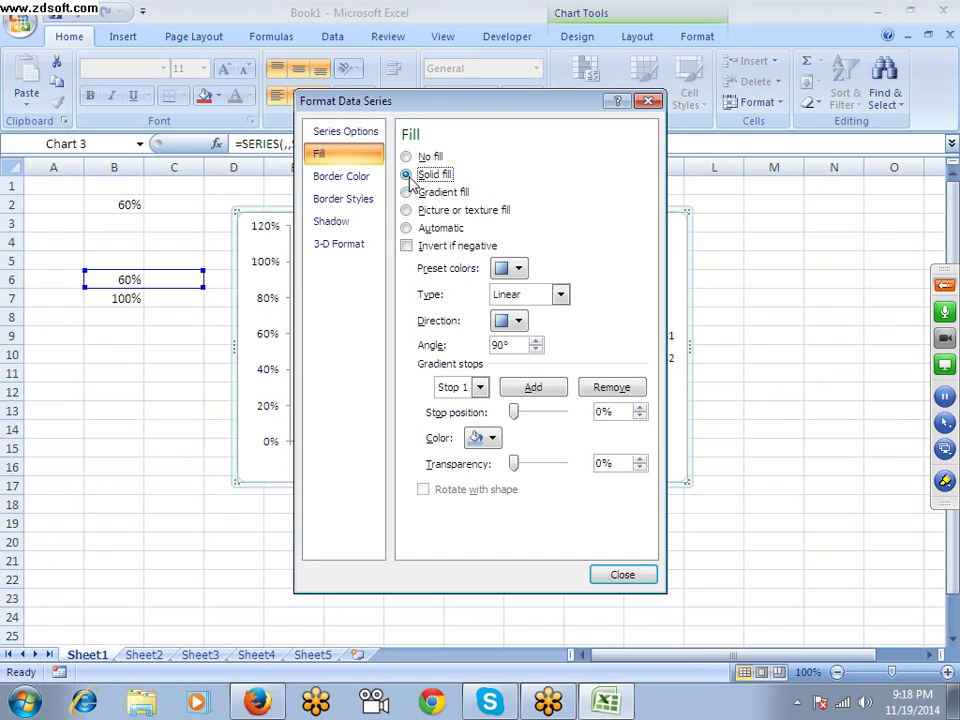
{"action": "left_click", "coordinate": [412, 175]}
{"action": "left_click", "coordinate": [477, 270]}
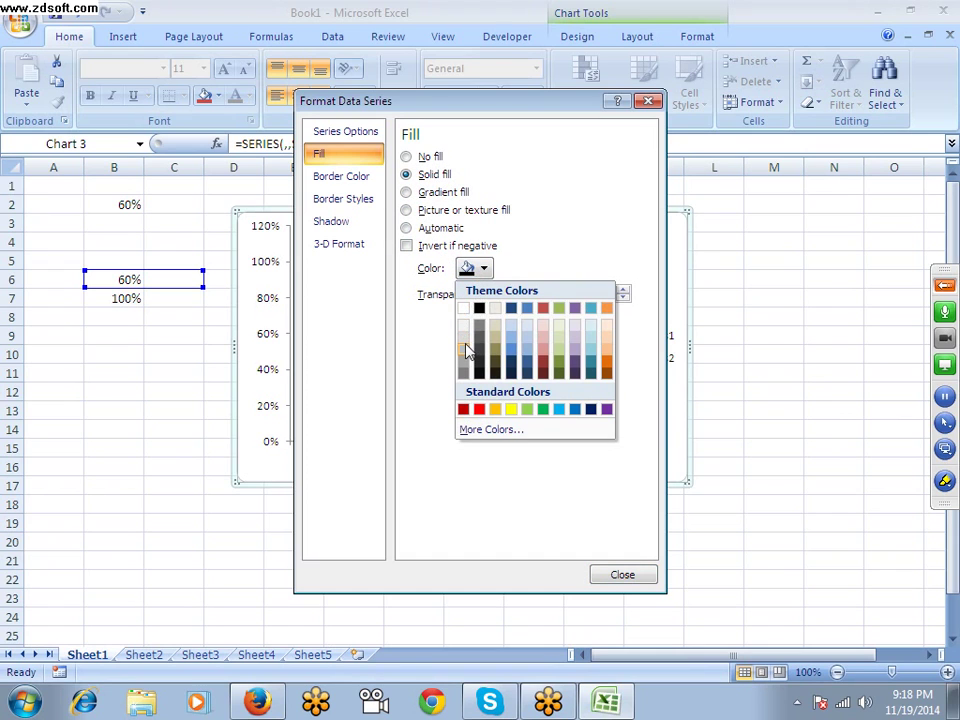
{"action": "left_click", "coordinate": [465, 350]}
{"action": "left_click_drag", "start_coordinate": [510, 297], "coordinate": [538, 298]}
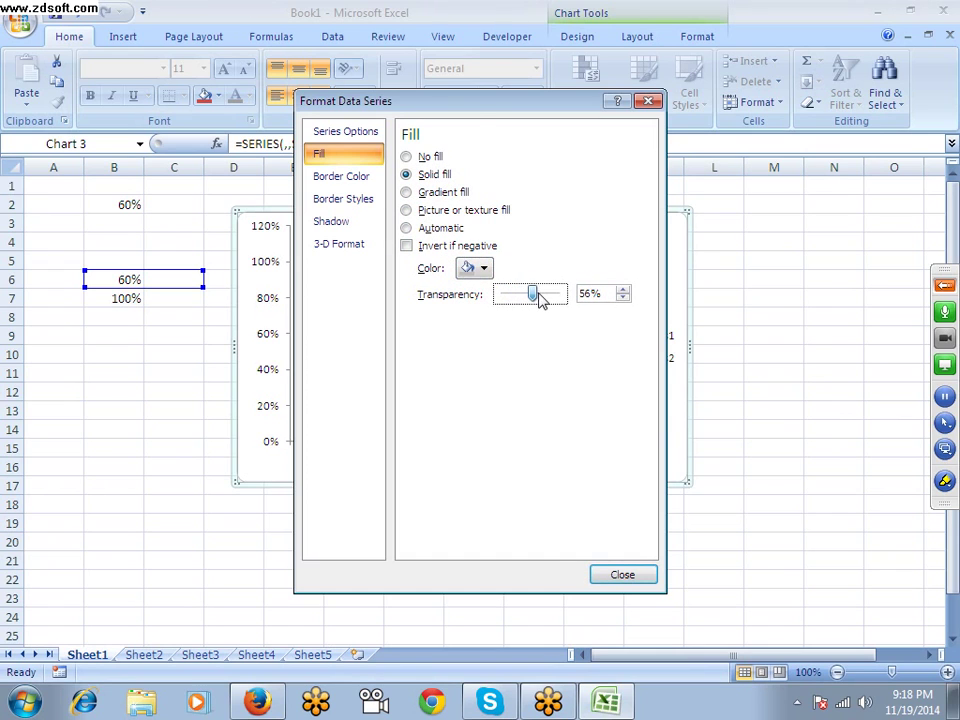
{"action": "left_click_drag", "start_coordinate": [468, 110], "coordinate": [606, 111]}
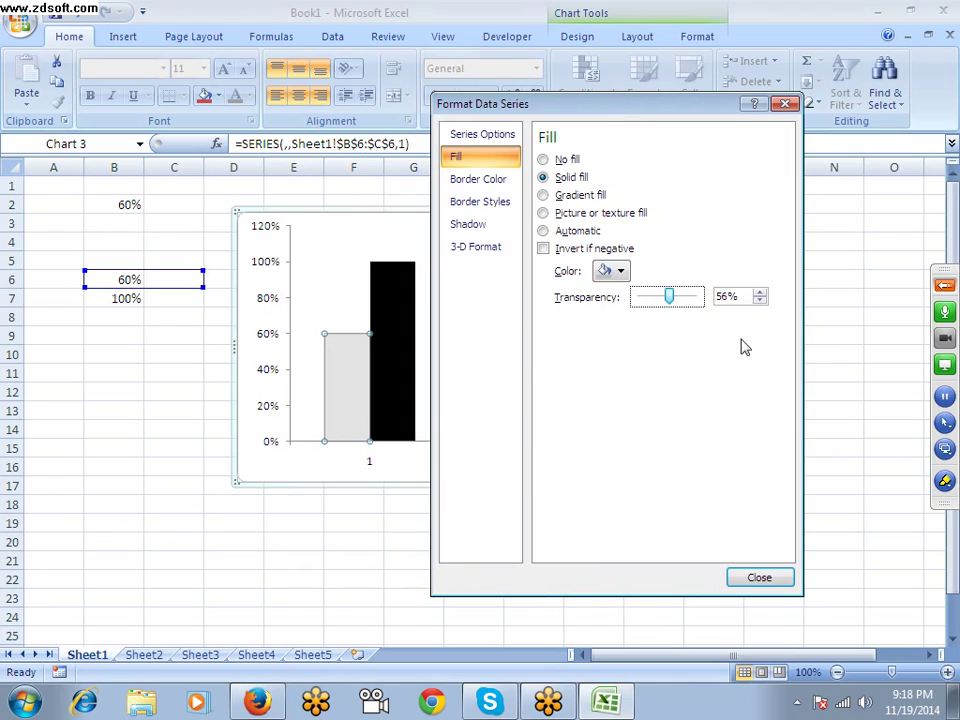
{"action": "mouse_move", "coordinate": [673, 300]}
{"action": "left_mouse_down"}
{"action": "mouse_move", "coordinate": [680, 304]}
{"action": "mouse_move", "coordinate": [666, 304]}
{"action": "left_mouse_up"}
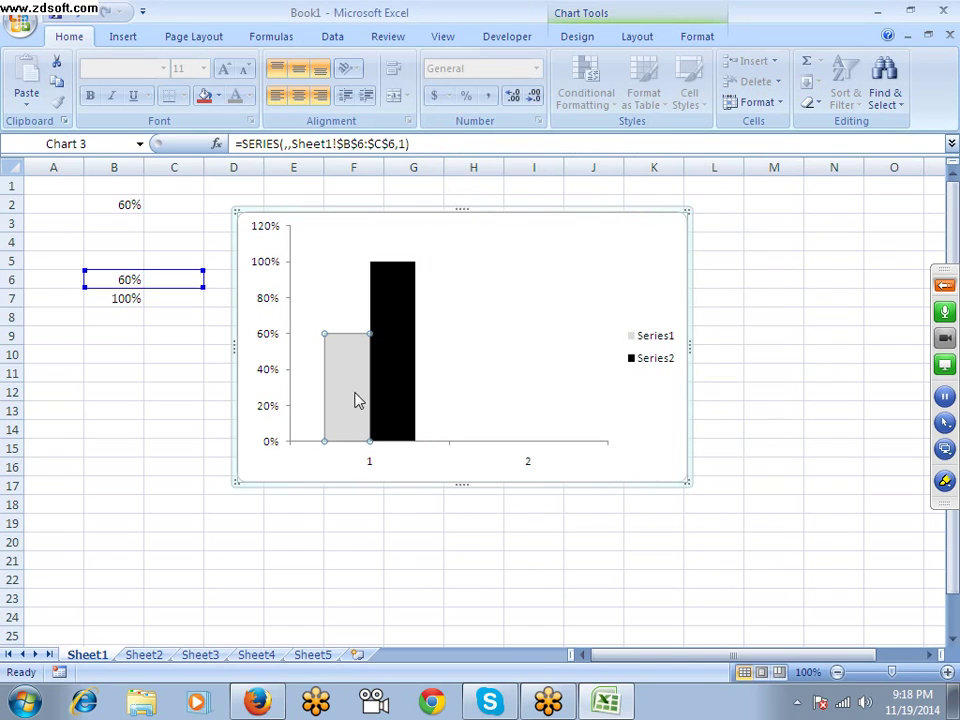
Step: Open Format Data Series for the grey Series1 bar
{"action": "left_click", "coordinate": [397, 391]}
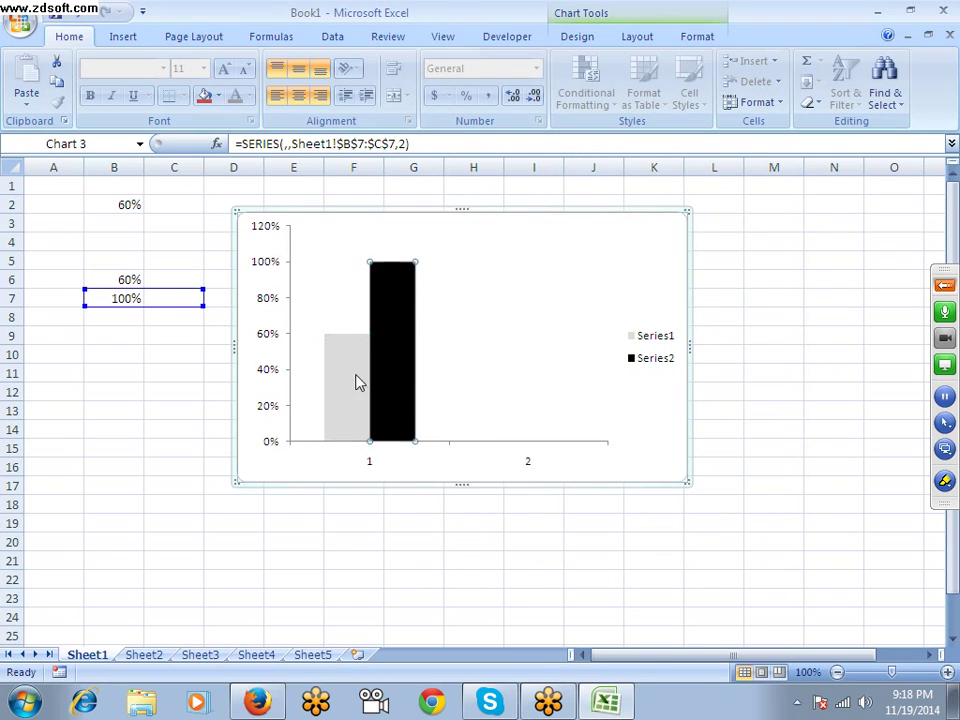
{"action": "left_click", "coordinate": [334, 381]}
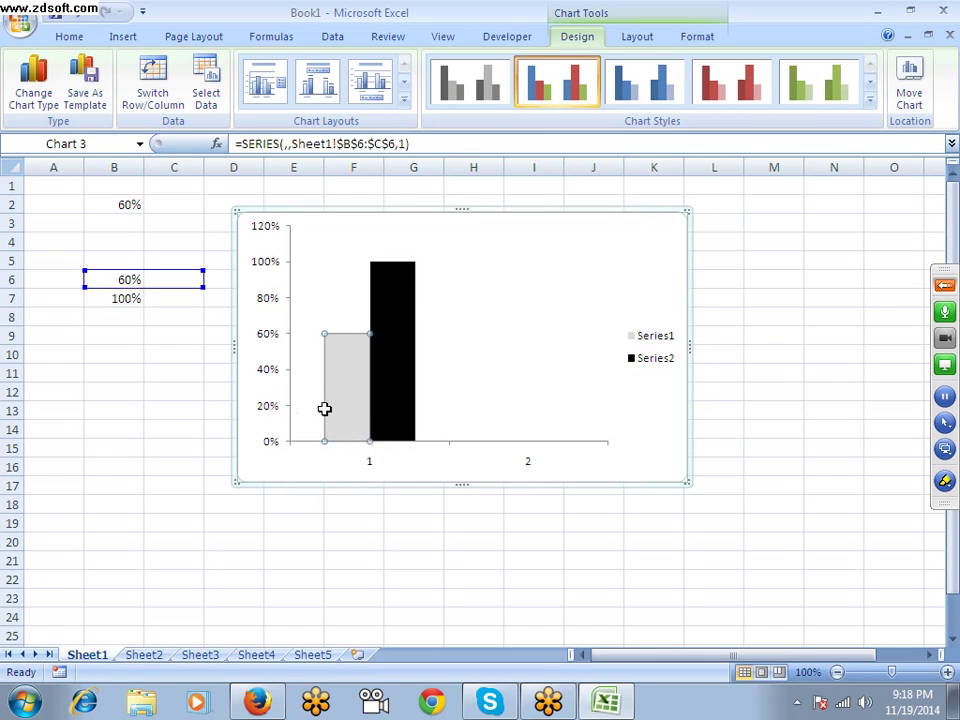
{"action": "left_click", "coordinate": [375, 439]}
{"action": "left_click", "coordinate": [348, 412]}
{"action": "right_click", "coordinate": [348, 410]}
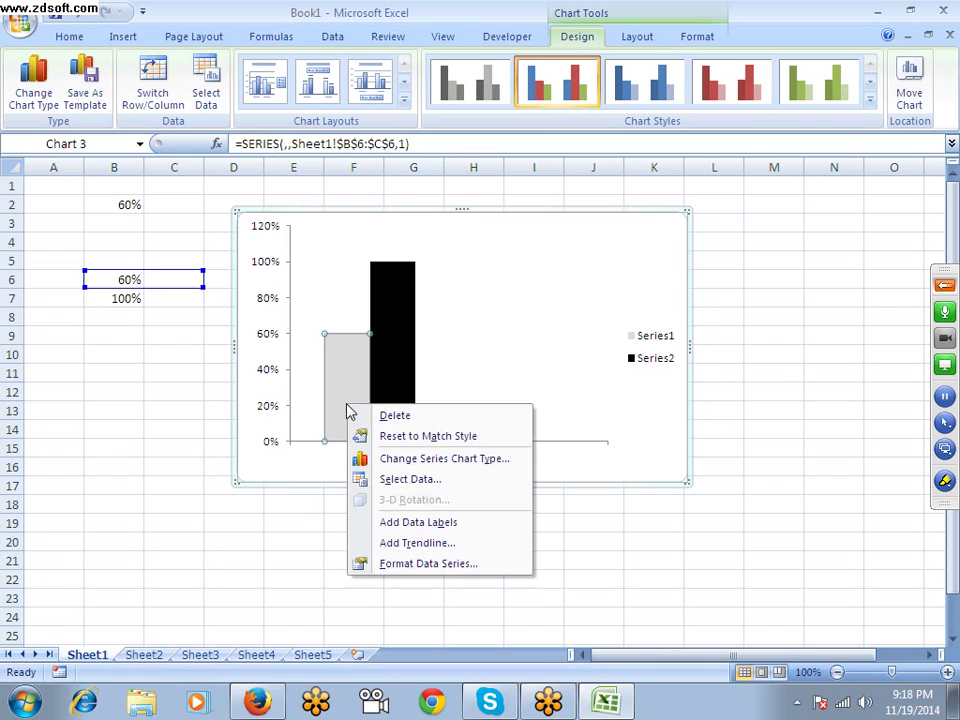
{"action": "left_click", "coordinate": [428, 566]}
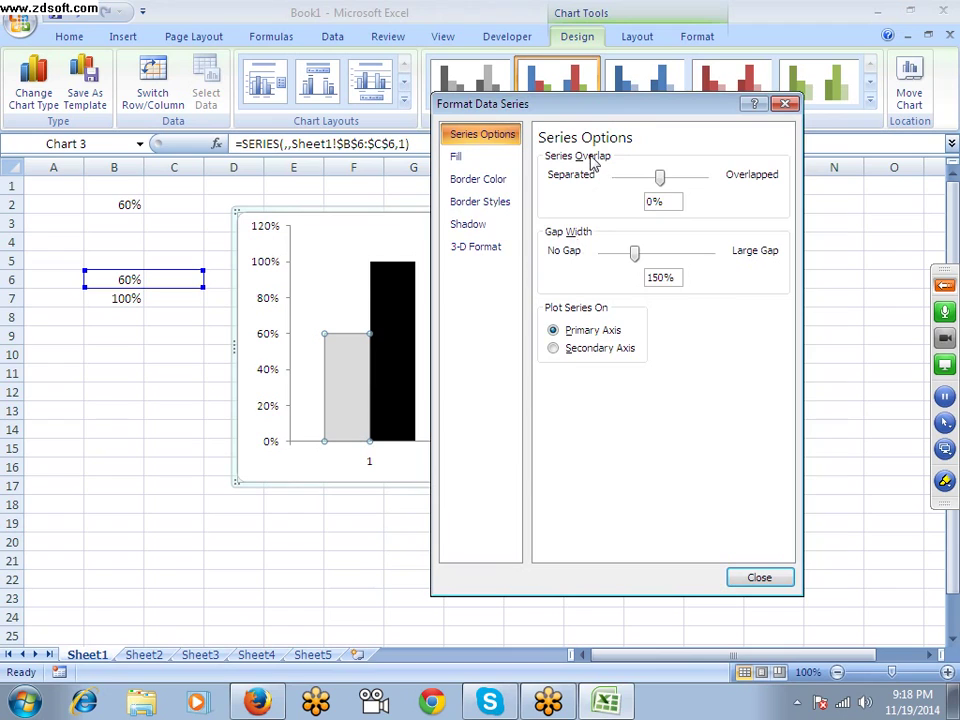
{"action": "left_click_drag", "start_coordinate": [594, 114], "coordinate": [684, 126]}
Step: Set series overlap to 100% and gap width to 210%, then close the dialog
{"action": "left_click", "coordinate": [776, 195]}
{"action": "left_click", "coordinate": [777, 195]}
{"action": "left_click", "coordinate": [777, 195]}
{"action": "left_click", "coordinate": [778, 195]}
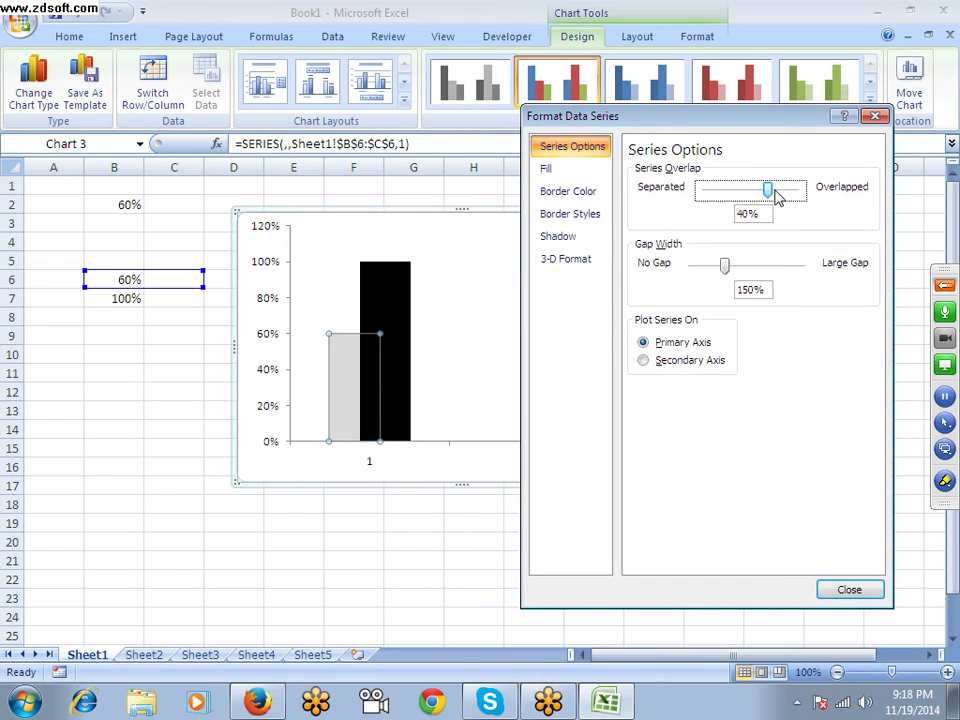
{"action": "left_click", "coordinate": [778, 195]}
{"action": "left_click", "coordinate": [779, 196]}
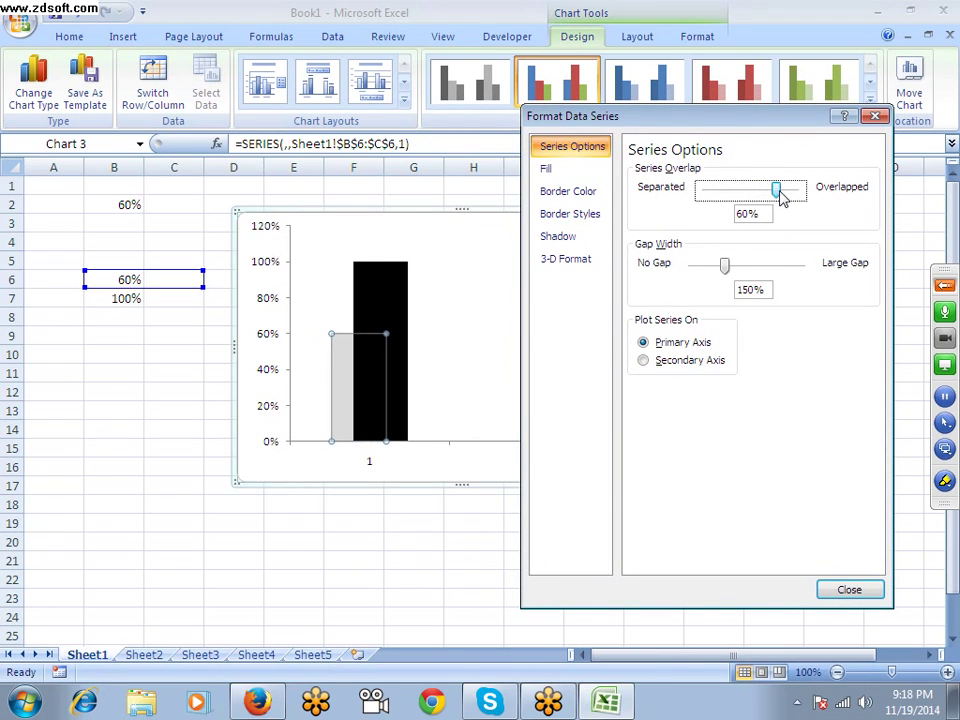
{"action": "left_click", "coordinate": [797, 194]}
{"action": "left_click", "coordinate": [796, 196]}
{"action": "left_click", "coordinate": [796, 196]}
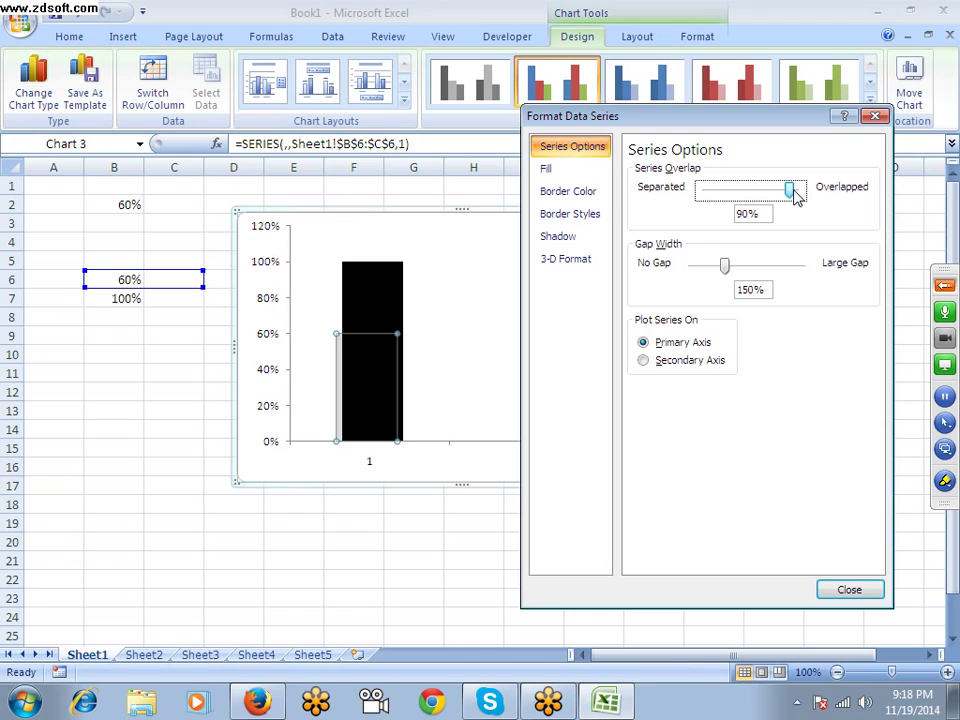
{"action": "left_click", "coordinate": [796, 194]}
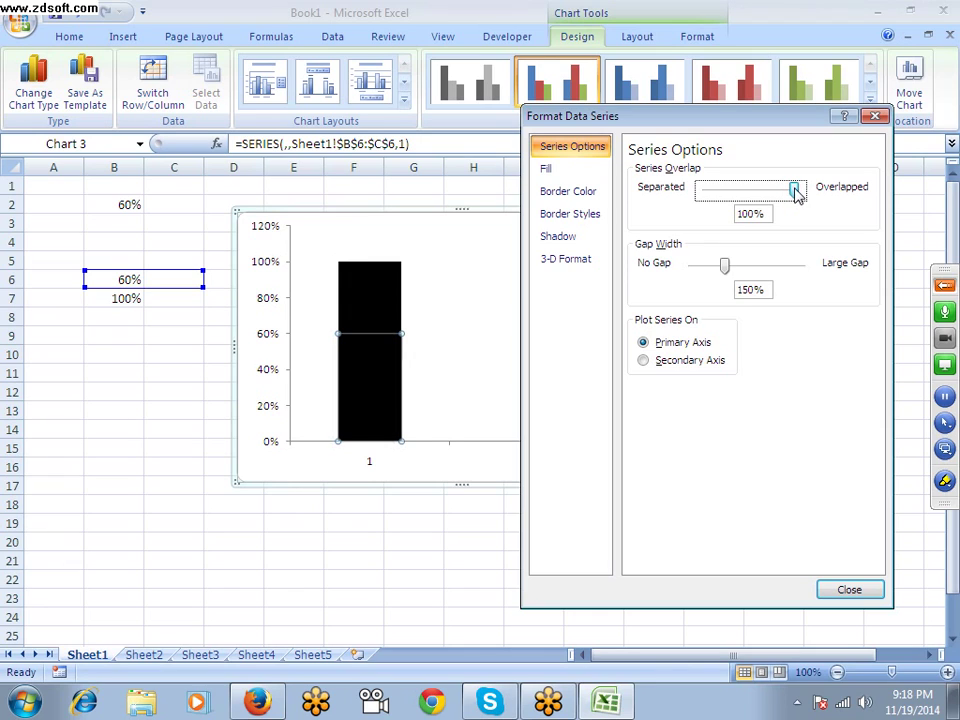
{"action": "left_click", "coordinate": [734, 268]}
{"action": "left_click_drag", "start_coordinate": [737, 268], "coordinate": [742, 268]}
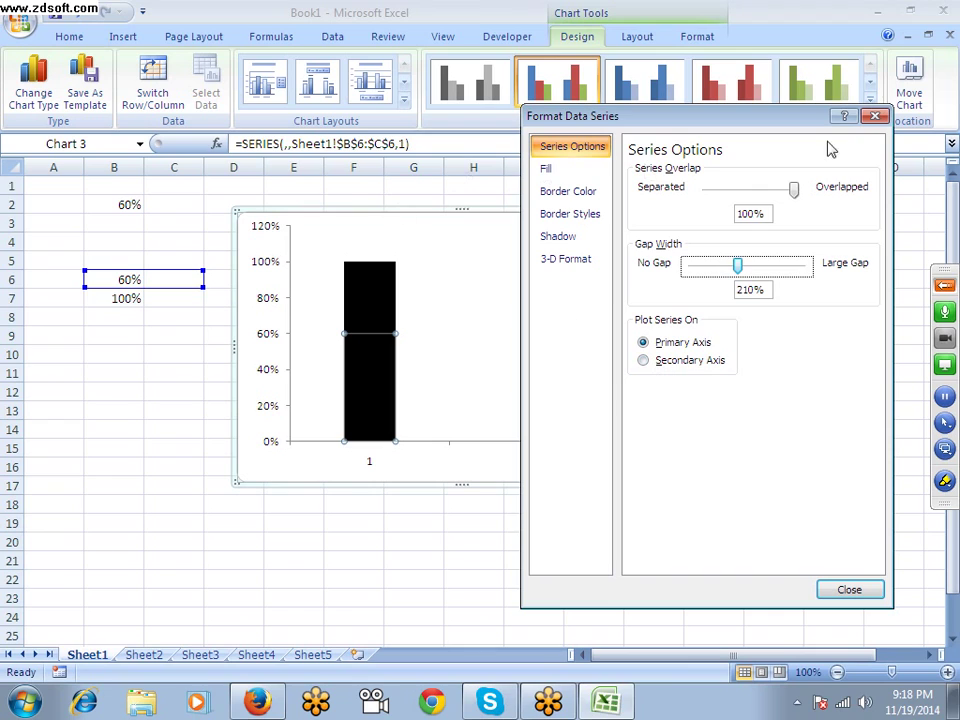
{"action": "left_click", "coordinate": [875, 116]}
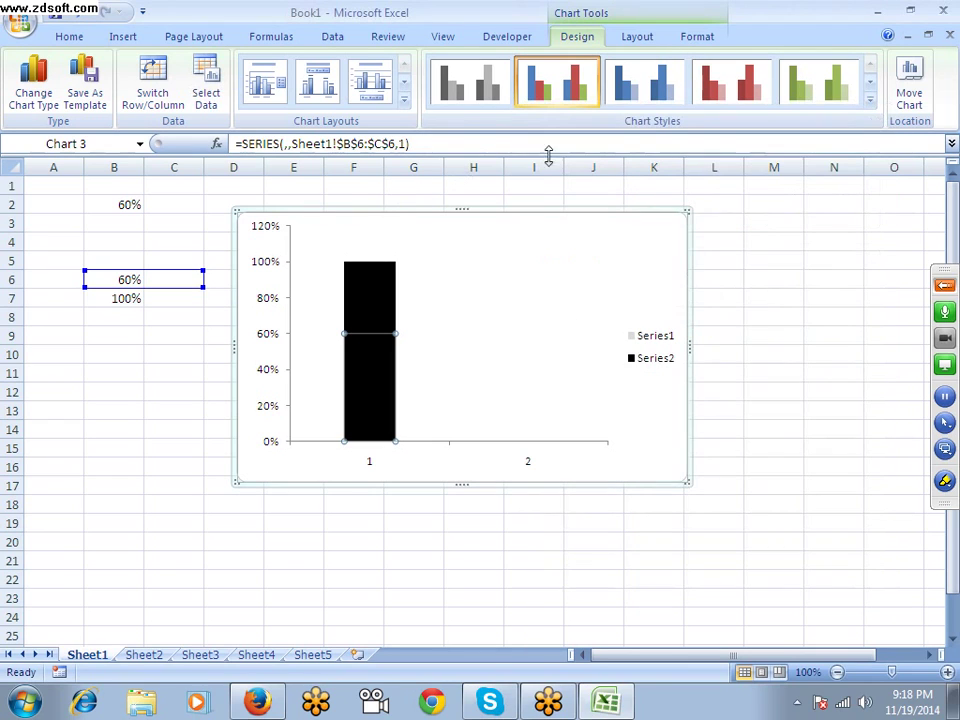
{"action": "left_click", "coordinate": [403, 144]}
{"action": "type", "text": "2"}
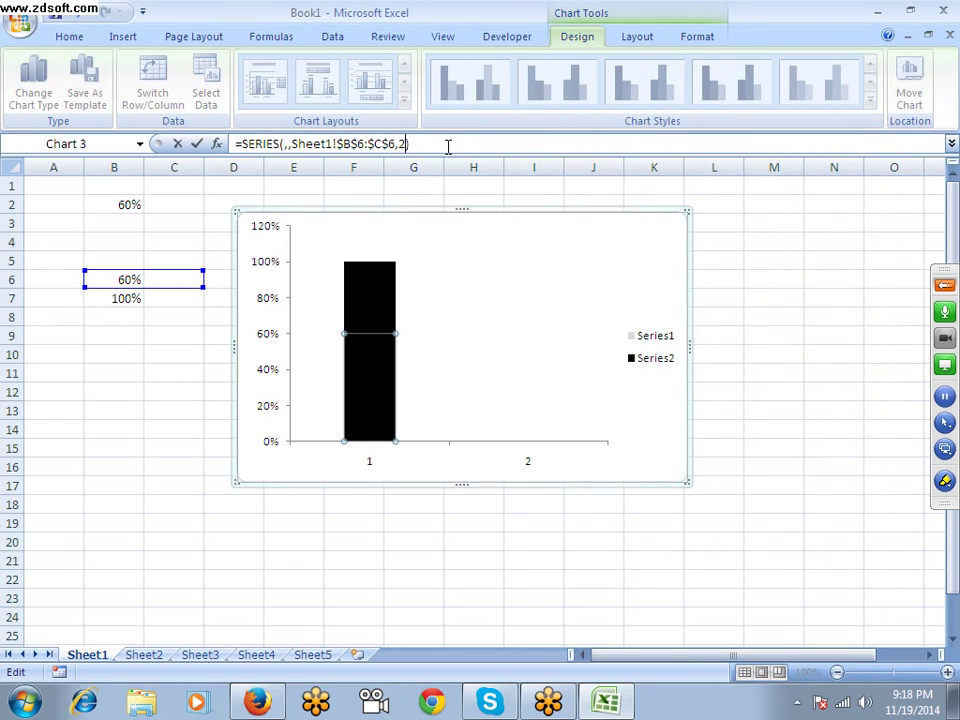
{"action": "key", "text": "Return"}
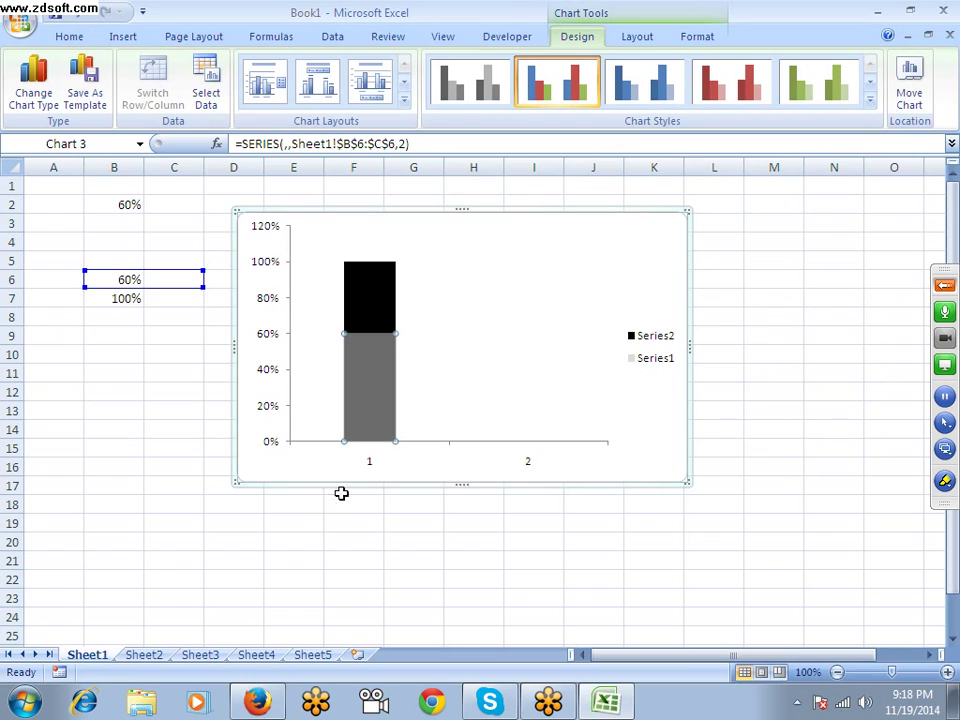
{"action": "left_click", "coordinate": [437, 317]}
{"action": "left_click", "coordinate": [411, 527]}
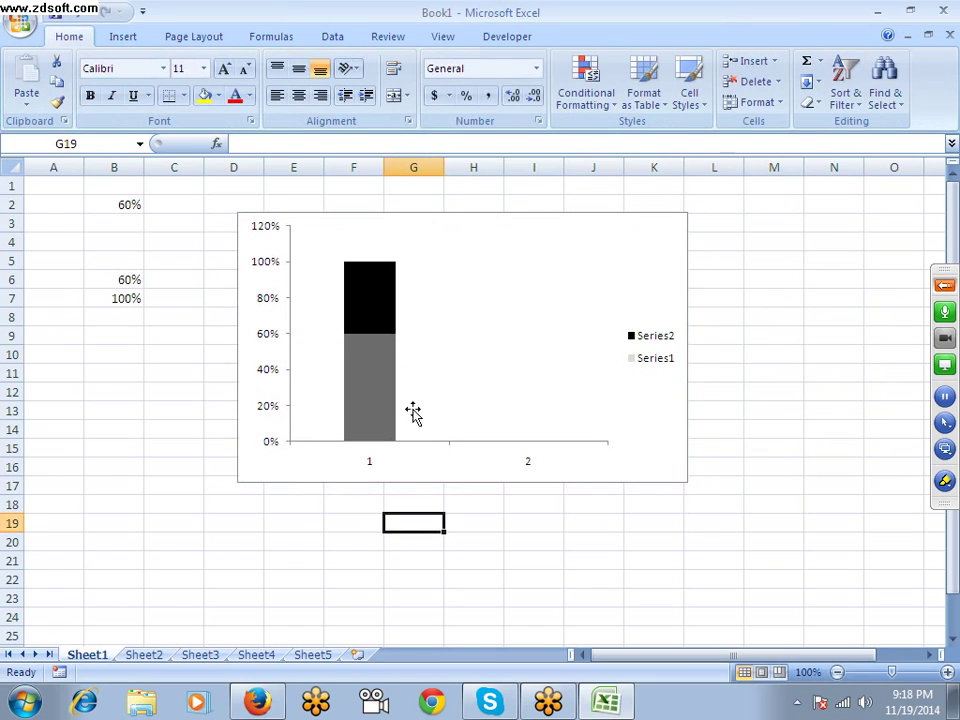
{"action": "right_click", "coordinate": [533, 278]}
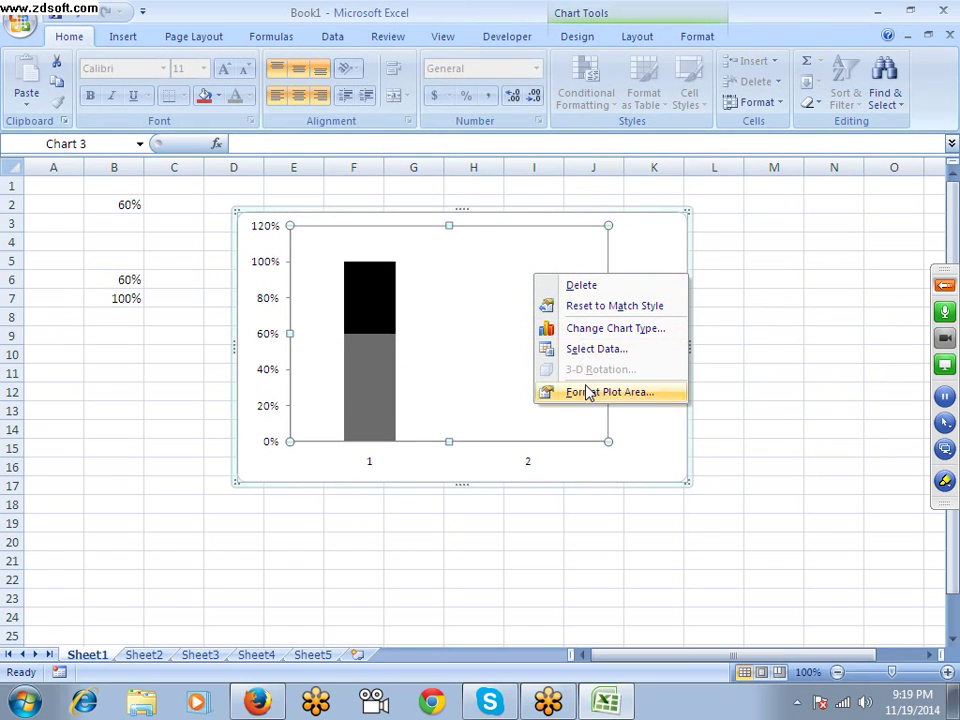
{"action": "left_click", "coordinate": [317, 450]}
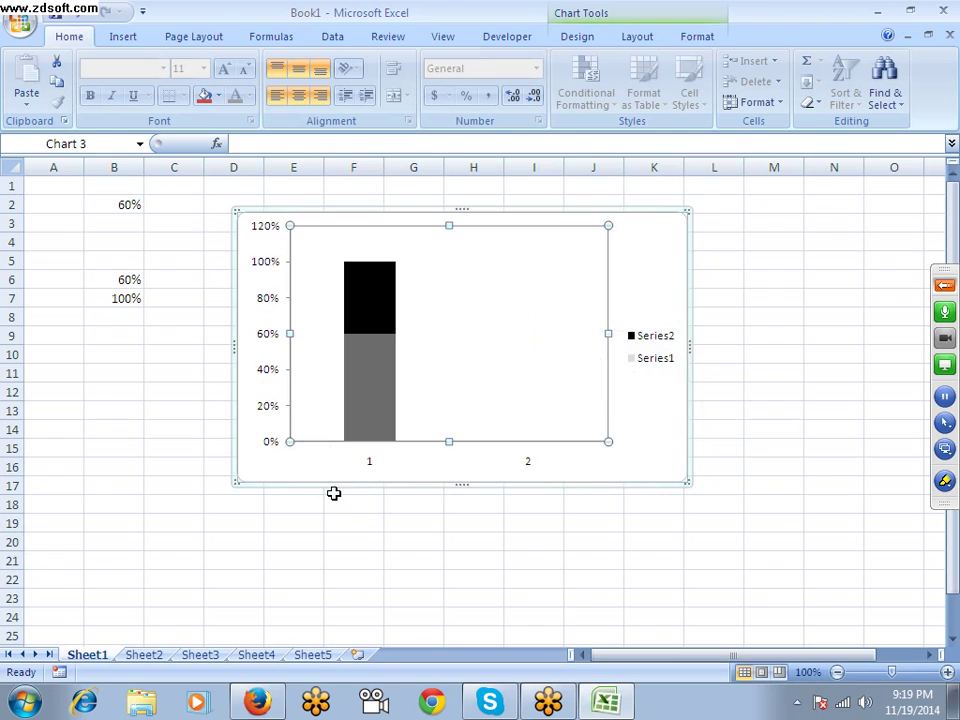
{"action": "left_click", "coordinate": [334, 489]}
{"action": "left_click", "coordinate": [362, 349]}
{"action": "left_click", "coordinate": [376, 386]}
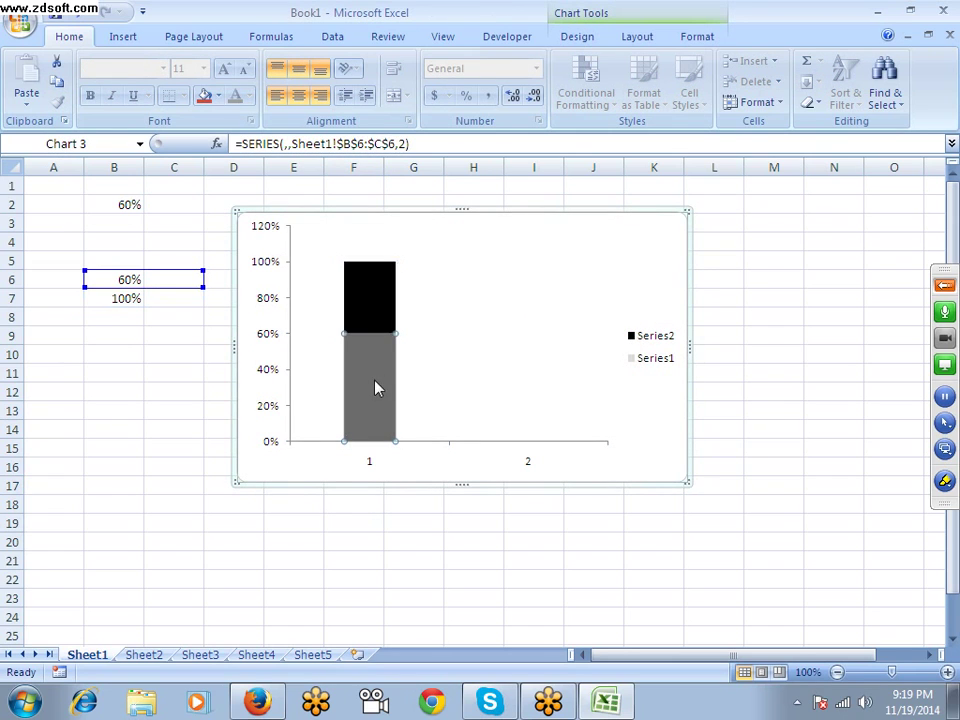
{"action": "right_click", "coordinate": [373, 366]}
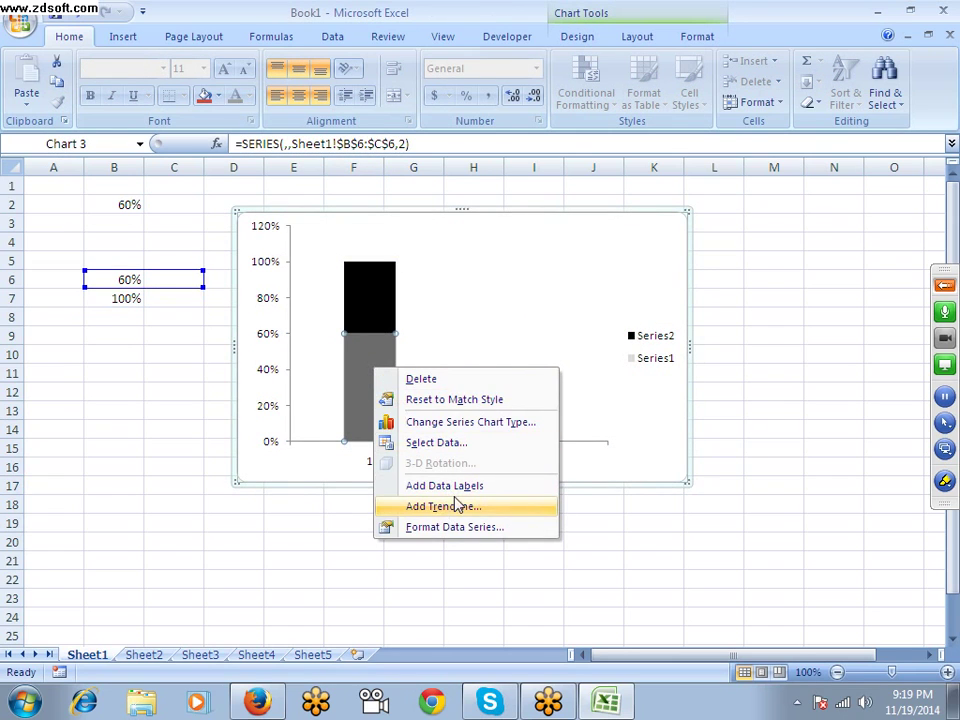
Step: Add a 60% data label to the grey series and move it down into the grey segment
{"action": "key", "text": "Escape"}
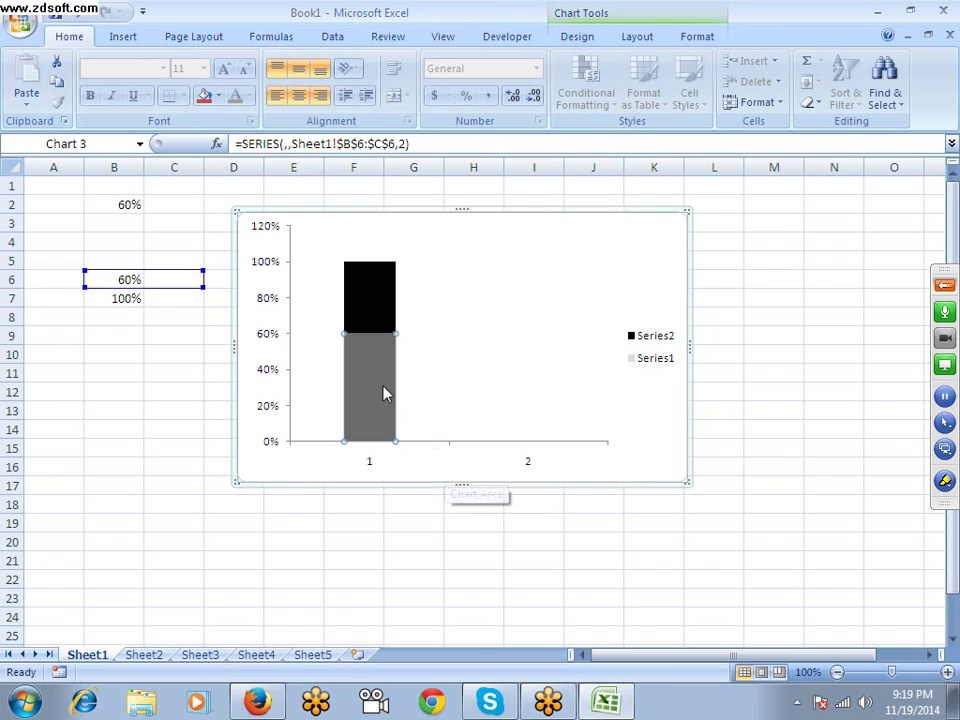
{"action": "right_click", "coordinate": [369, 378]}
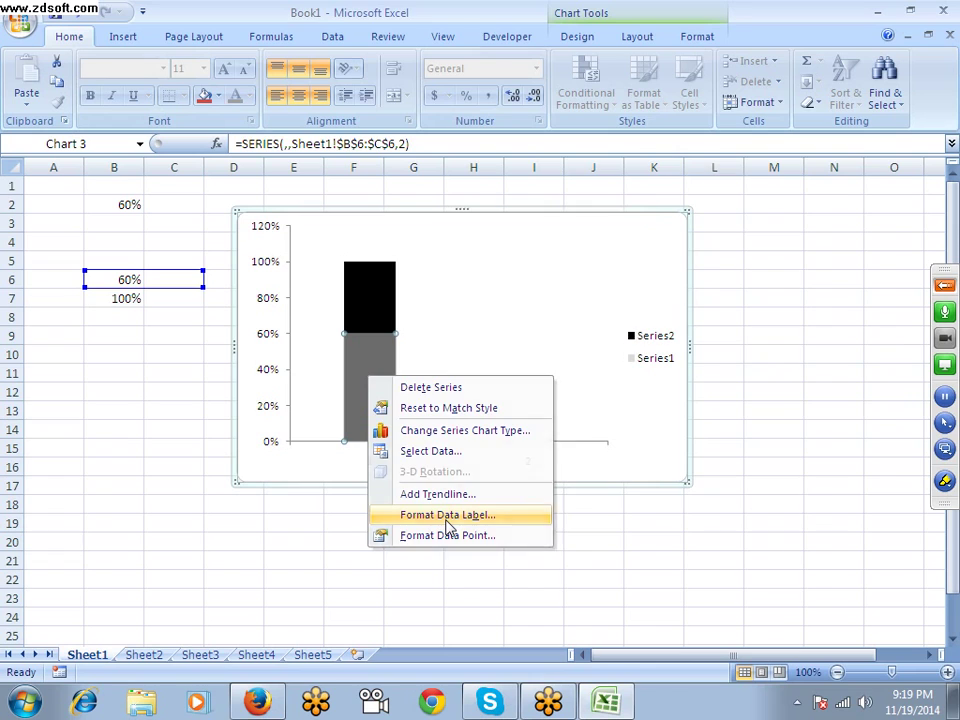
{"action": "left_click", "coordinate": [447, 516]}
{"action": "left_click_drag", "start_coordinate": [369, 314], "coordinate": [372, 364]}
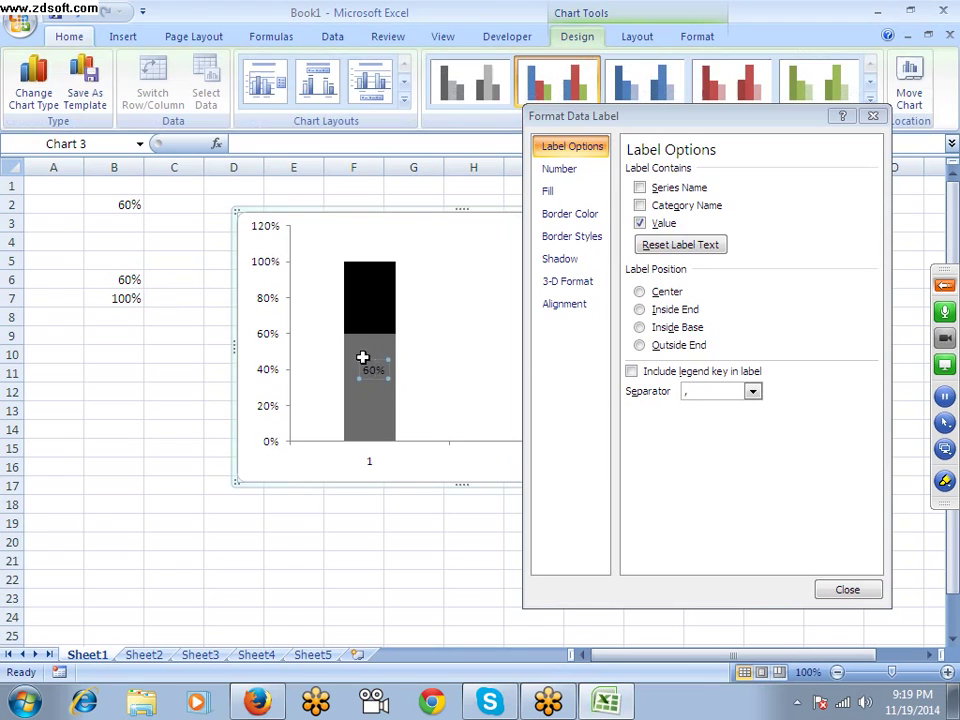
{"action": "left_click", "coordinate": [421, 368]}
{"action": "left_click", "coordinate": [364, 523]}
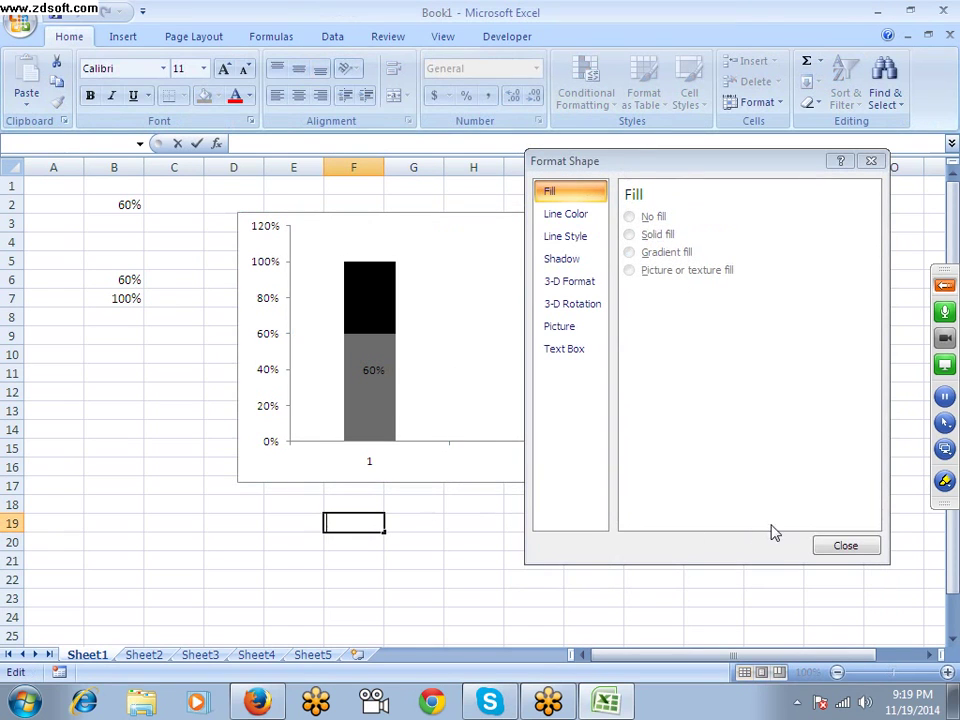
{"action": "left_click", "coordinate": [844, 552]}
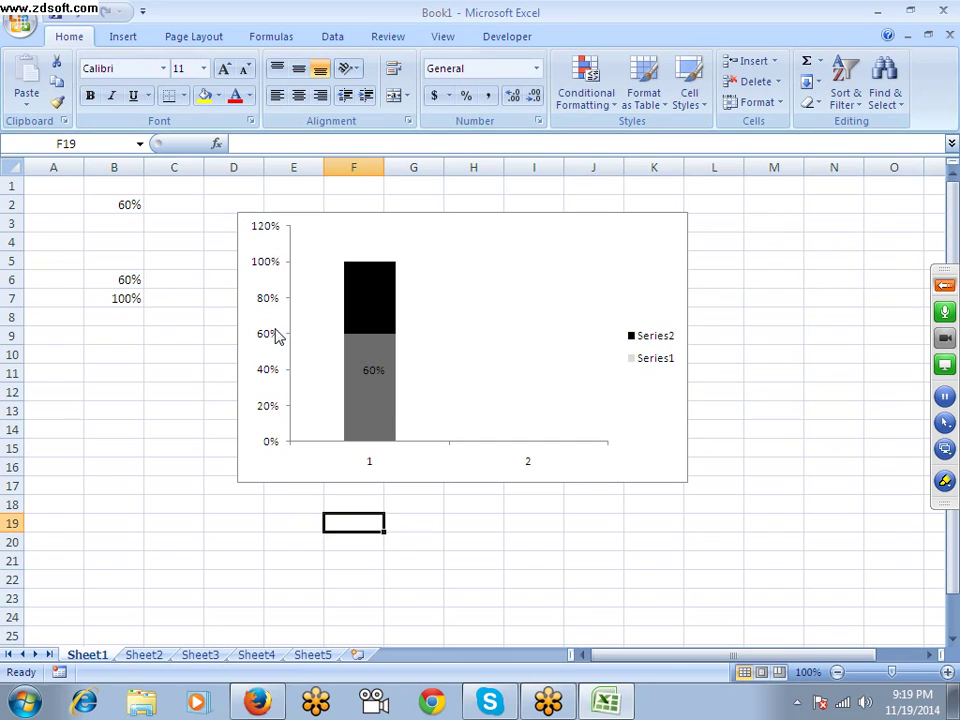
Step: Try test values 100%, 2%, 20% and 30% in B6 to watch the chart update
{"action": "left_click", "coordinate": [129, 286]}
{"action": "type", "text": "10"}
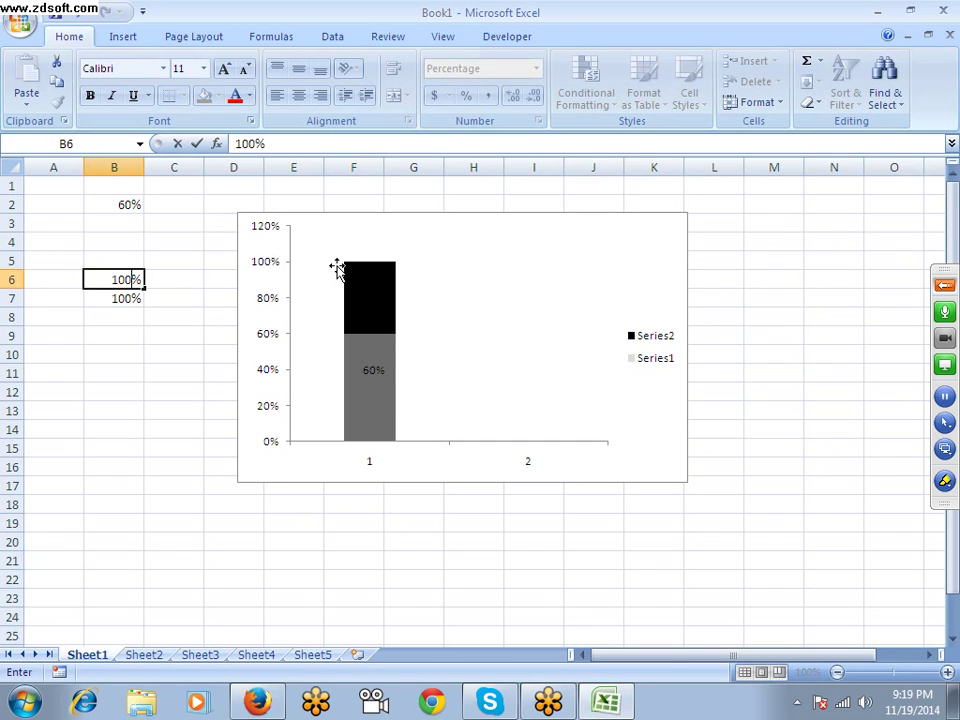
{"action": "key", "text": "Return"}
{"action": "key", "text": "Up"}
{"action": "type", "text": "2"}
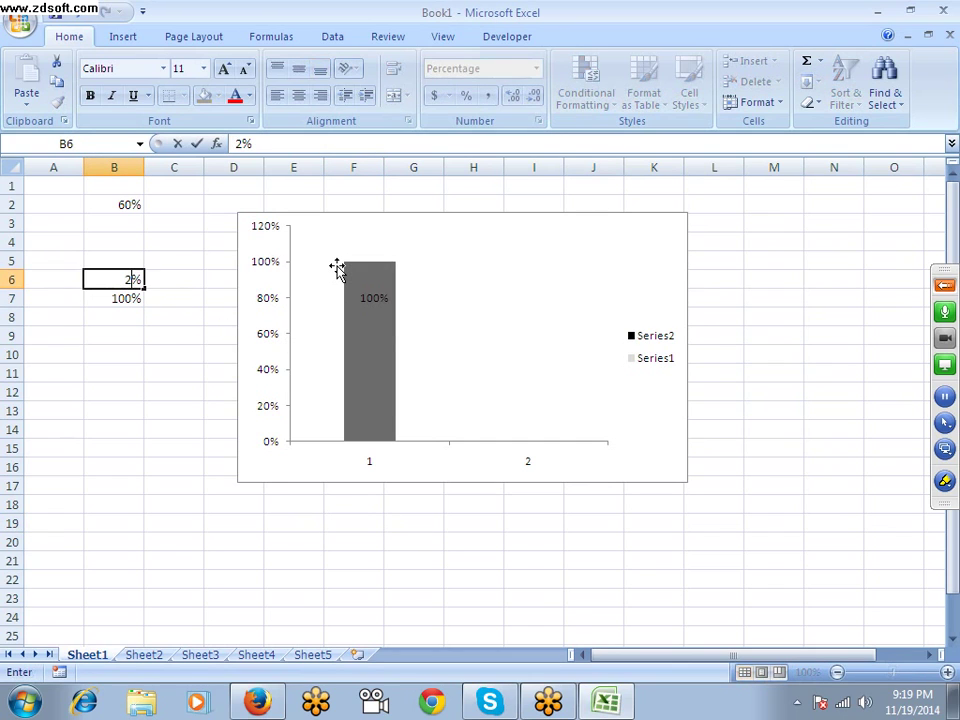
{"action": "key", "text": "Return"}
{"action": "key", "text": "Up"}
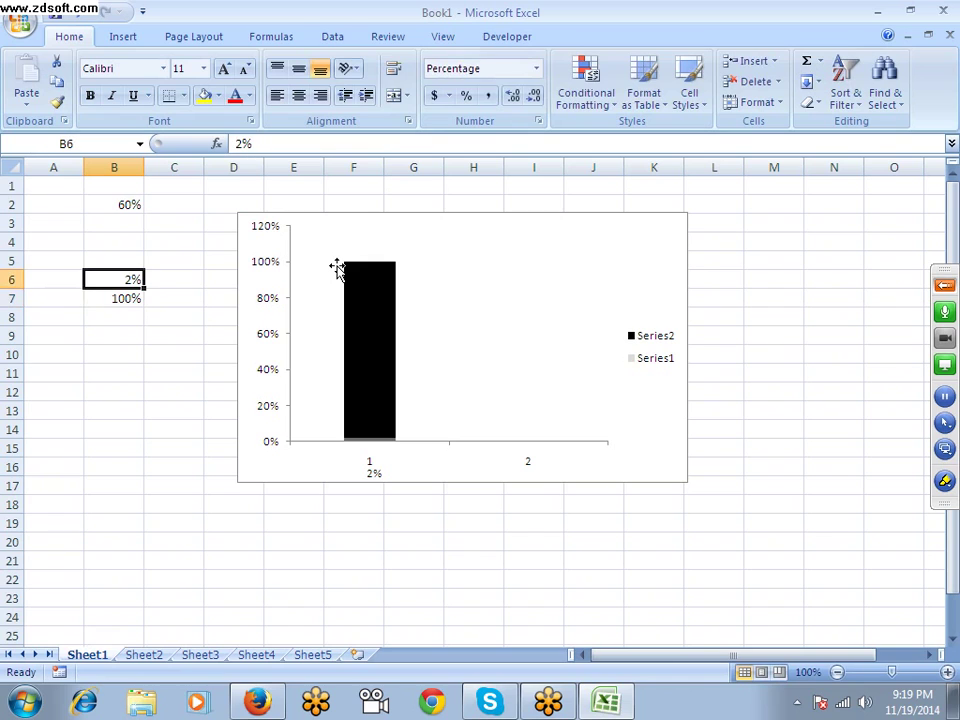
{"action": "type", "text": "2"}
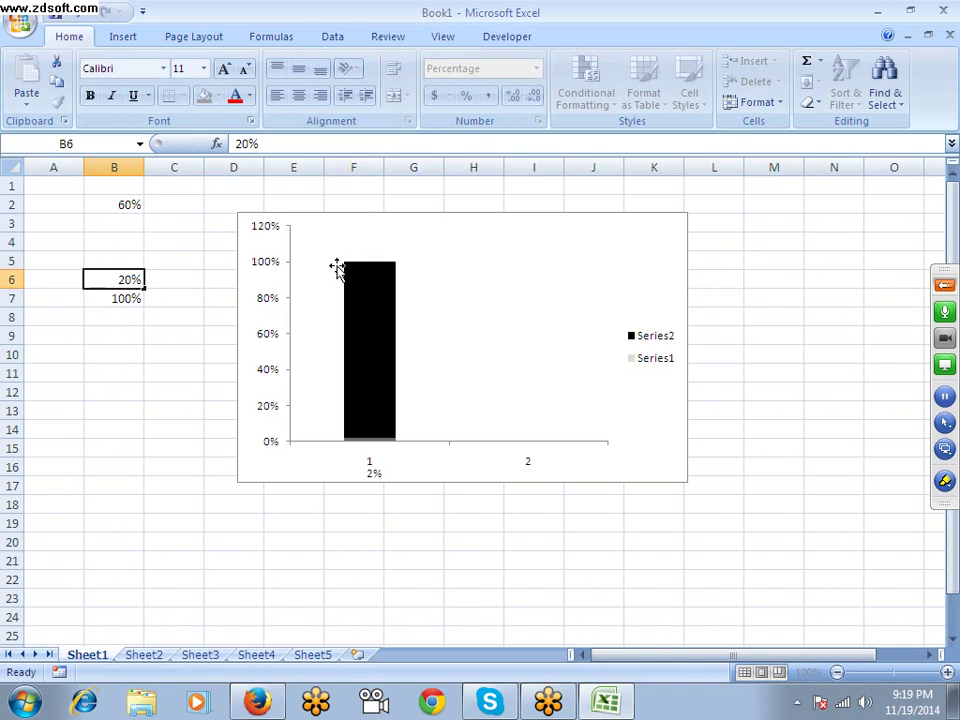
{"action": "key", "text": "Return"}
{"action": "key", "text": "Up"}
{"action": "type", "text": "30"}
{"action": "key", "text": "Return"}
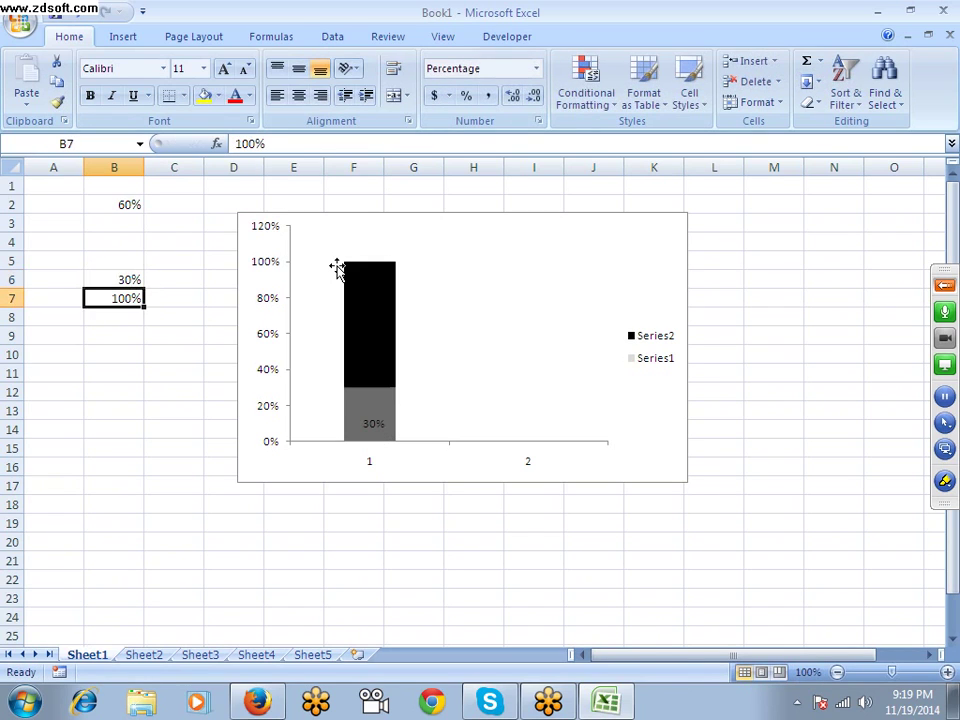
Step: Enter 40% in B6 twice, then settle on 30%
{"action": "key", "text": "Up"}
{"action": "type", "text": "4"}
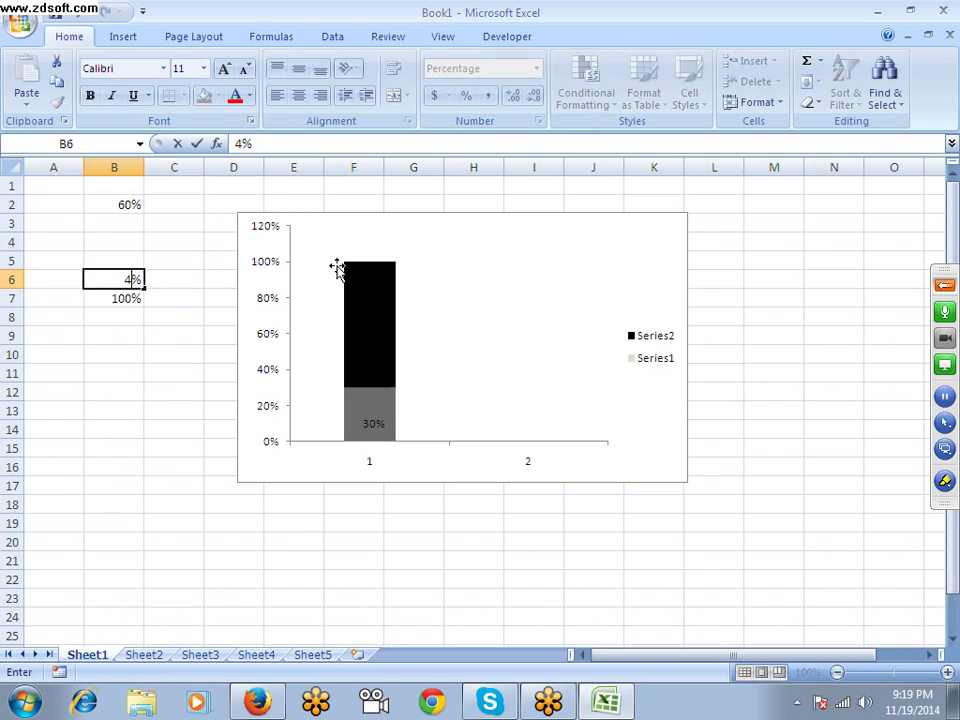
{"action": "type", "text": "0"}
{"action": "key", "text": "Return"}
{"action": "key", "text": "Up"}
{"action": "type", "text": "4"}
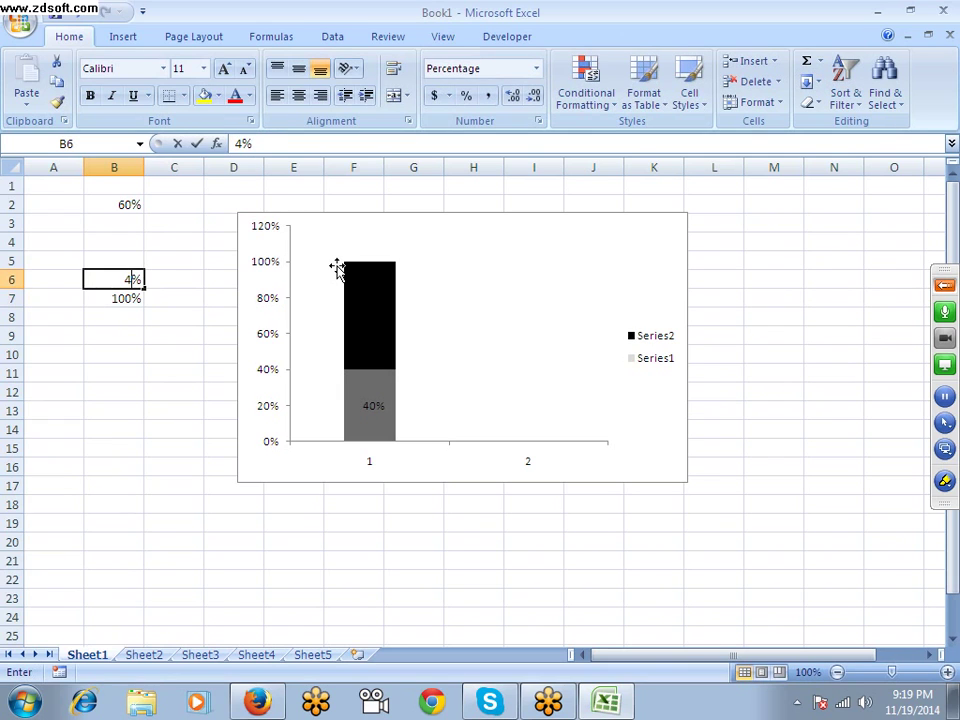
{"action": "type", "text": "0"}
{"action": "key", "text": "Return"}
{"action": "key", "text": "Up"}
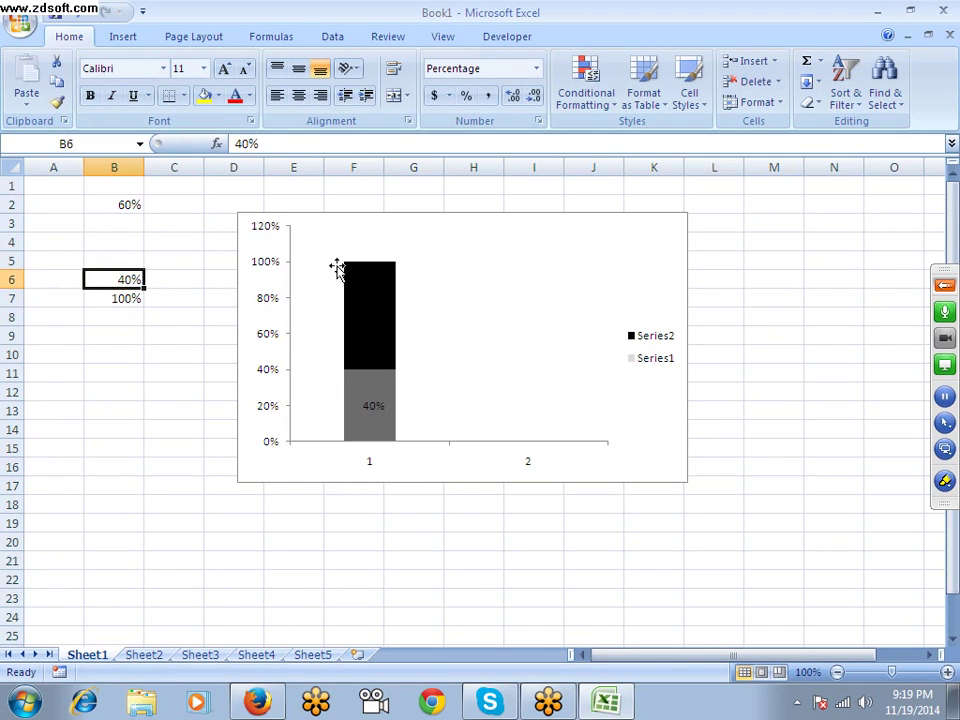
{"action": "type", "text": "30"}
{"action": "key", "text": "Return"}
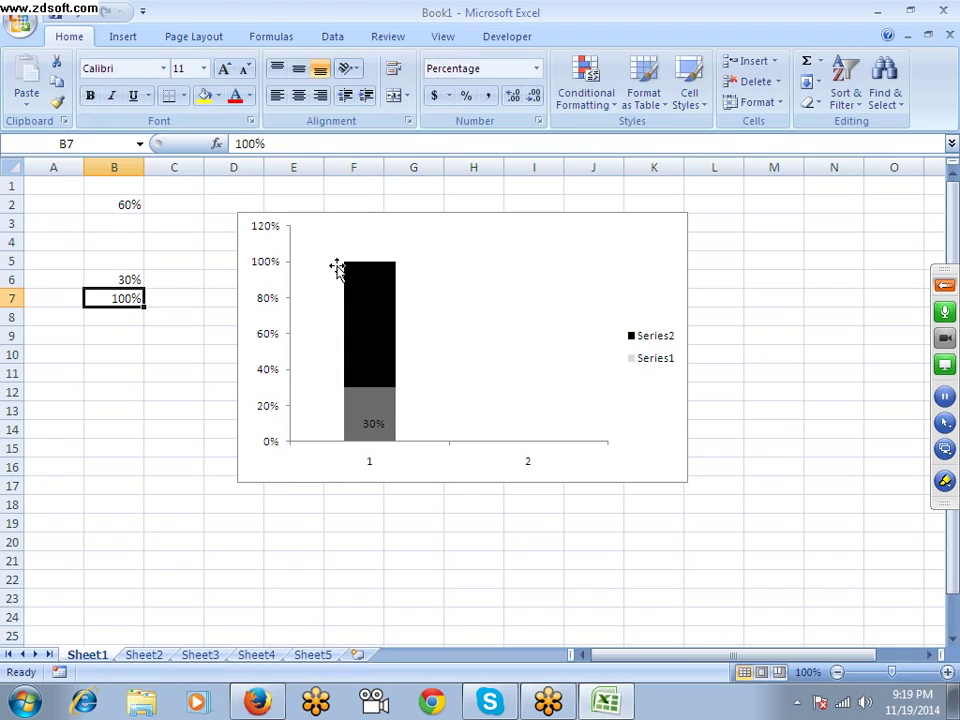
Step: Delete the chart's legend and its horizontal category axis
{"action": "left_click", "coordinate": [379, 343]}
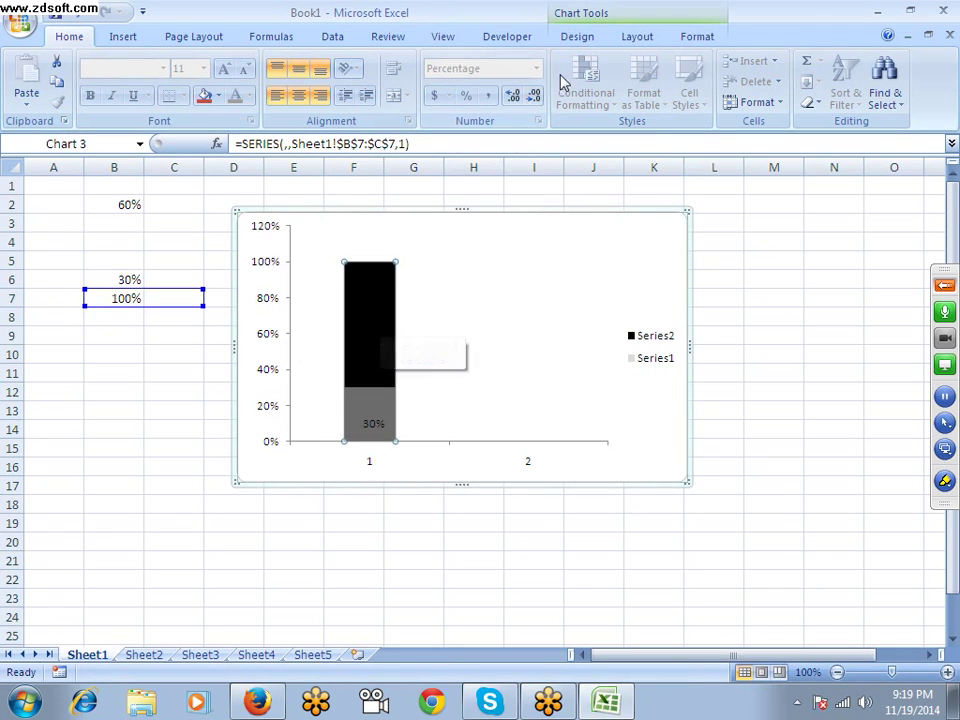
{"action": "left_click", "coordinate": [575, 37]}
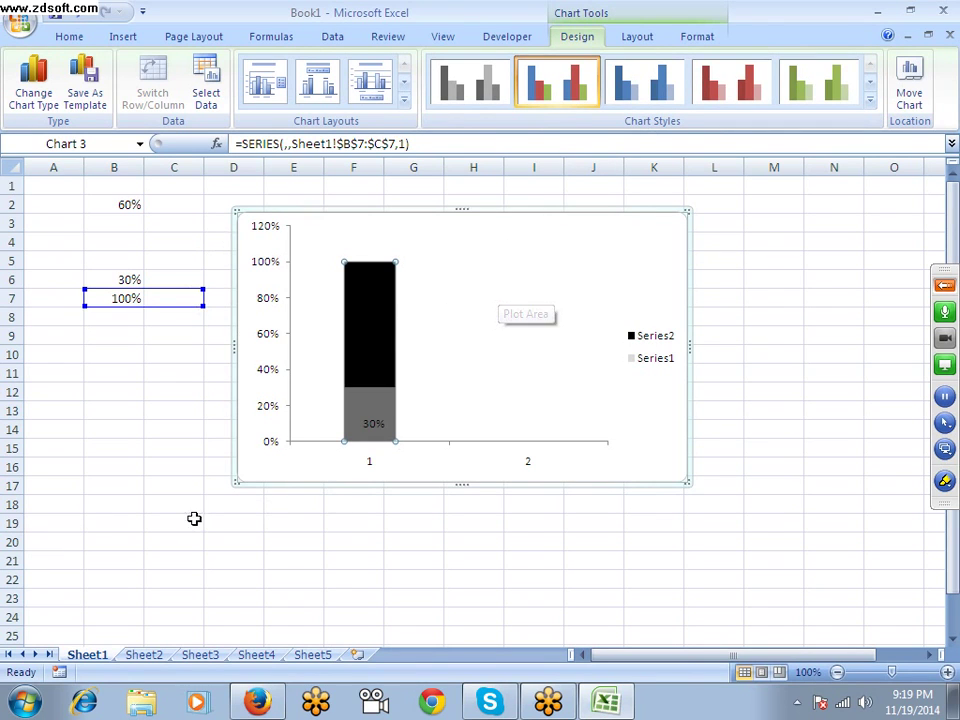
{"action": "left_click", "coordinate": [125, 505]}
{"action": "left_click", "coordinate": [649, 339]}
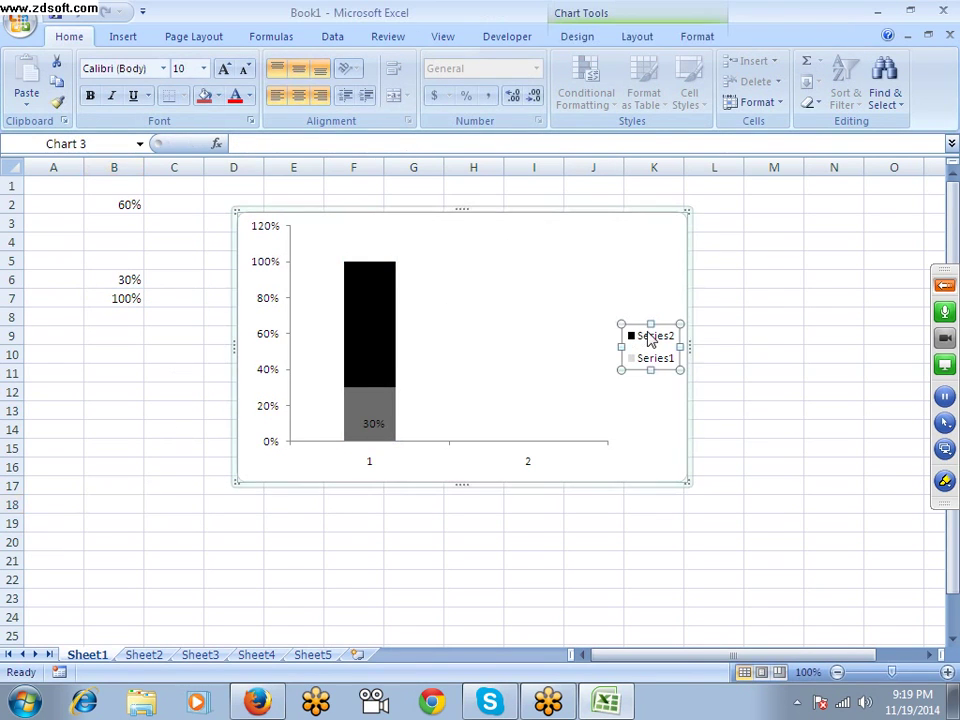
{"action": "key", "text": "Delete"}
{"action": "left_click", "coordinate": [578, 464]}
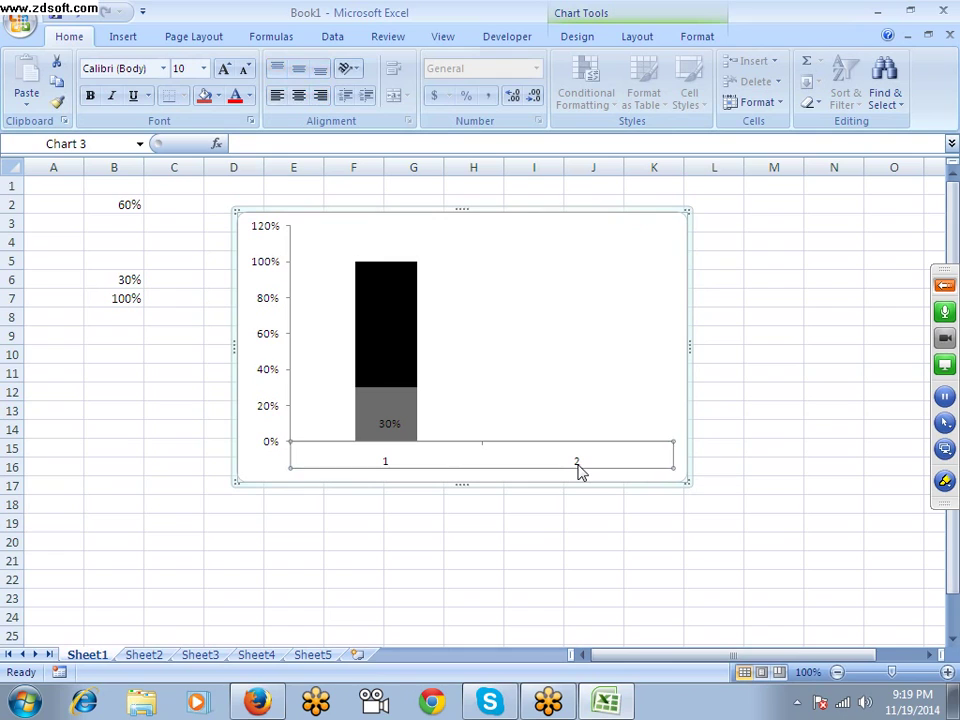
{"action": "key", "text": "Delete"}
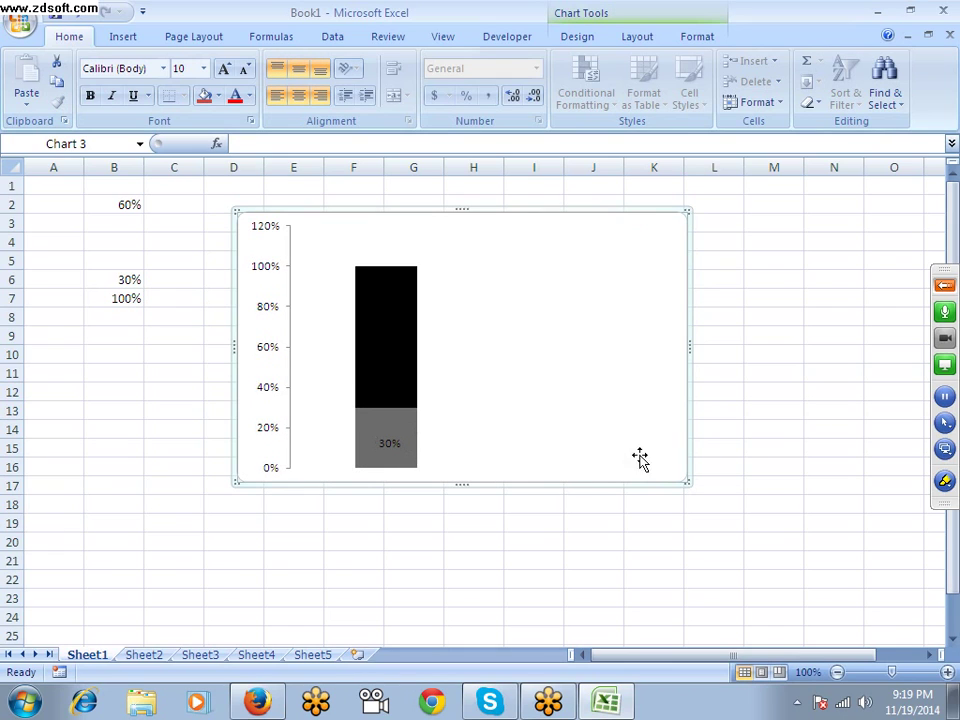
Step: Narrow the plot area by dragging its right edge inward
{"action": "left_click", "coordinate": [647, 354]}
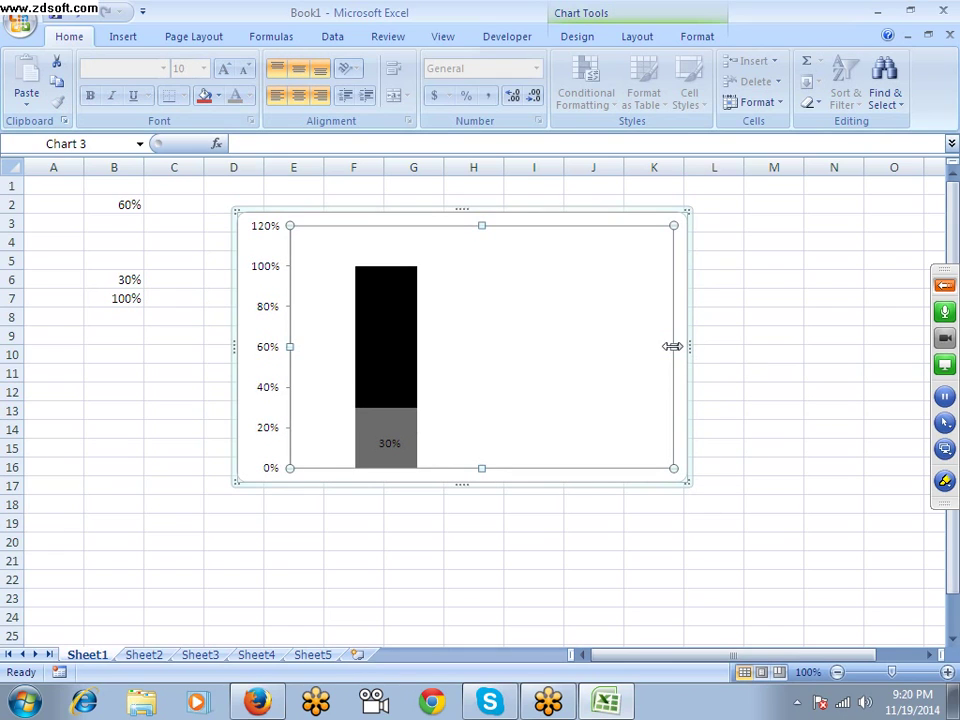
{"action": "mouse_move", "coordinate": [673, 346]}
{"action": "left_mouse_down"}
{"action": "mouse_move", "coordinate": [502, 347]}
{"action": "mouse_move", "coordinate": [698, 361]}
{"action": "left_mouse_up"}
{"action": "left_click", "coordinate": [546, 510]}
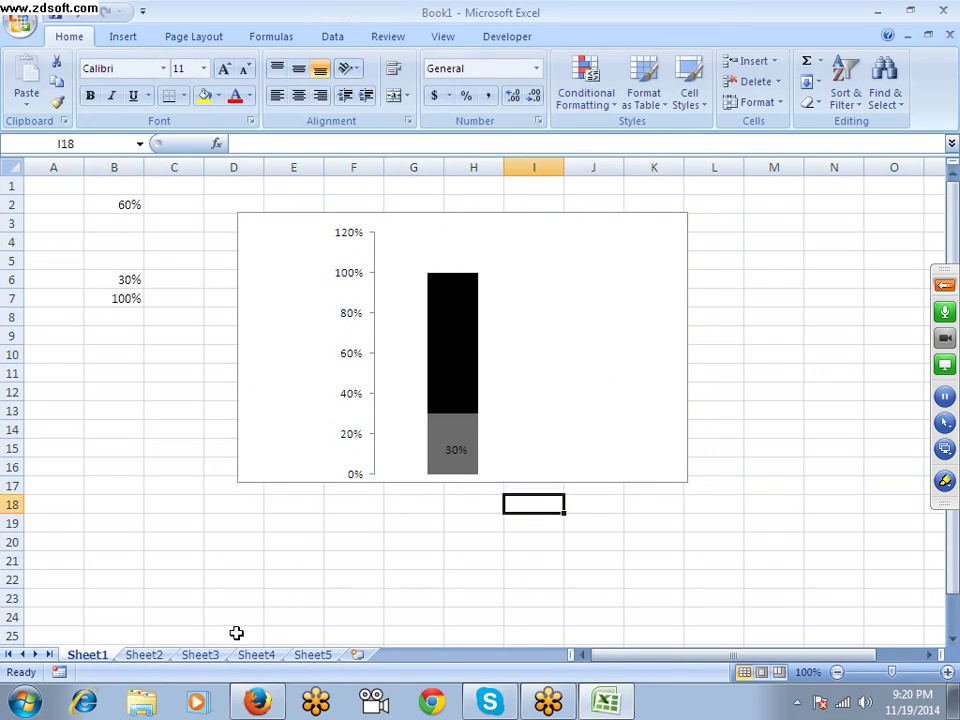
Step: On Sheet2, enter 60% in cell B4
{"action": "left_click", "coordinate": [145, 655]}
{"action": "left_click", "coordinate": [114, 239]}
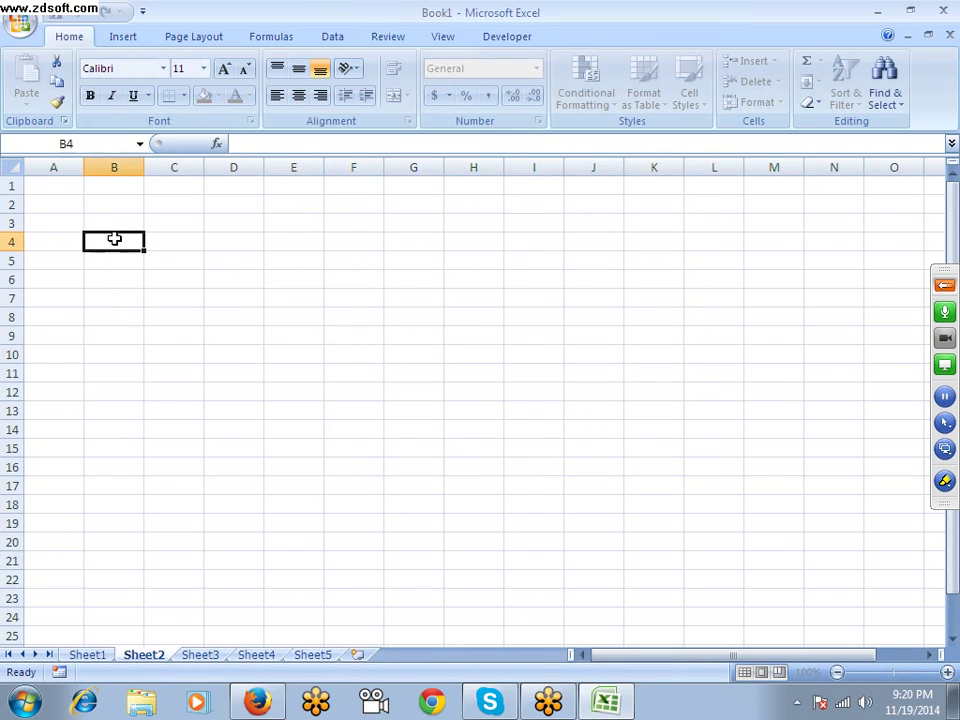
{"action": "type", "text": "60$"}
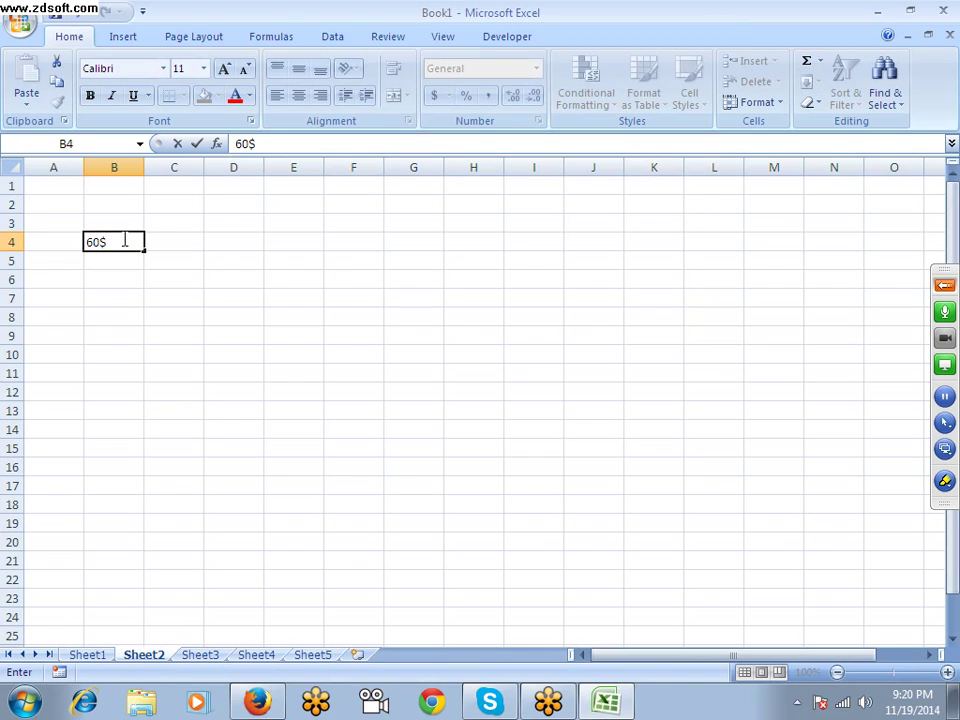
{"action": "type", "text": "%"}
{"action": "key", "text": "Return"}
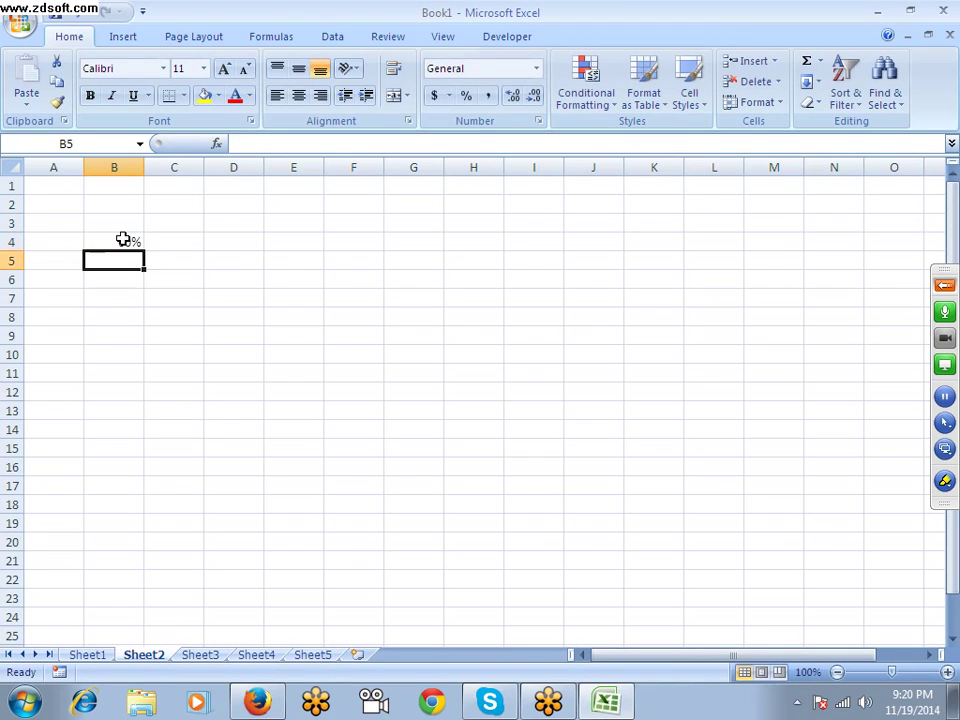
{"action": "left_click", "coordinate": [122, 239]}
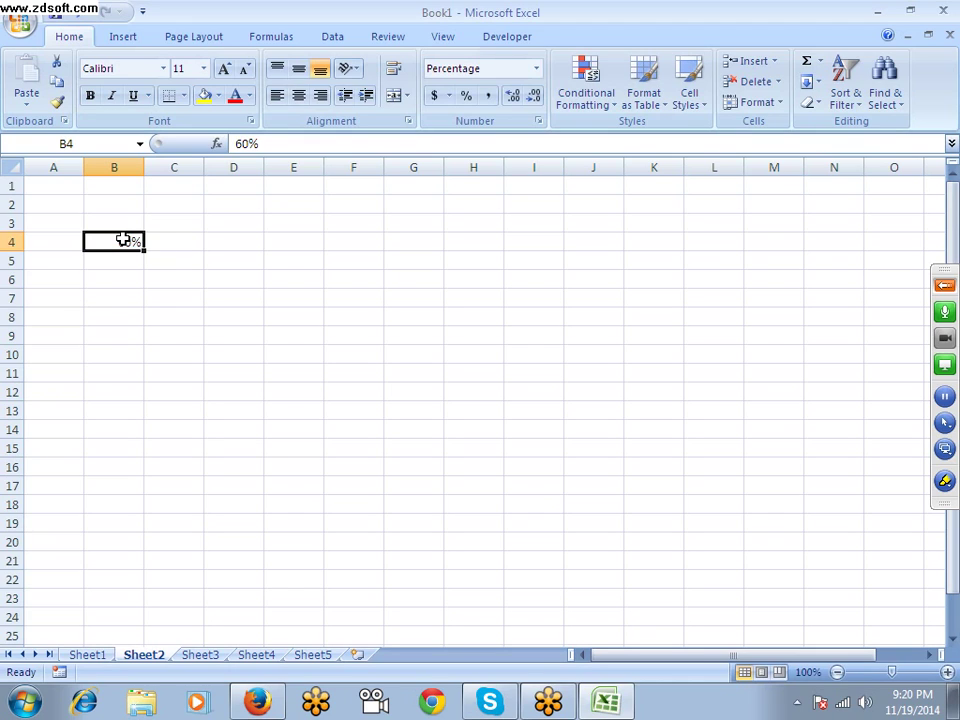
Step: Enter the formula =B4/2 in cell B7
{"action": "key", "text": "Down"}
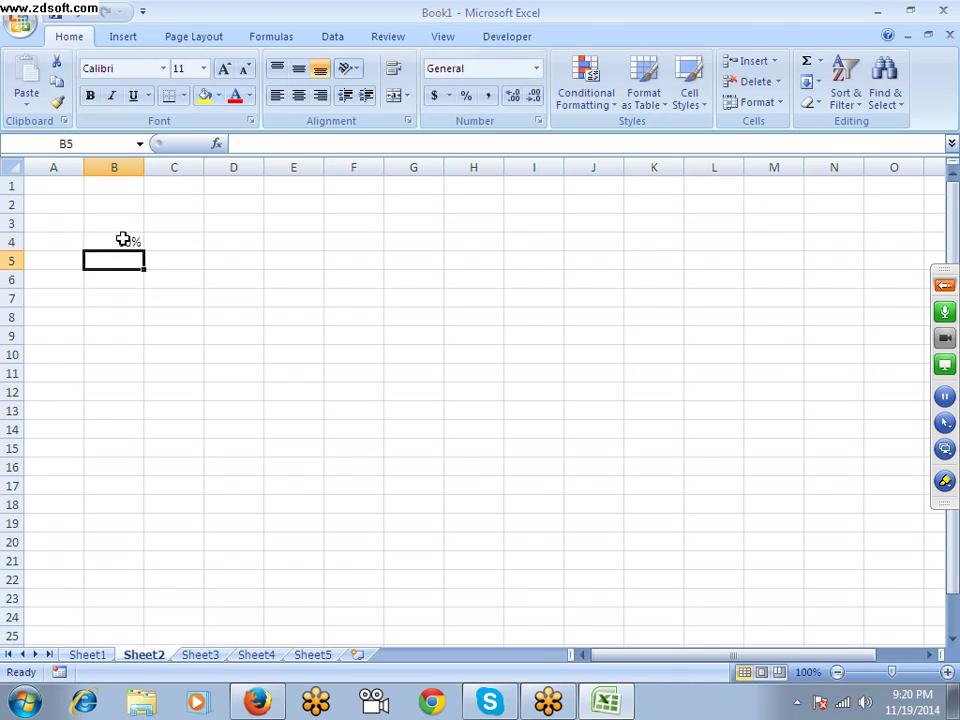
{"action": "key", "text": "Down"}
{"action": "key", "text": "Down"}
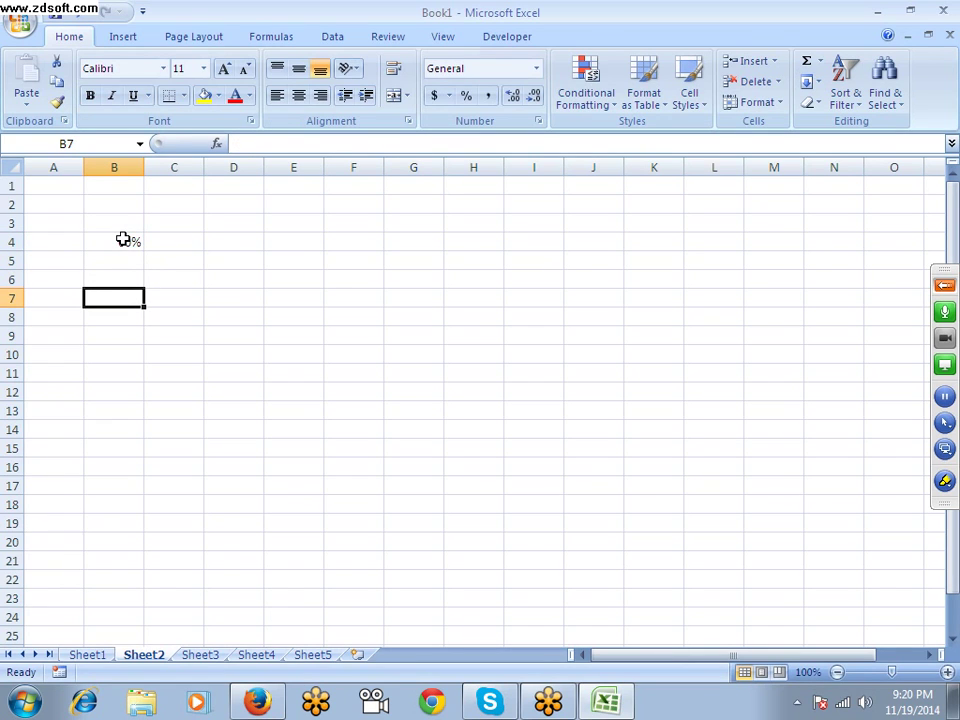
{"action": "type", "text": "="}
{"action": "key", "text": "Up"}
{"action": "key", "text": "Up"}
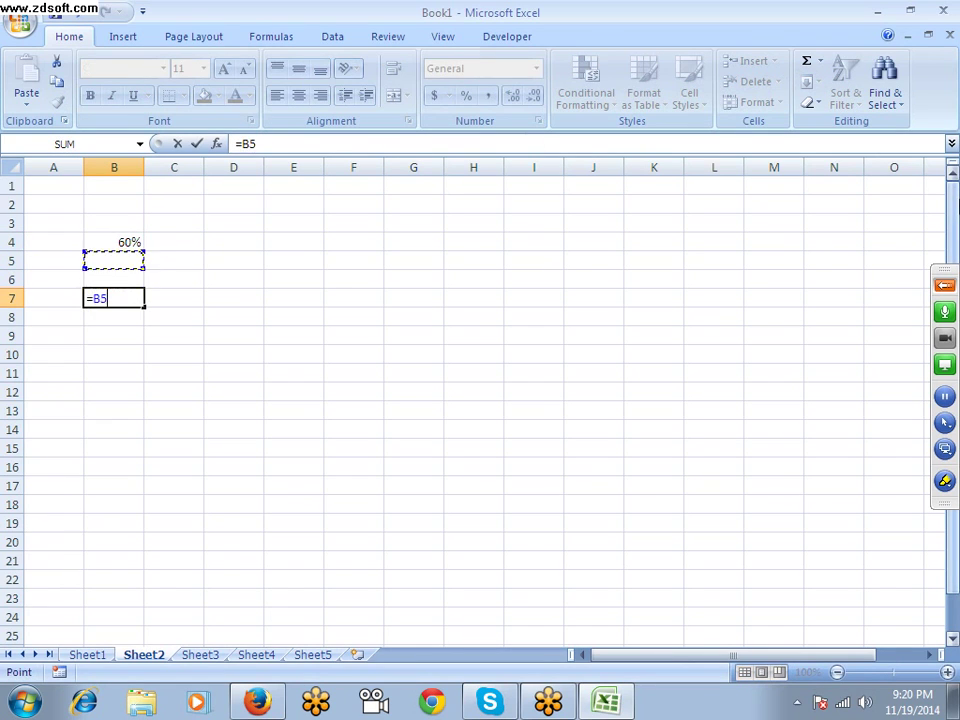
{"action": "key", "text": "Up"}
{"action": "type", "text": "/2"}
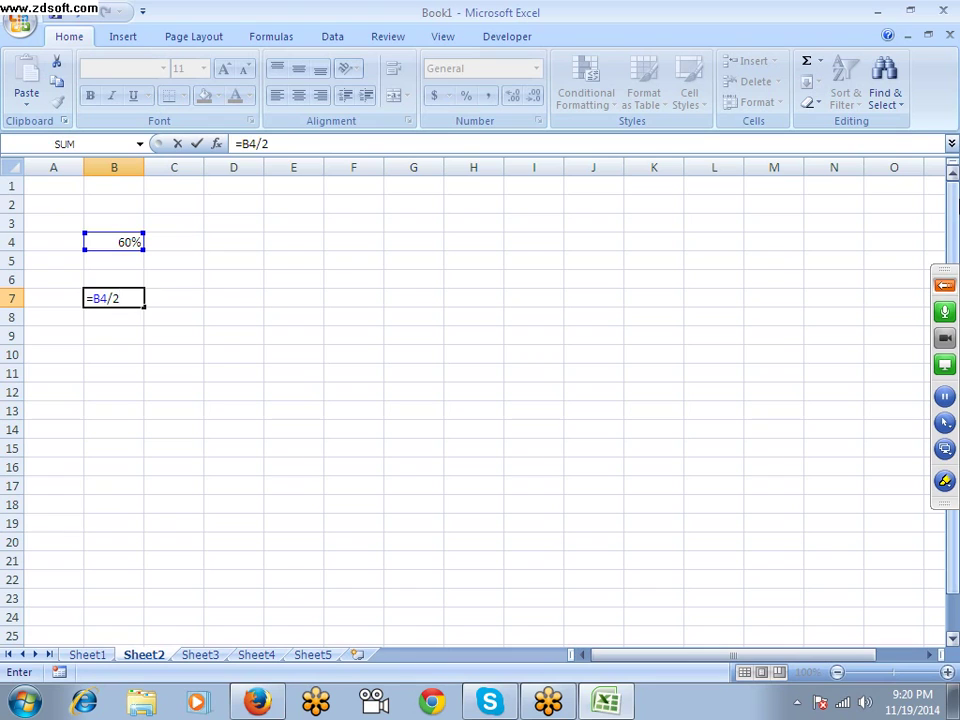
{"action": "key", "text": "Return"}
Step: Enter =50%-B7 in B8 and 50% in B9, then select B7:B9
{"action": "type", "text": "="}
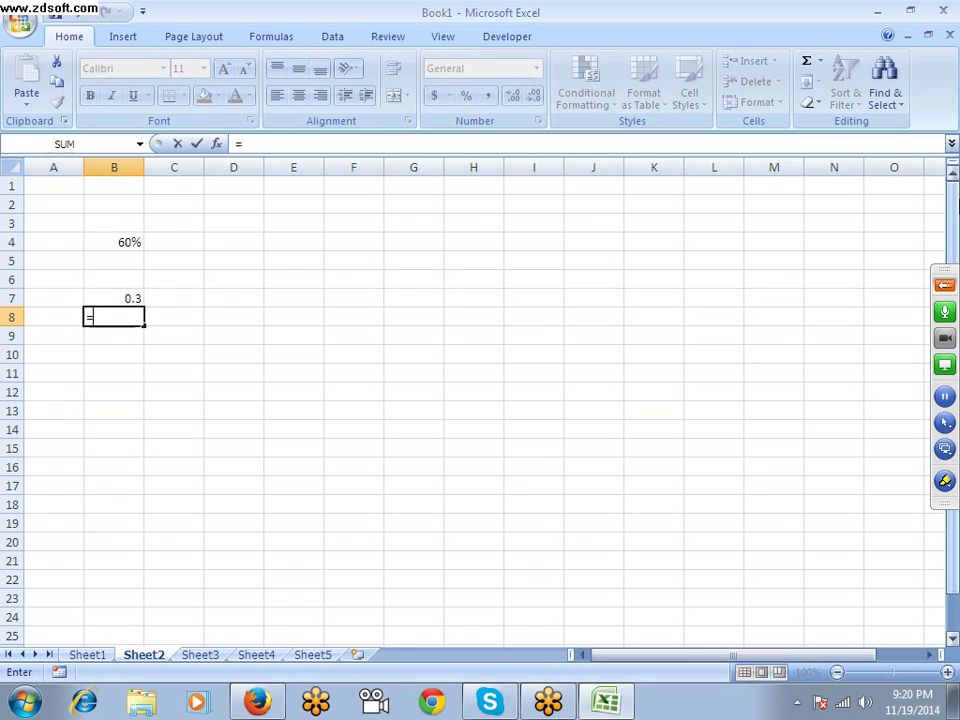
{"action": "type", "text": "50%-"}
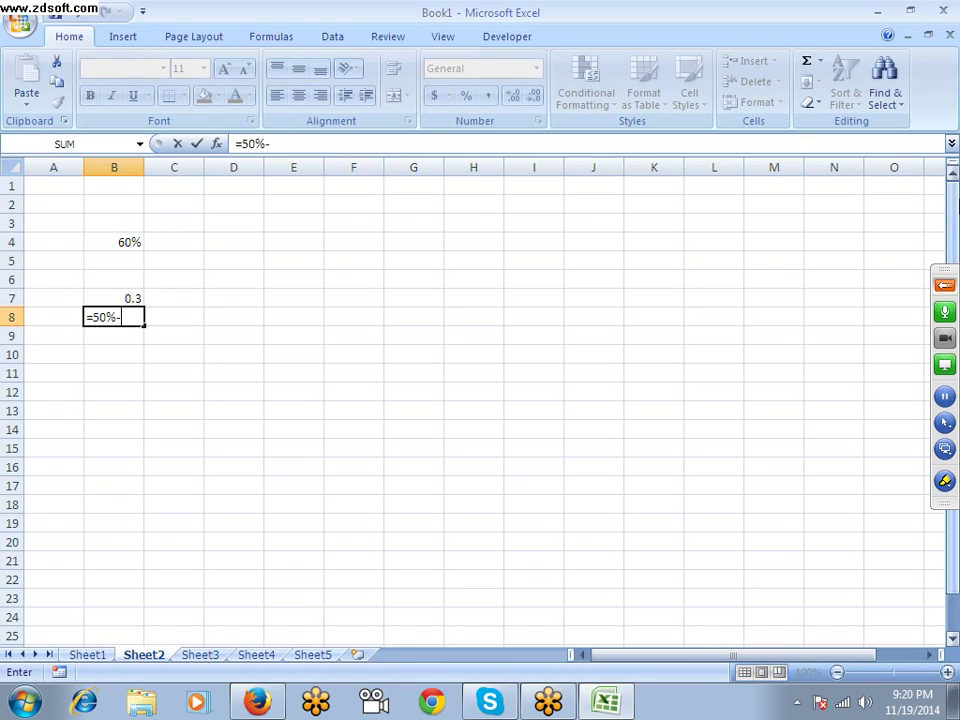
{"action": "key", "text": "Up"}
{"action": "key", "text": "Return"}
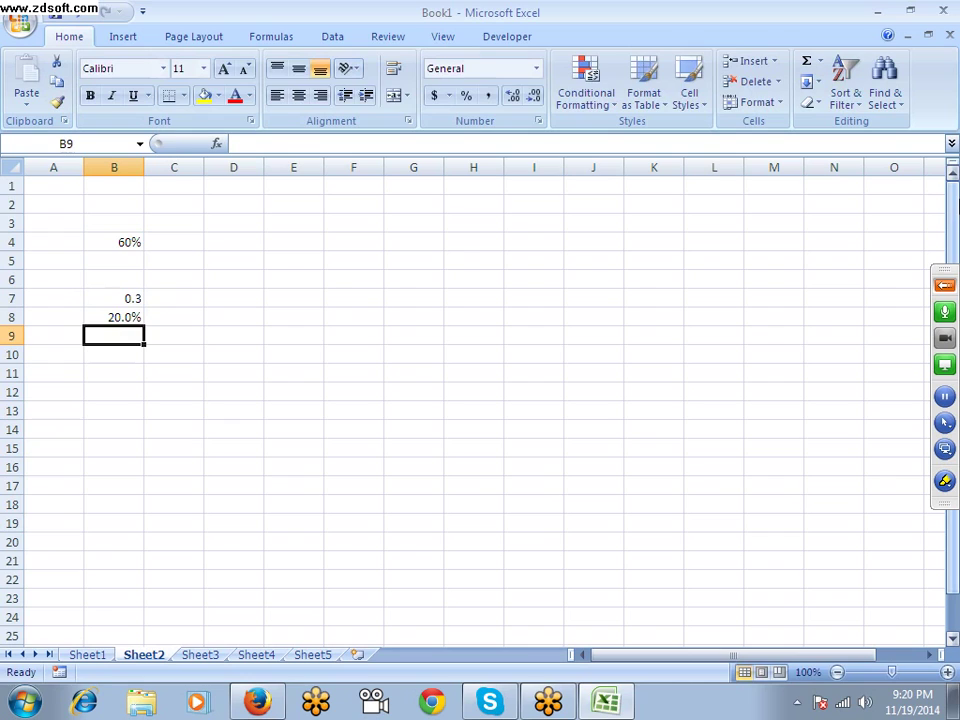
{"action": "type", "text": "50"}
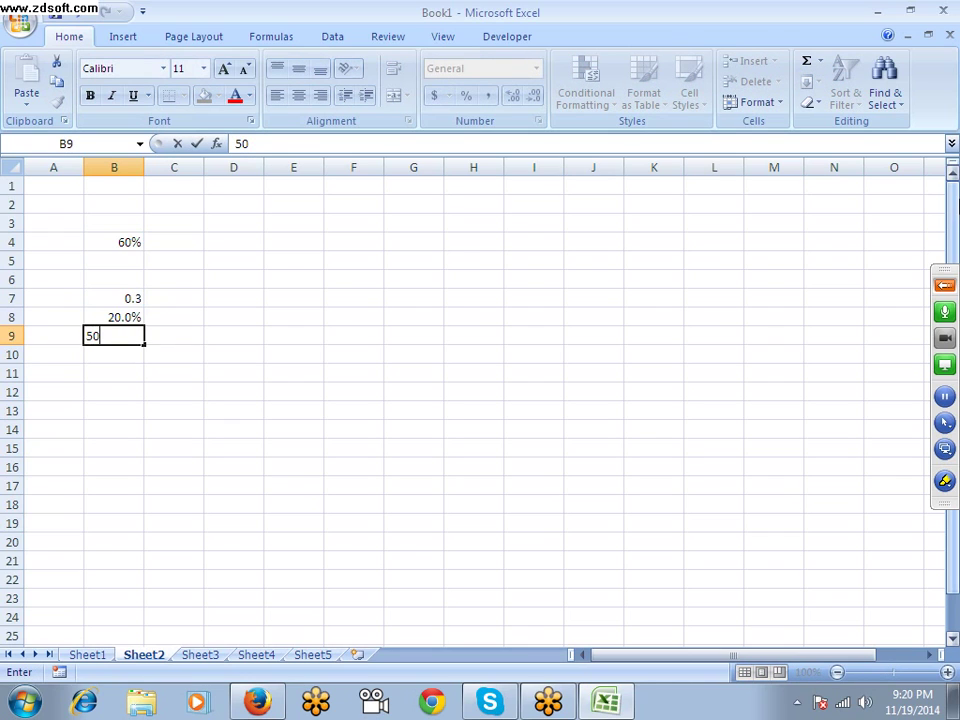
{"action": "key", "text": "Return"}
{"action": "key", "text": "Up"}
{"action": "key", "text": "Up"}
{"action": "key", "text": "Up"}
{"action": "key", "text": "shift+Down"}
{"action": "key", "text": "shift+Down"}
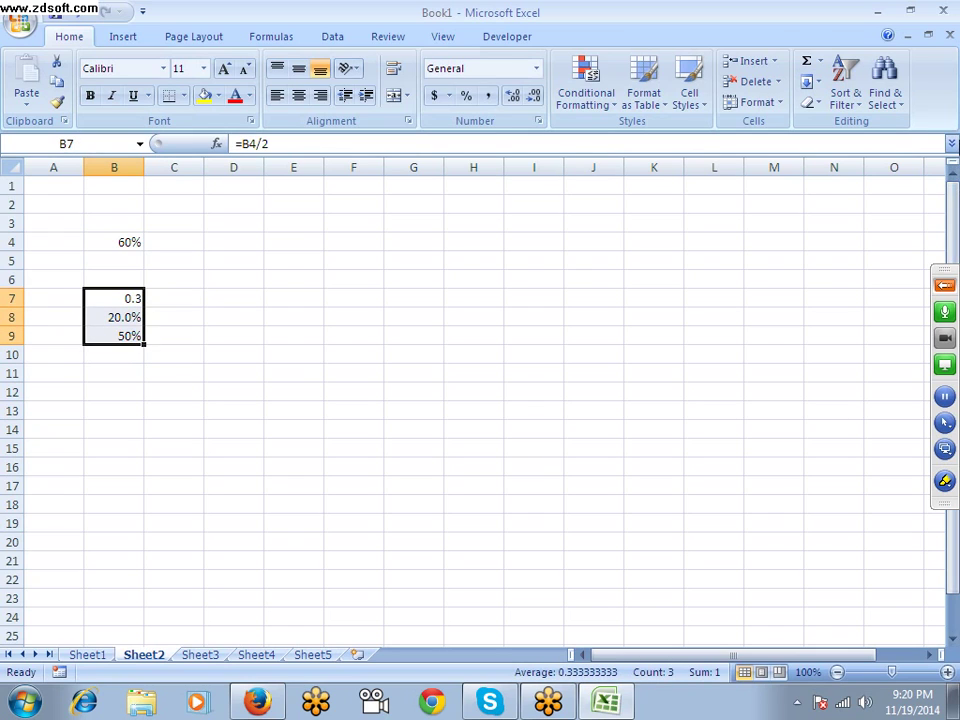
Step: Format B7:B9 as percentages, then mute the microphone and stop the GoToMeeting recording
{"action": "left_click", "coordinate": [466, 96]}
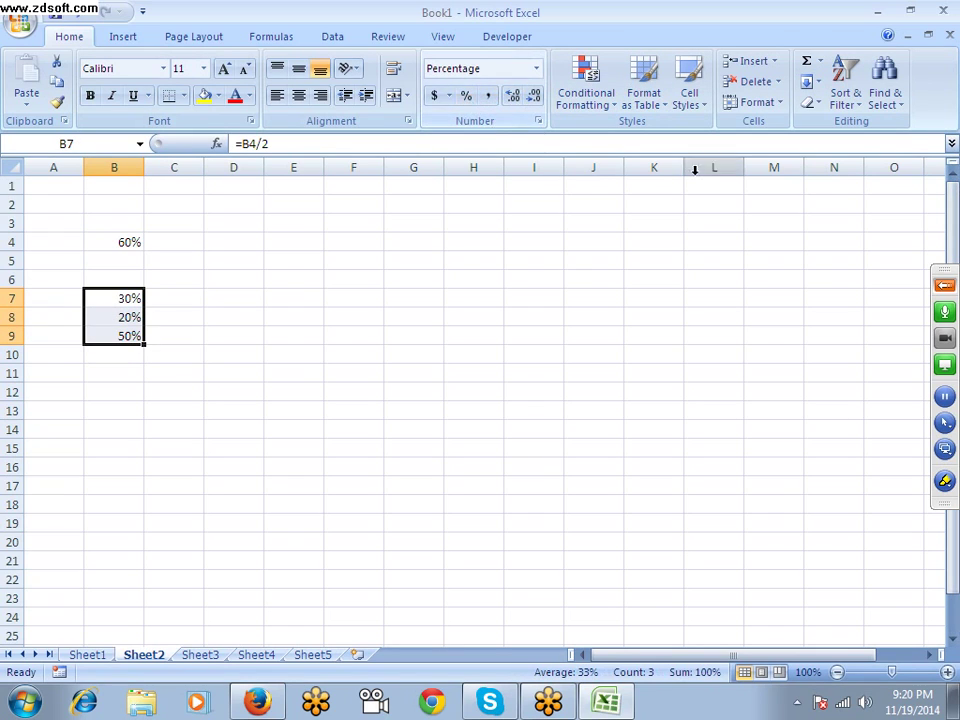
{"action": "left_click", "coordinate": [945, 288]}
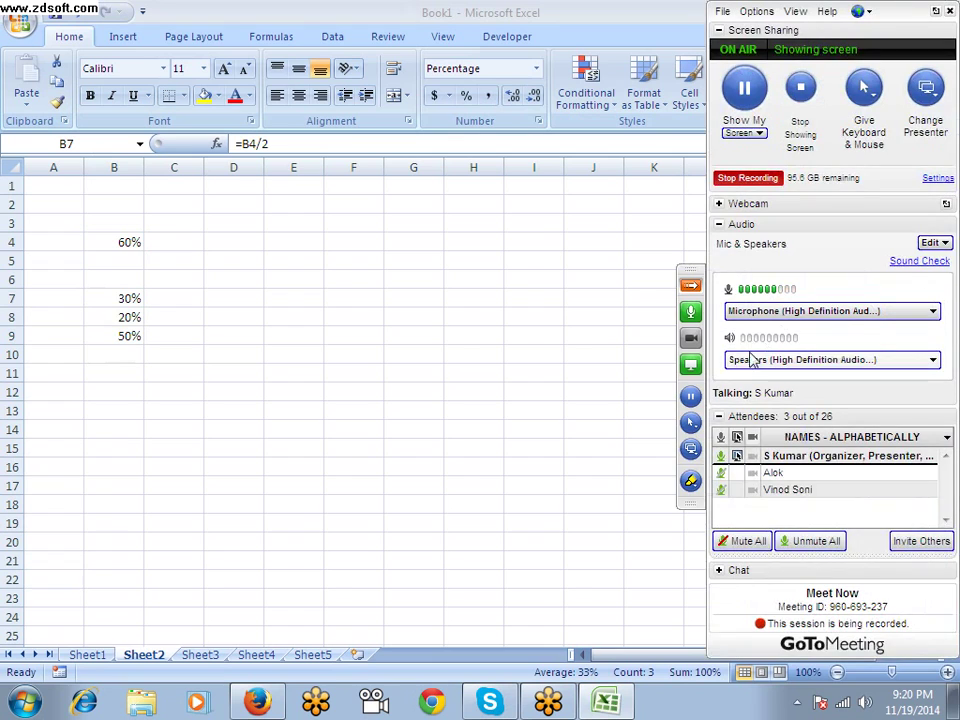
{"action": "left_click", "coordinate": [721, 456]}
{"action": "left_click", "coordinate": [750, 180]}
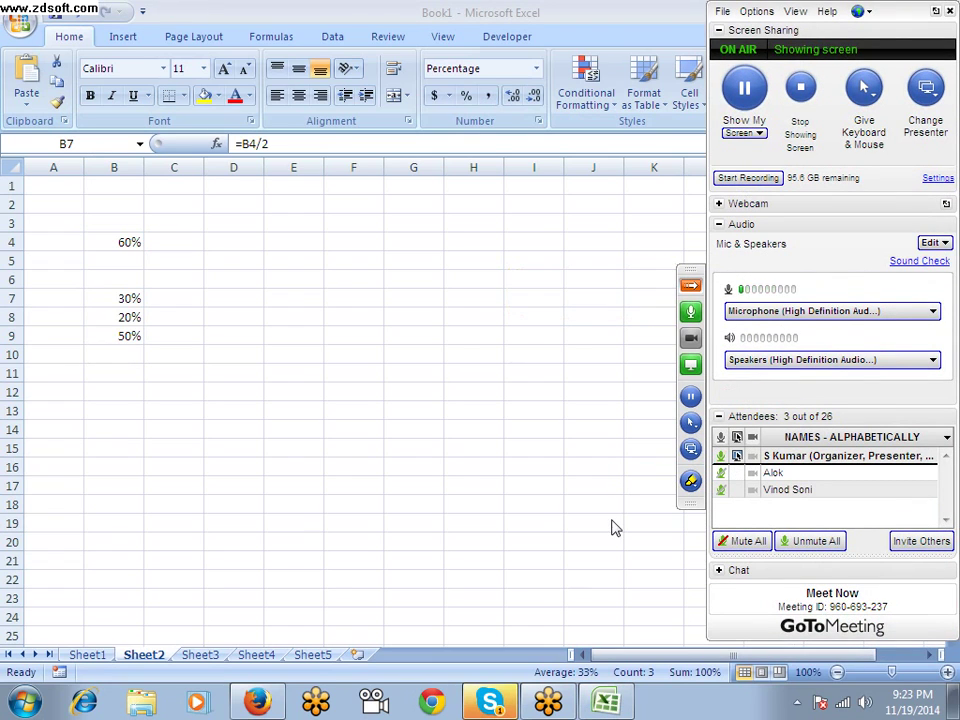
Step: Insert a 2-D pie chart of B7:B9 and move it up beside the data
{"action": "left_click", "coordinate": [122, 38]}
{"action": "left_click", "coordinate": [397, 113]}
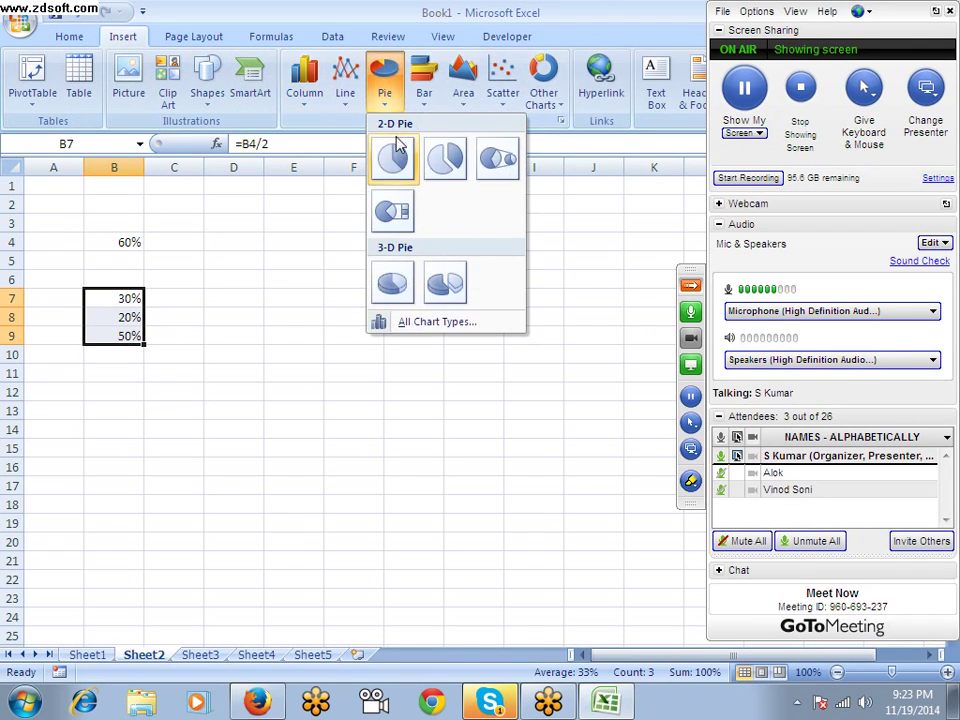
{"action": "left_click", "coordinate": [392, 156]}
{"action": "mouse_move", "coordinate": [388, 294]}
{"action": "left_mouse_down"}
{"action": "mouse_move", "coordinate": [328, 258]}
{"action": "mouse_move", "coordinate": [299, 222]}
{"action": "left_mouse_up"}
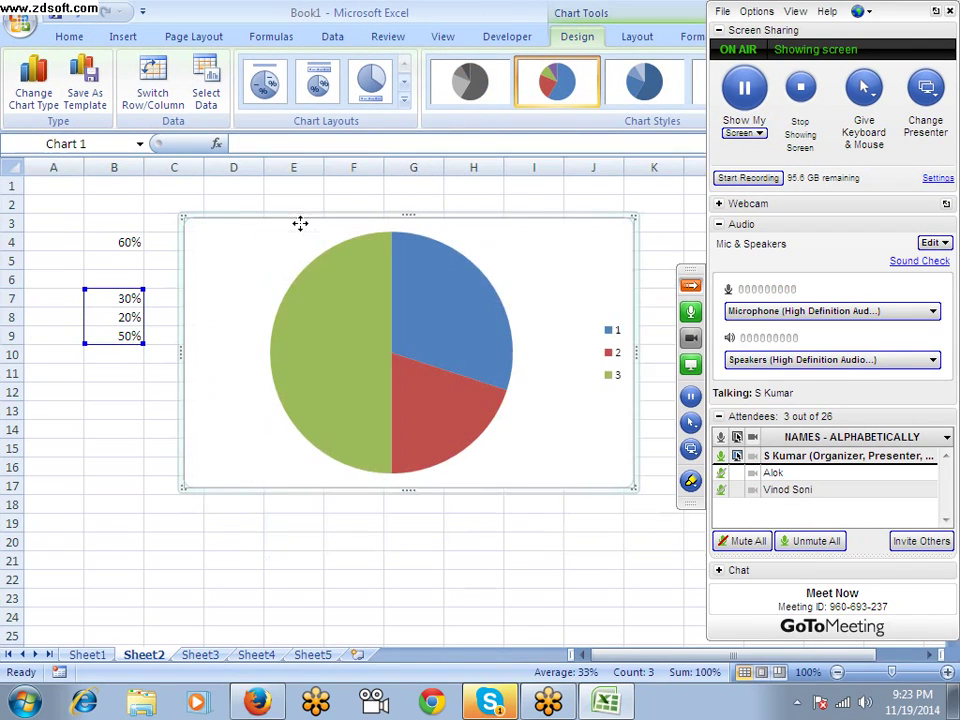
{"action": "left_click", "coordinate": [344, 300]}
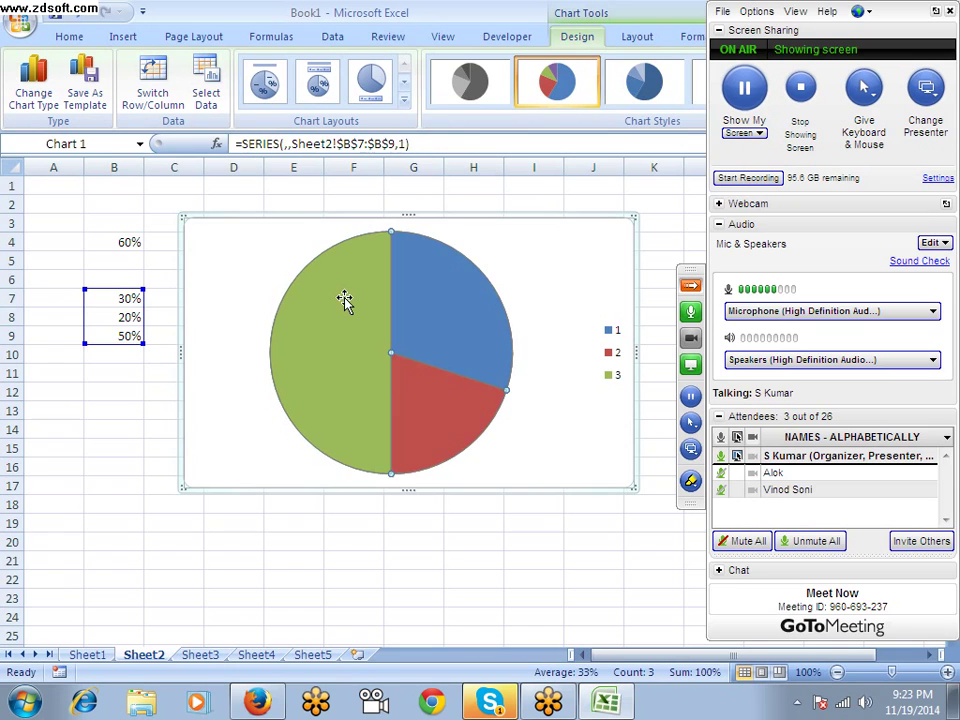
{"action": "right_click", "coordinate": [344, 300]}
Step: Rotate the pie by raising the first-slice angle to about 276°
{"action": "left_click", "coordinate": [407, 459]}
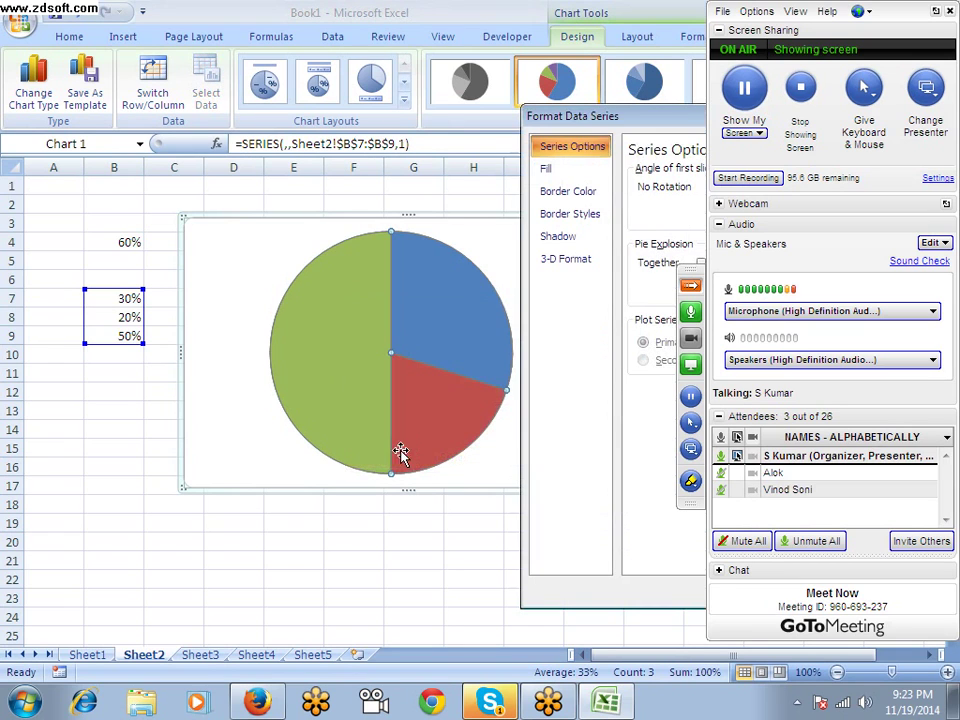
{"action": "left_click_drag", "start_coordinate": [578, 115], "coordinate": [227, 120]}
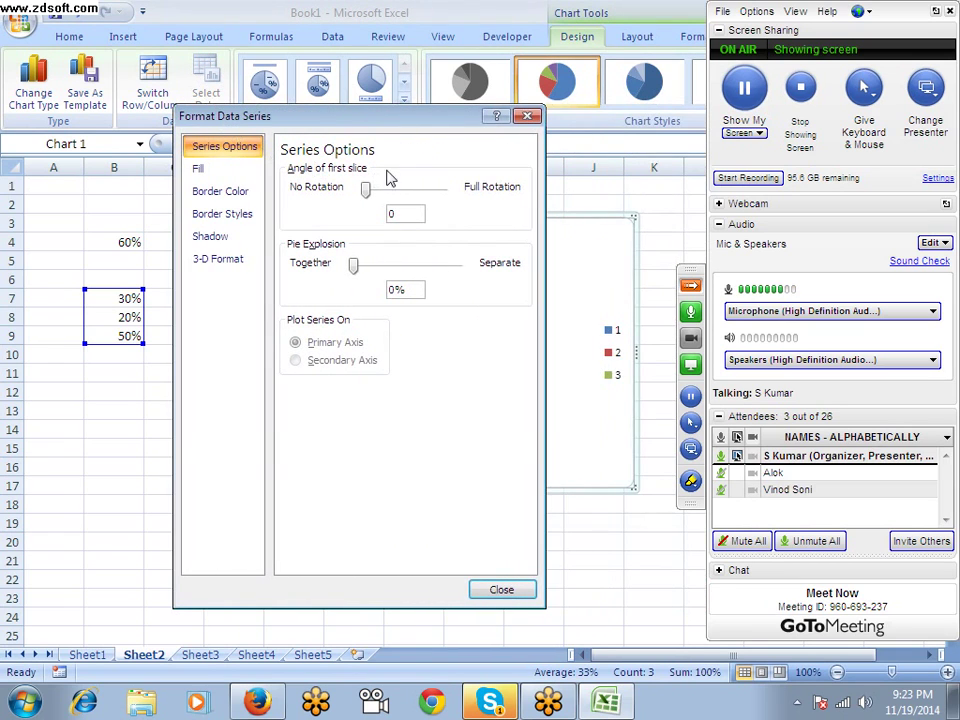
{"action": "left_click_drag", "start_coordinate": [350, 122], "coordinate": [150, 121]}
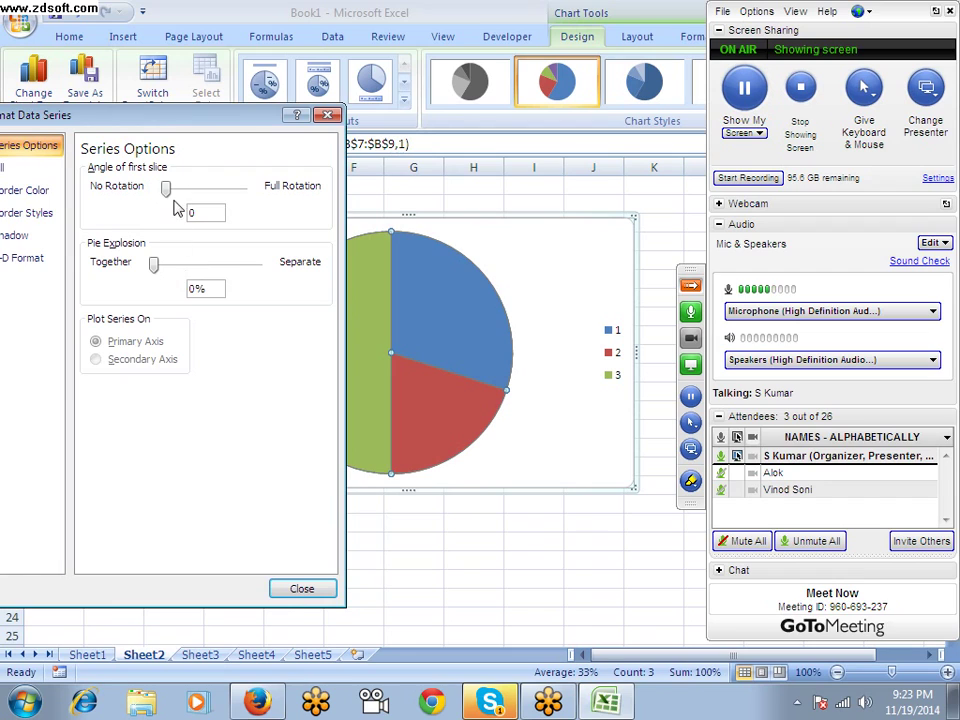
{"action": "left_click_drag", "start_coordinate": [167, 190], "coordinate": [230, 197]}
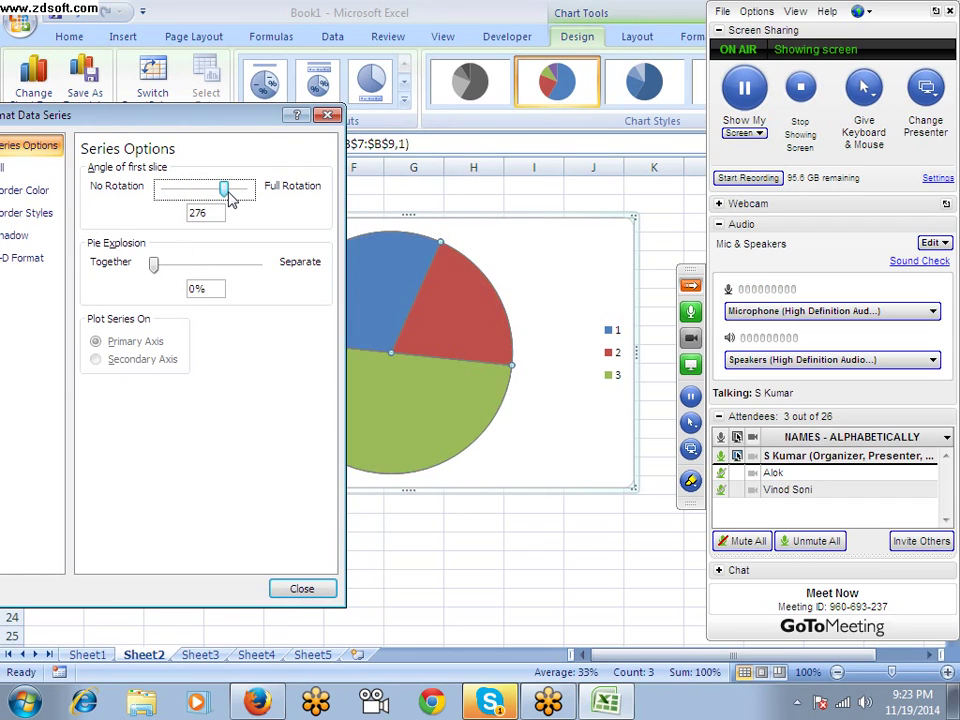
{"action": "left_click_drag", "start_coordinate": [210, 125], "coordinate": [169, 126]}
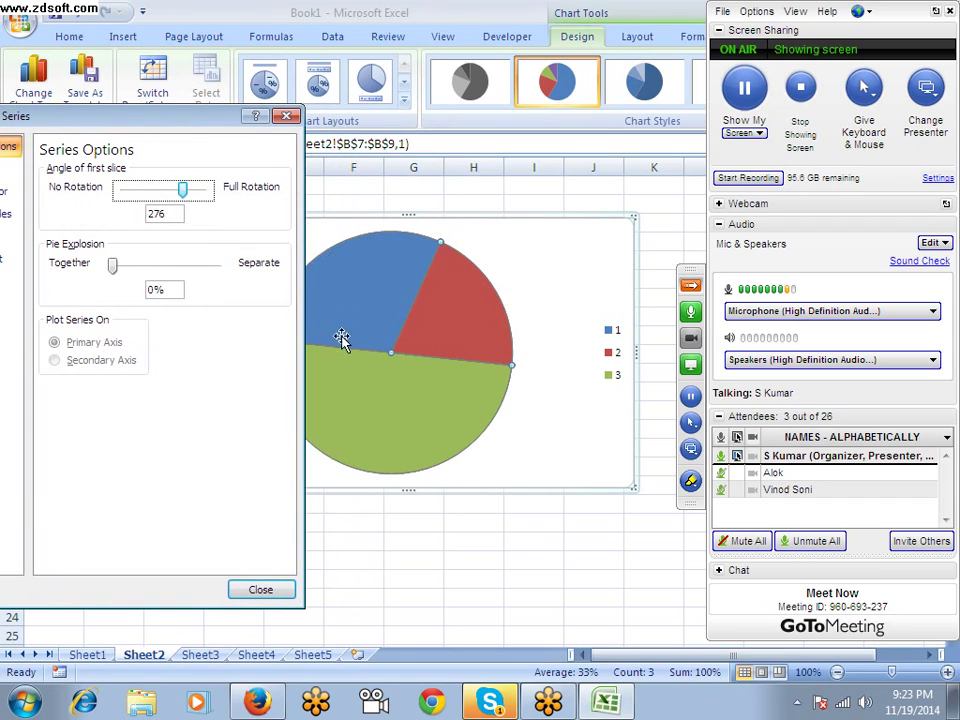
{"action": "left_click", "coordinate": [193, 190]}
{"action": "left_click", "coordinate": [195, 193]}
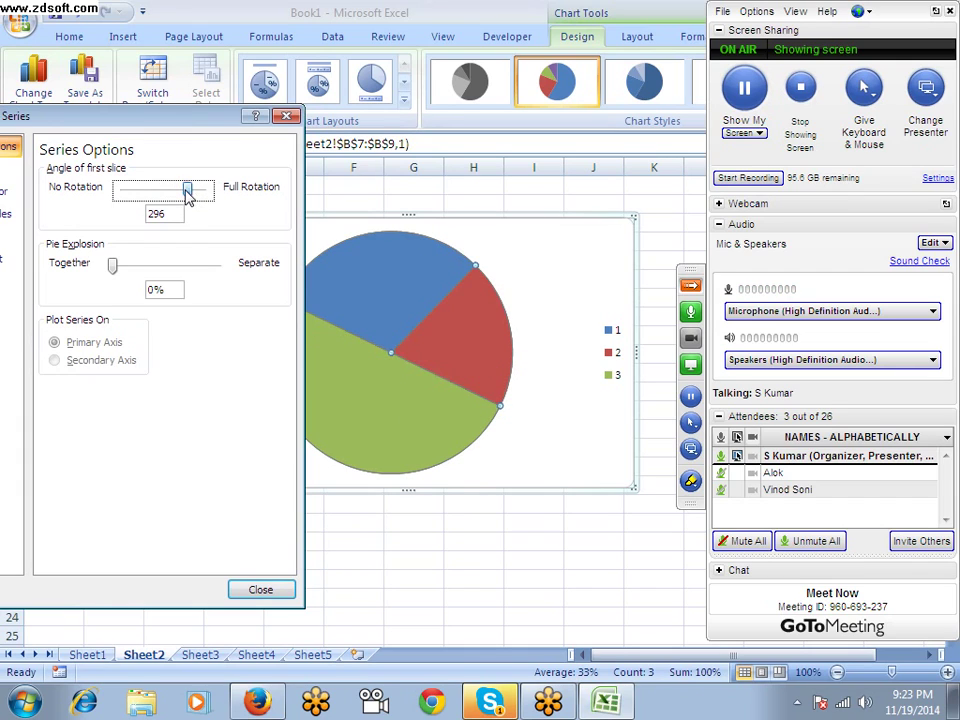
{"action": "left_click", "coordinate": [185, 195]}
{"action": "left_click", "coordinate": [182, 196]}
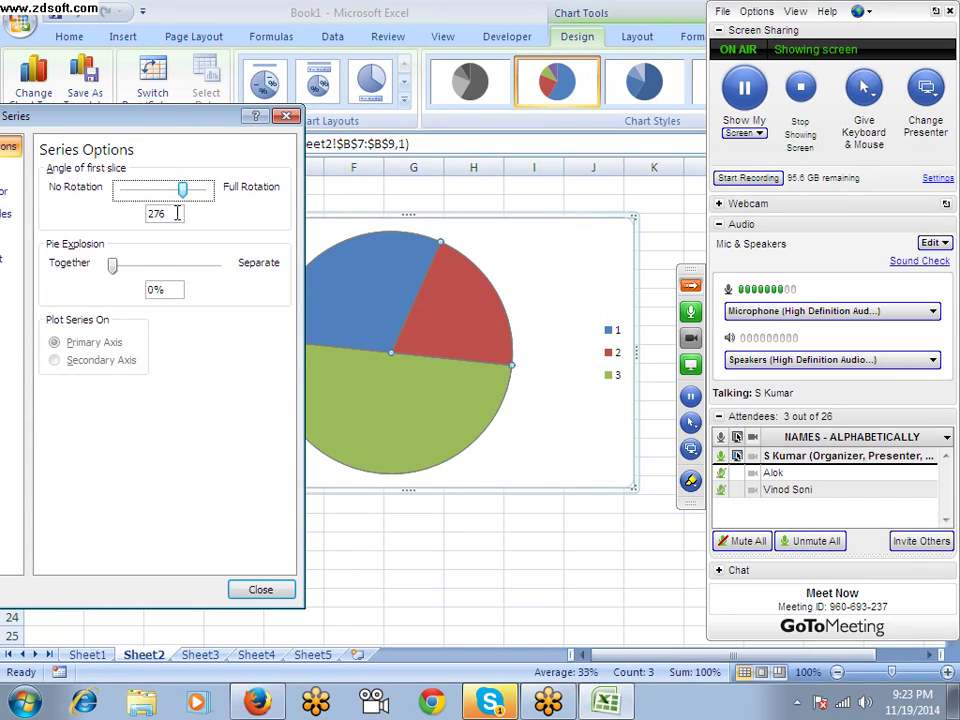
Step: Set the first-slice angle to exactly 270° and close the dialog
{"action": "left_click", "coordinate": [169, 217]}
{"action": "key", "text": "BackSpace"}
{"action": "type", "text": "2"}
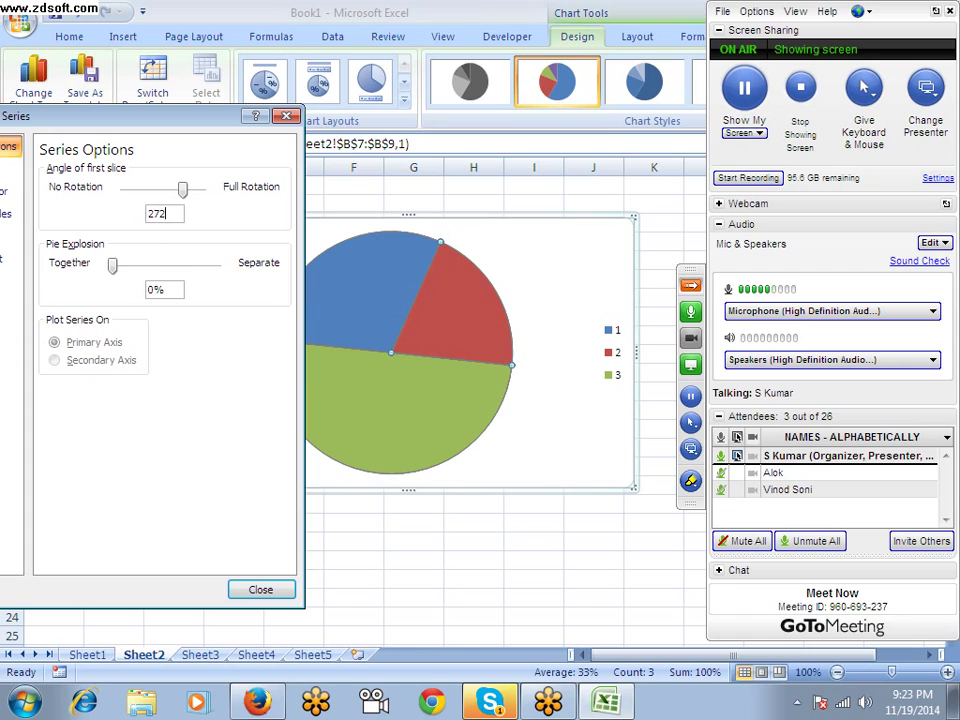
{"action": "key", "text": "Tab"}
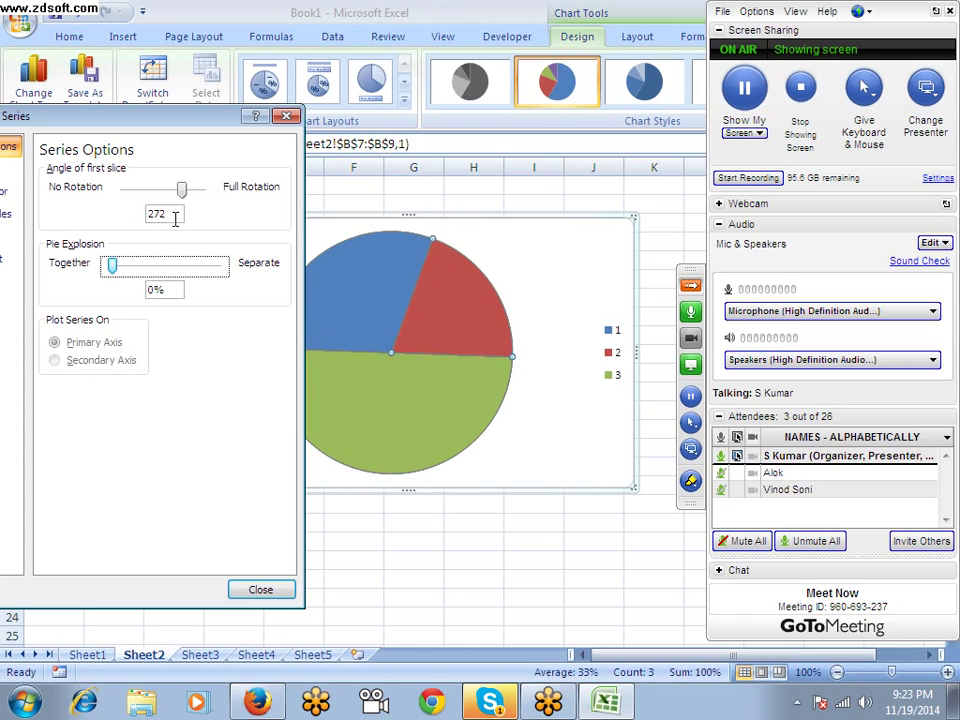
{"action": "left_click", "coordinate": [175, 219]}
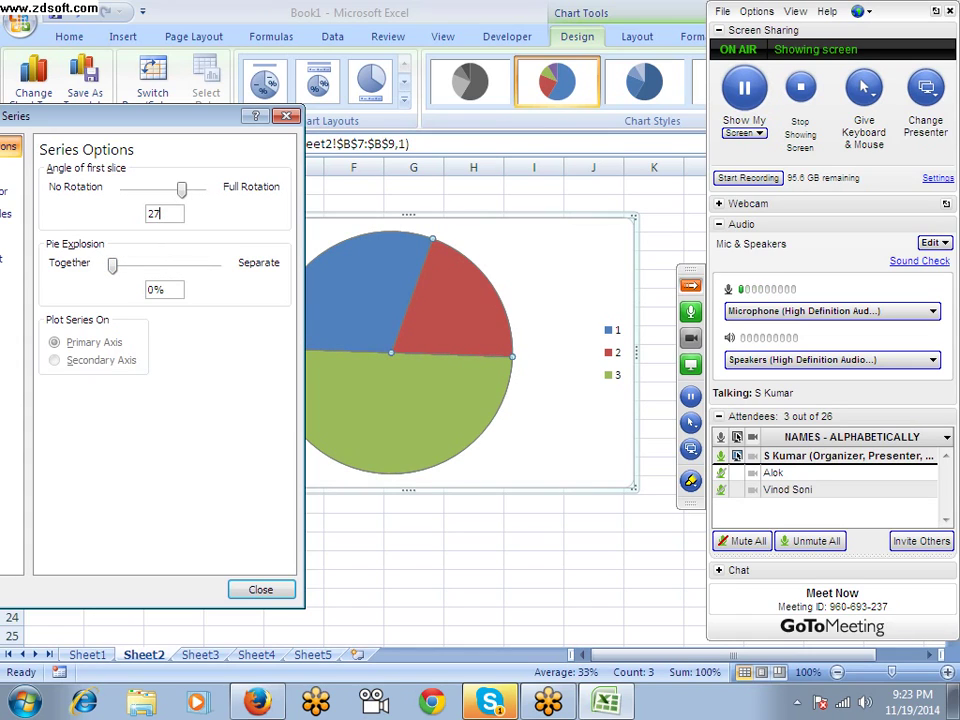
{"action": "type", "text": "0"}
{"action": "key", "text": "Tab"}
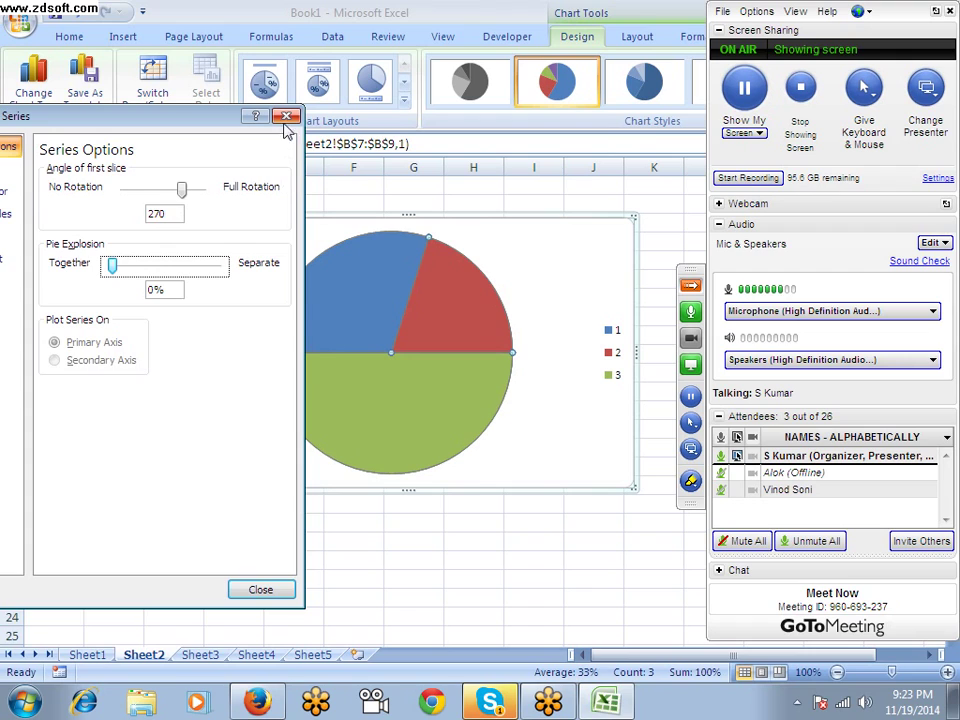
{"action": "left_click", "coordinate": [287, 116]}
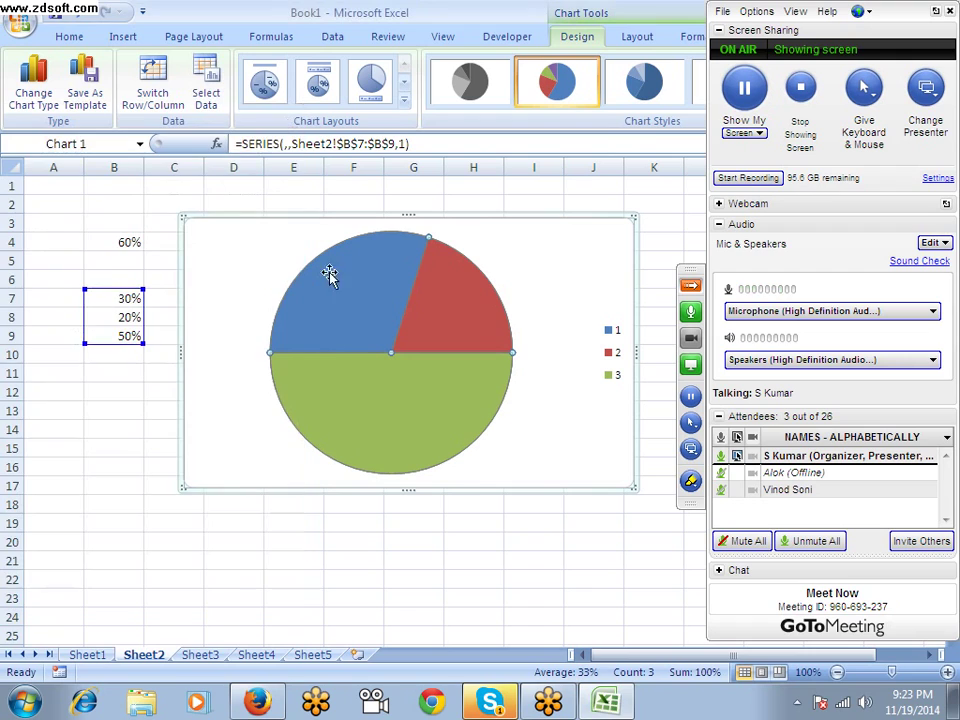
Step: Remove the fill from the green 50% slice so the pie becomes a half-circle
{"action": "right_click", "coordinate": [401, 443]}
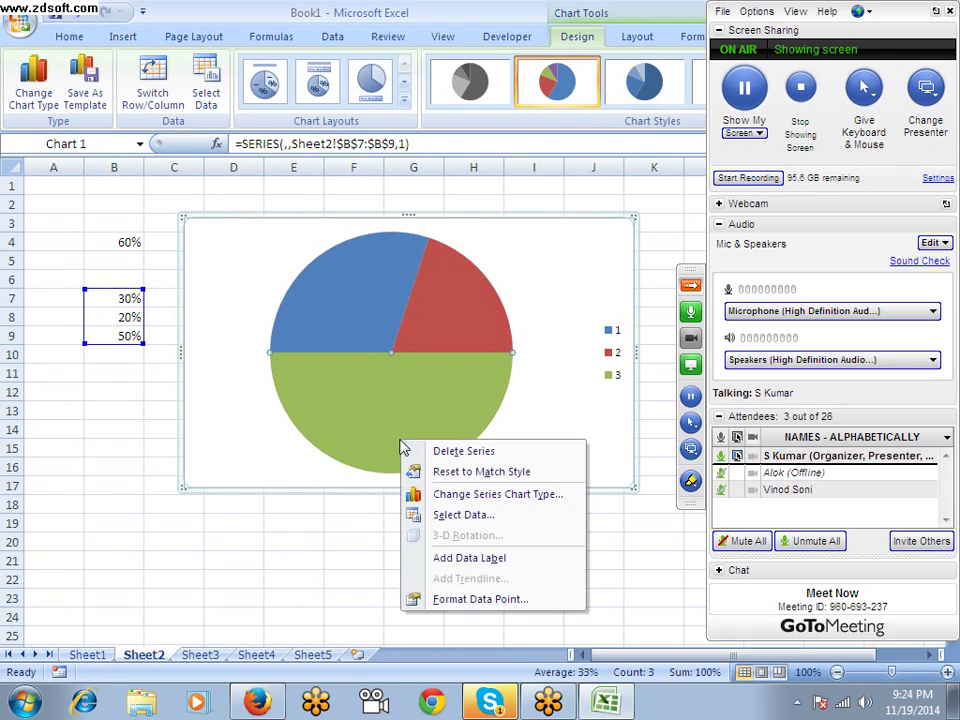
{"action": "left_click", "coordinate": [458, 599]}
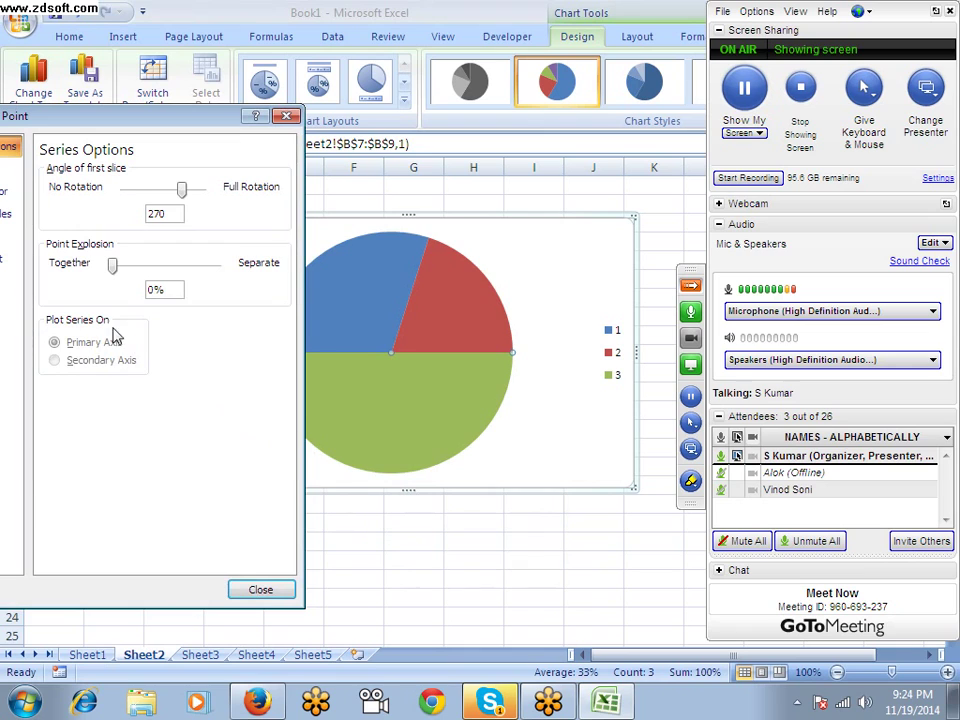
{"action": "left_click_drag", "start_coordinate": [128, 122], "coordinate": [246, 122]}
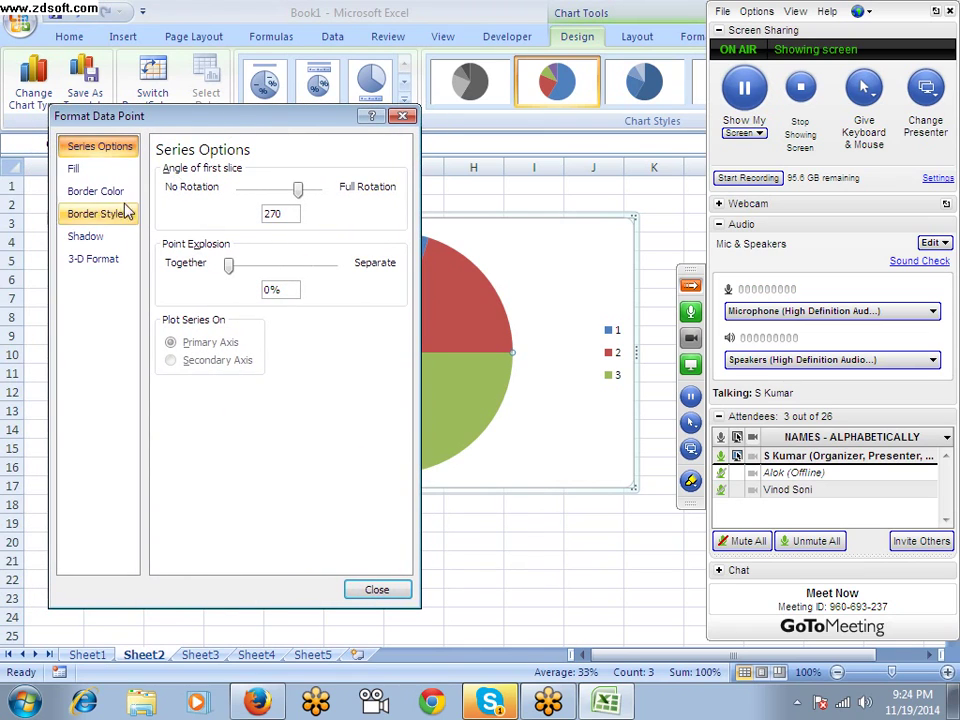
{"action": "left_click", "coordinate": [100, 169]}
{"action": "left_click", "coordinate": [160, 171]}
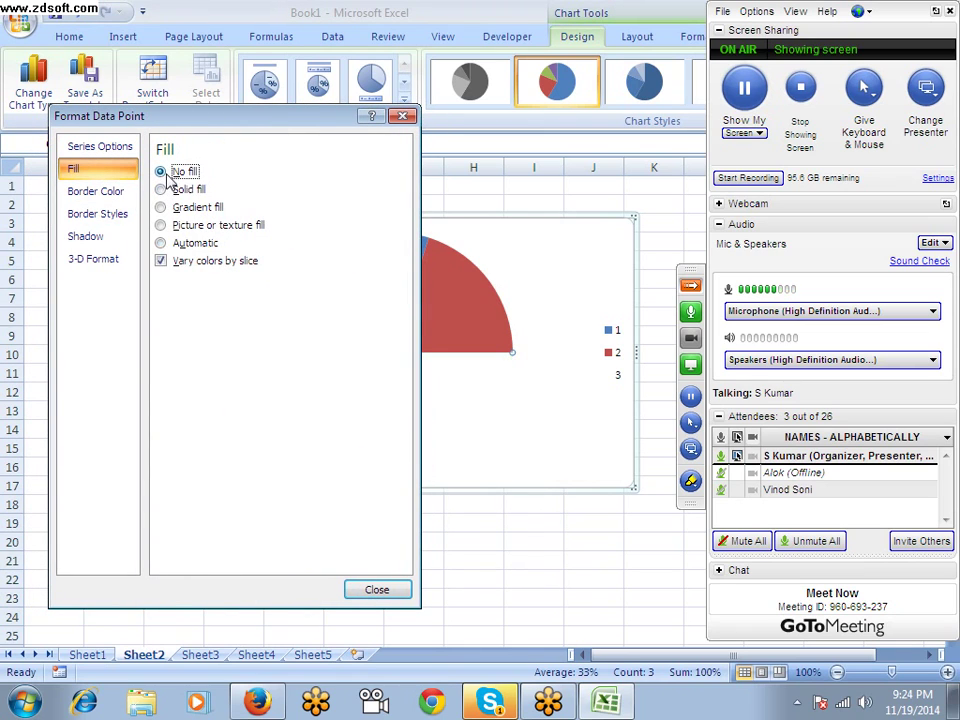
{"action": "left_click", "coordinate": [377, 589]}
Step: Deselect the chart, glance at Skype, and return to the Excel worksheet
{"action": "left_click", "coordinate": [413, 579]}
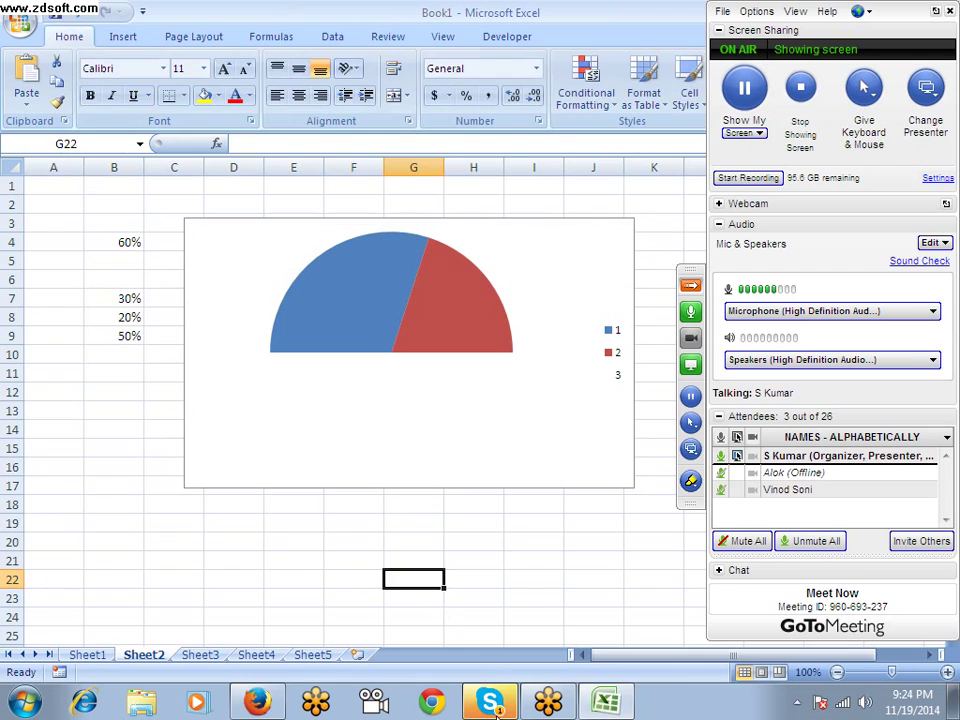
{"action": "left_click", "coordinate": [497, 708]}
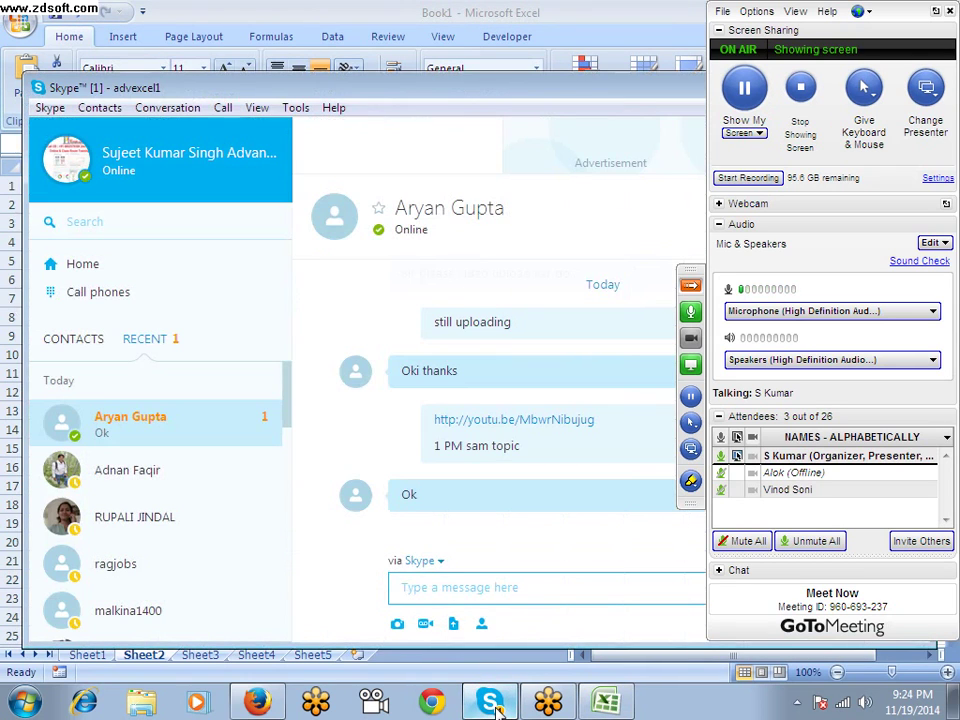
{"action": "key", "text": "alt+Tab"}
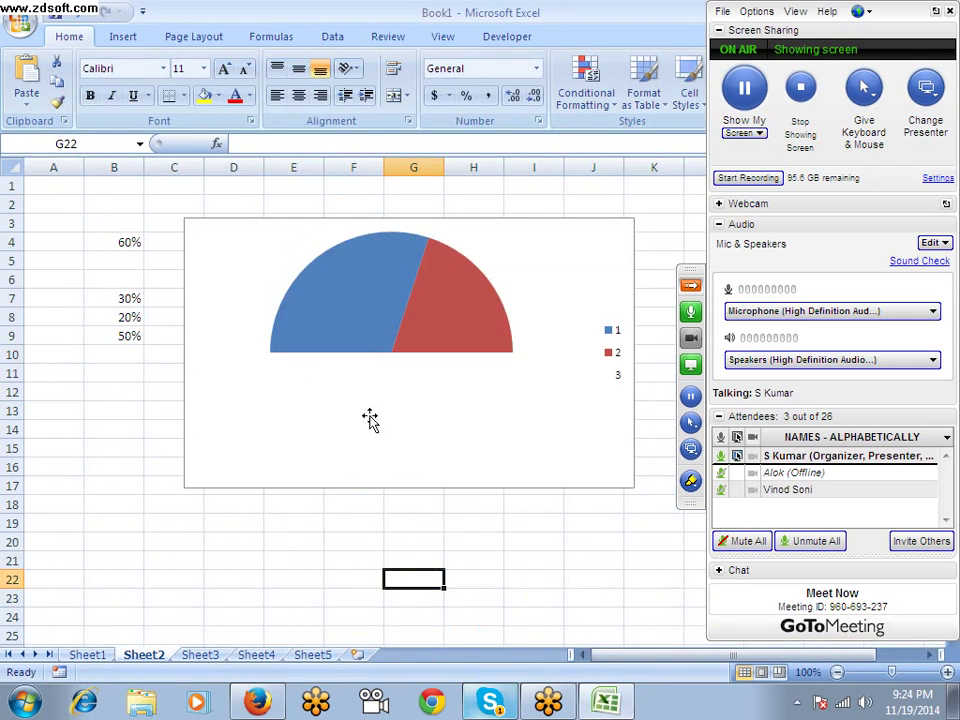
{"action": "left_click", "coordinate": [358, 538]}
Step: Delete the chart legend and make the chart taller
{"action": "left_click", "coordinate": [612, 347]}
{"action": "key", "text": "Delete"}
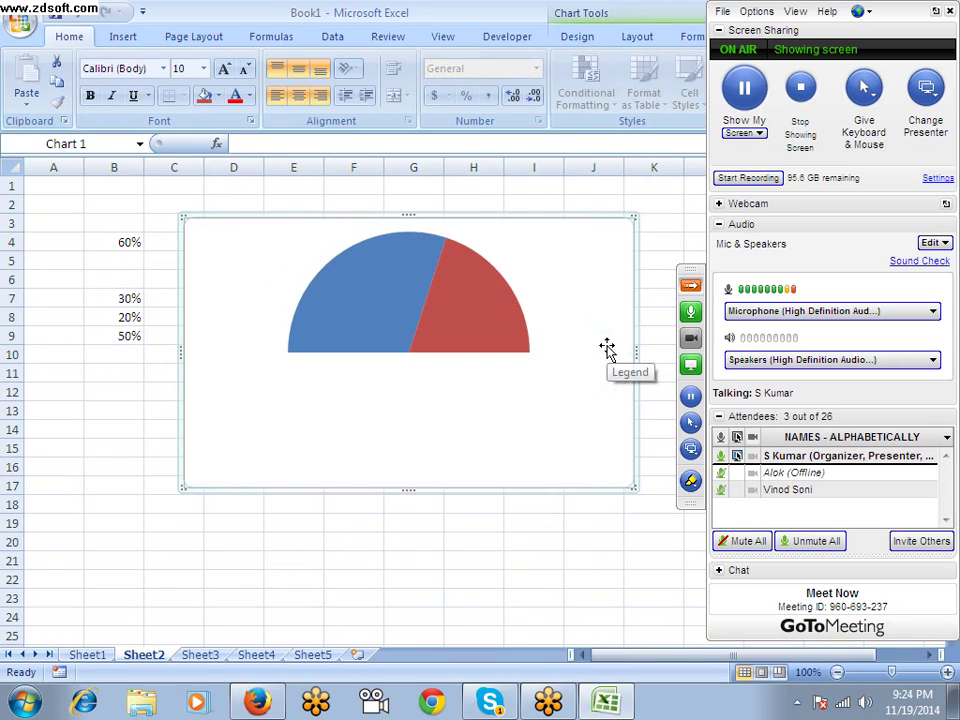
{"action": "left_click_drag", "start_coordinate": [408, 490], "coordinate": [418, 567]}
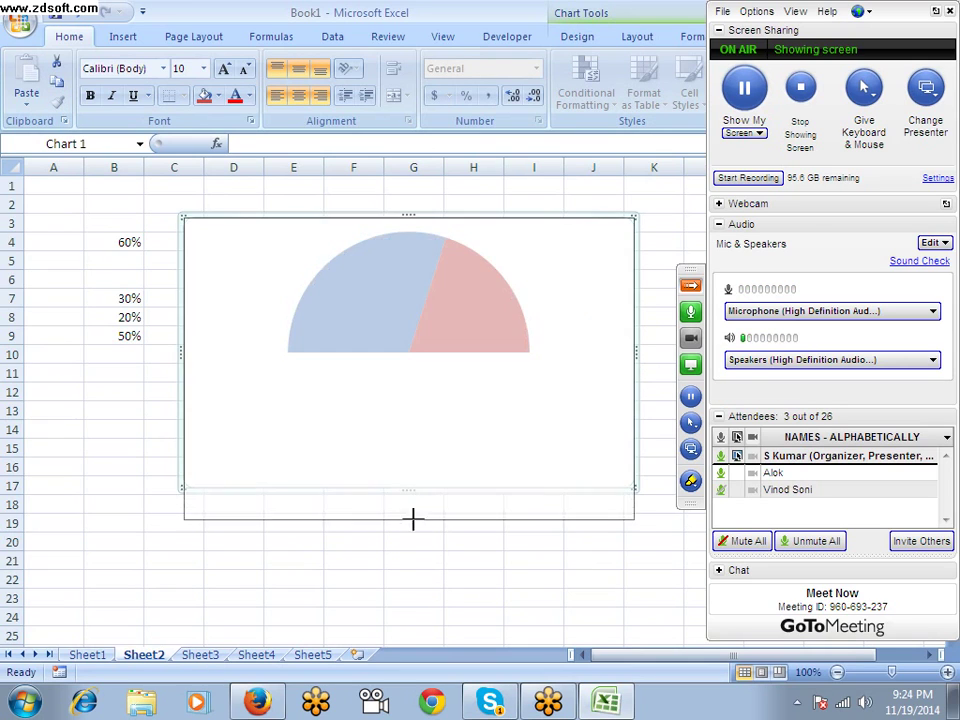
Step: Give the red slice a solid light grey fill
{"action": "left_click", "coordinate": [454, 356]}
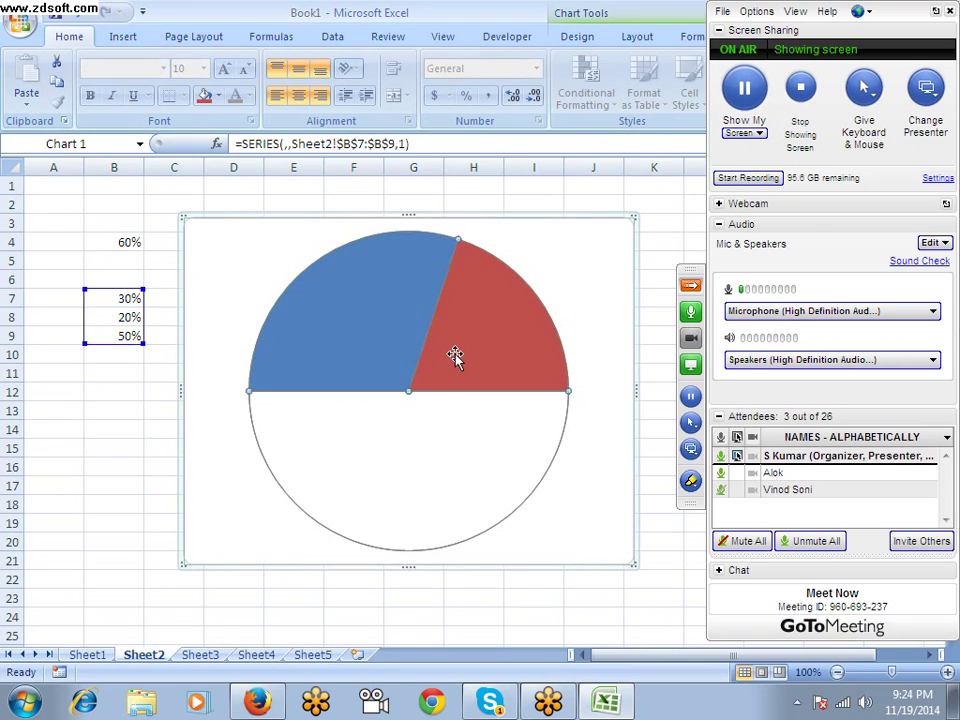
{"action": "right_click", "coordinate": [455, 357]}
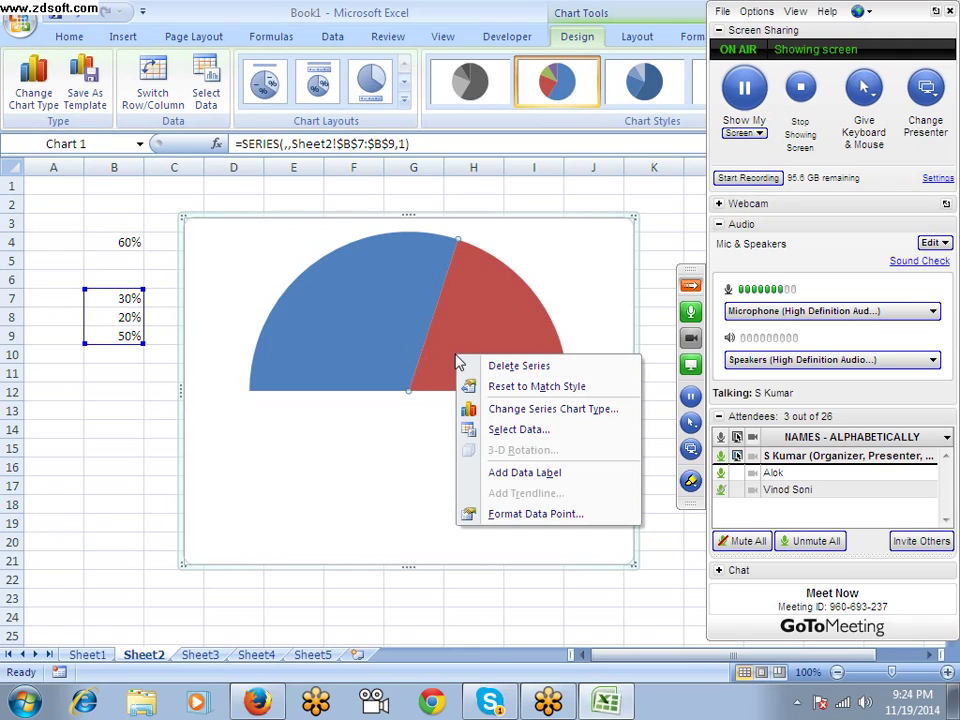
{"action": "left_click", "coordinate": [514, 516]}
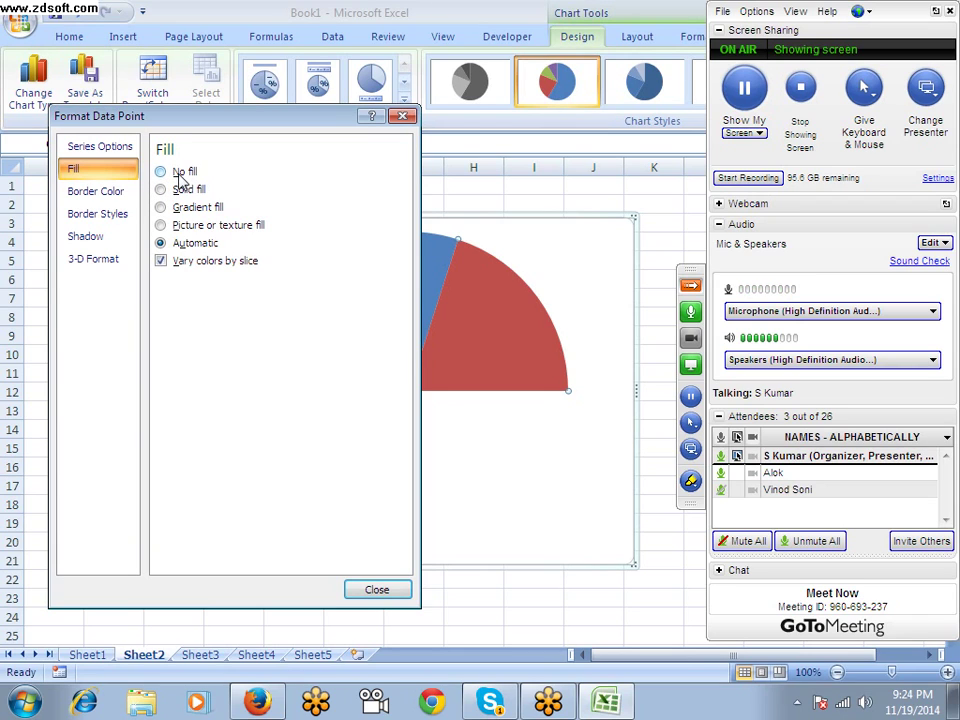
{"action": "left_click", "coordinate": [178, 189]}
{"action": "left_click", "coordinate": [230, 283]}
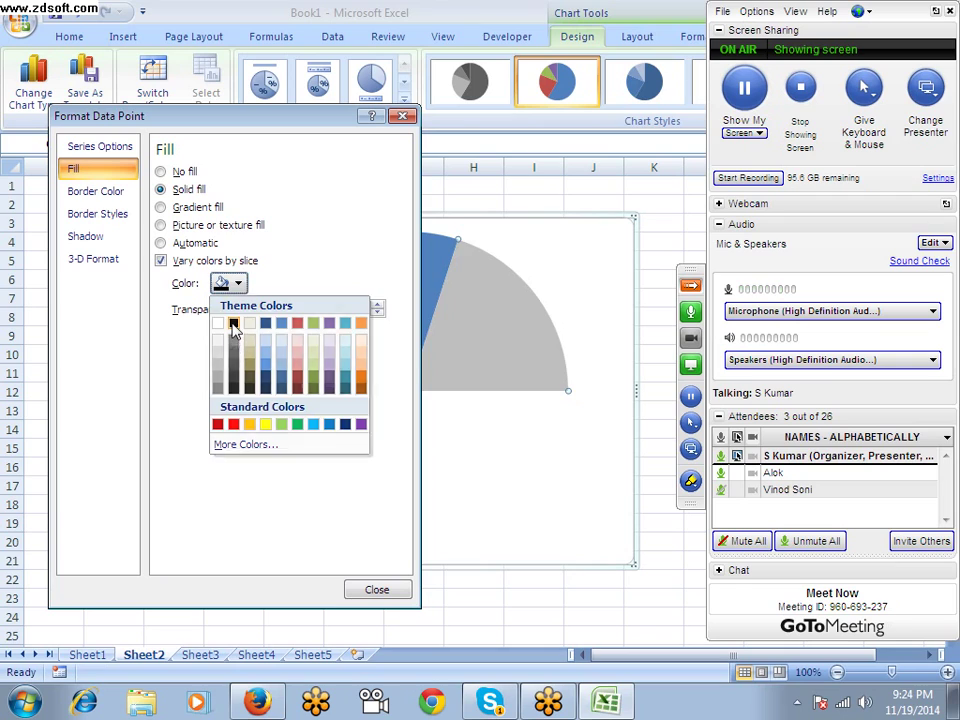
{"action": "left_click", "coordinate": [233, 322]}
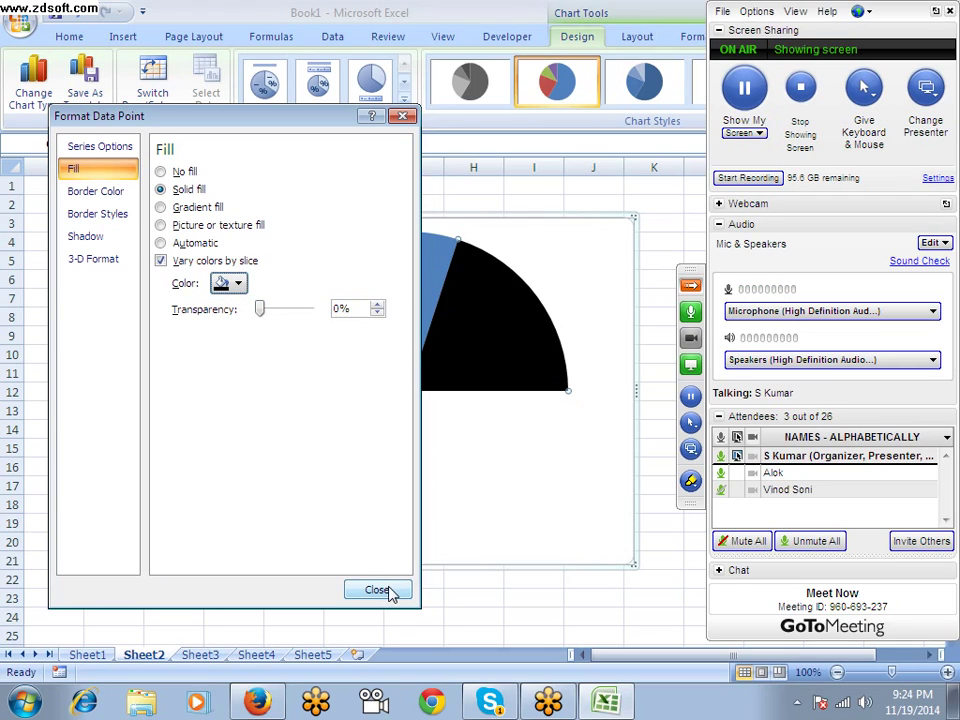
{"action": "left_click", "coordinate": [243, 285]}
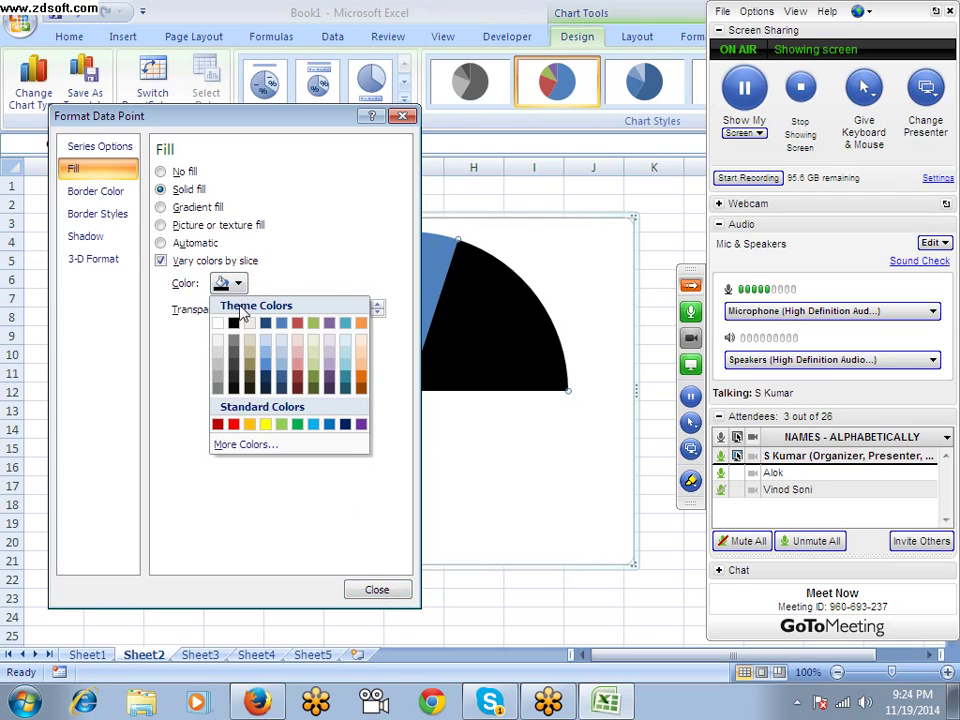
{"action": "left_click", "coordinate": [221, 368]}
{"action": "left_click", "coordinate": [376, 589]}
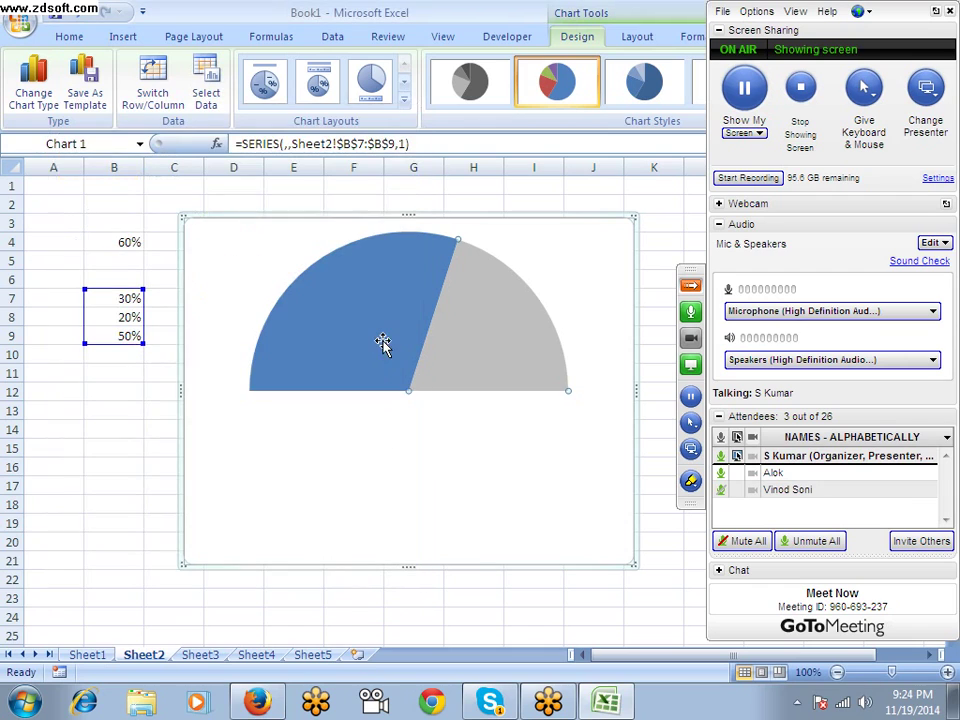
Step: Give the blue slice a solid black fill
{"action": "right_click", "coordinate": [381, 345]}
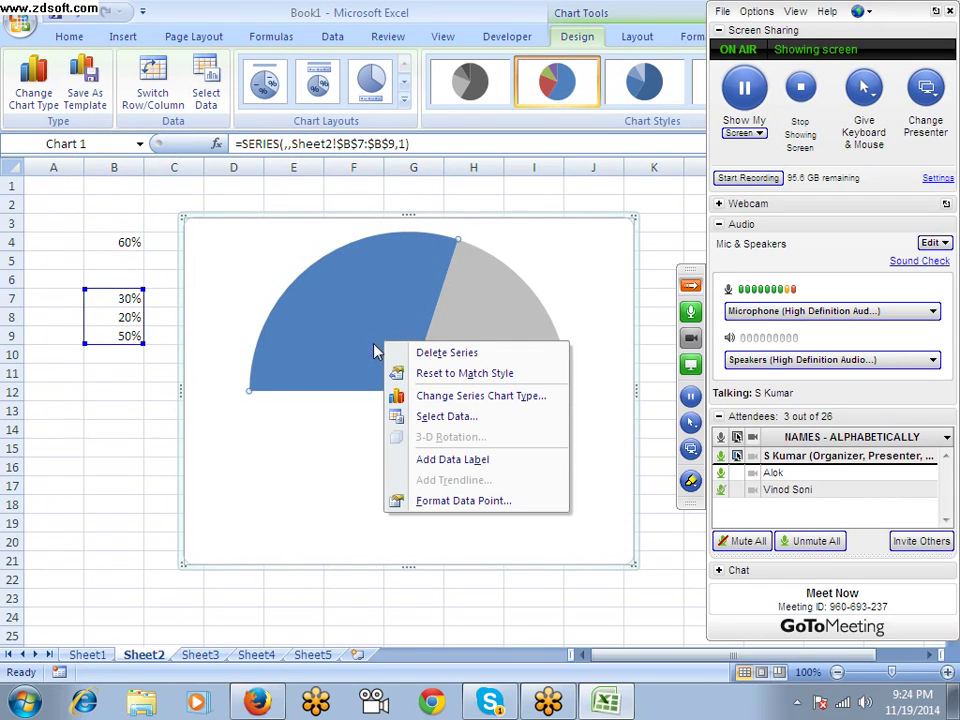
{"action": "left_click", "coordinate": [423, 503]}
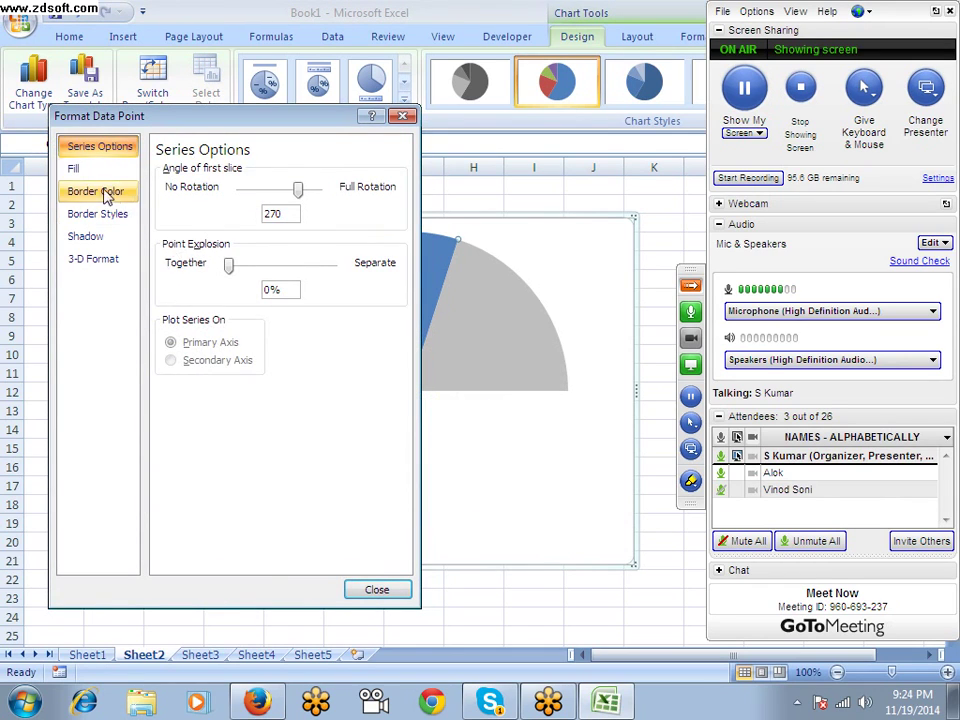
{"action": "left_click", "coordinate": [78, 168]}
{"action": "left_click", "coordinate": [163, 189]}
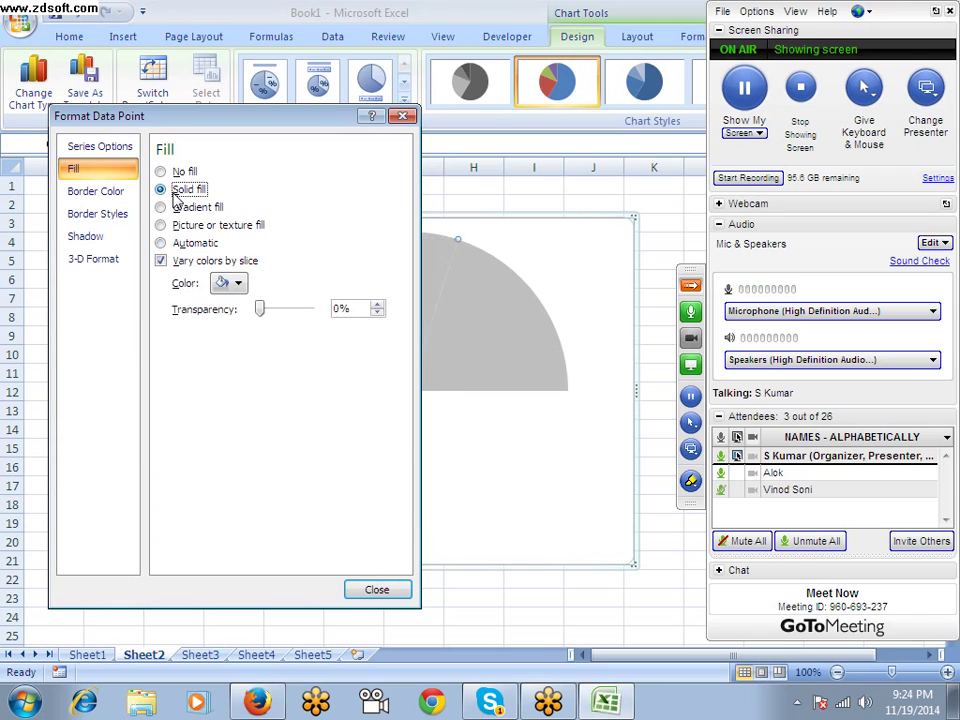
{"action": "left_click", "coordinate": [236, 284]}
{"action": "left_click", "coordinate": [234, 325]}
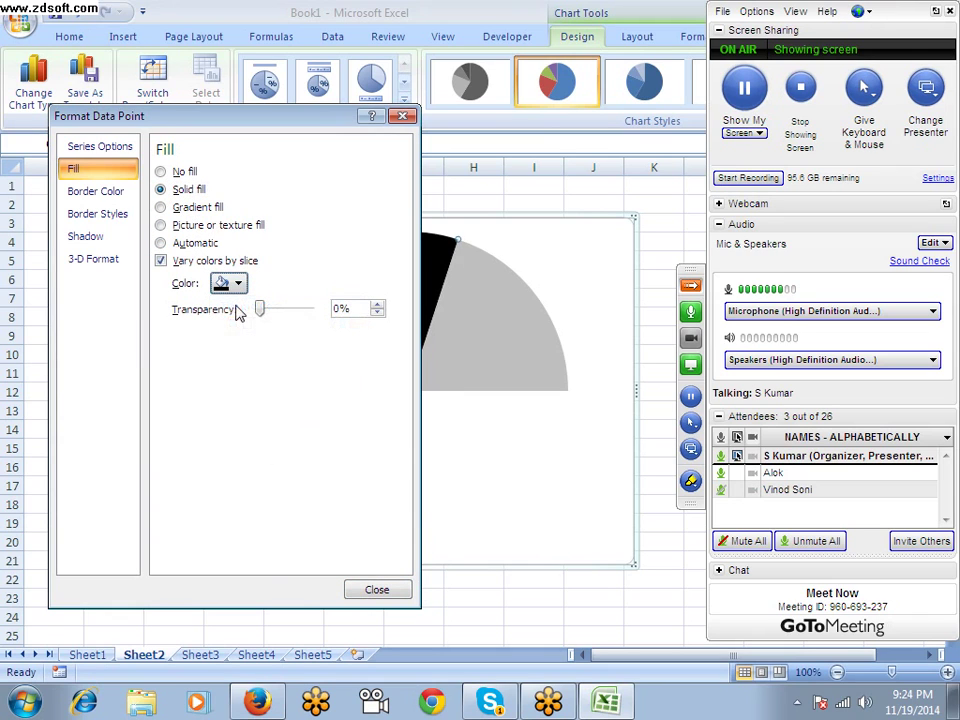
{"action": "left_click", "coordinate": [375, 591]}
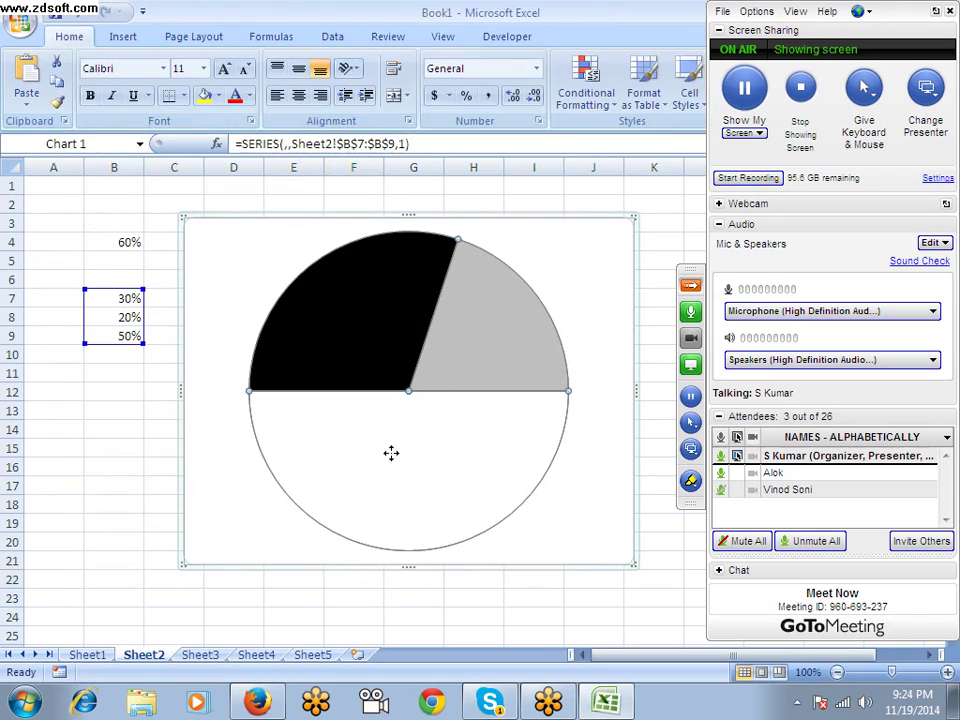
{"action": "left_click", "coordinate": [536, 450]}
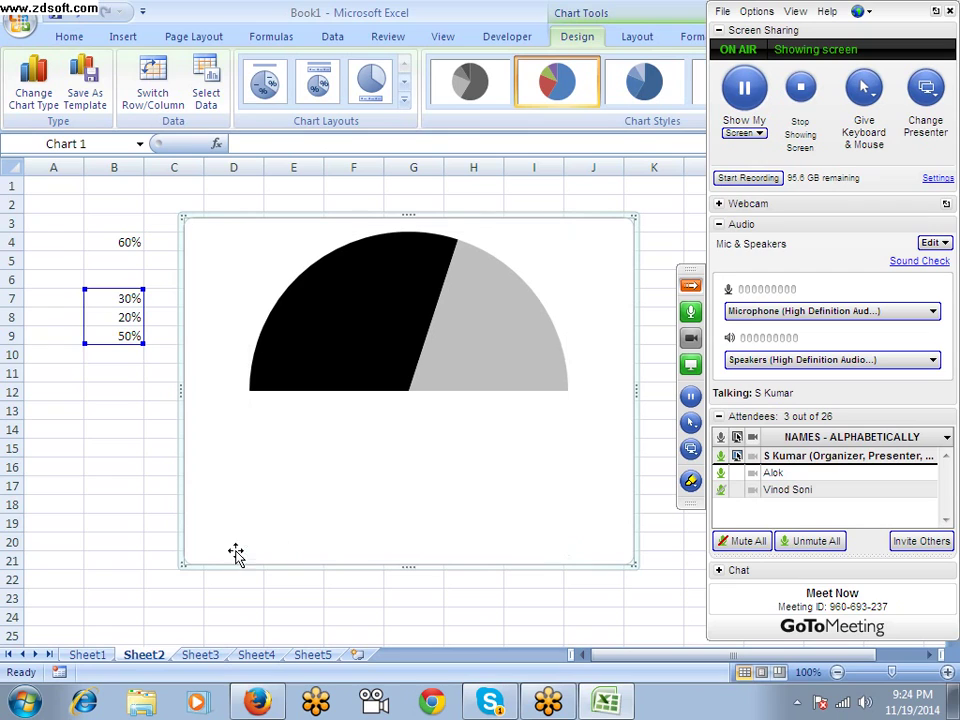
{"action": "left_click", "coordinate": [147, 464]}
{"action": "left_click", "coordinate": [124, 241]}
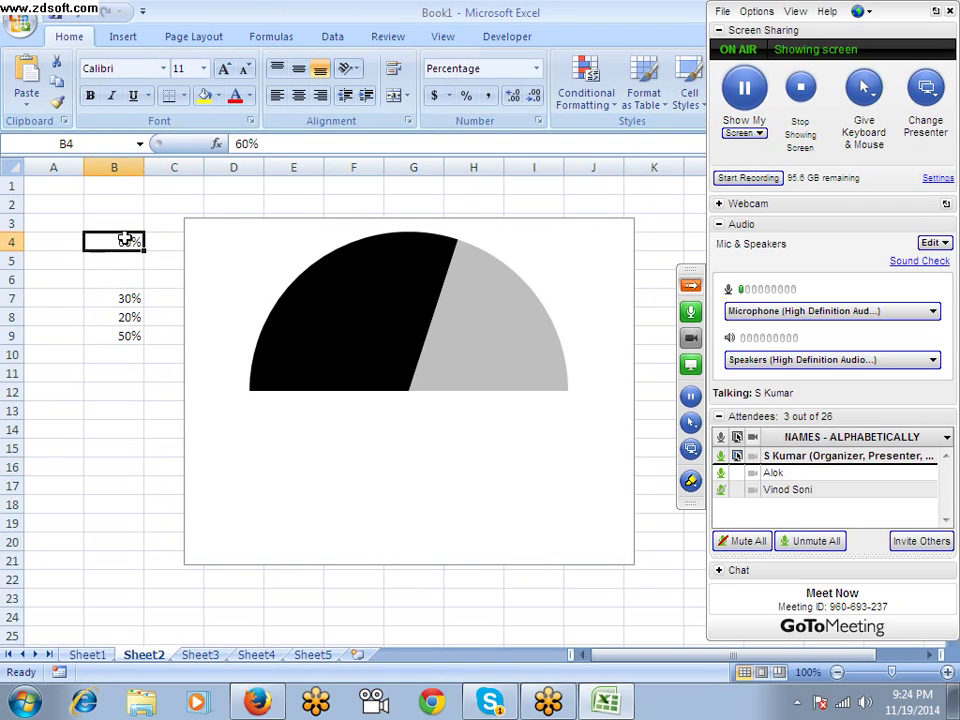
Step: Link the pie series name to cell Sheet2!$B$4 so a 60% title appears
{"action": "left_click", "coordinate": [337, 296]}
{"action": "right_click", "coordinate": [561, 266]}
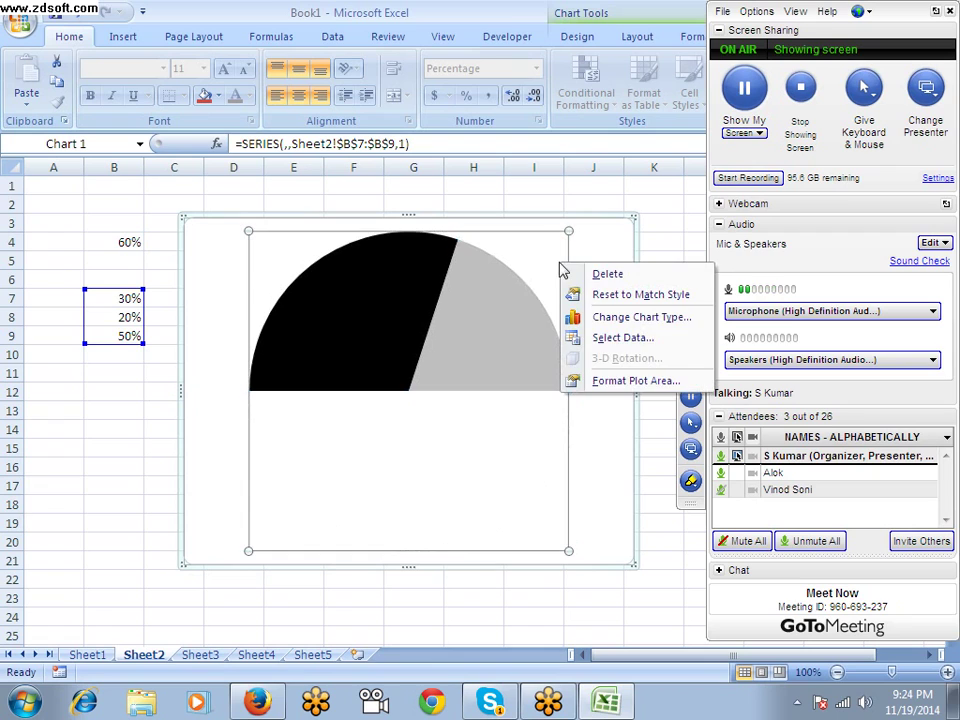
{"action": "left_click", "coordinate": [630, 341]}
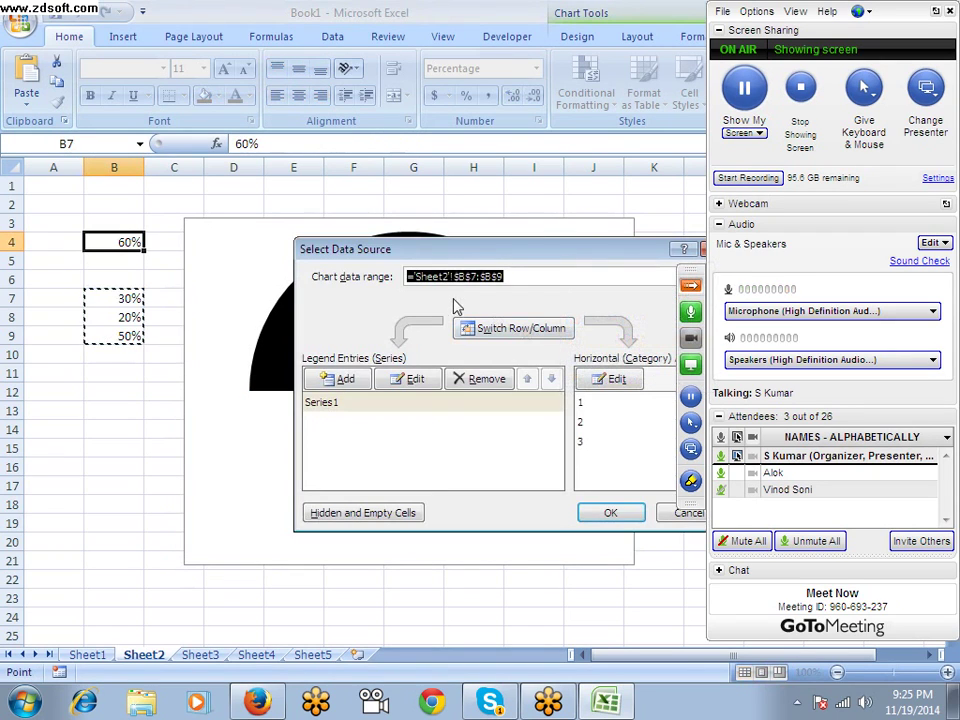
{"action": "left_click", "coordinate": [406, 379]}
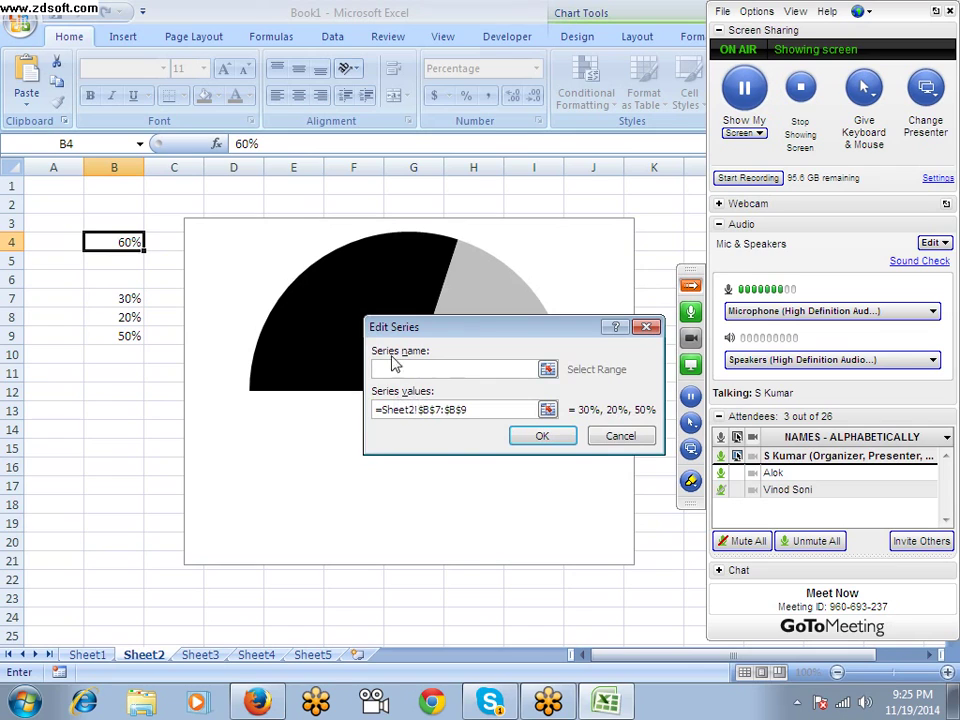
{"action": "left_click", "coordinate": [133, 242]}
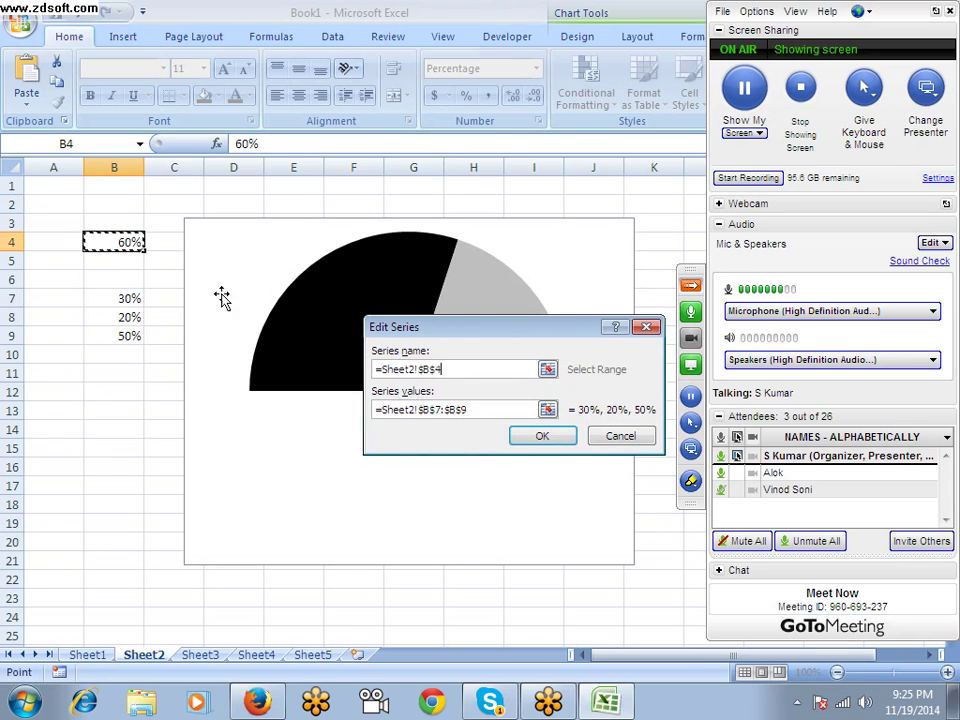
{"action": "left_click", "coordinate": [546, 437]}
{"action": "left_click", "coordinate": [611, 514]}
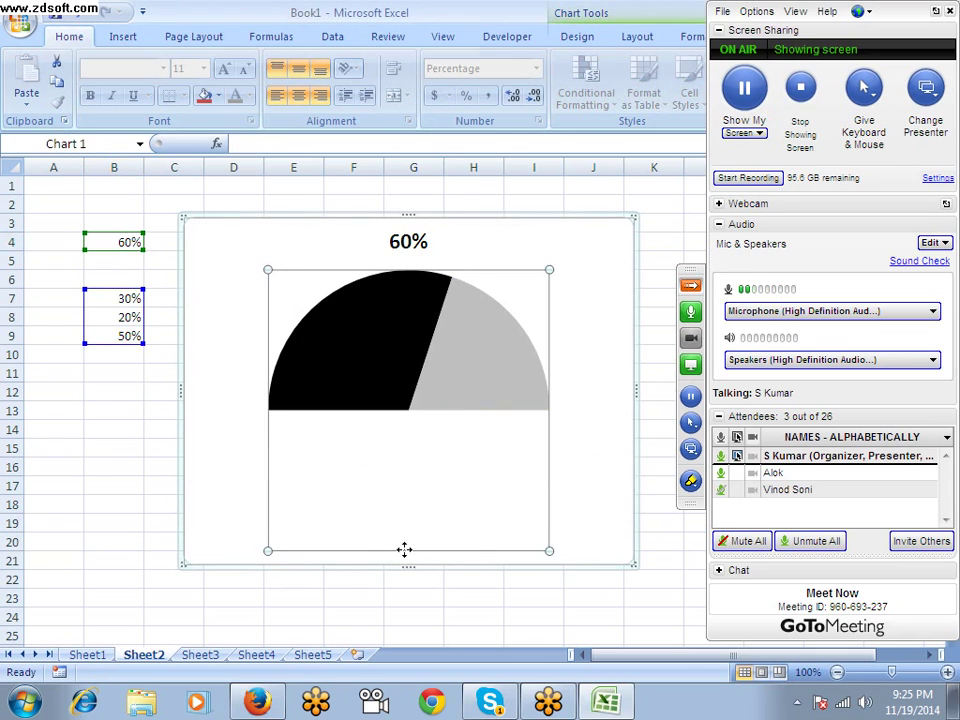
Step: Move the 60% title so it sits centred beneath the half-pie
{"action": "left_click", "coordinate": [251, 612]}
{"action": "left_click_drag", "start_coordinate": [400, 248], "coordinate": [396, 441]}
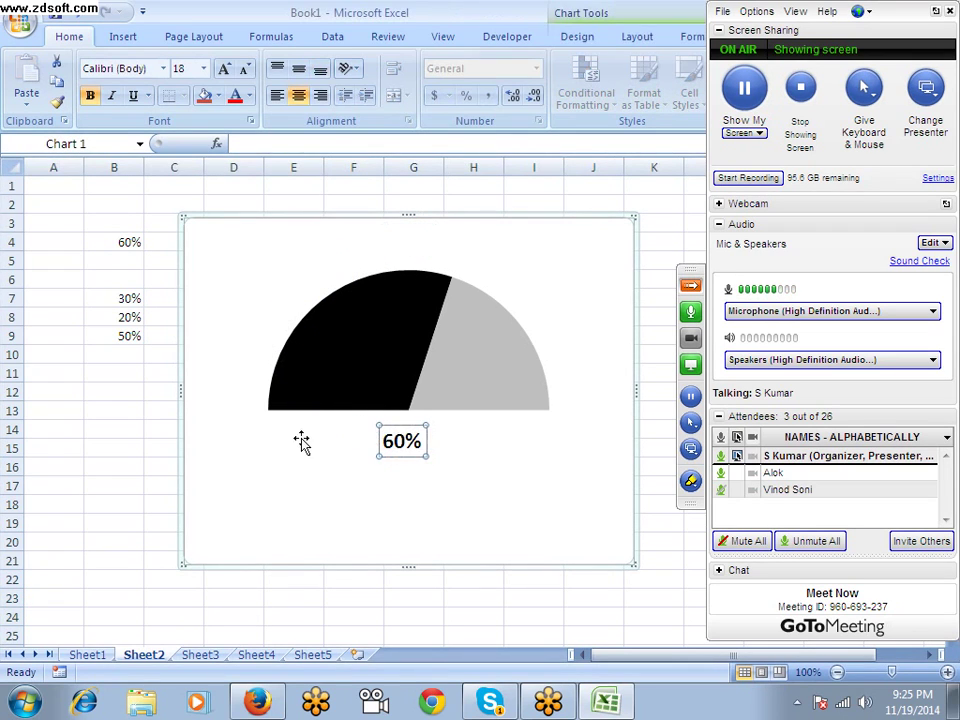
{"action": "left_click", "coordinate": [155, 429]}
{"action": "left_click", "coordinate": [266, 433]}
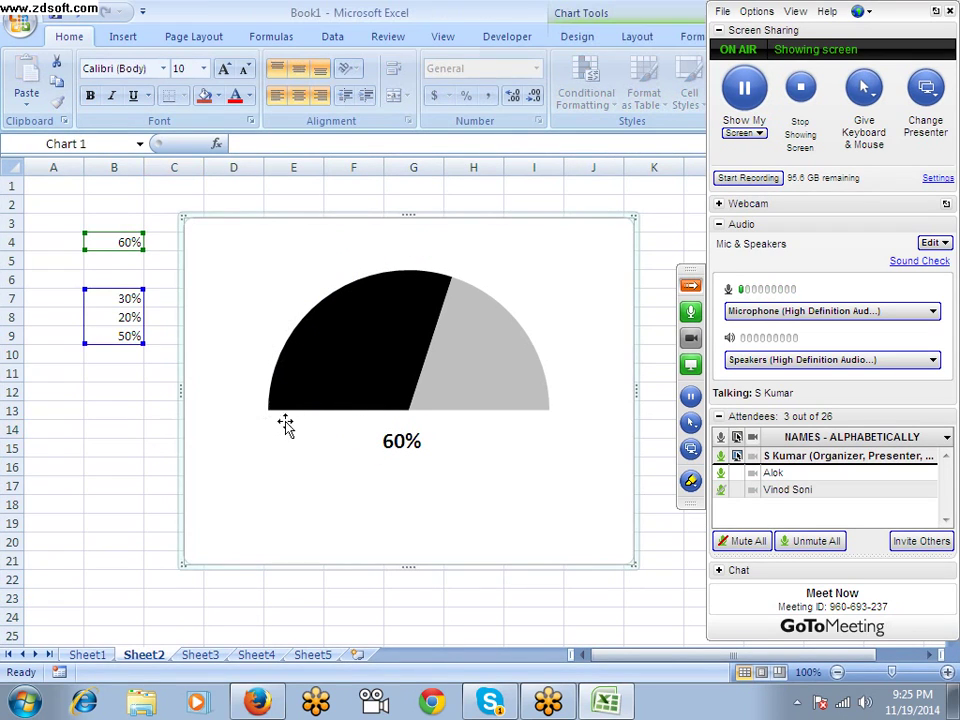
{"action": "left_click", "coordinate": [588, 20]}
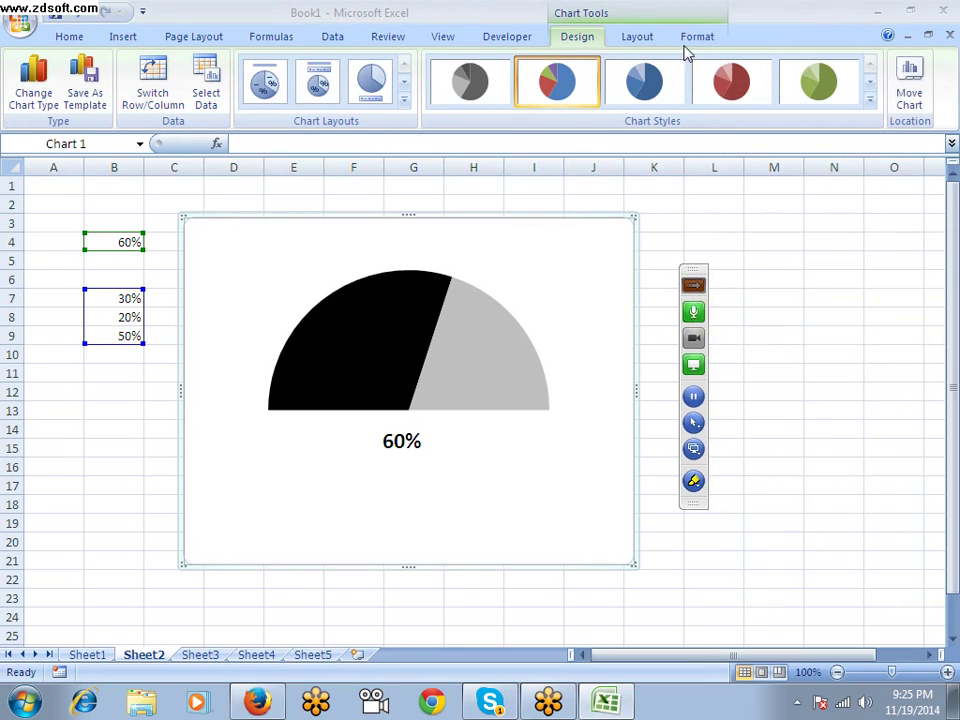
Step: Leave the chart fill unchanged and start a new text box from Chart Tools Layout
{"action": "left_click", "coordinate": [697, 40]}
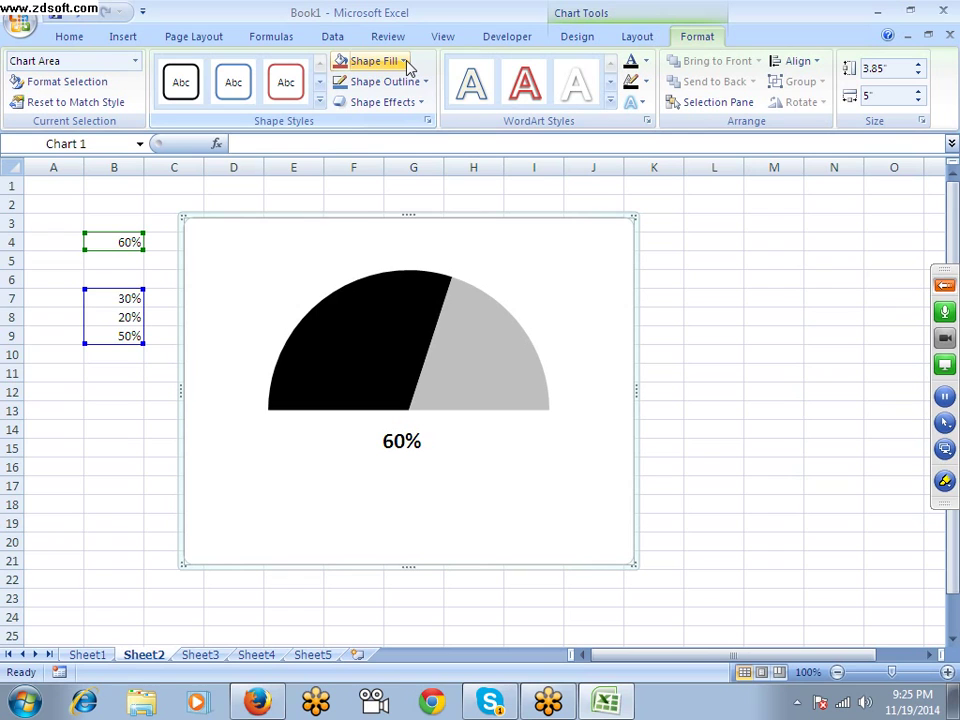
{"action": "left_click", "coordinate": [404, 62]}
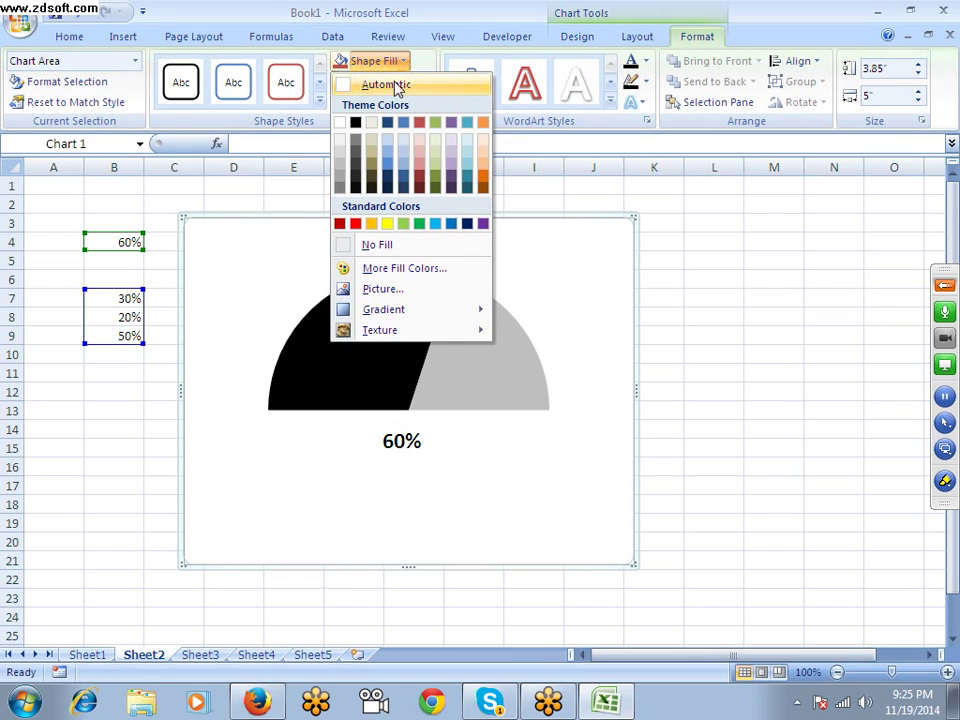
{"action": "left_click", "coordinate": [578, 37]}
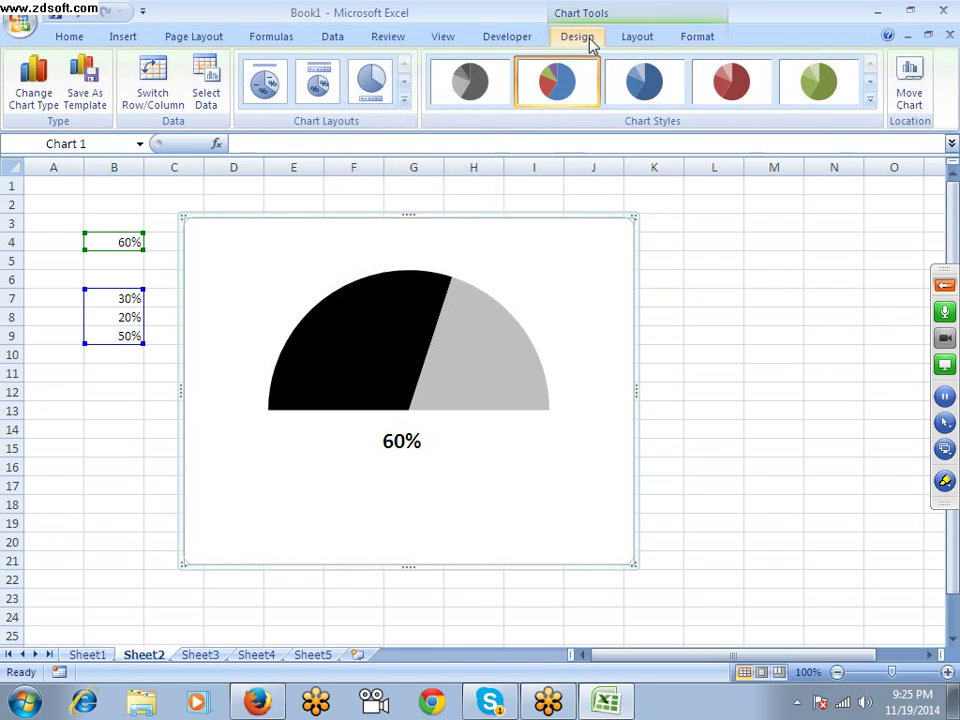
{"action": "left_click", "coordinate": [627, 38]}
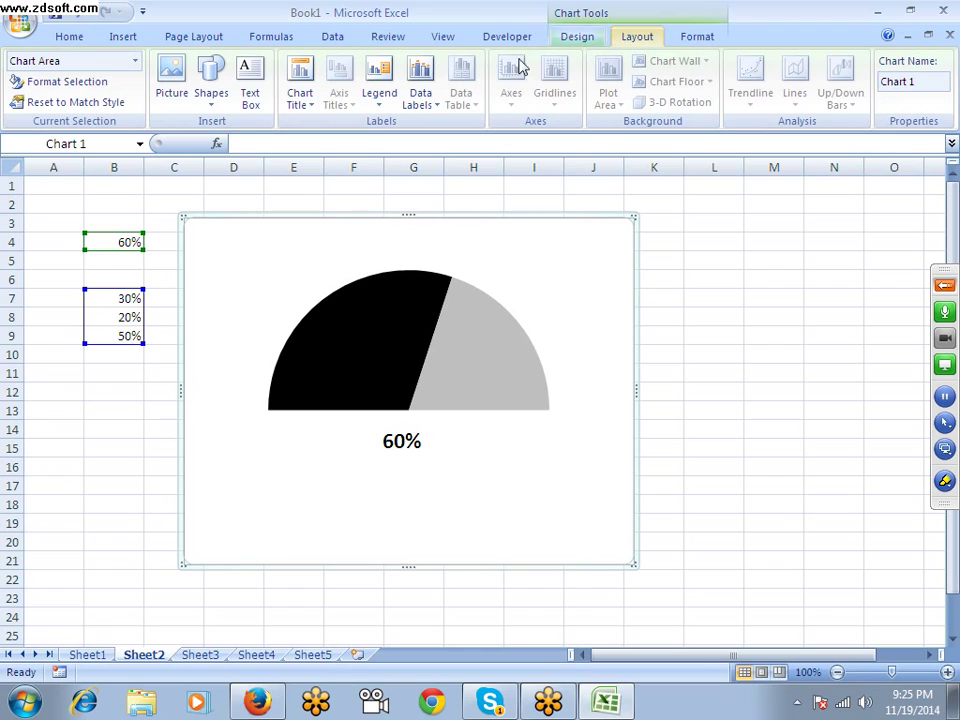
{"action": "left_click", "coordinate": [248, 88]}
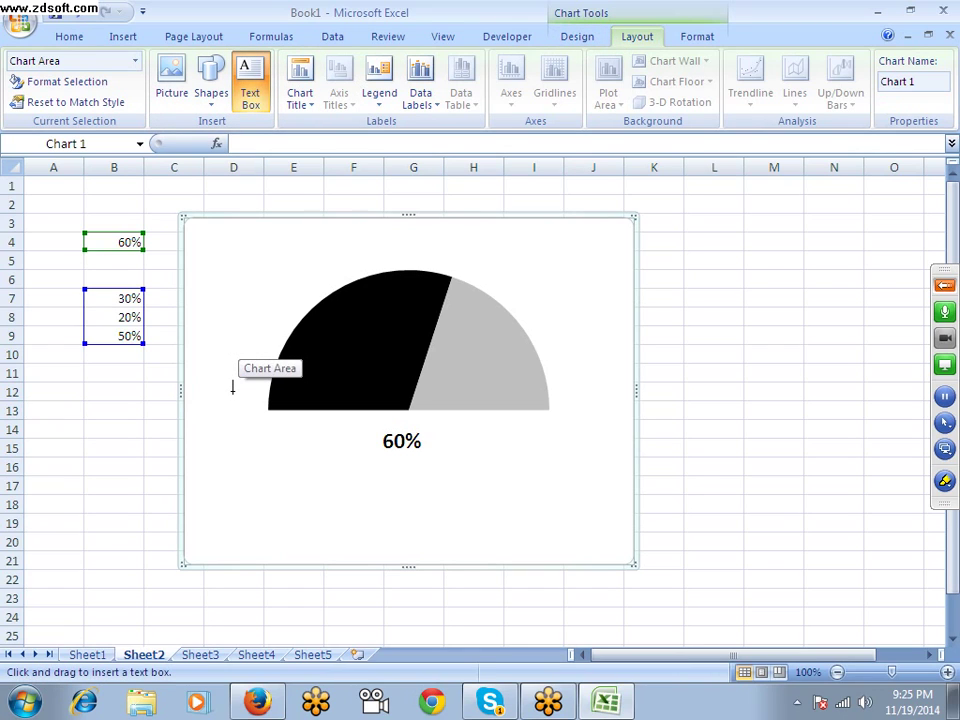
Step: Add a 0% label at the left end of the gauge baseline, sized to fit
{"action": "left_click_drag", "start_coordinate": [233, 396], "coordinate": [266, 422]}
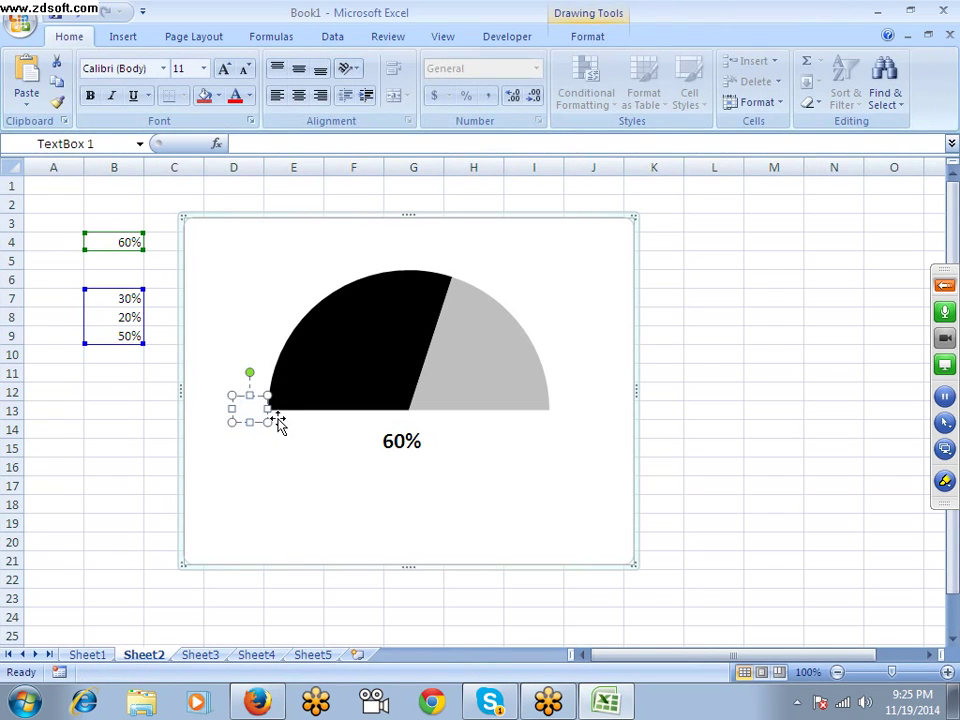
{"action": "type", "text": "1"}
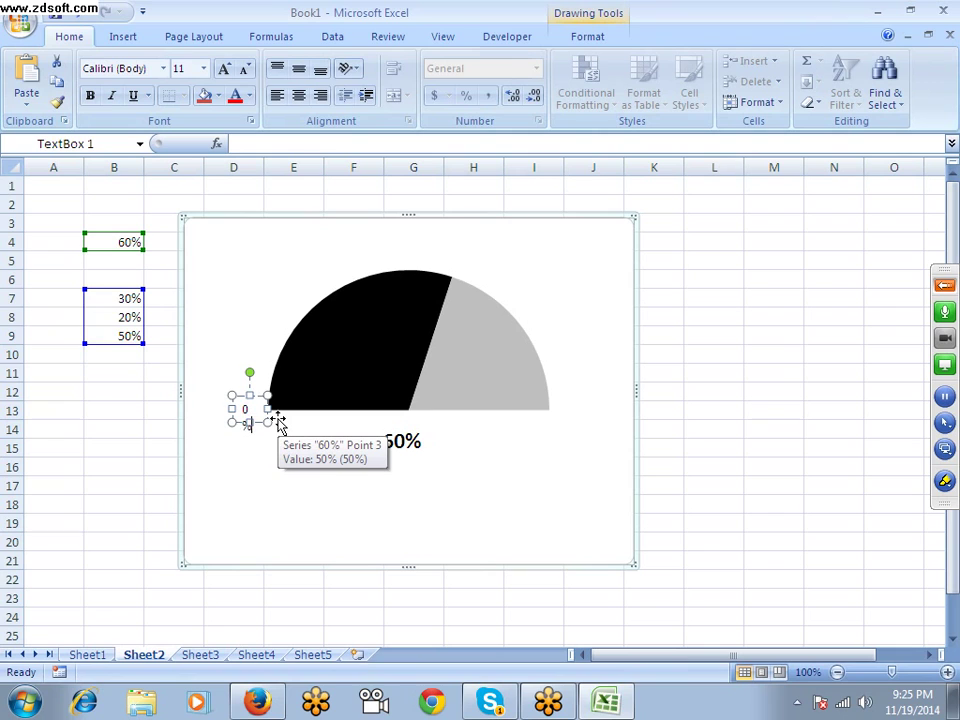
{"action": "left_click", "coordinate": [278, 424]}
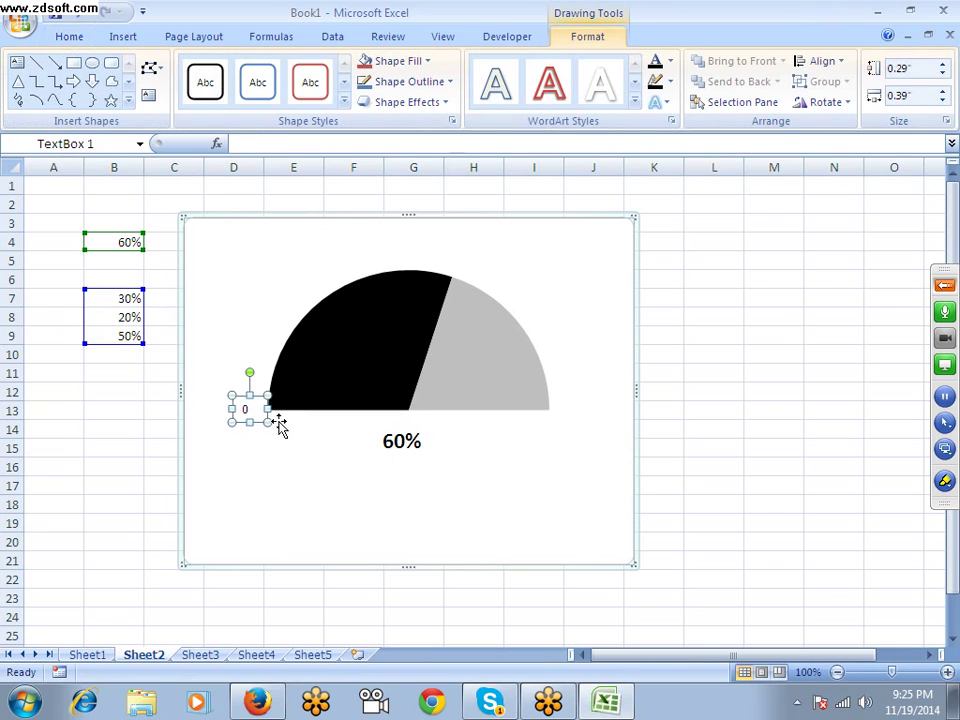
{"action": "mouse_move", "coordinate": [266, 423]}
{"action": "left_mouse_down"}
{"action": "mouse_move", "coordinate": [279, 431]}
{"action": "mouse_move", "coordinate": [273, 423]}
{"action": "left_mouse_up"}
Step: Discard a stray text box and nudge the chart slightly up and left
{"action": "left_click", "coordinate": [281, 446]}
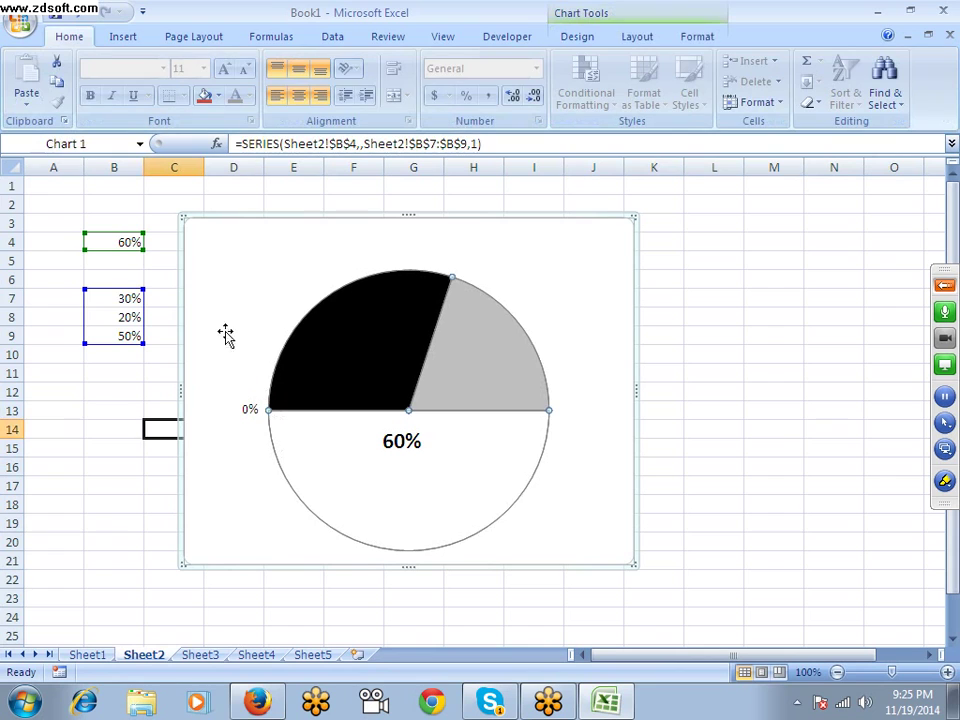
{"action": "left_click", "coordinate": [236, 296]}
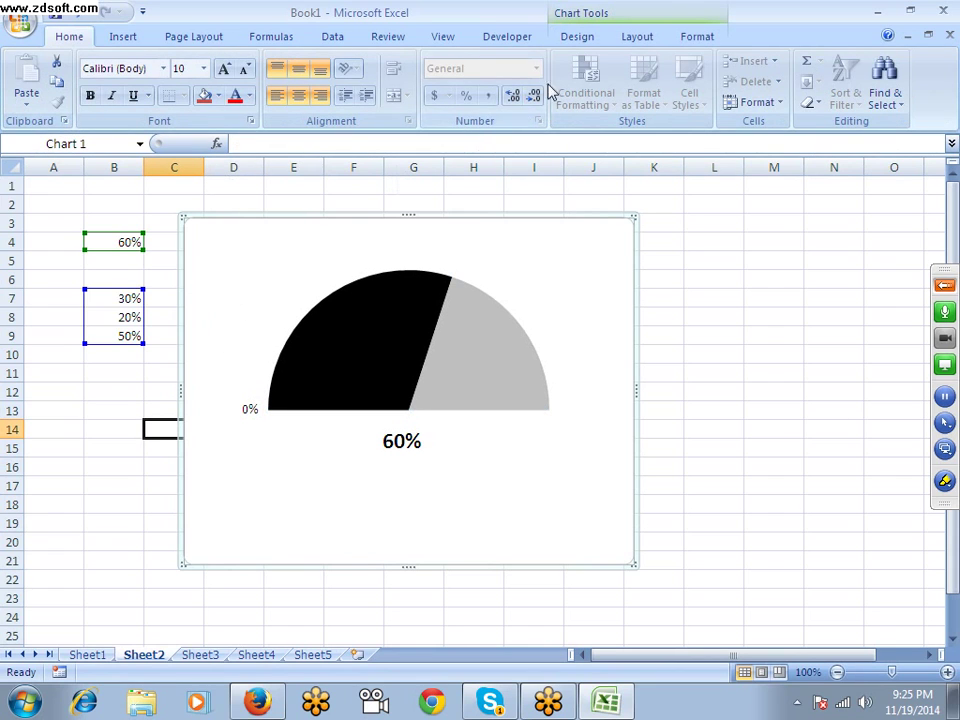
{"action": "left_click", "coordinate": [577, 36]}
{"action": "left_click", "coordinate": [637, 36]}
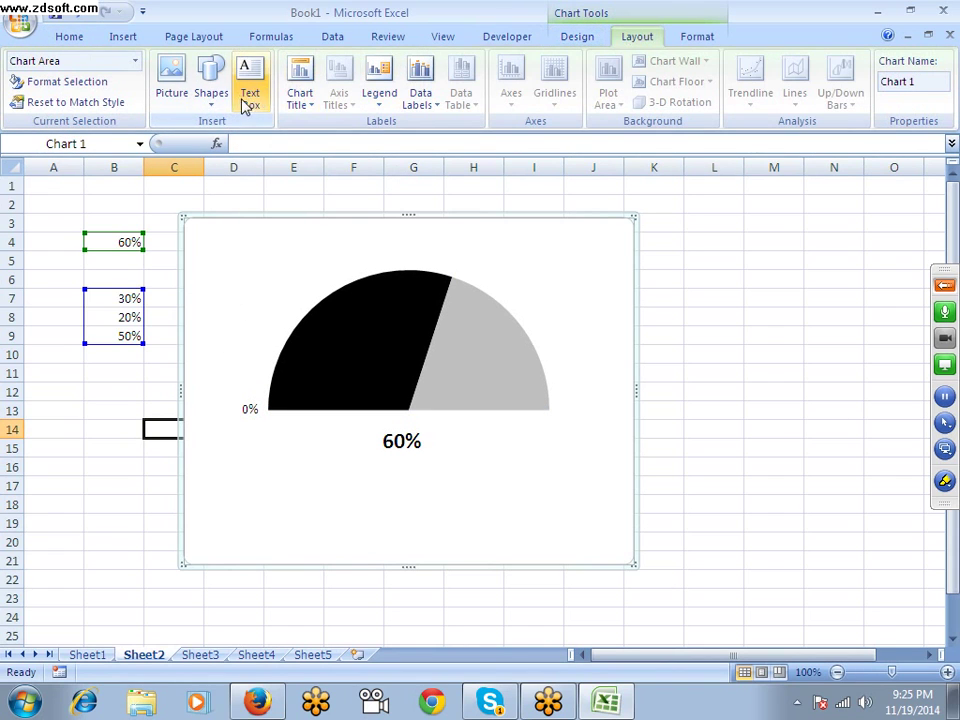
{"action": "left_click", "coordinate": [248, 92]}
{"action": "left_click", "coordinate": [553, 394]}
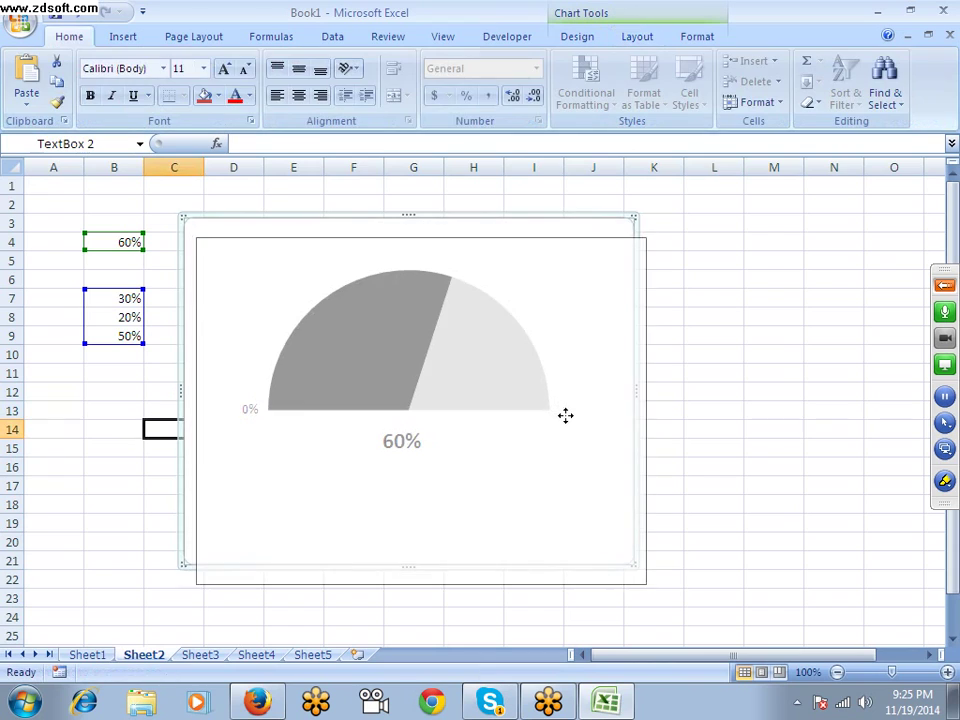
{"action": "key", "text": "Escape"}
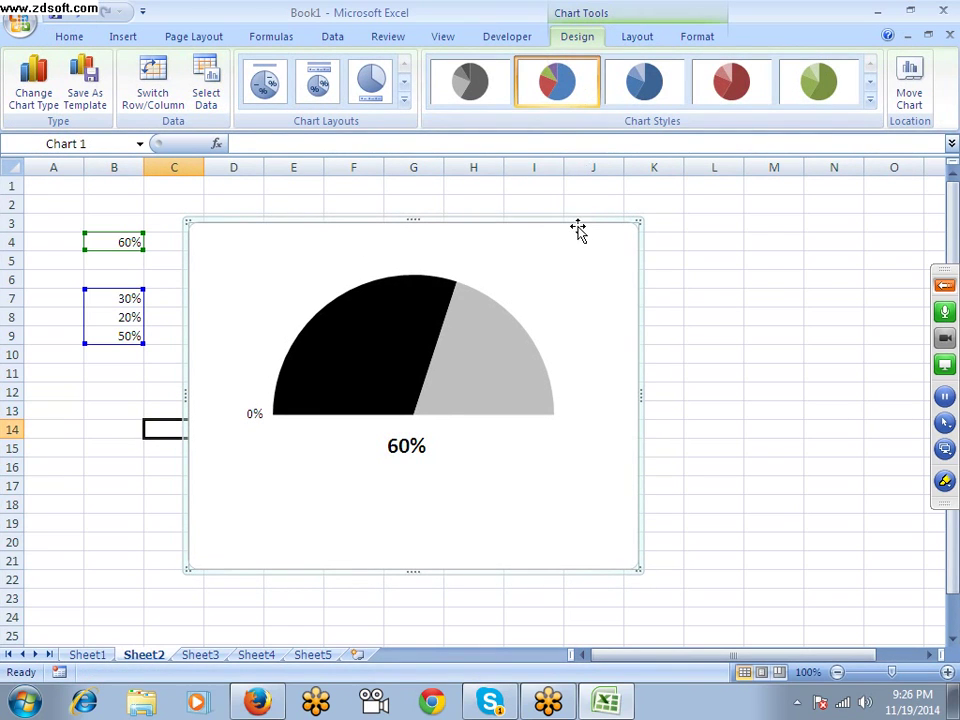
{"action": "left_click_drag", "start_coordinate": [583, 222], "coordinate": [579, 218]}
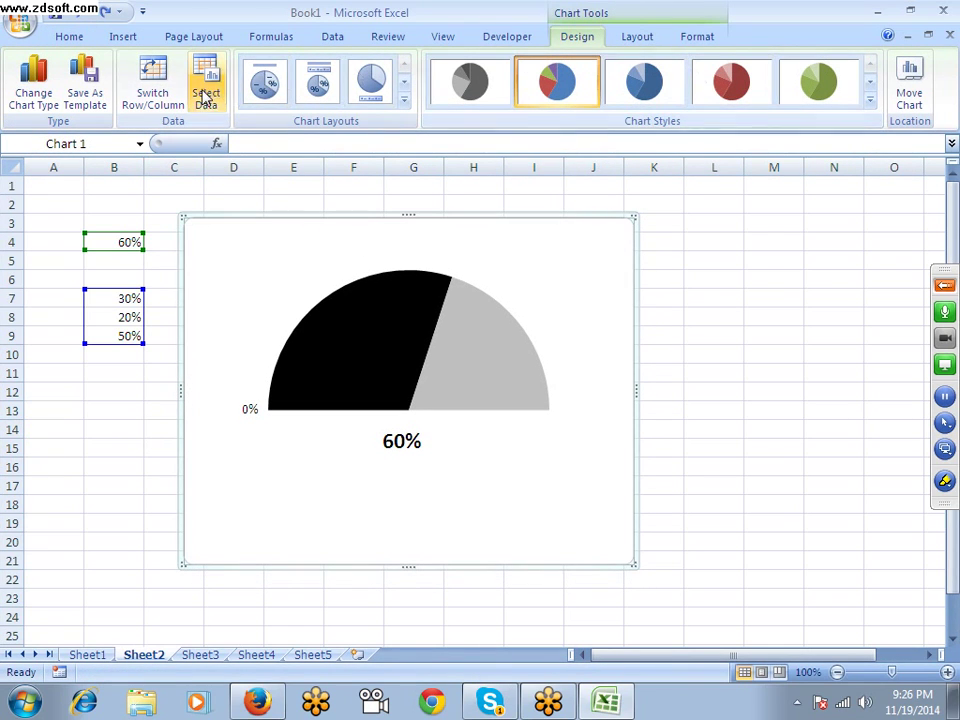
Step: Add a 100% label at the right end of the gauge baseline
{"action": "left_click", "coordinate": [632, 37]}
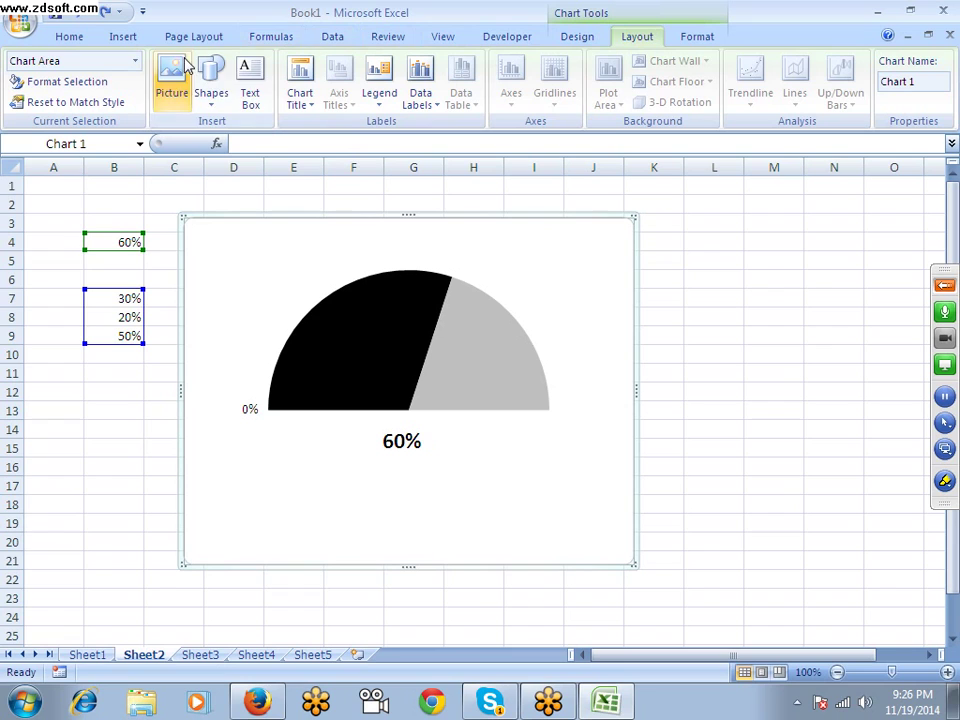
{"action": "left_click", "coordinate": [250, 90]}
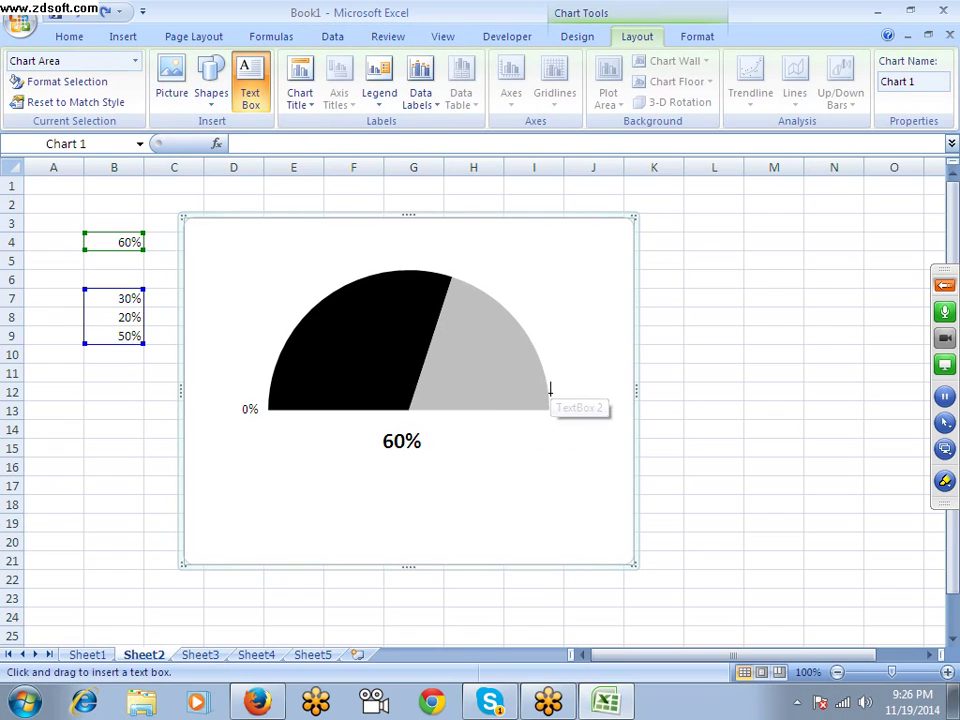
{"action": "left_click_drag", "start_coordinate": [550, 395], "coordinate": [604, 413]}
{"action": "type", "text": "100"}
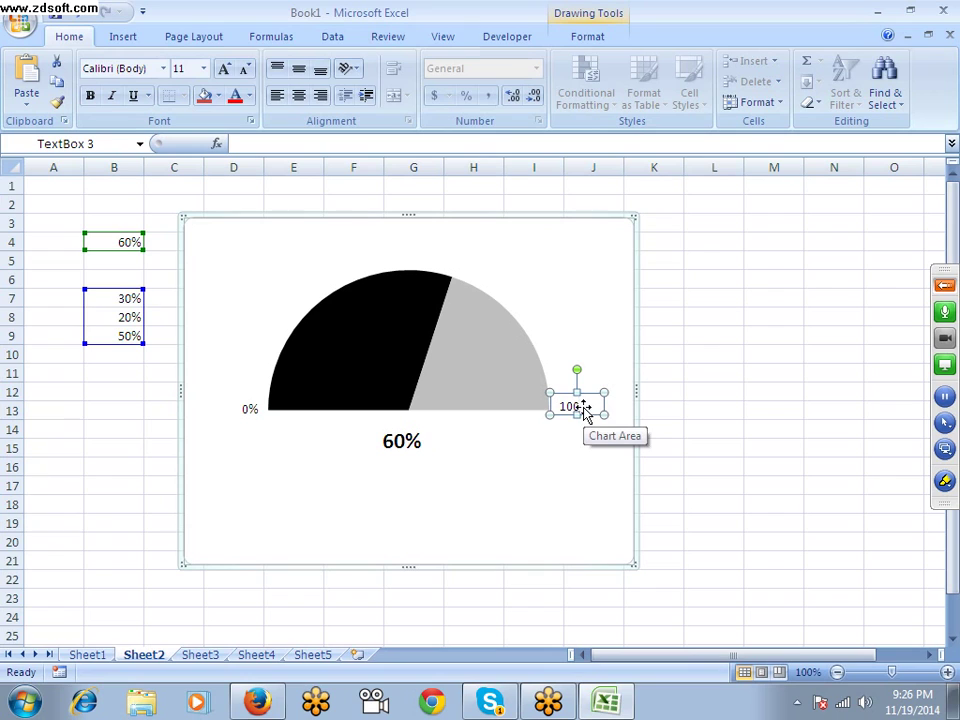
{"action": "type", "text": "%"}
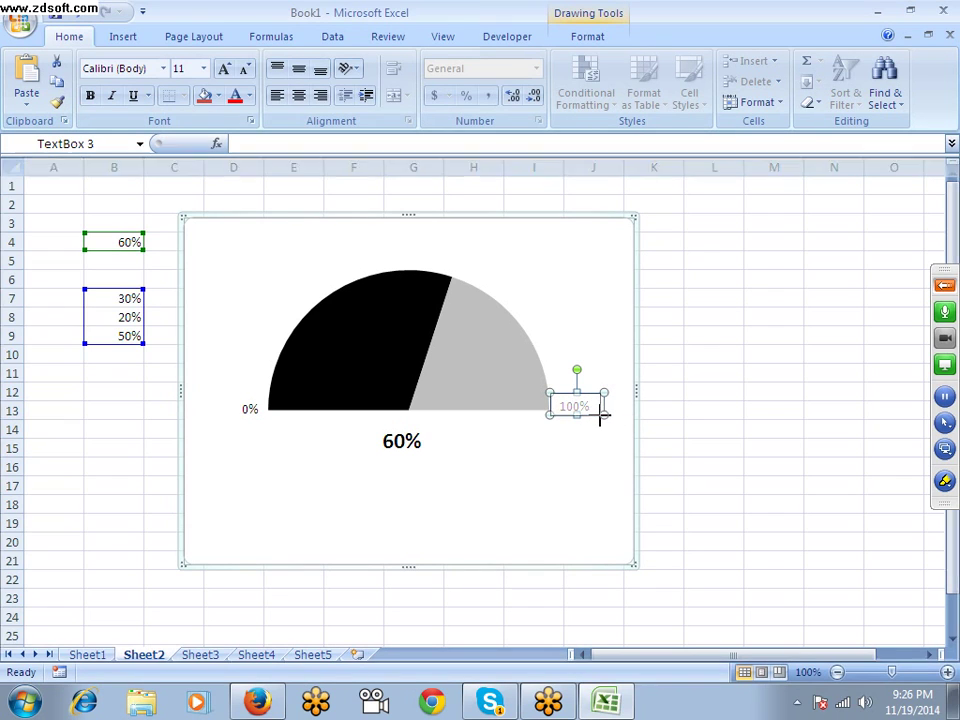
{"action": "left_click", "coordinate": [557, 441]}
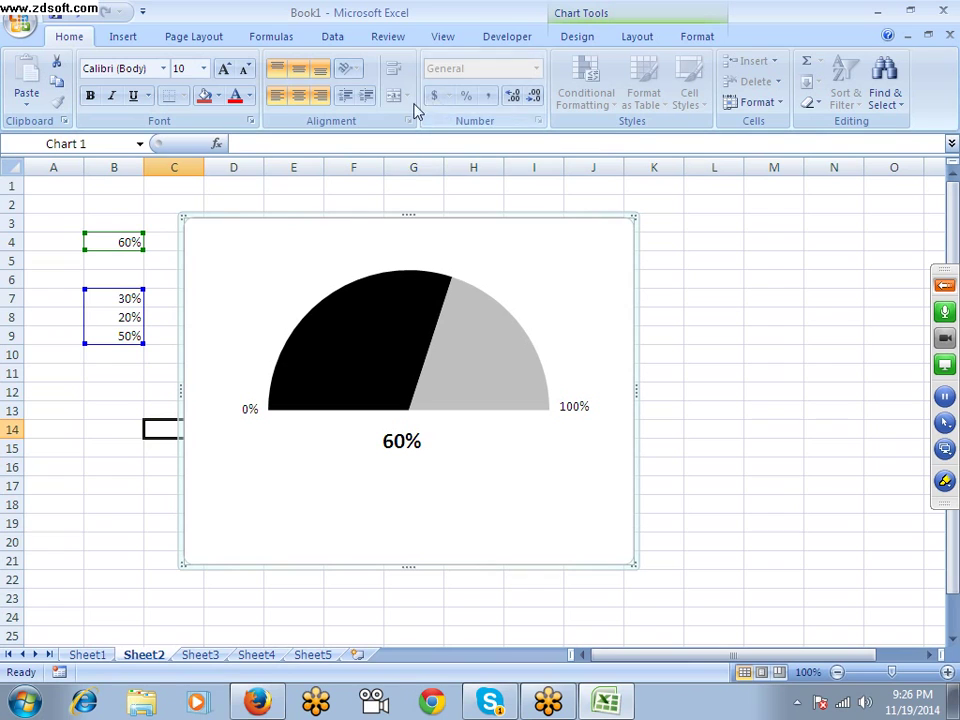
{"action": "left_click", "coordinate": [96, 244]}
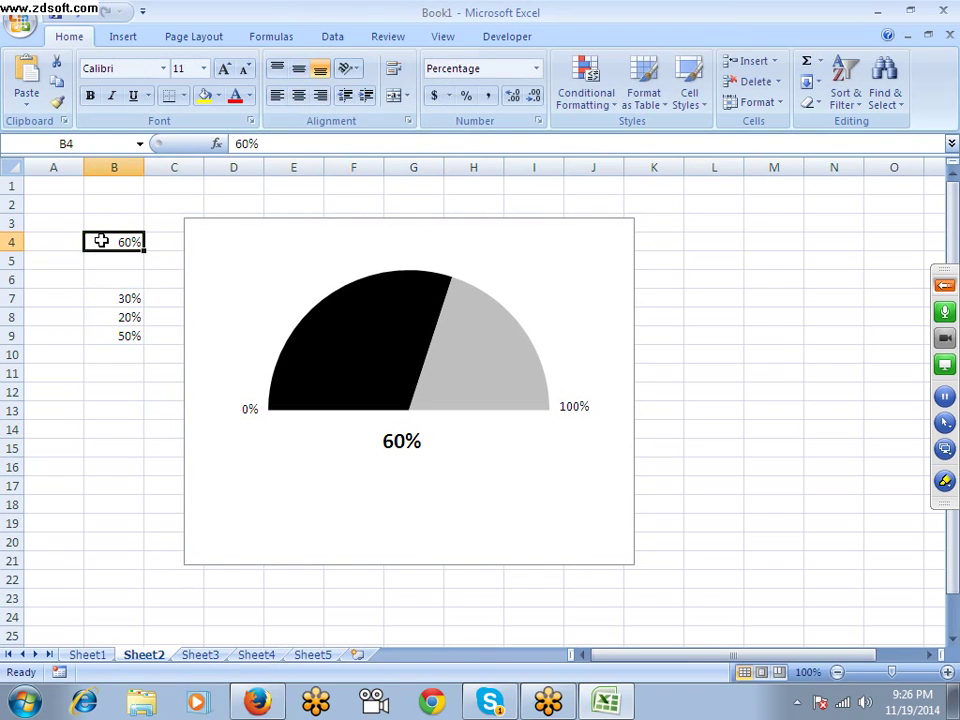
Step: Enter 50% in cell B4 so the gauge splits evenly black and grey
{"action": "type", "text": "5"}
{"action": "key", "text": "Return"}
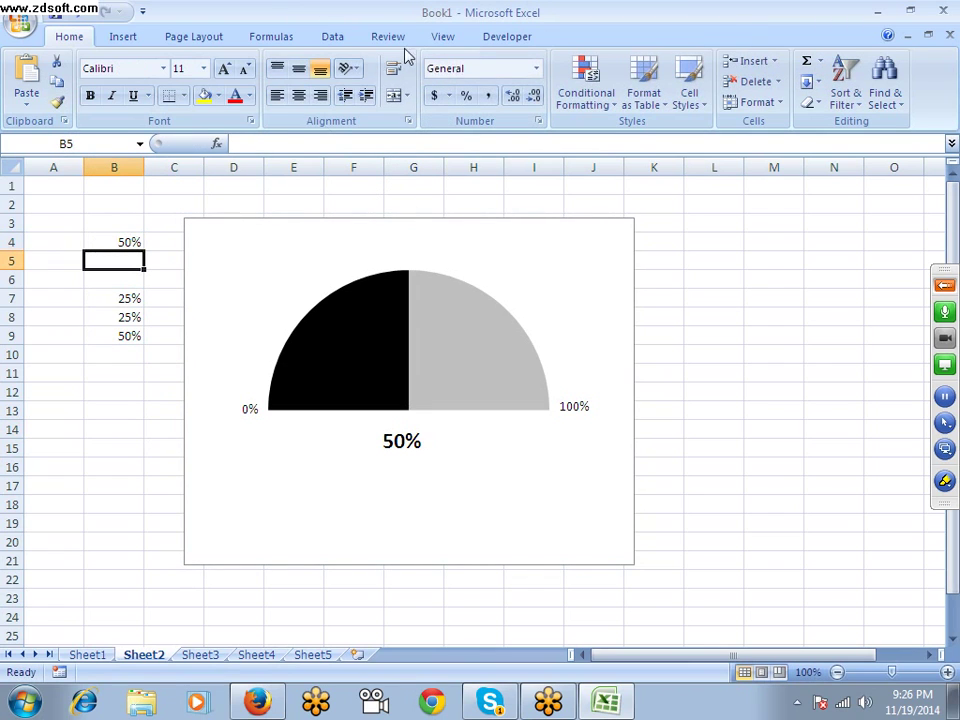
{"action": "left_click", "coordinate": [127, 38]}
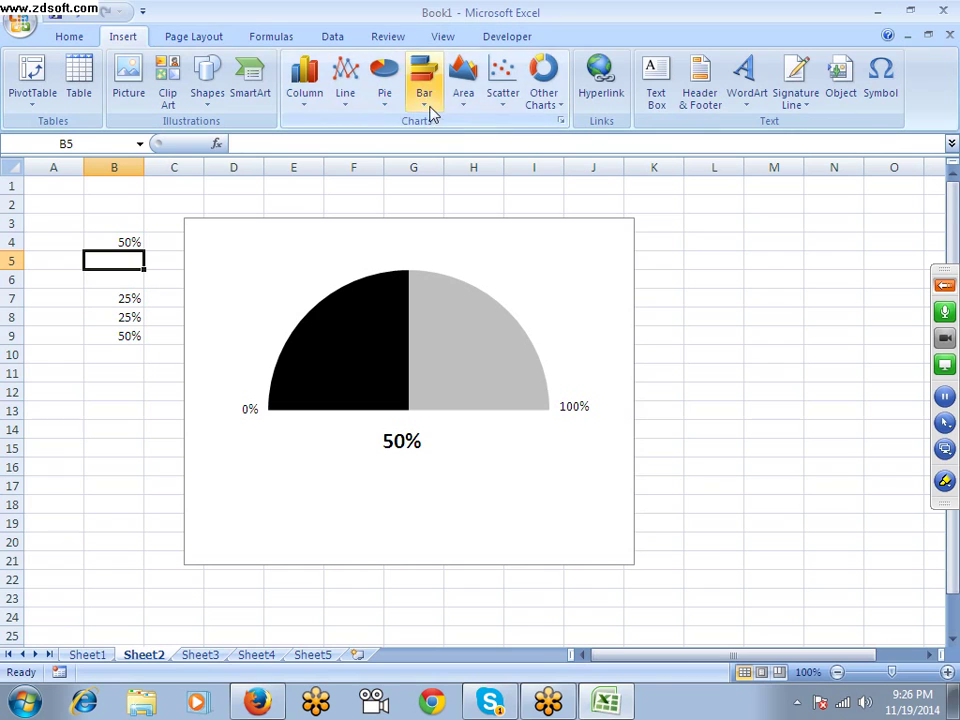
{"action": "left_click", "coordinate": [203, 98]}
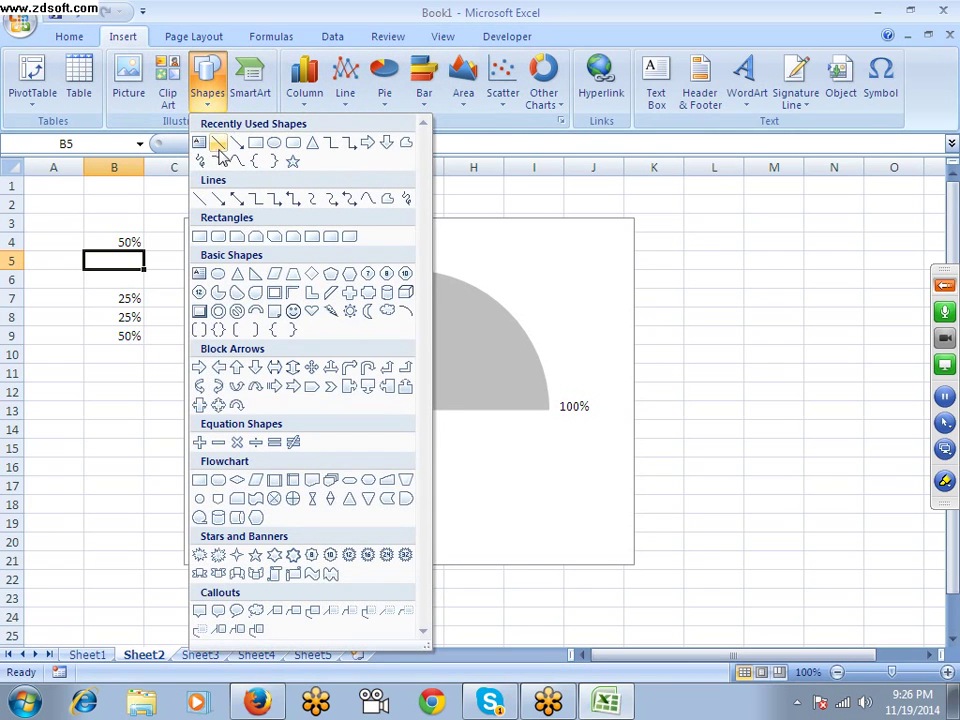
{"action": "left_click", "coordinate": [556, 236]}
{"action": "left_click", "coordinate": [557, 236]}
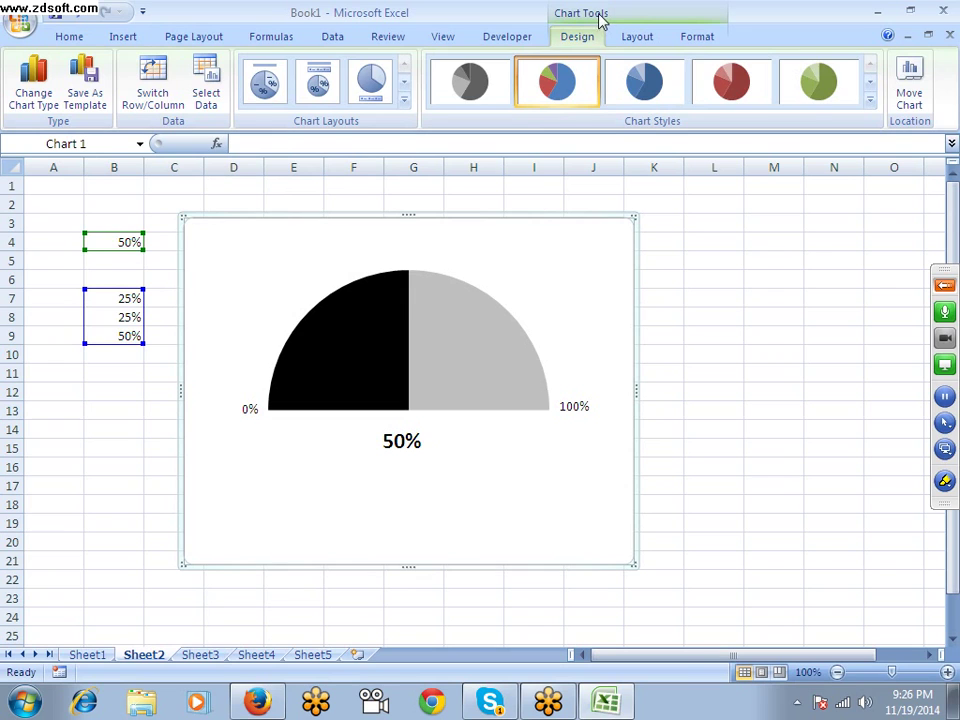
{"action": "left_click", "coordinate": [630, 37]}
{"action": "left_click", "coordinate": [251, 80]}
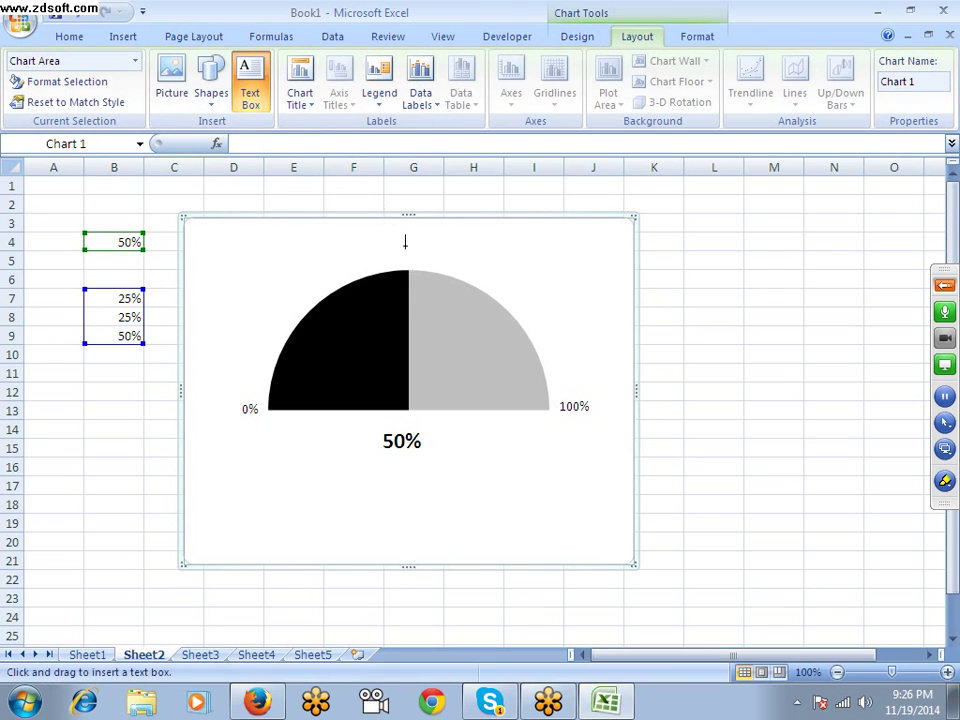
Step: Add a 50% label centred above the top of the half-circle gauge
{"action": "left_click_drag", "start_coordinate": [388, 238], "coordinate": [401, 241]}
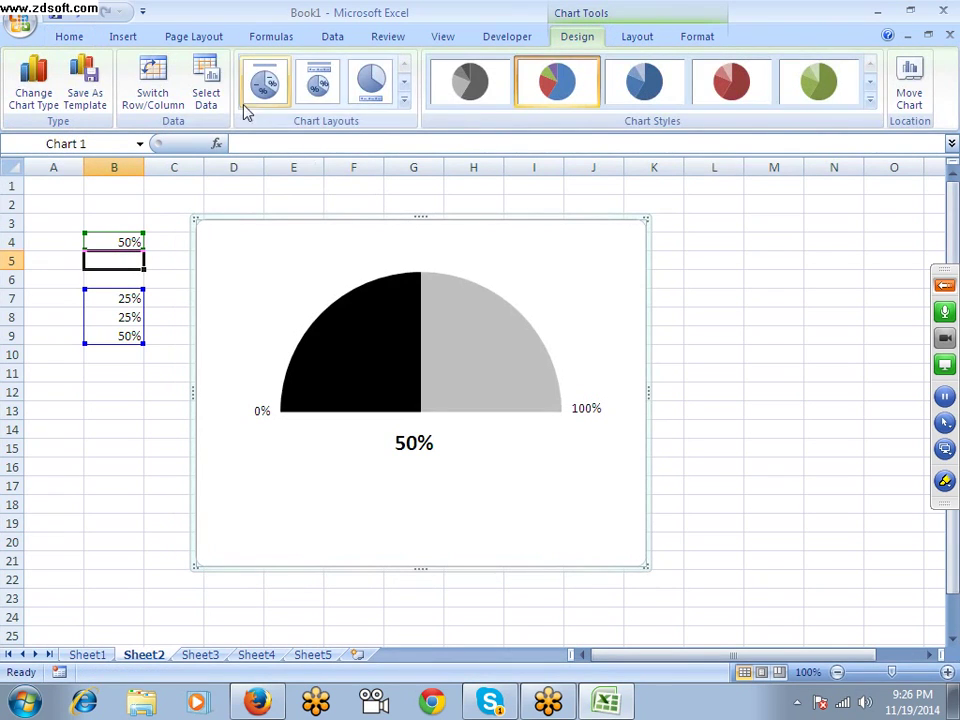
{"action": "left_click", "coordinate": [638, 38]}
{"action": "left_click", "coordinate": [251, 84]}
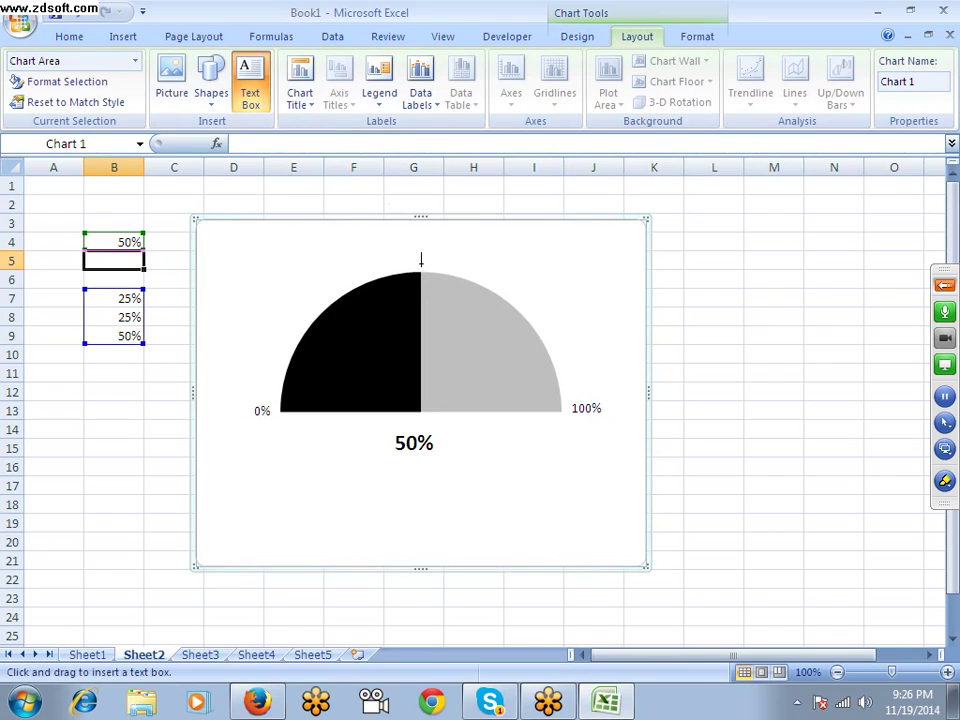
{"action": "left_click_drag", "start_coordinate": [440, 268], "coordinate": [441, 271]}
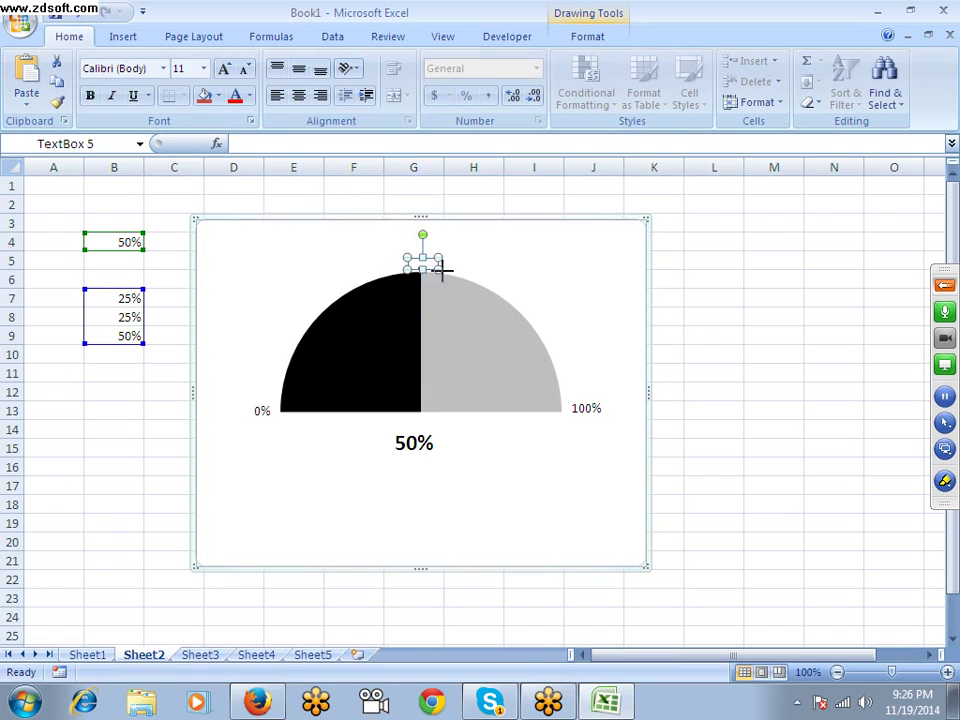
{"action": "type", "text": "50%"}
{"action": "left_click_drag", "start_coordinate": [424, 263], "coordinate": [427, 251]}
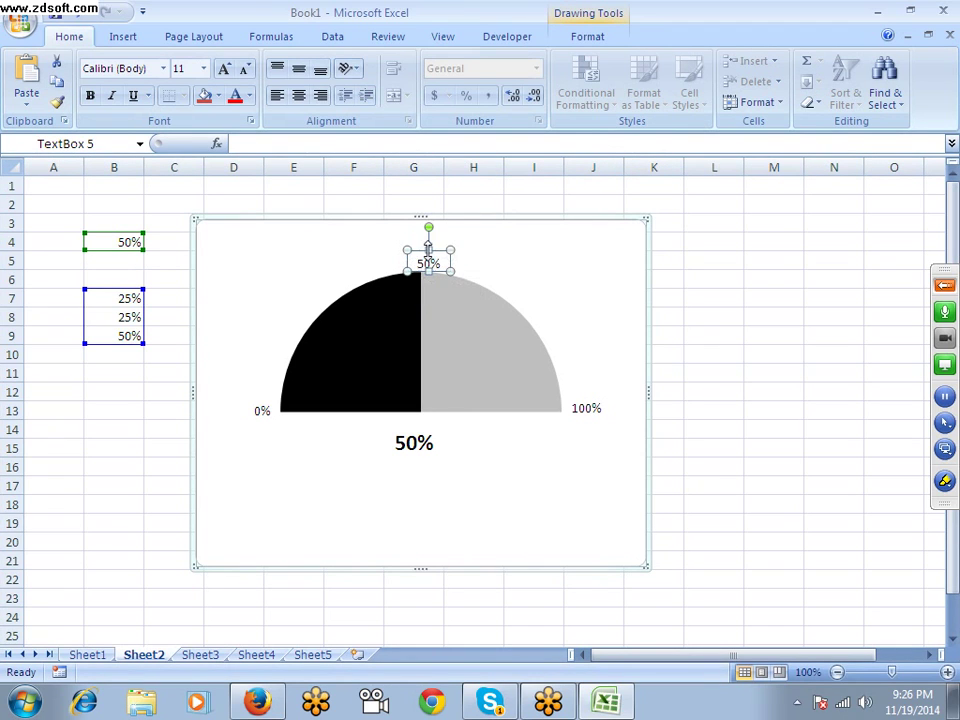
{"action": "double_click", "coordinate": [414, 252]}
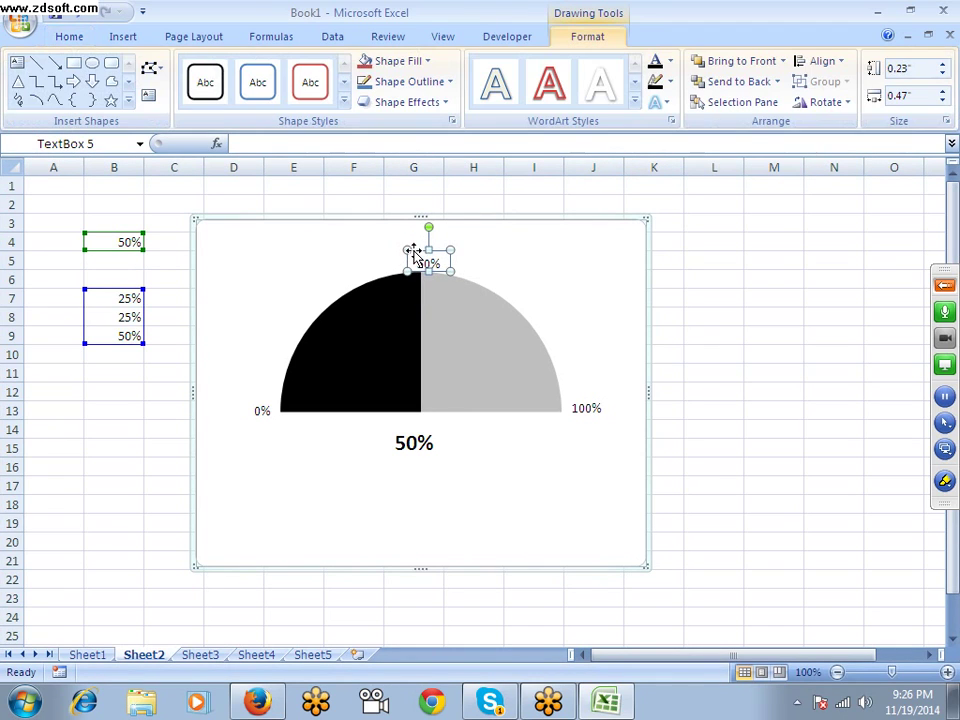
{"action": "left_click_drag", "start_coordinate": [416, 252], "coordinate": [407, 256]}
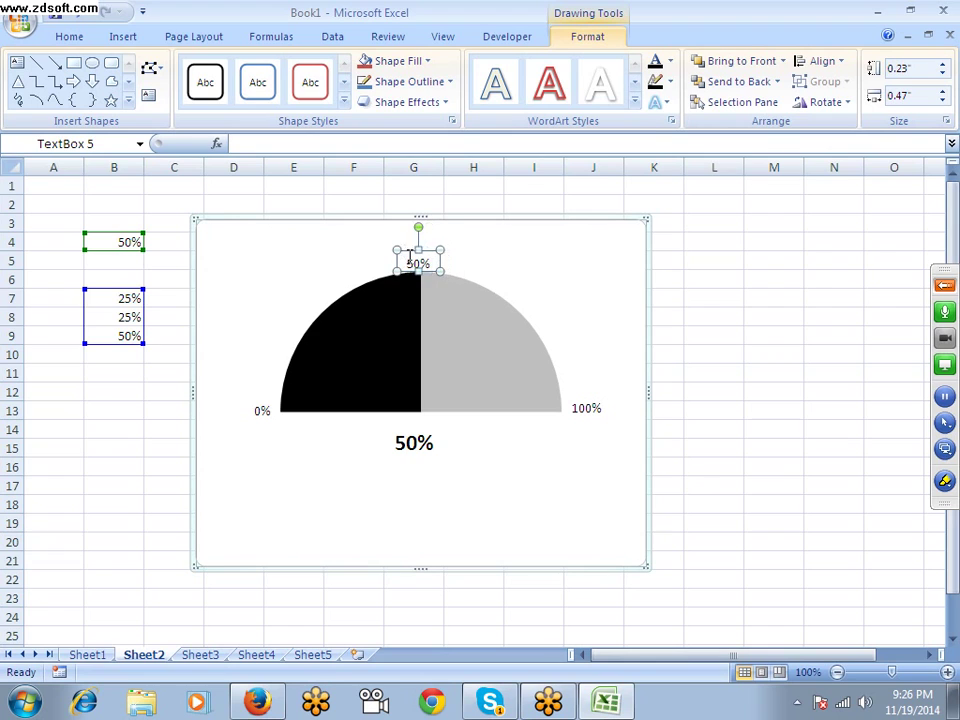
{"action": "left_click", "coordinate": [118, 402]}
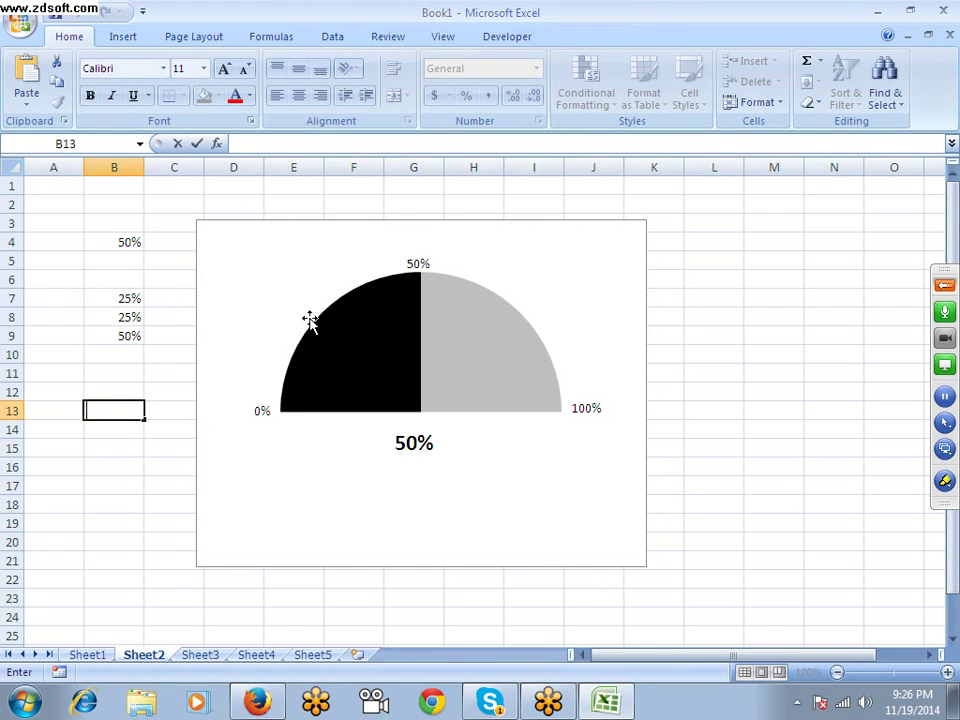
Step: Test the gauge by entering 10%, 30%, 14%, 25%, 30% and 60% in B4
{"action": "left_click", "coordinate": [111, 241]}
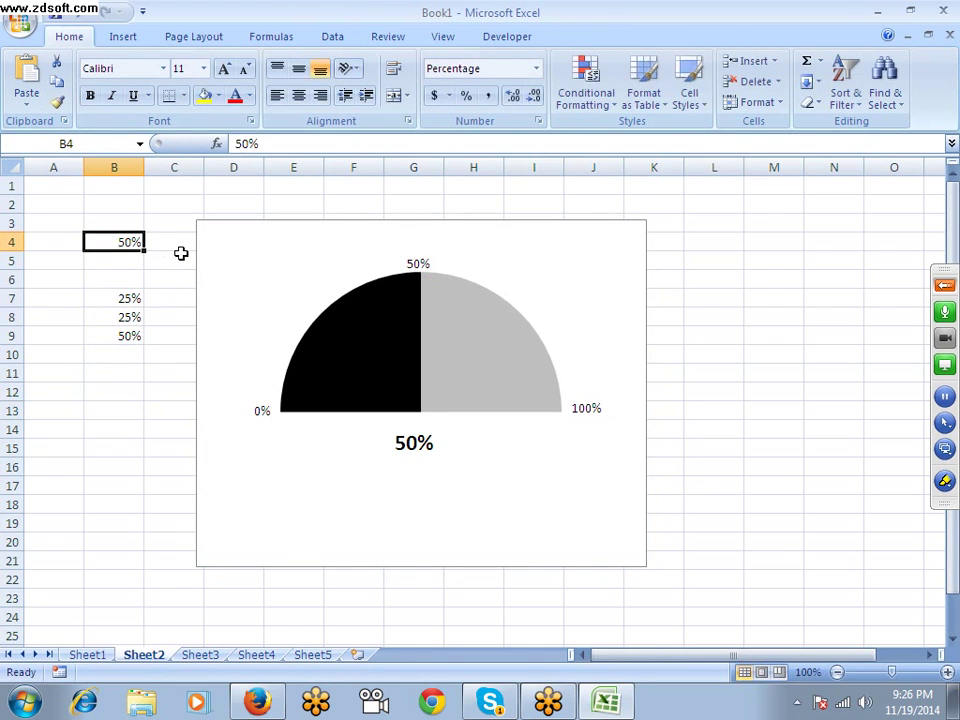
{"action": "type", "text": "10"}
{"action": "key", "text": "Return"}
{"action": "key", "text": "Up"}
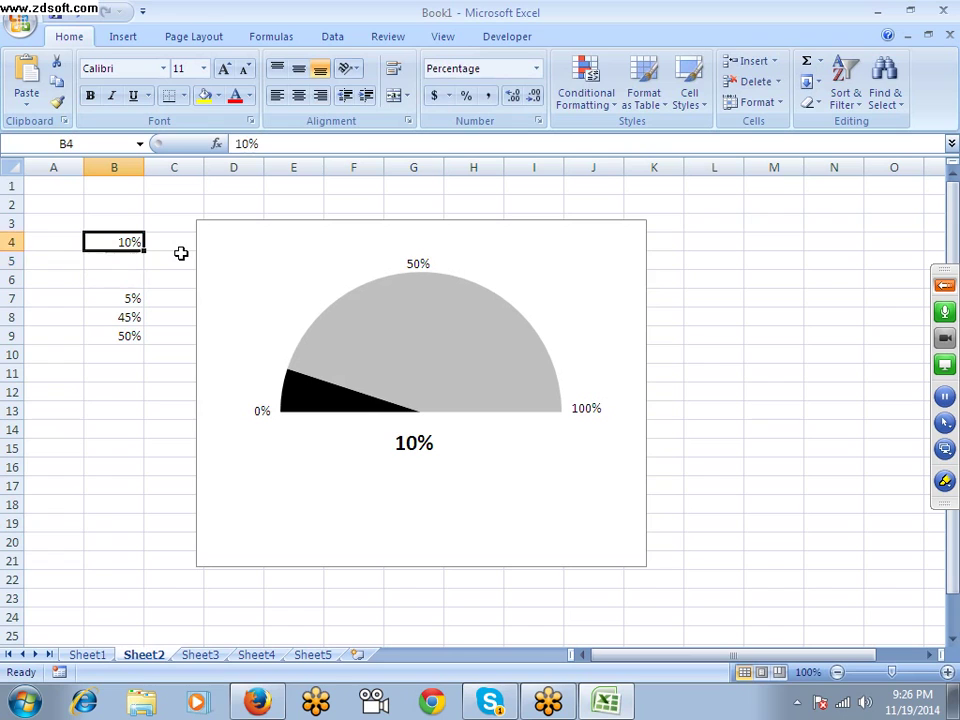
{"action": "type", "text": "30"}
{"action": "key", "text": "Return"}
{"action": "key", "text": "Up"}
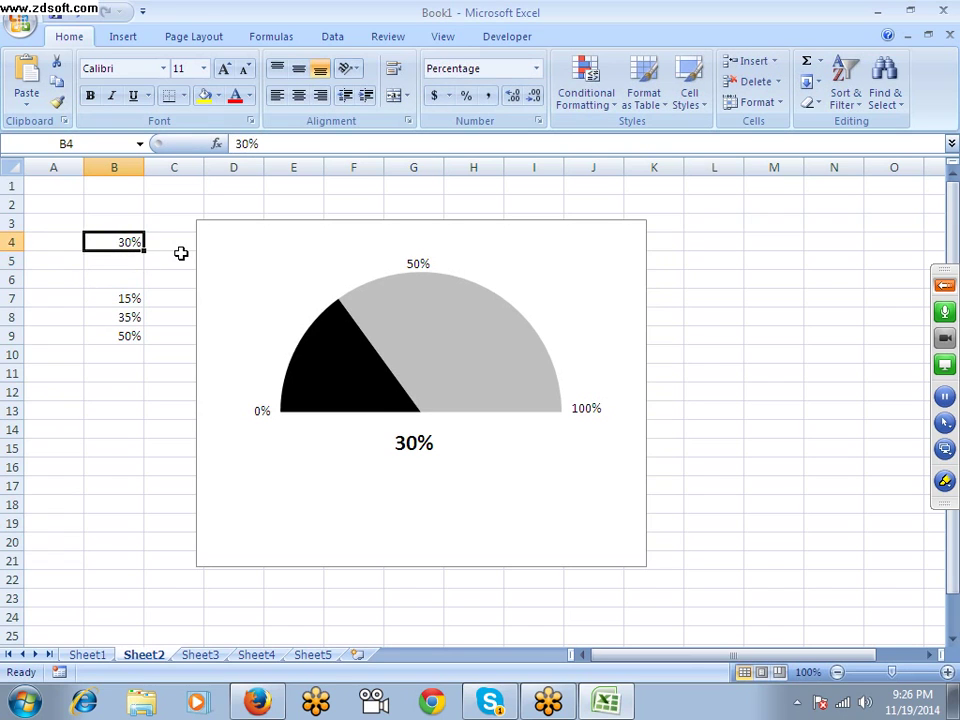
{"action": "type", "text": "14"}
{"action": "key", "text": "Return"}
{"action": "key", "text": "Up"}
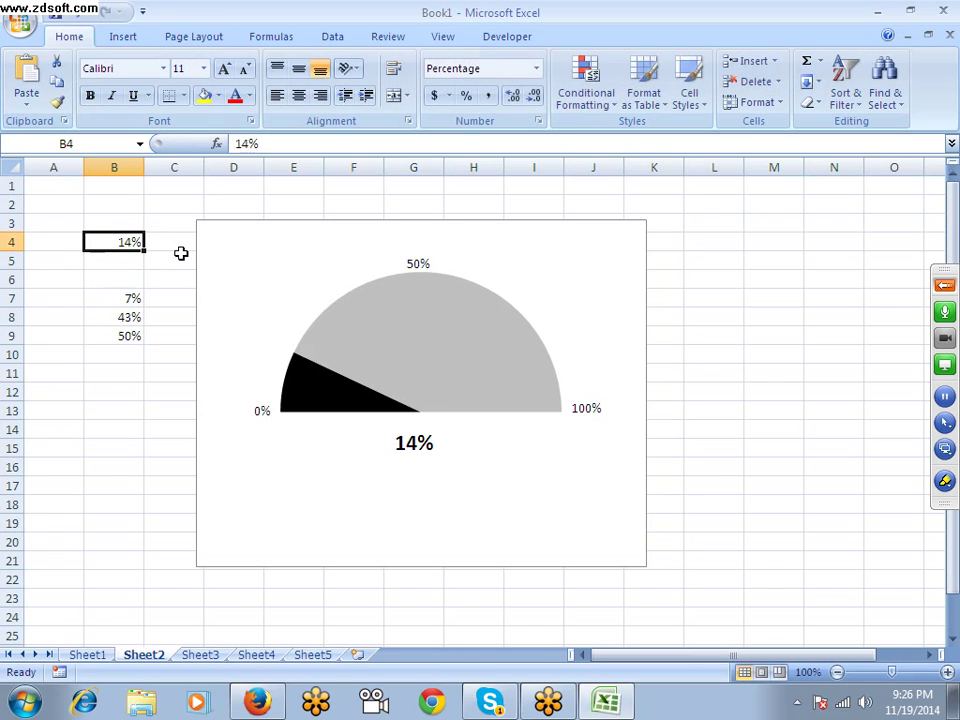
{"action": "type", "text": "25"}
{"action": "key", "text": "Return"}
{"action": "key", "text": "Up"}
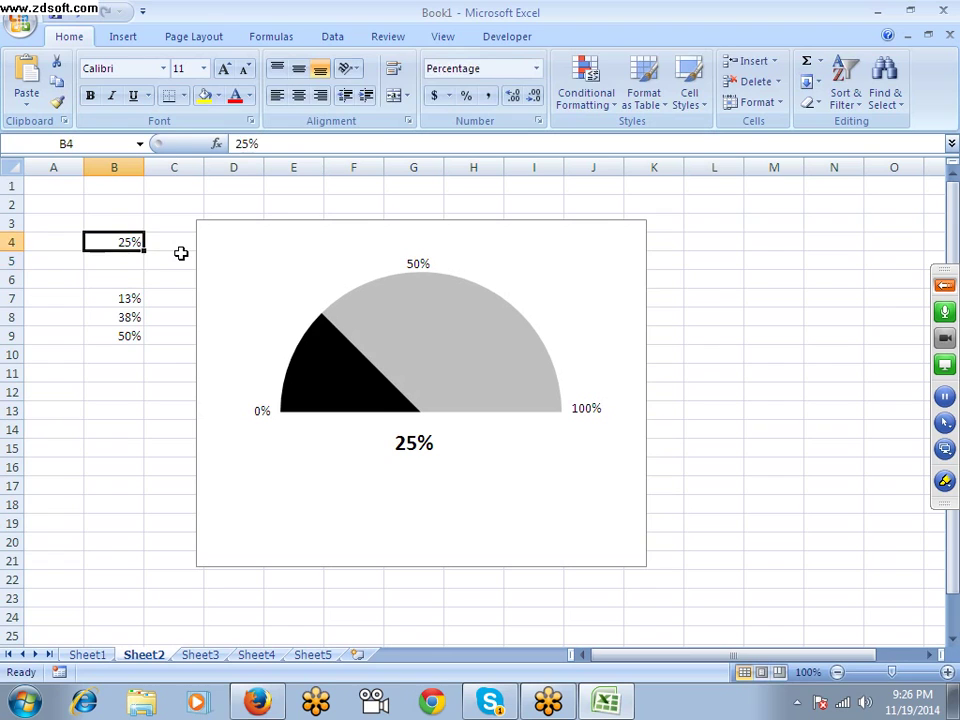
{"action": "type", "text": "30"}
{"action": "key", "text": "Return"}
{"action": "key", "text": "Up"}
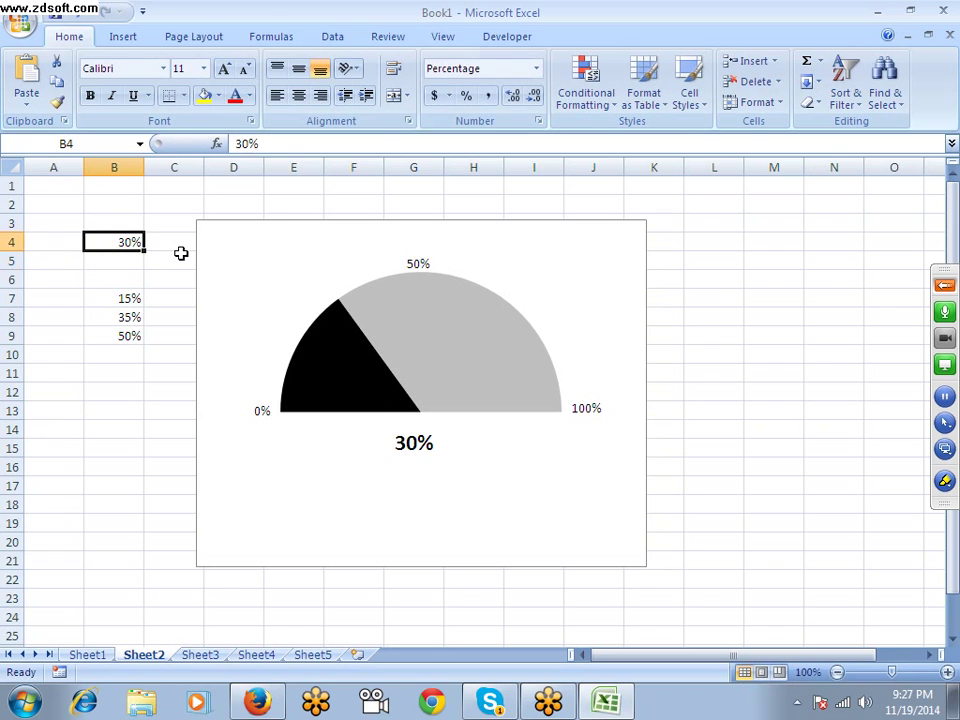
{"action": "type", "text": "6"}
{"action": "key", "text": "Return"}
Step: Continue testing with 65%, 98% and 32%, finishing with 25% in B4
{"action": "key", "text": "Up"}
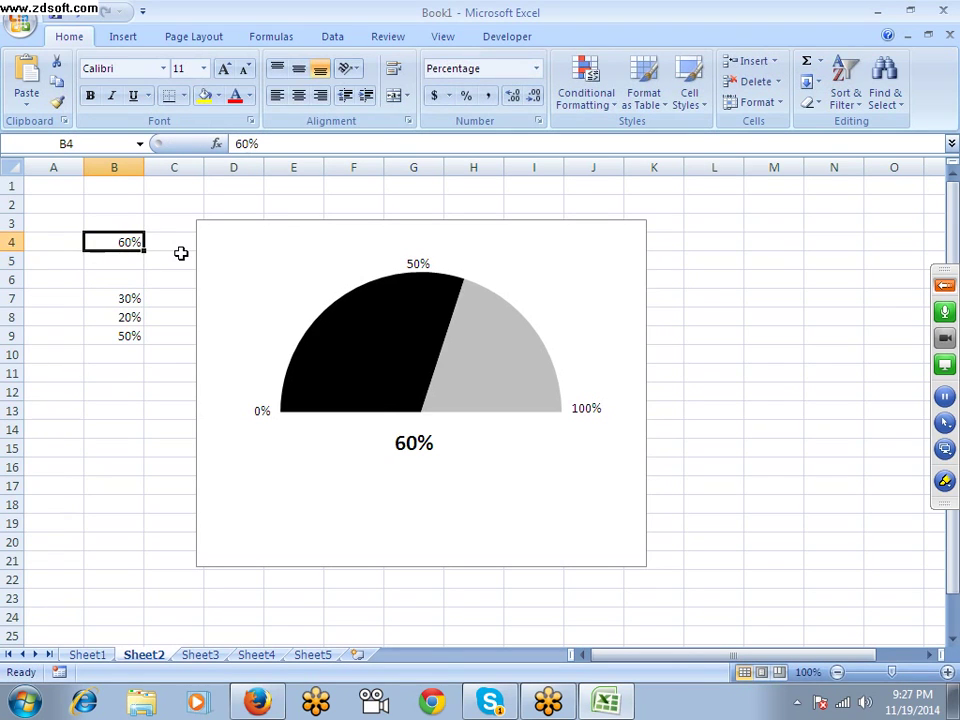
{"action": "type", "text": "65"}
{"action": "key", "text": "Return"}
{"action": "key", "text": "Up"}
{"action": "type", "text": "1"}
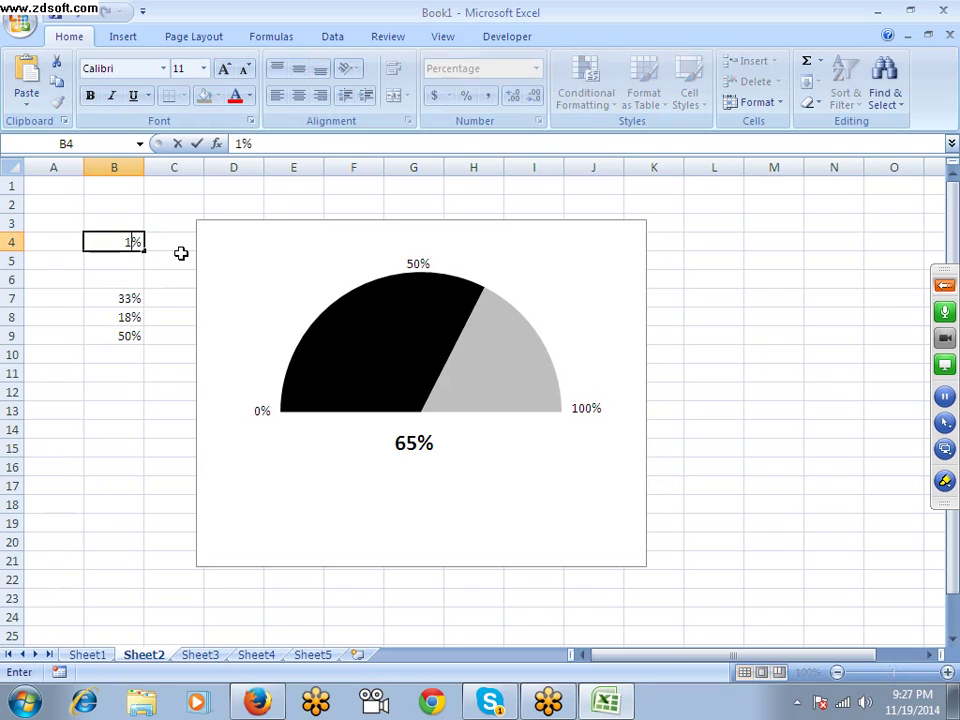
{"action": "key", "text": "Escape"}
{"action": "type", "text": "98"}
{"action": "key", "text": "Return"}
{"action": "key", "text": "Up"}
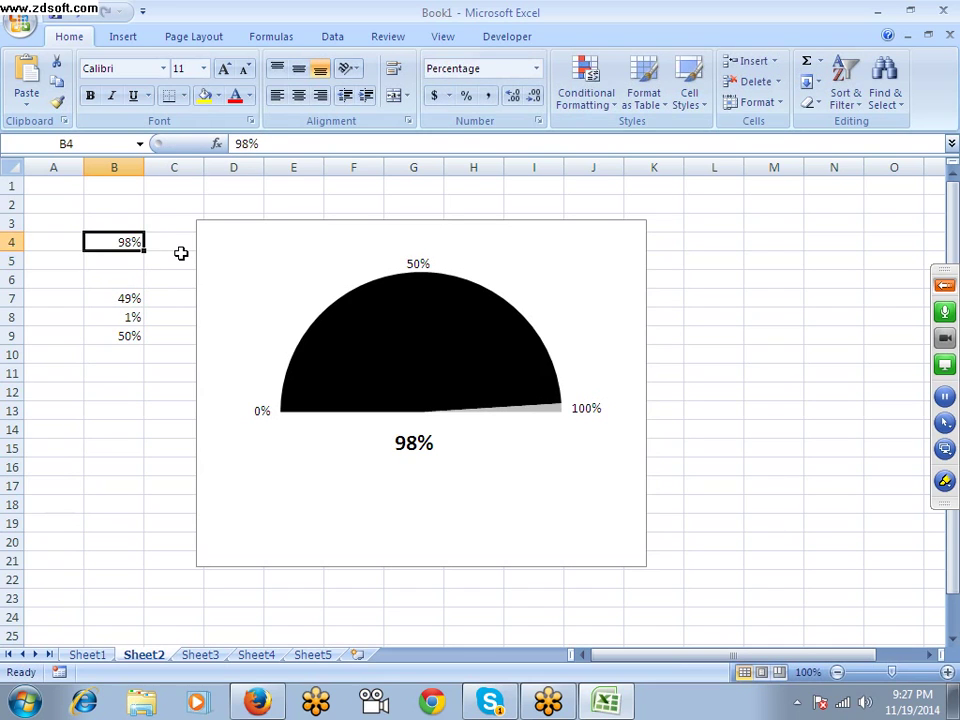
{"action": "type", "text": "32"}
{"action": "key", "text": "Return"}
{"action": "key", "text": "Up"}
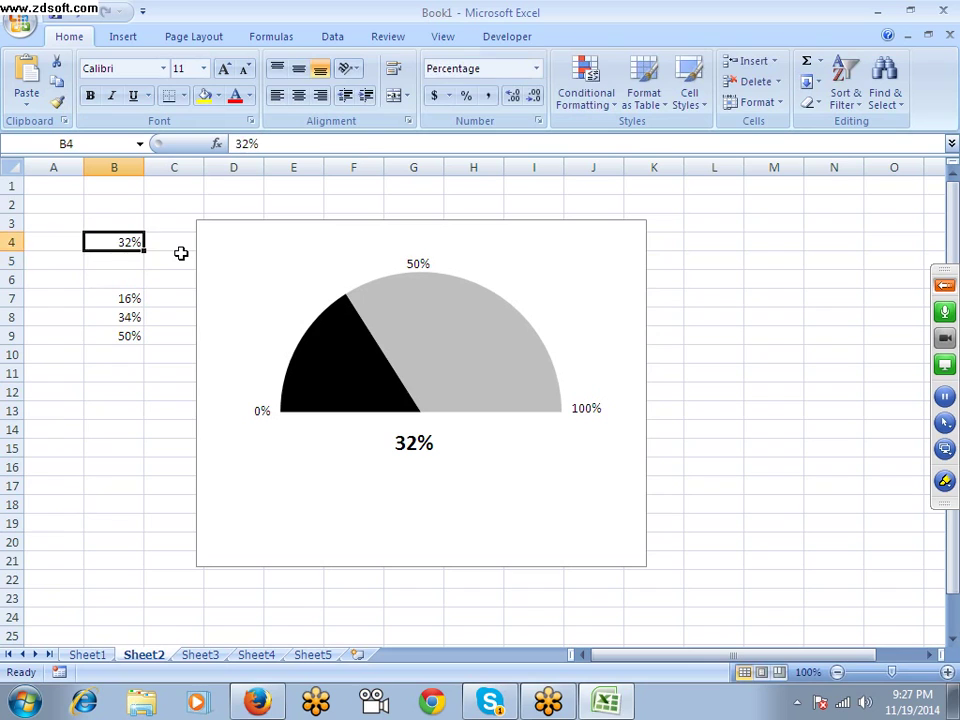
{"action": "type", "text": "25"}
{"action": "key", "text": "Return"}
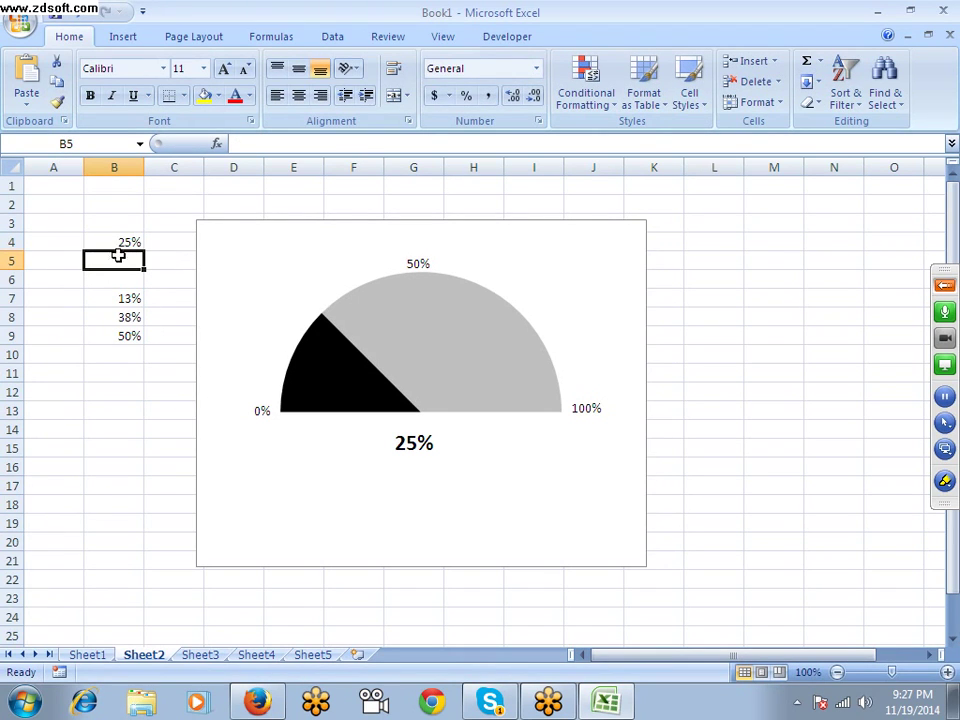
{"action": "key", "text": "Up"}
{"action": "key", "text": "Down"}
{"action": "key", "text": "Down"}
{"action": "key", "text": "Down"}
{"action": "key", "text": "Down"}
{"action": "key", "text": "Down"}
{"action": "key", "text": "Down"}
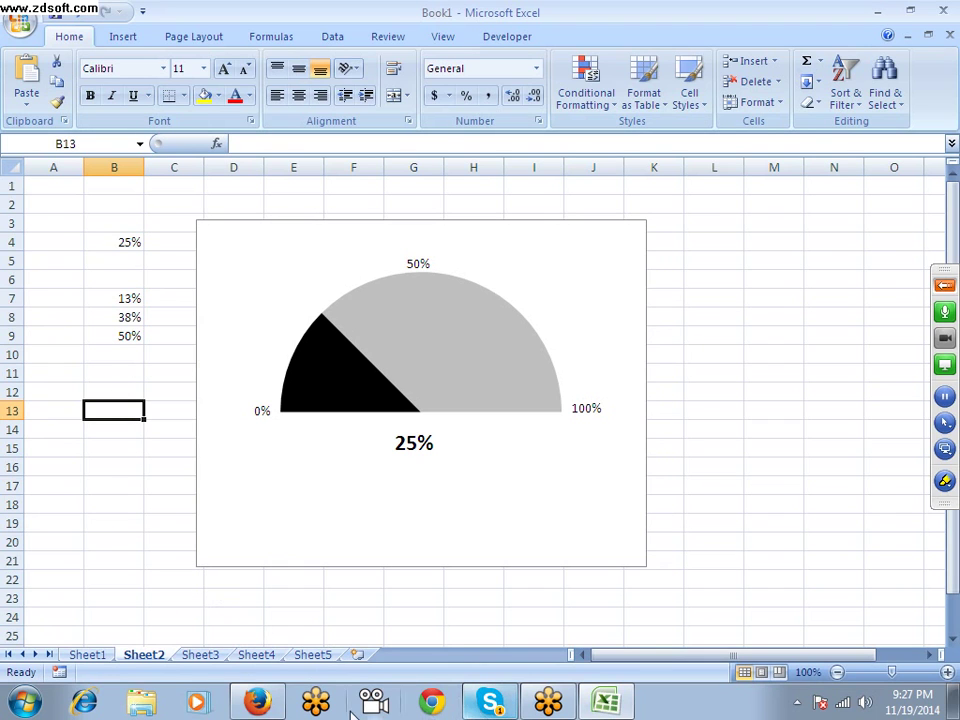
Step: Go to gmail.com in Internet Explorer
{"action": "left_click", "coordinate": [83, 703]}
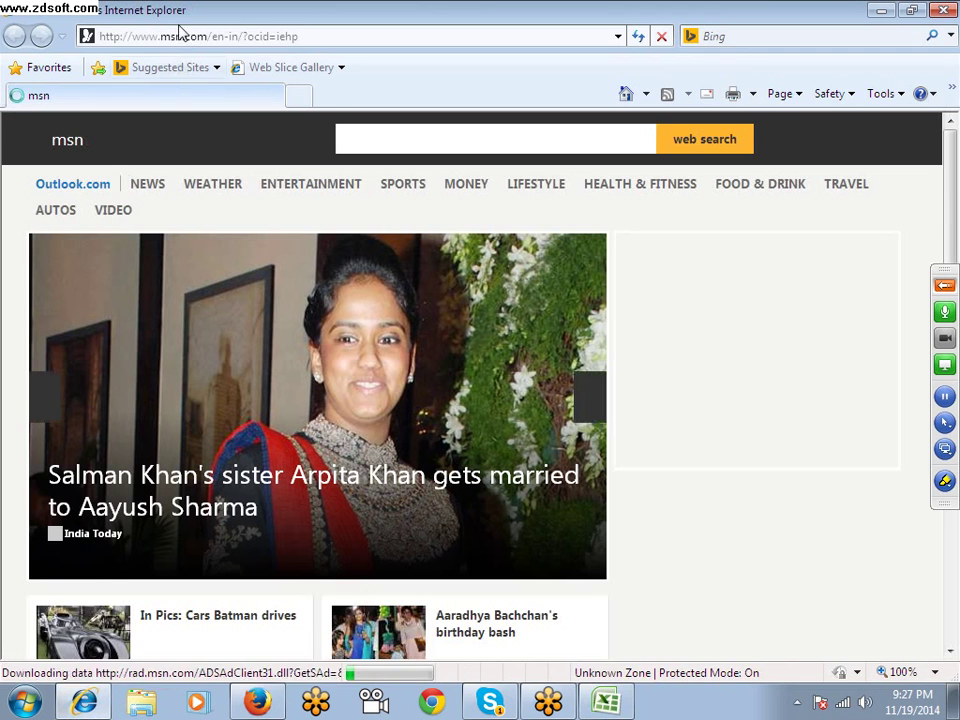
{"action": "left_click", "coordinate": [200, 35]}
{"action": "type", "text": "gm"}
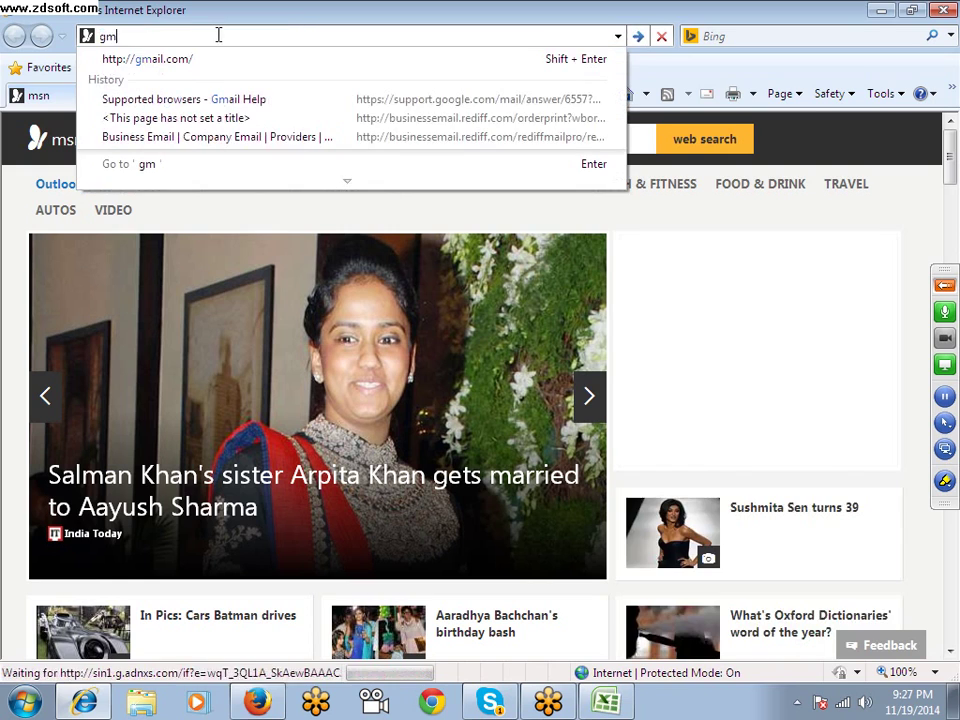
{"action": "key", "text": "Down"}
{"action": "key", "text": "Return"}
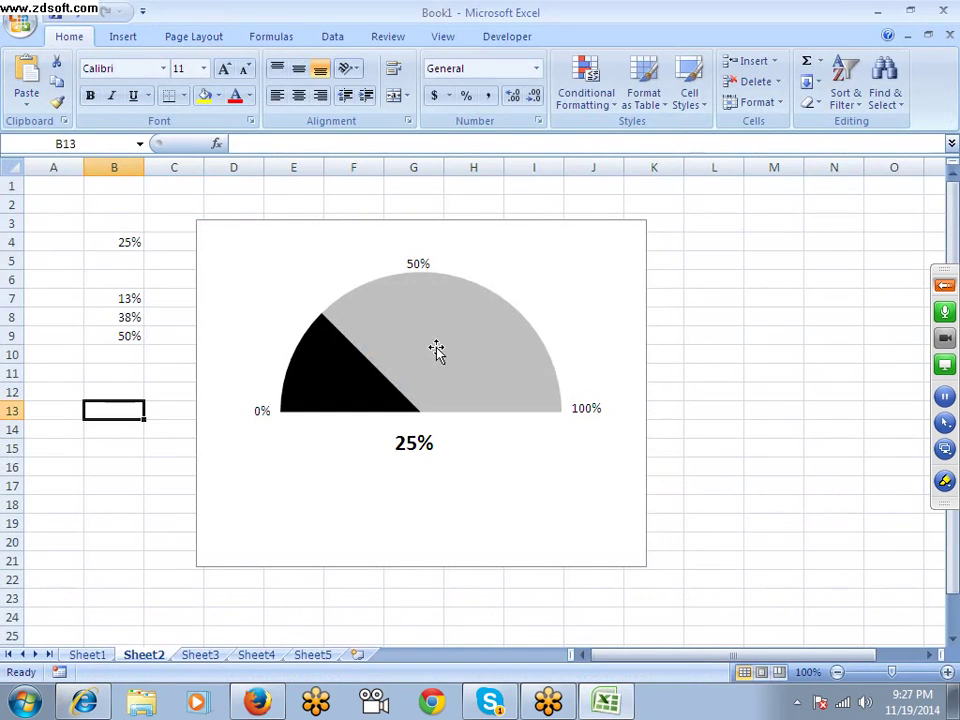
Step: Start recording the GoToMeeting session and bring the Gmail inbox to the front
{"action": "left_click", "coordinate": [944, 285]}
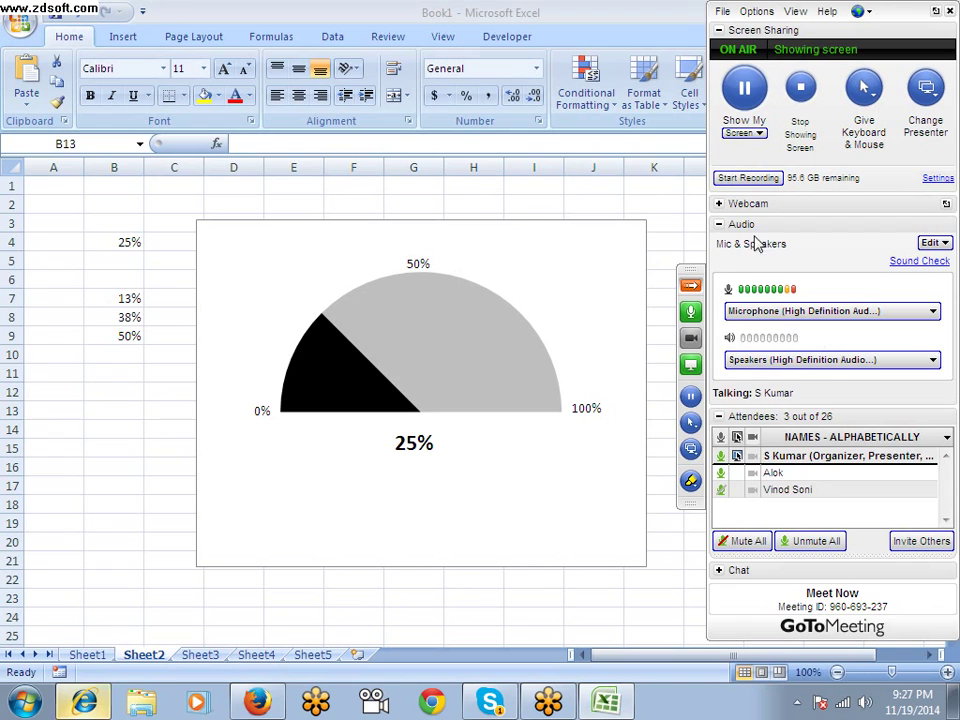
{"action": "left_click", "coordinate": [745, 178]}
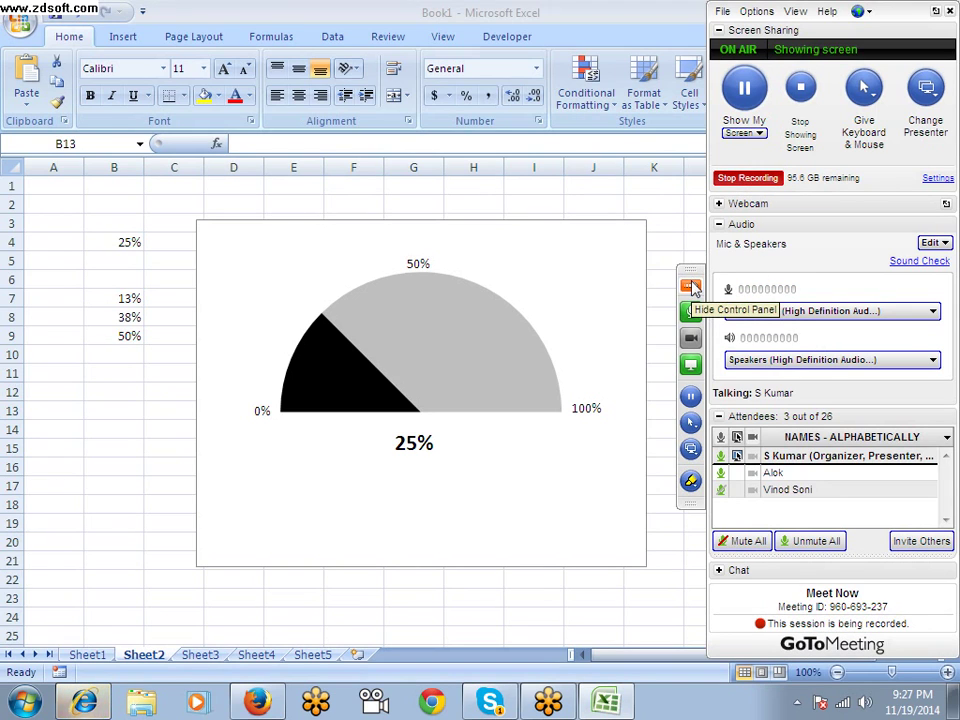
{"action": "left_click", "coordinate": [100, 704]}
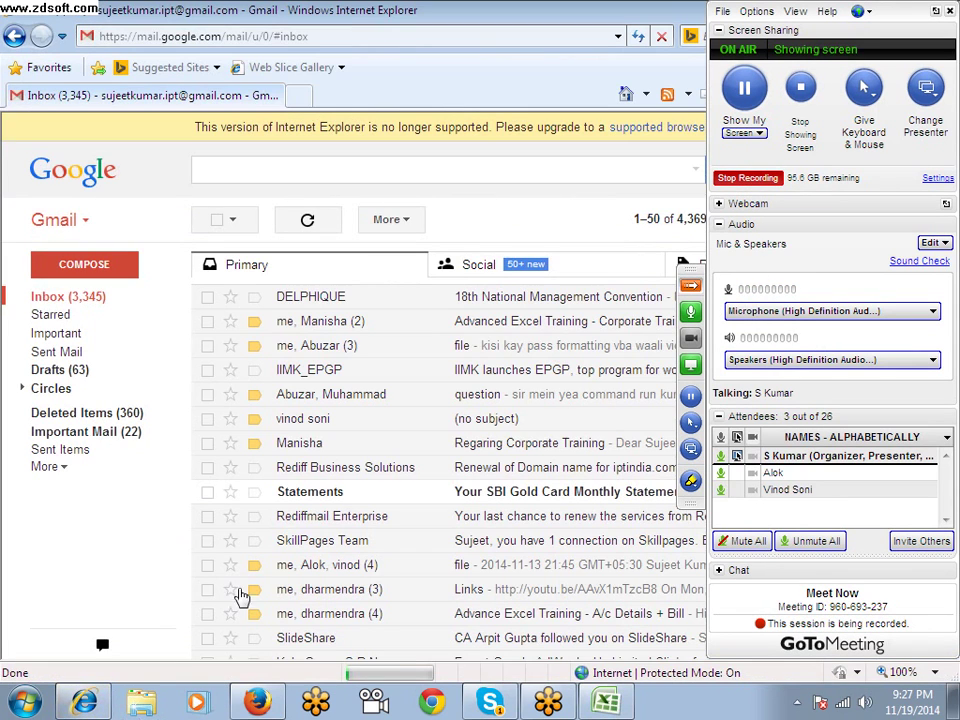
Step: Find the email with the speedometer-chart YouTube link and follow the link
{"action": "scroll", "coordinate": [426, 533], "scroll_direction": "down", "scroll_amount": 1}
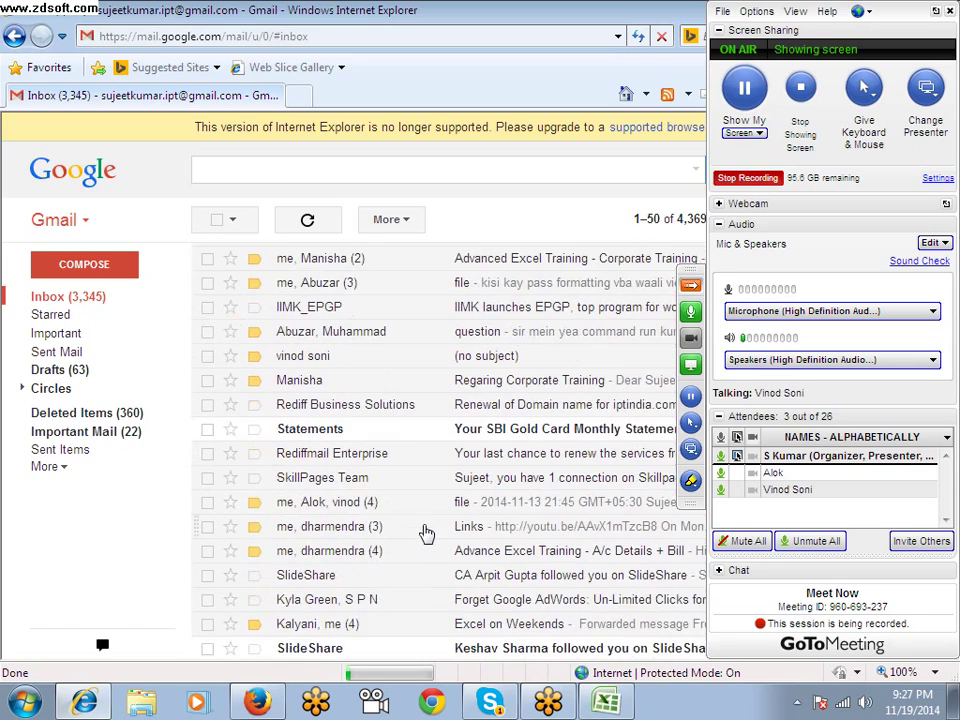
{"action": "scroll", "coordinate": [426, 533], "scroll_direction": "down", "scroll_amount": 1}
{"action": "scroll", "coordinate": [426, 533], "scroll_direction": "down", "scroll_amount": 1}
{"action": "scroll", "coordinate": [426, 533], "scroll_direction": "down", "scroll_amount": 1}
{"action": "scroll", "coordinate": [426, 533], "scroll_direction": "down", "scroll_amount": 1}
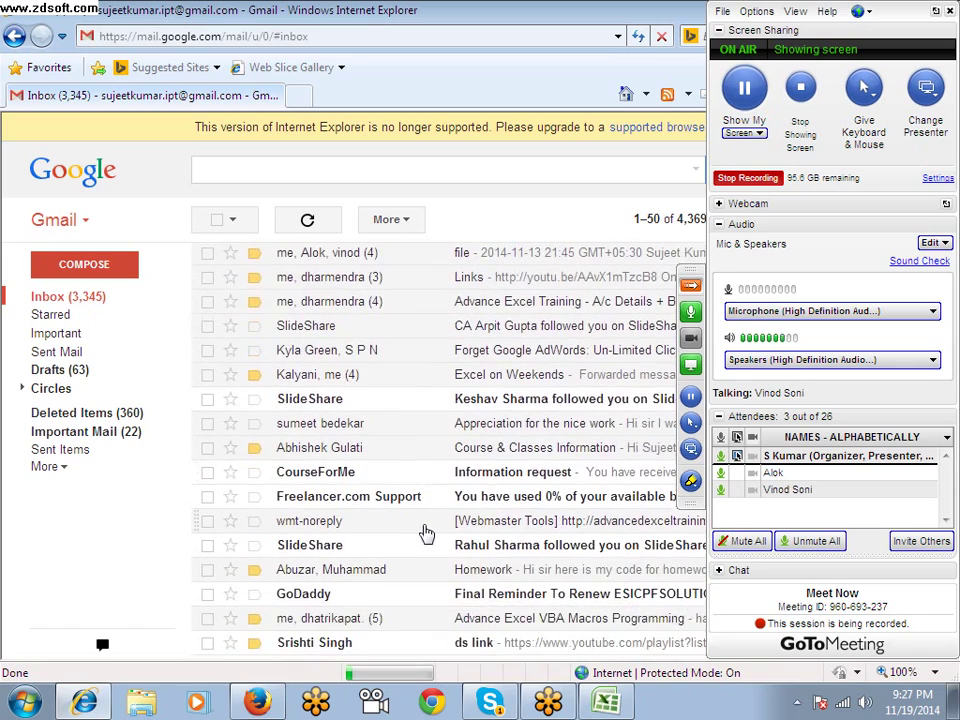
{"action": "scroll", "coordinate": [426, 533], "scroll_direction": "down", "scroll_amount": 1}
{"action": "scroll", "coordinate": [426, 533], "scroll_direction": "down", "scroll_amount": 1}
{"action": "scroll", "coordinate": [390, 550], "scroll_direction": "down", "scroll_amount": 1}
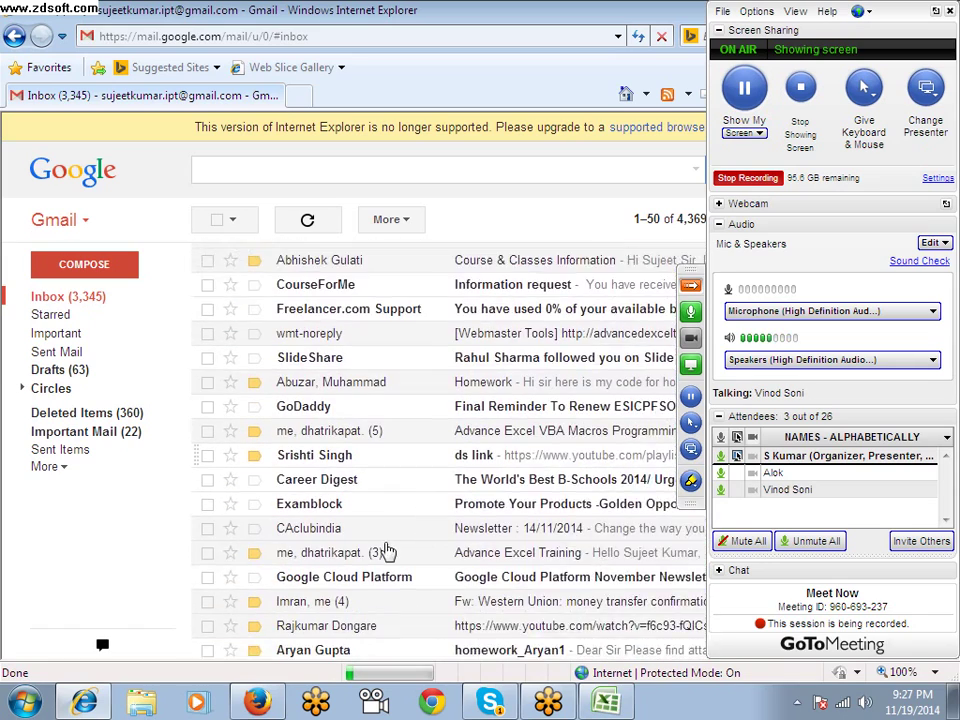
{"action": "scroll", "coordinate": [388, 551], "scroll_direction": "down", "scroll_amount": 1}
{"action": "scroll", "coordinate": [388, 551], "scroll_direction": "down", "scroll_amount": 1}
{"action": "scroll", "coordinate": [388, 551], "scroll_direction": "down", "scroll_amount": 1}
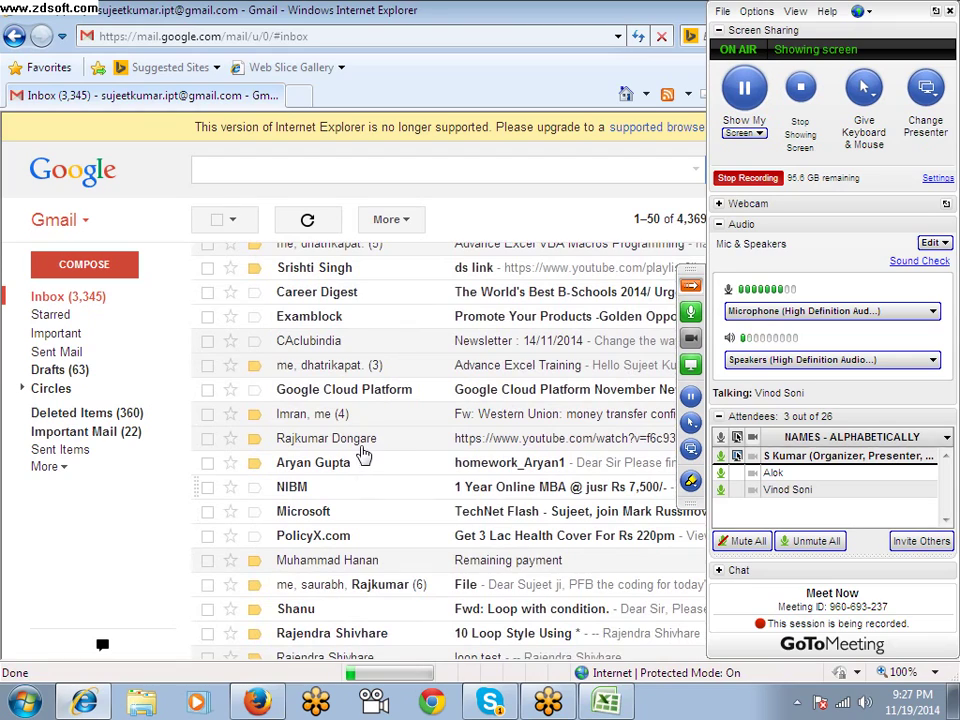
{"action": "left_click", "coordinate": [362, 450]}
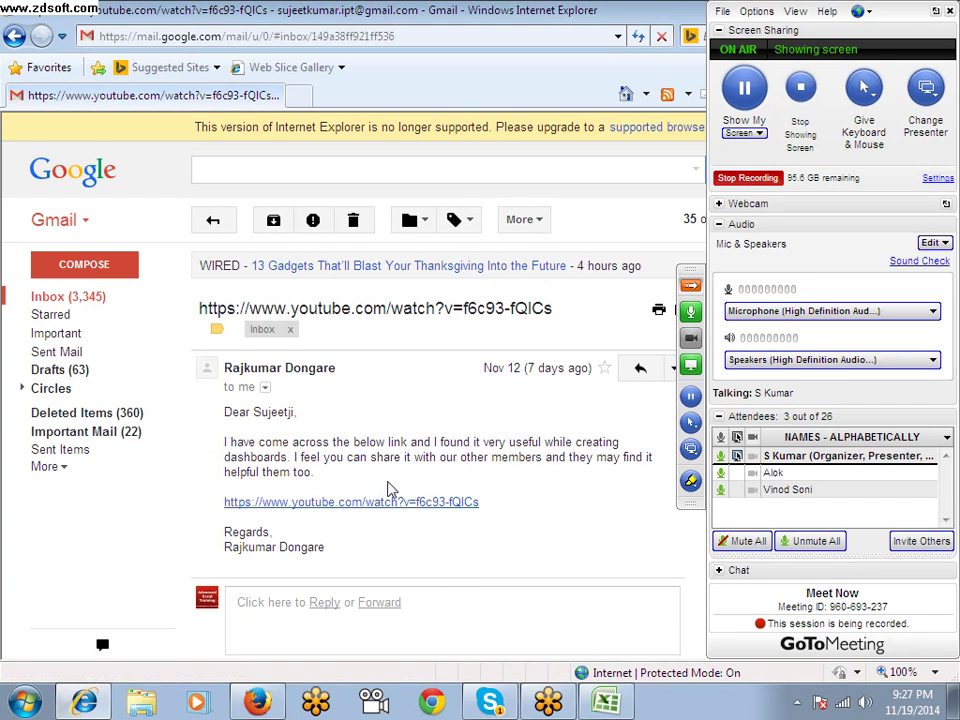
{"action": "left_click", "coordinate": [389, 508]}
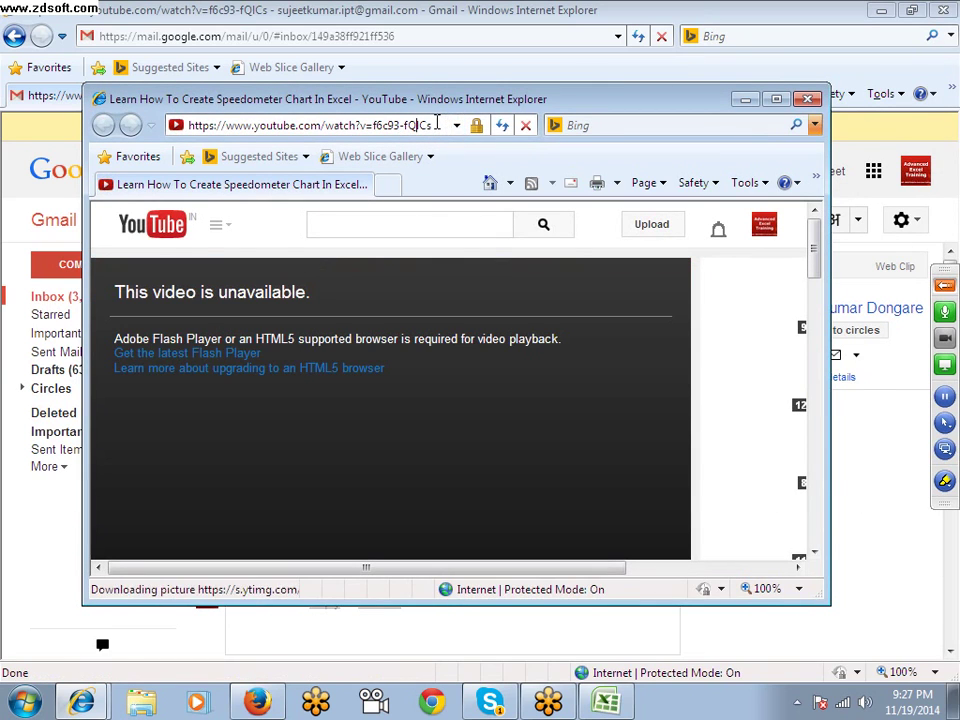
Step: Select the video's web address, close the unavailable video window and return to Excel
{"action": "left_click_drag", "start_coordinate": [450, 125], "coordinate": [195, 128]}
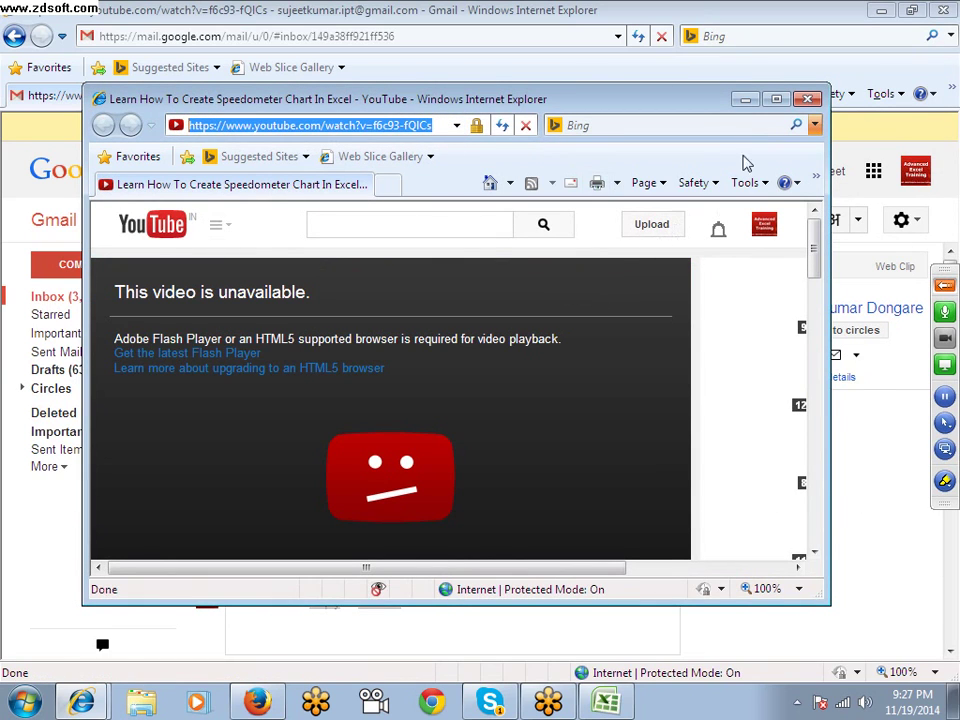
{"action": "left_click", "coordinate": [812, 99]}
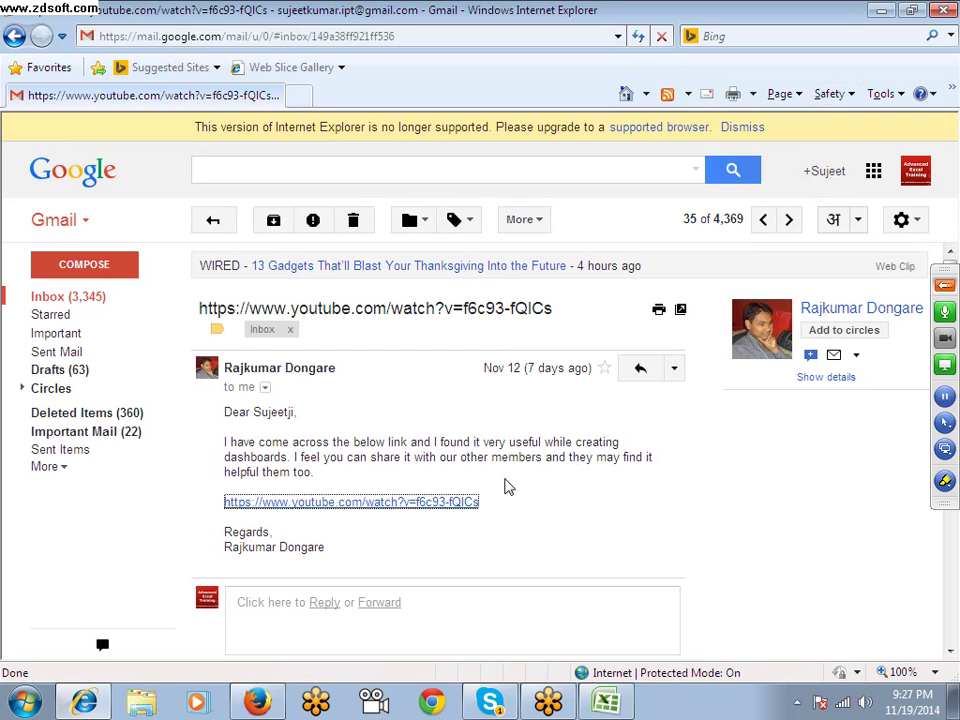
{"action": "left_click", "coordinate": [503, 476]}
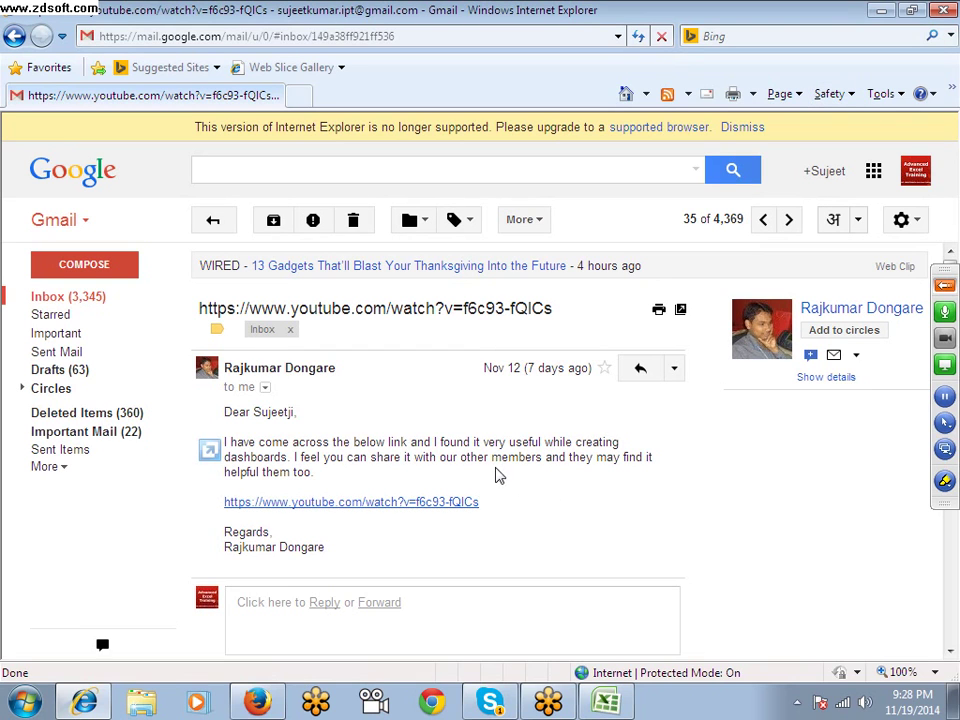
{"action": "key", "text": "alt+Tab"}
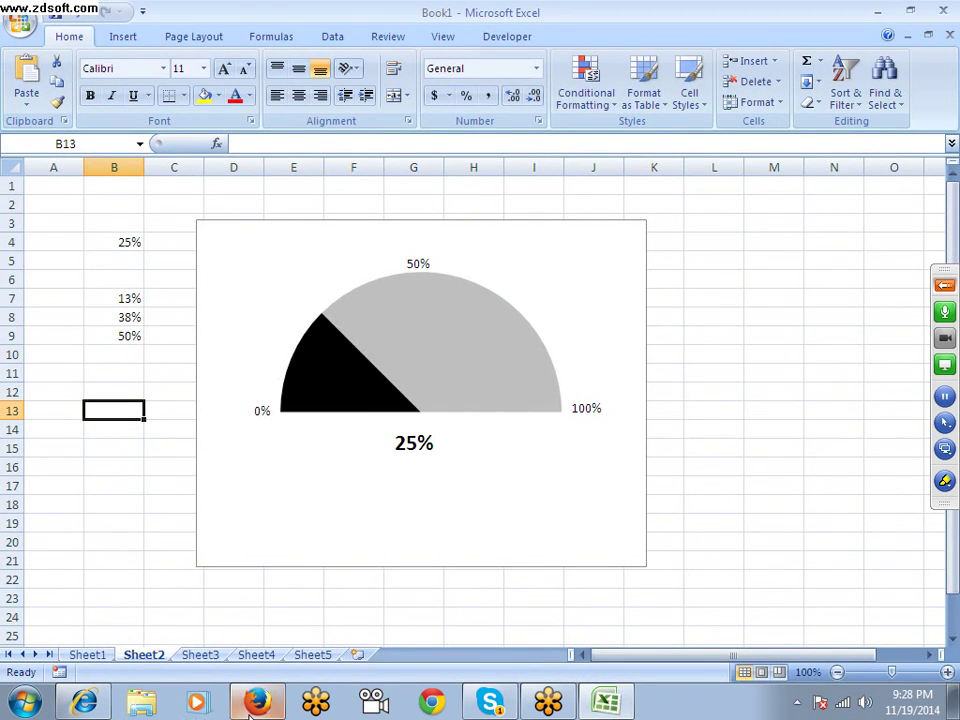
Step: Load the copied speedometer-chart YouTube address in a new Firefox tab
{"action": "left_click", "coordinate": [257, 702]}
{"action": "left_click", "coordinate": [225, 13]}
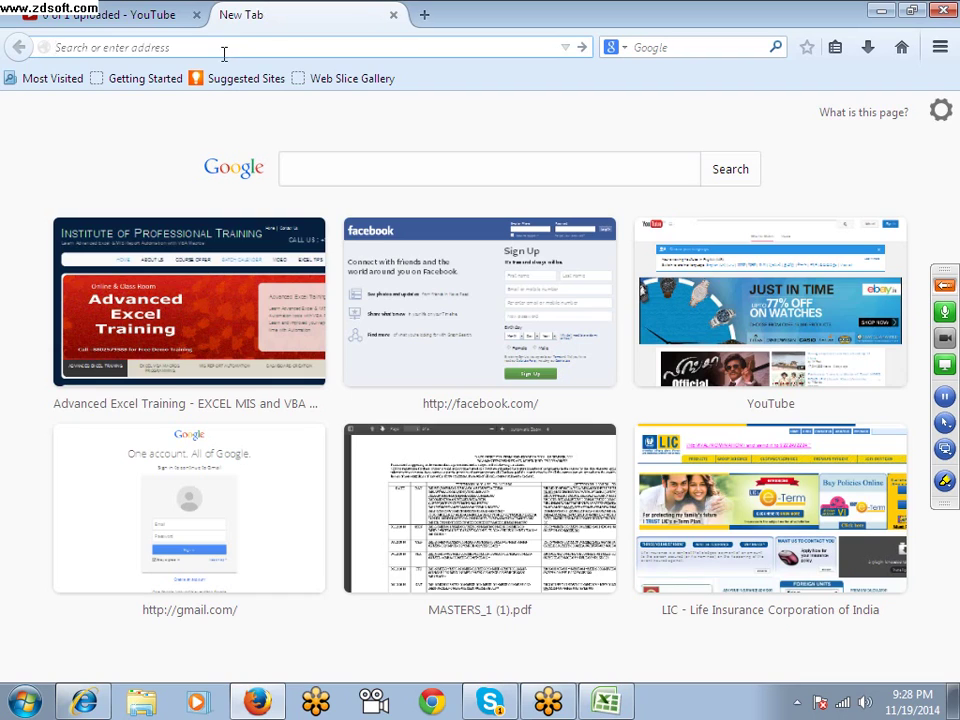
{"action": "type", "text": "https://www.youtube.com/watch?v=f6c93-fQICs"}
{"action": "key", "text": "Return"}
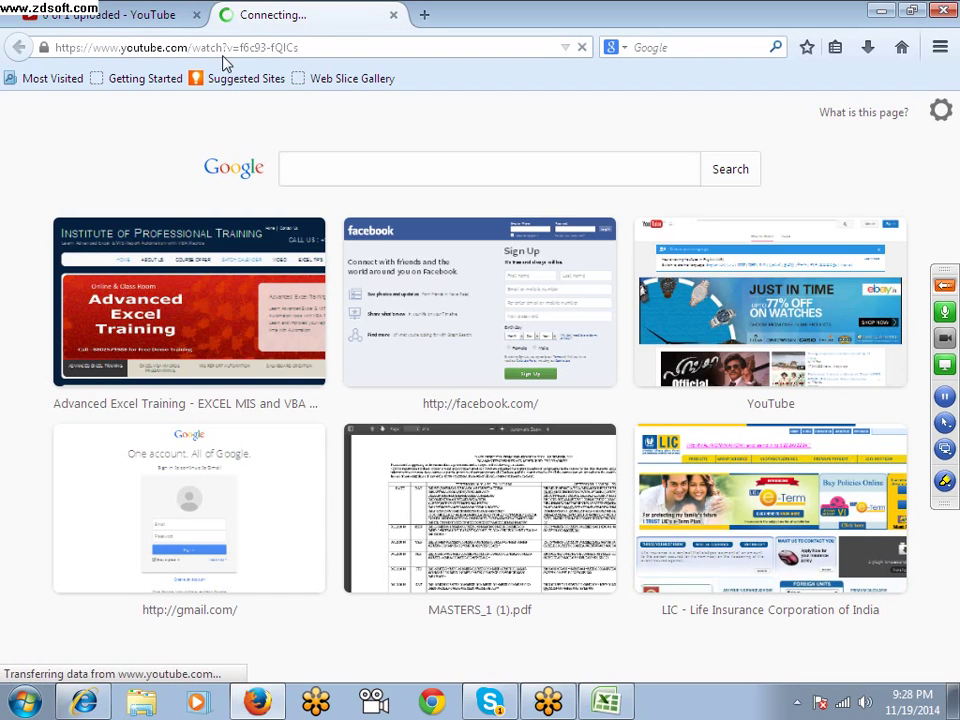
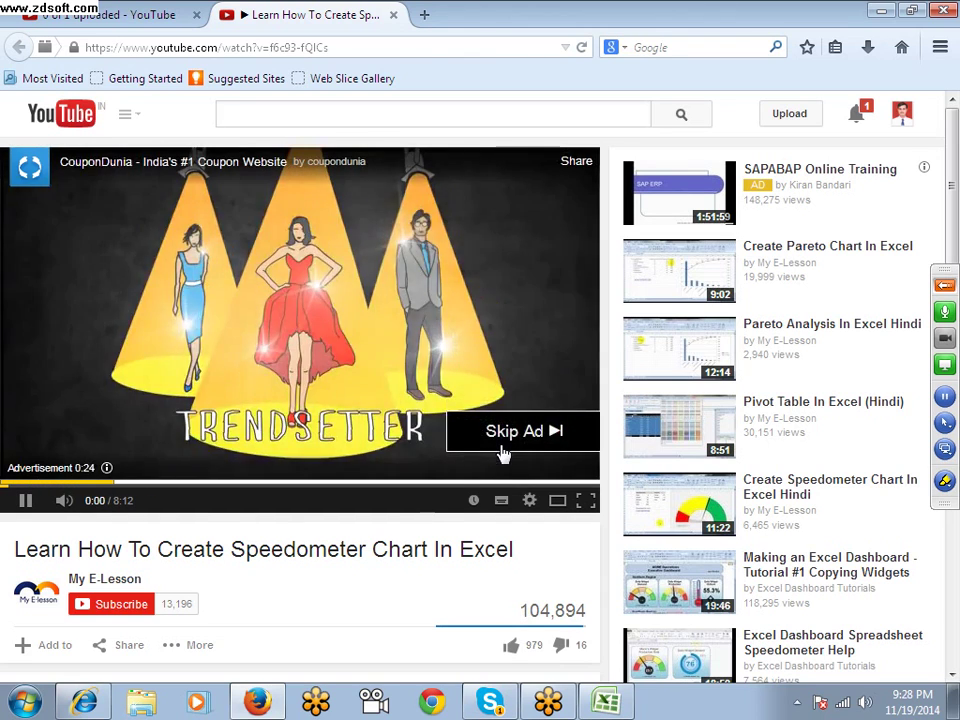
Step: Skip the YouTube ad and expand the video description to see its links
{"action": "left_click", "coordinate": [502, 451]}
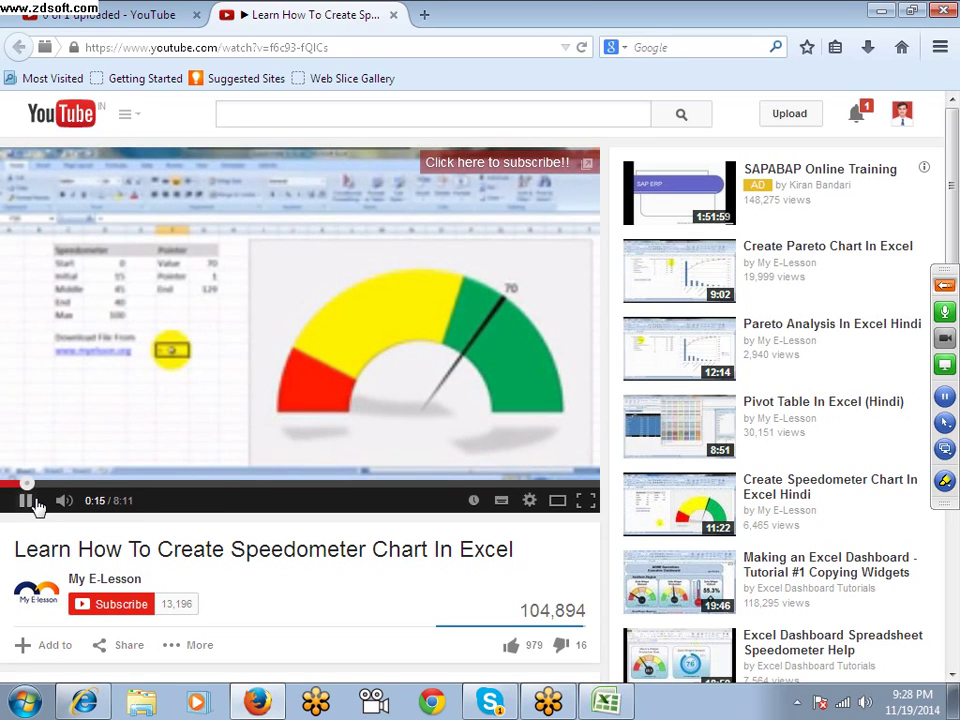
{"action": "scroll", "coordinate": [80, 540], "scroll_direction": "down", "scroll_amount": 3}
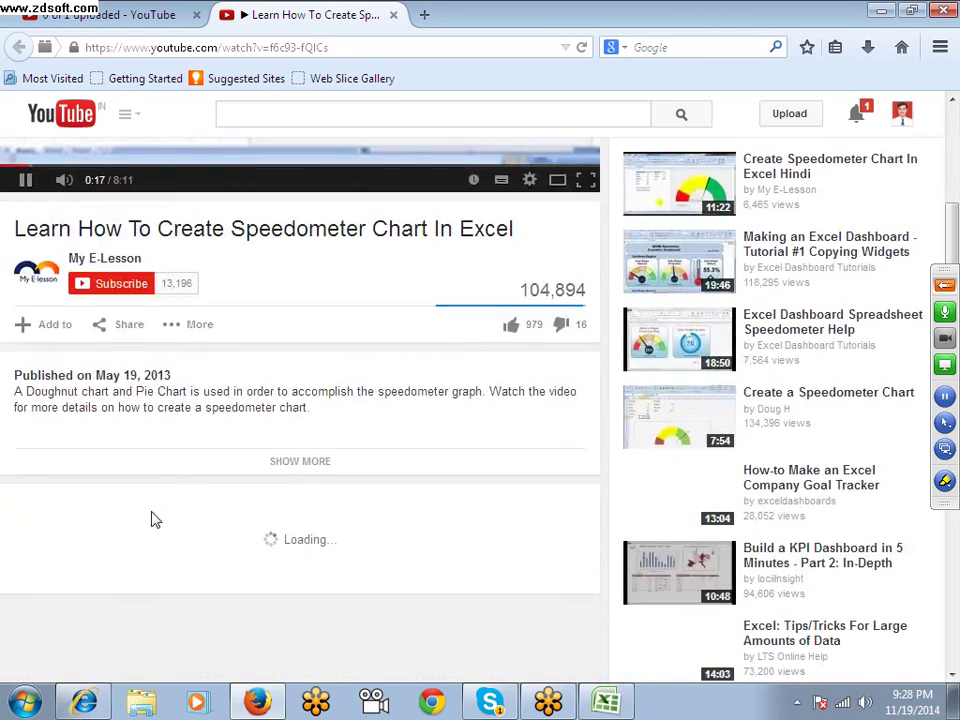
{"action": "left_click", "coordinate": [276, 466]}
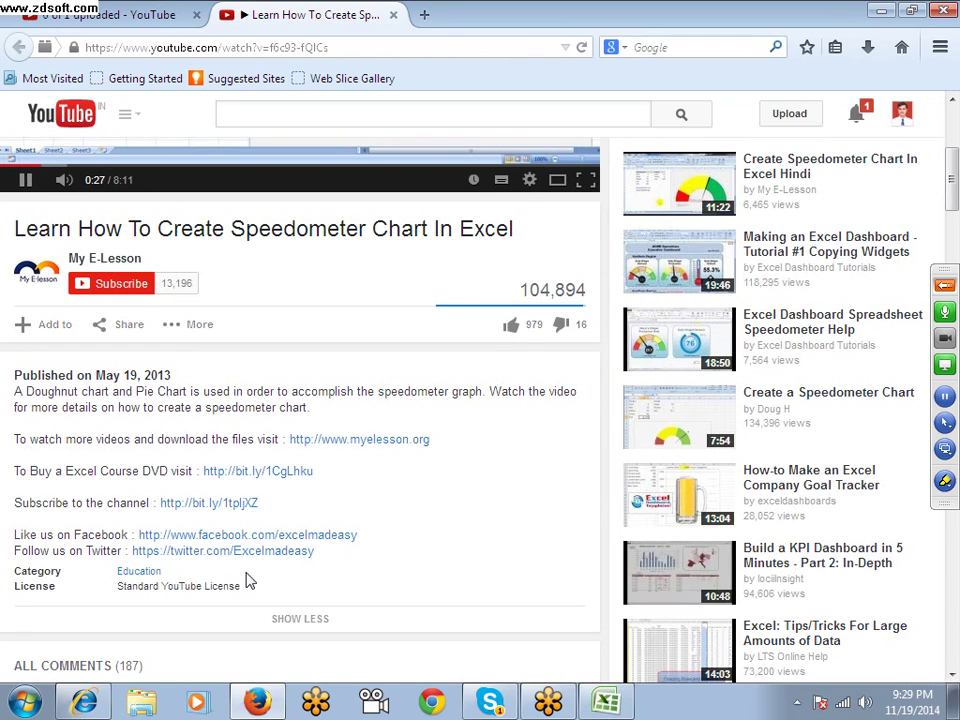
{"action": "scroll", "coordinate": [250, 582], "scroll_direction": "up", "scroll_amount": 5}
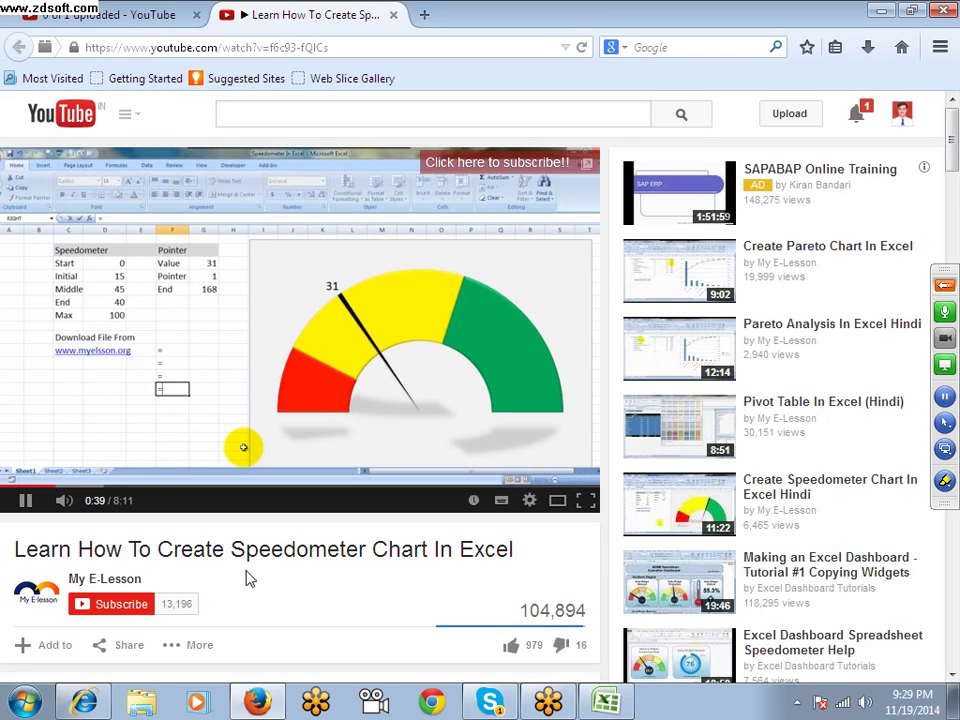
Step: Pause the tutorial at 0:46 and bring the Excel gauge workbook forward as a smaller window
{"action": "left_click", "coordinate": [30, 508]}
{"action": "left_click_drag", "start_coordinate": [239, 553], "coordinate": [362, 553]}
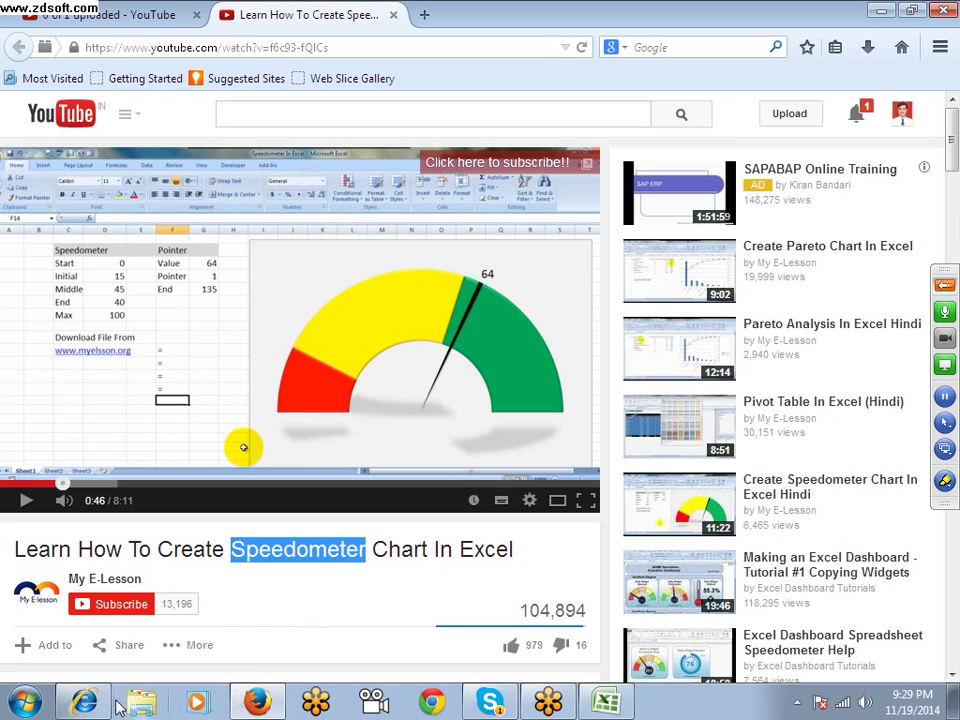
{"action": "left_click", "coordinate": [282, 703]}
{"action": "left_click", "coordinate": [284, 703]}
{"action": "key", "text": "alt+Tab"}
{"action": "left_click", "coordinate": [615, 704]}
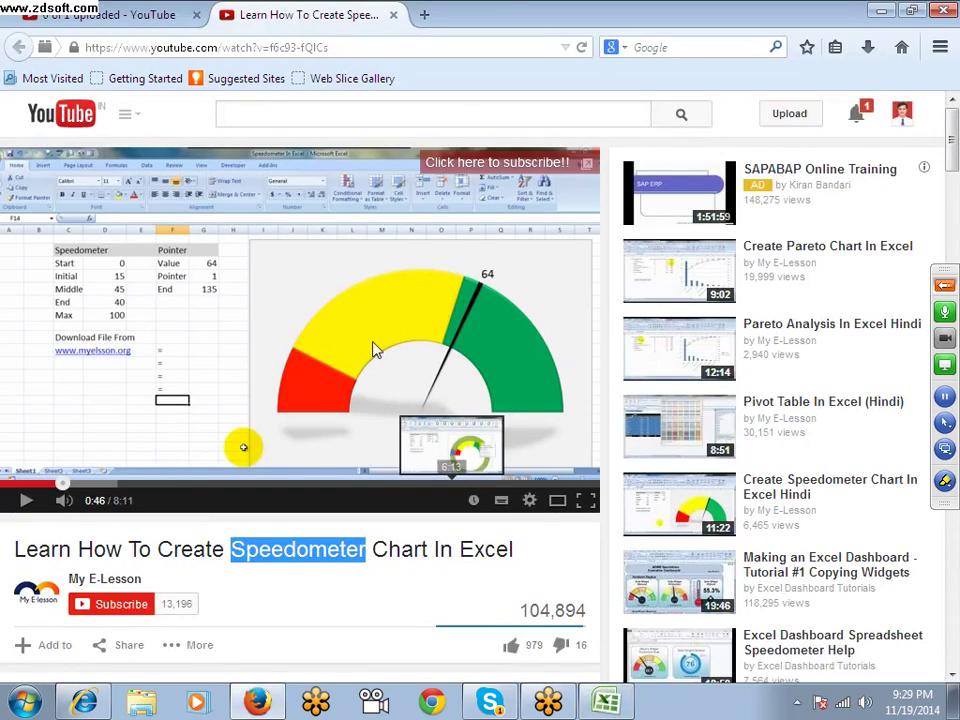
{"action": "left_click", "coordinate": [619, 705]}
{"action": "key", "text": "super+Down"}
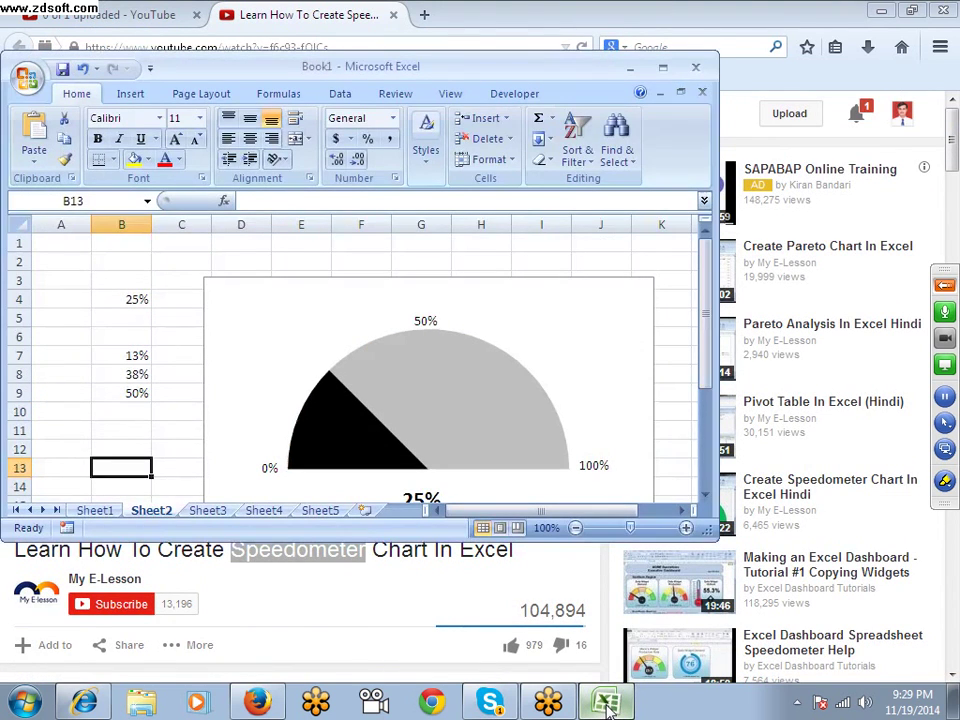
Step: Check cell B7 and the empty Sheet3, then return to the Sheet2 half-pie chart
{"action": "left_click", "coordinate": [137, 356]}
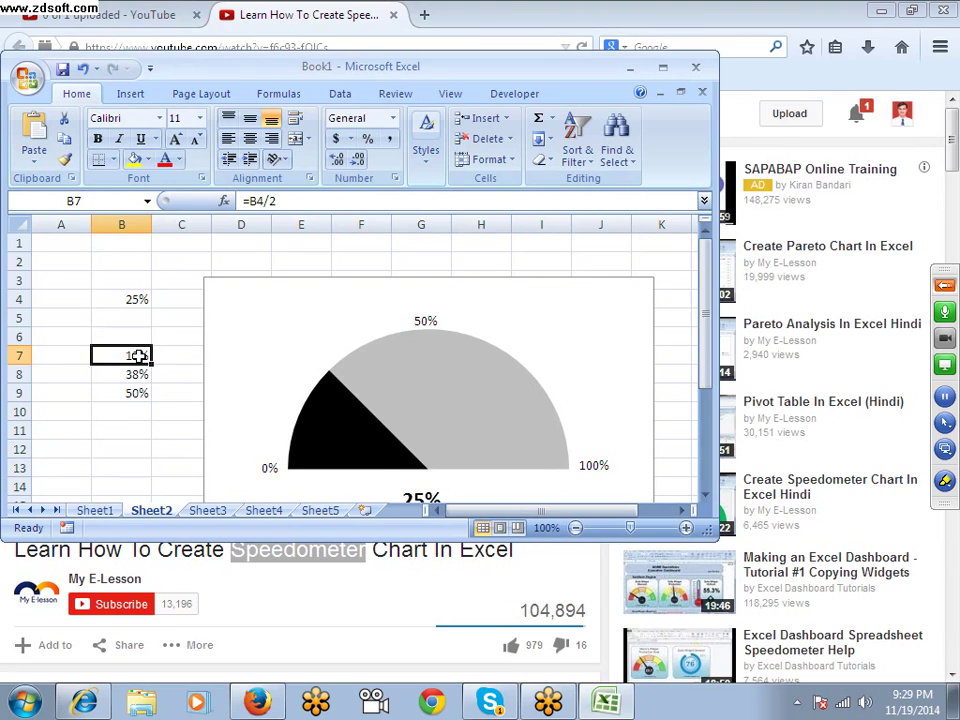
{"action": "left_click", "coordinate": [212, 510]}
{"action": "left_click", "coordinate": [125, 281]}
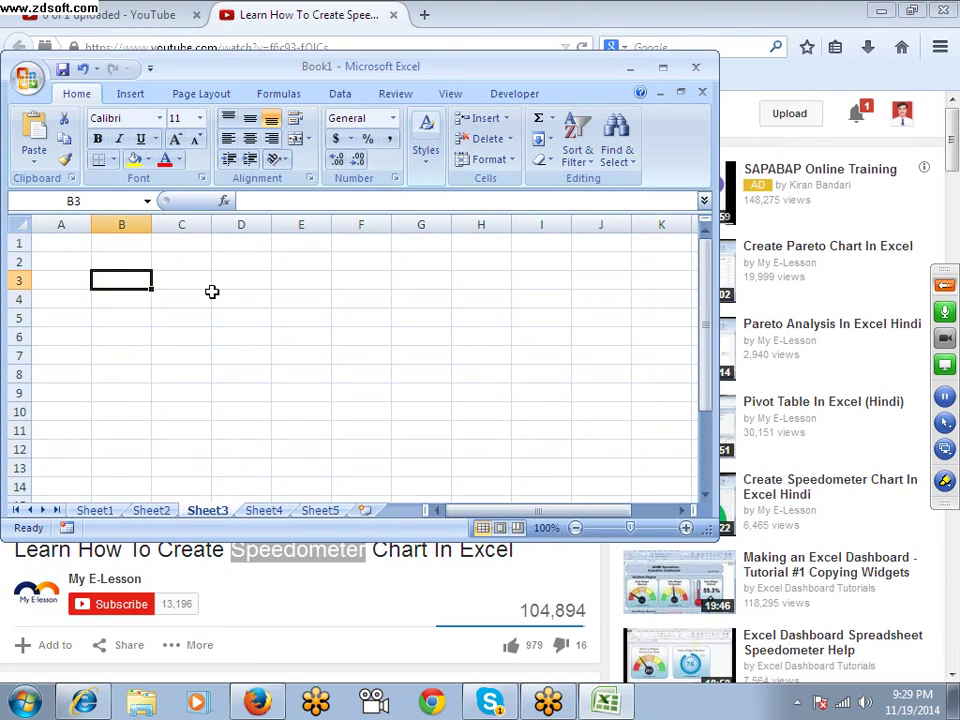
{"action": "left_click", "coordinate": [151, 511]}
Step: Compare the tutorial video with Excel, then maximize the Excel window
{"action": "key", "text": "alt+Tab"}
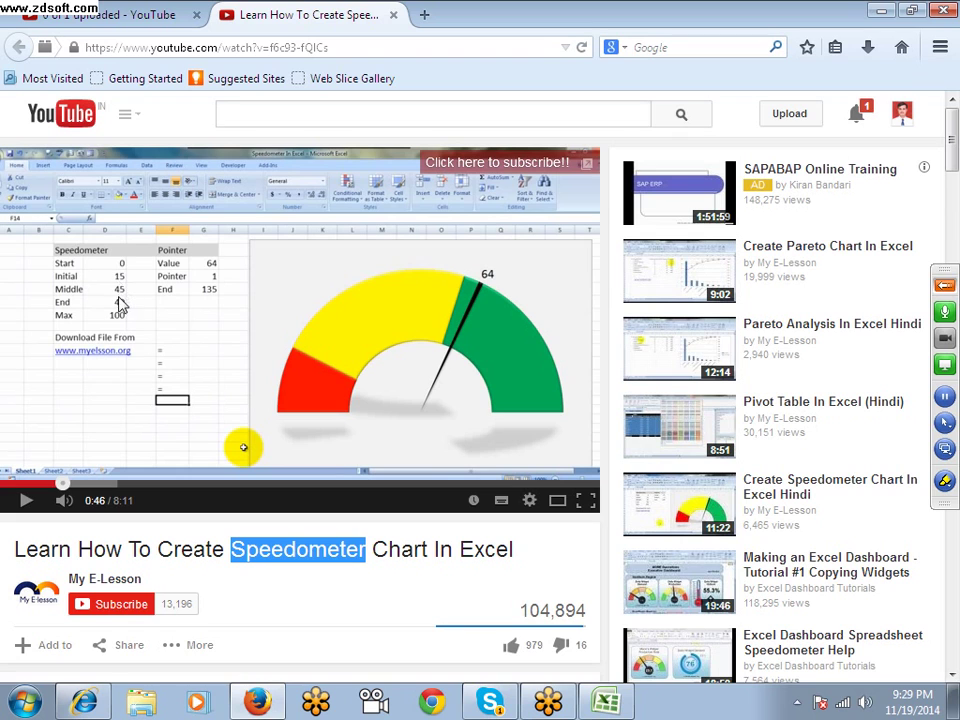
{"action": "key", "text": "alt+Tab"}
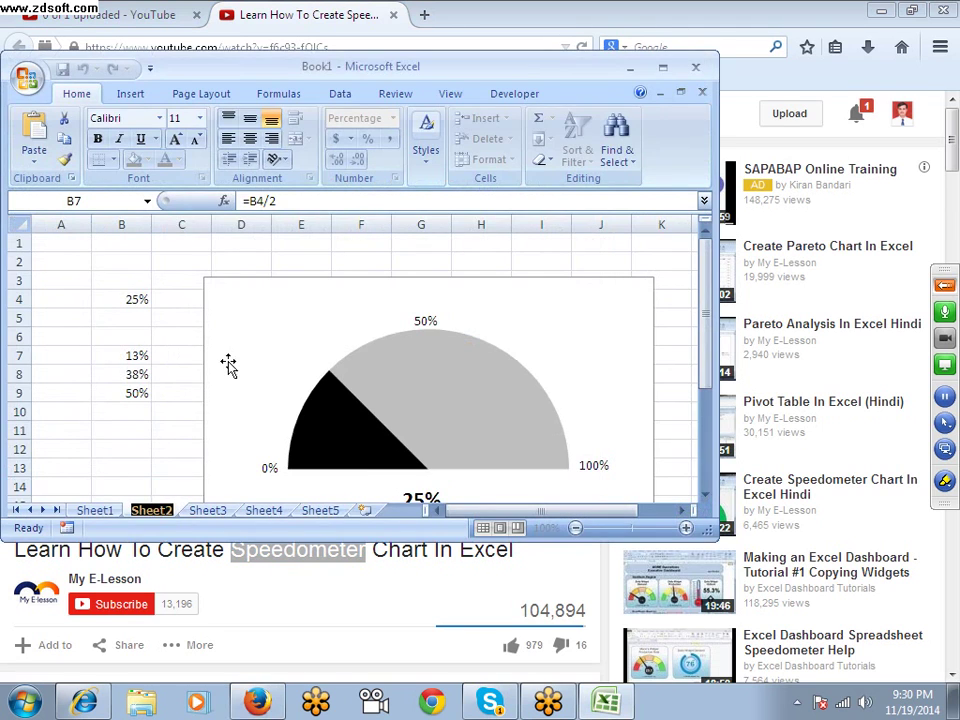
{"action": "key", "text": "alt+Tab"}
{"action": "key", "text": "alt+Tab"}
{"action": "left_click", "coordinate": [603, 705]}
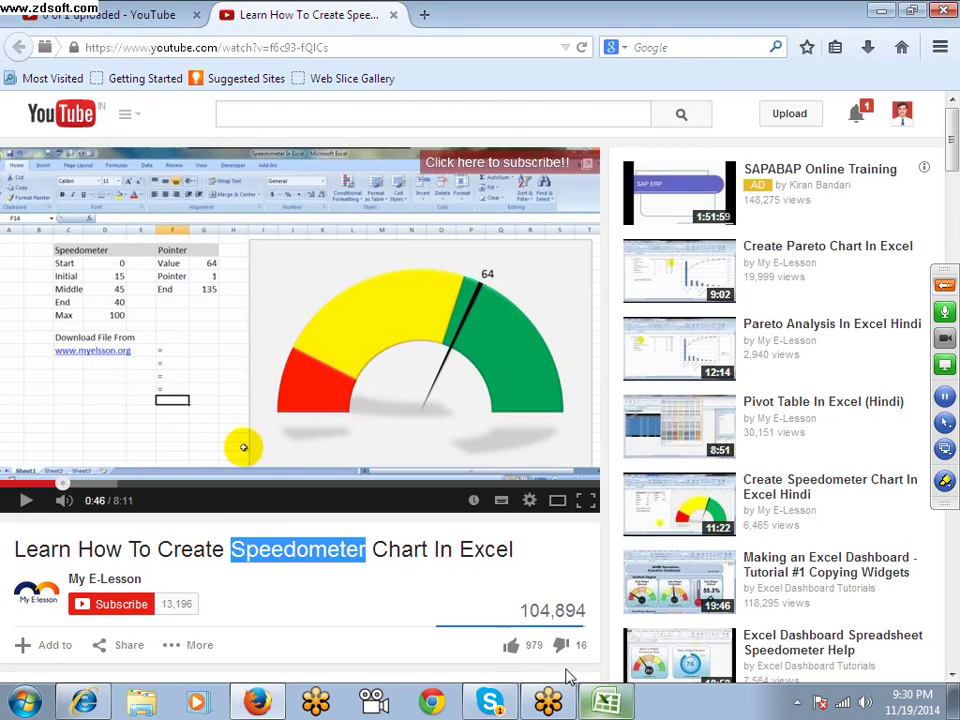
{"action": "left_click", "coordinate": [600, 695]}
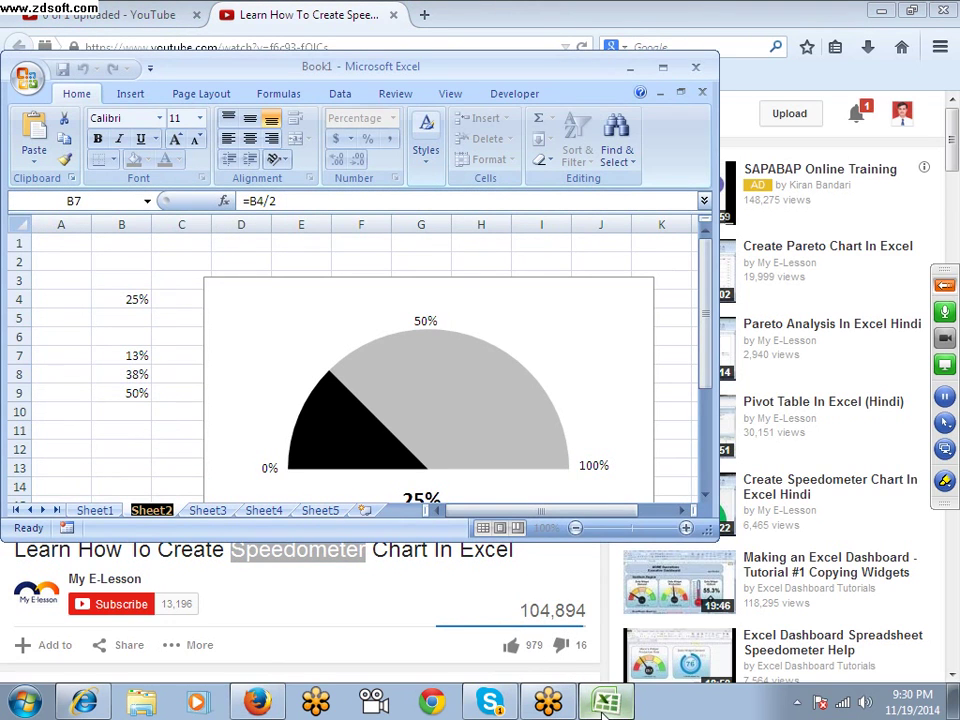
{"action": "left_click", "coordinate": [662, 66]}
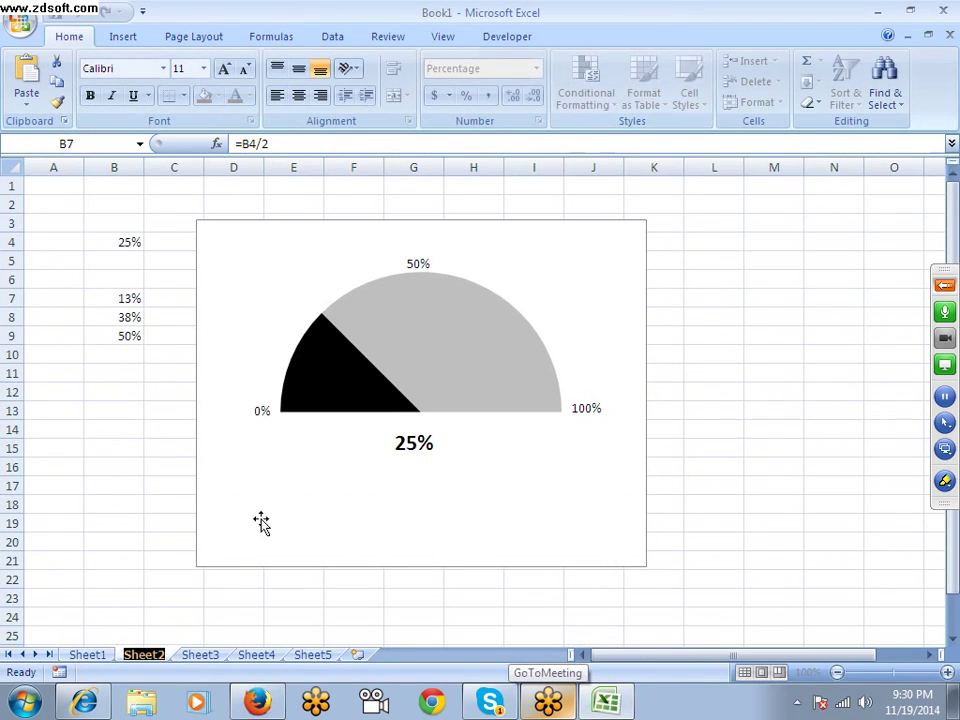
Step: Go back to the browser and start a new tab
{"action": "left_click", "coordinate": [200, 655]}
{"action": "left_click", "coordinate": [257, 703]}
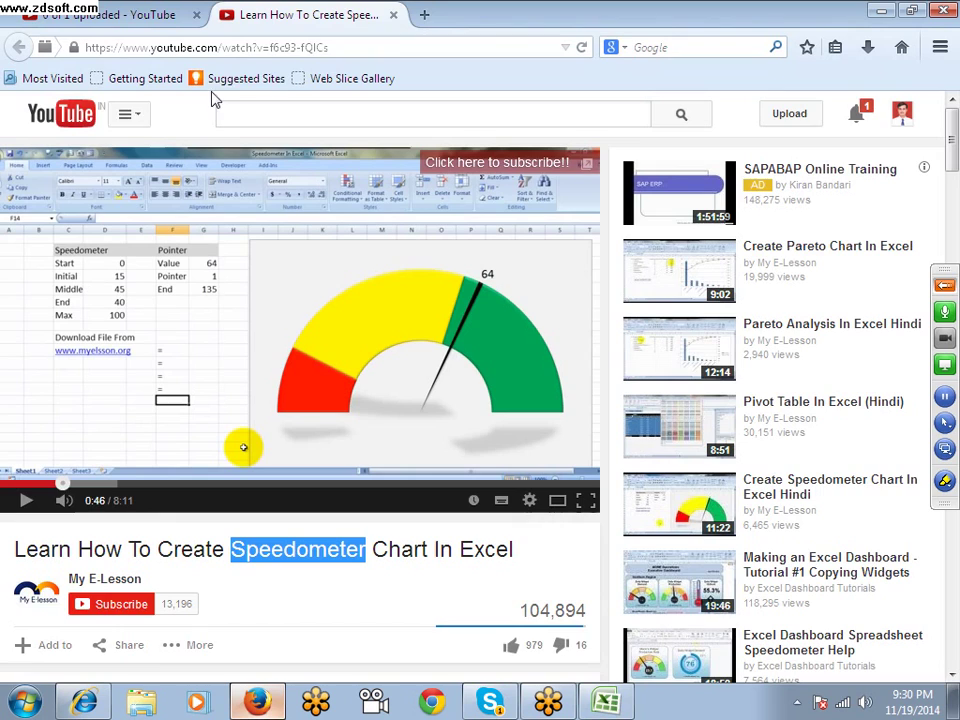
{"action": "left_click", "coordinate": [419, 14]}
Step: Go to google.com and search for 'speedometer chart xls'
{"action": "type", "text": "google.com/"}
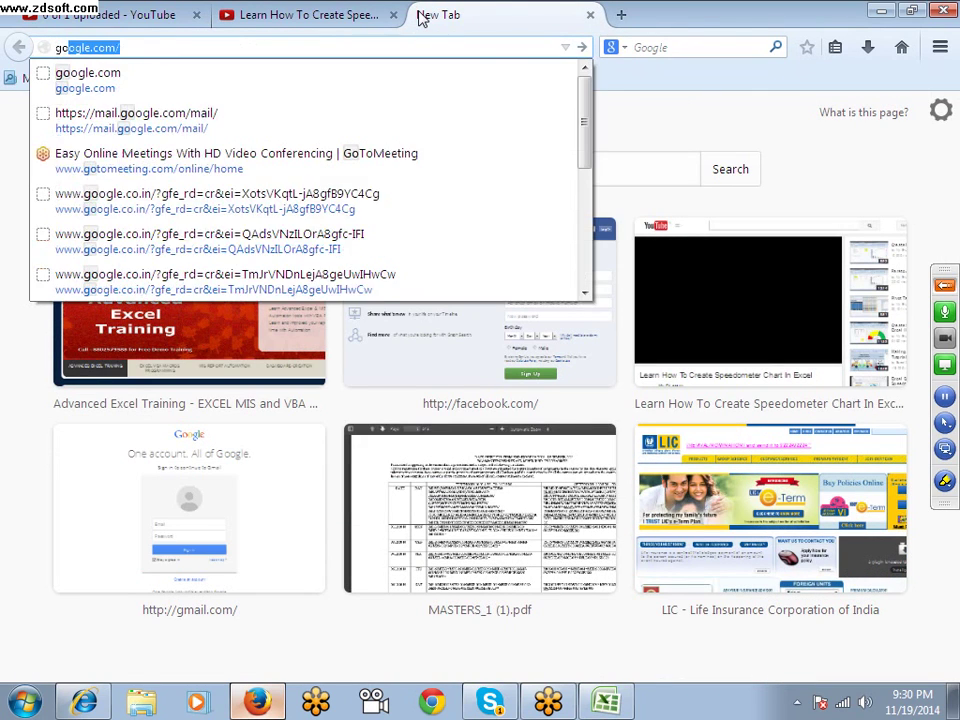
{"action": "key", "text": "Return"}
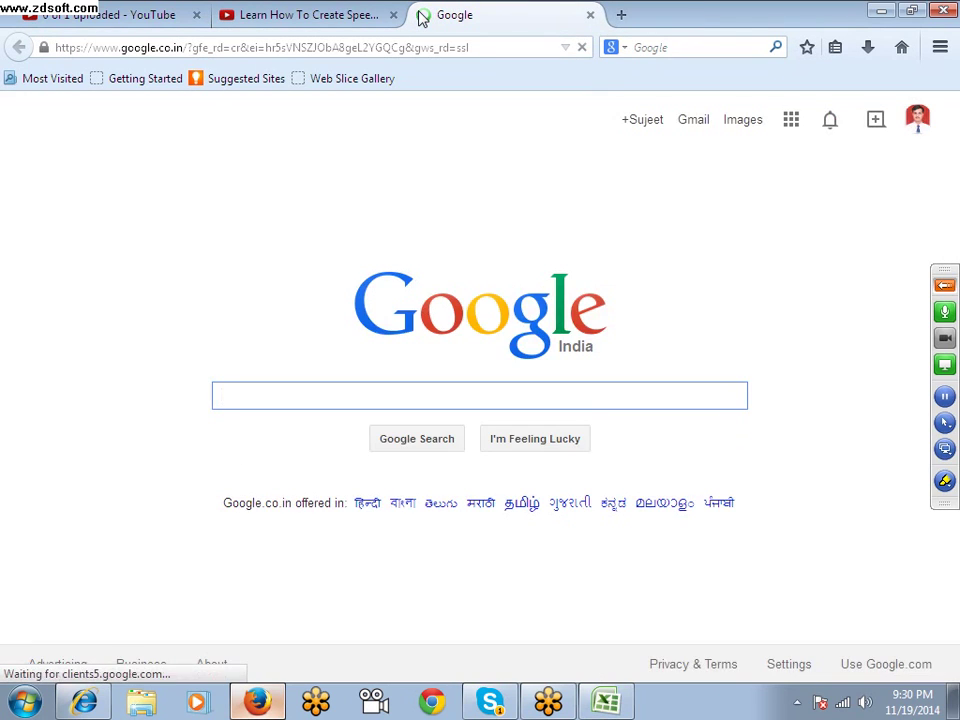
{"action": "type", "text": "Speedometer"}
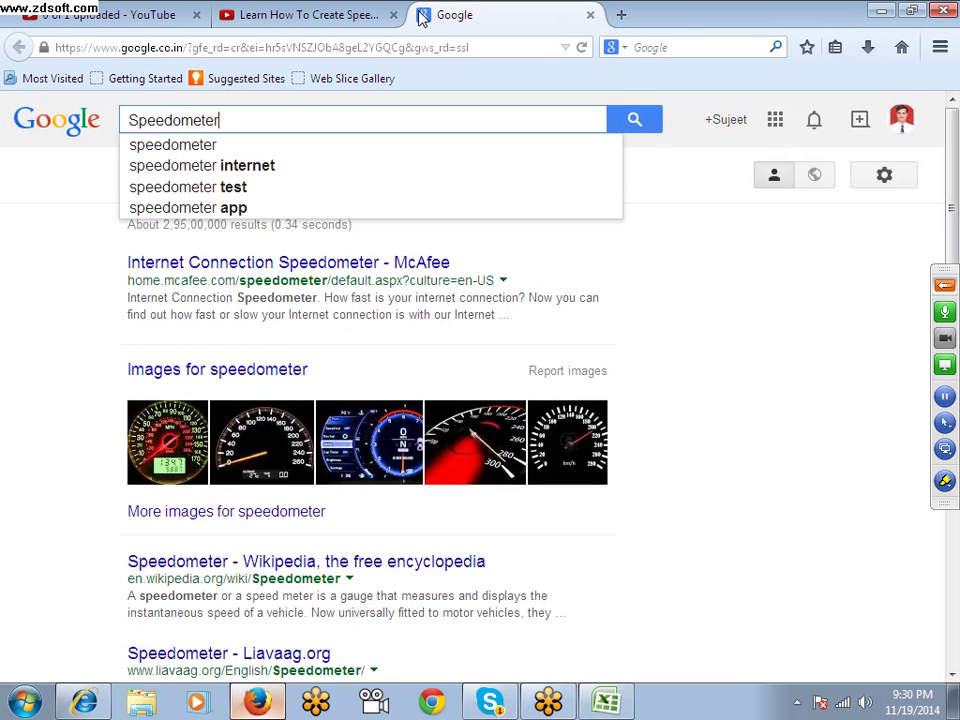
{"action": "type", "text": " char"}
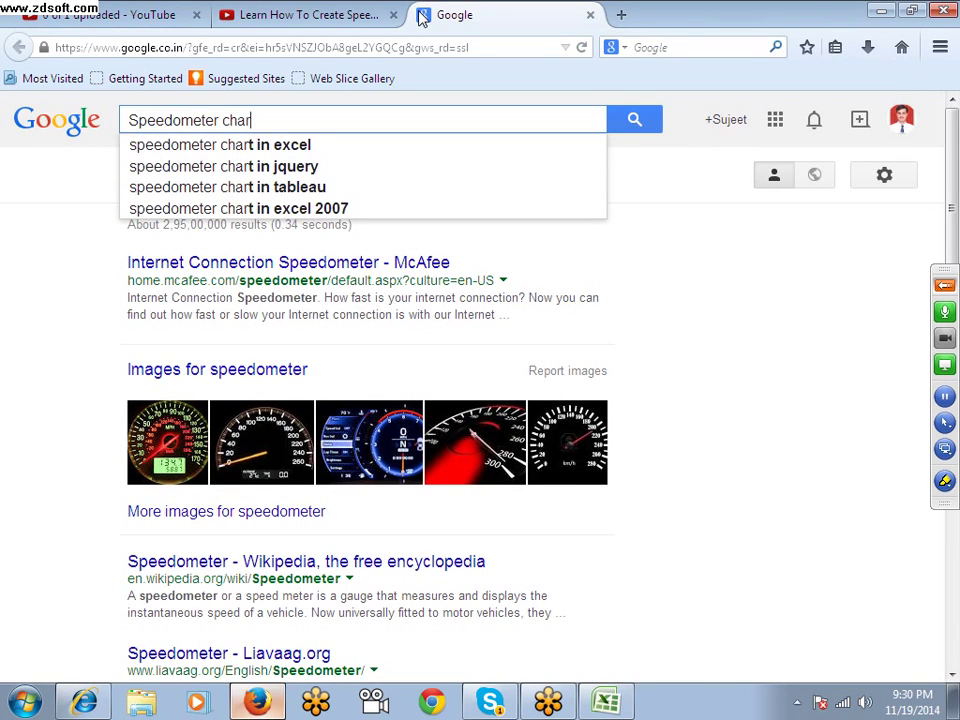
{"action": "type", "text": "t.x"}
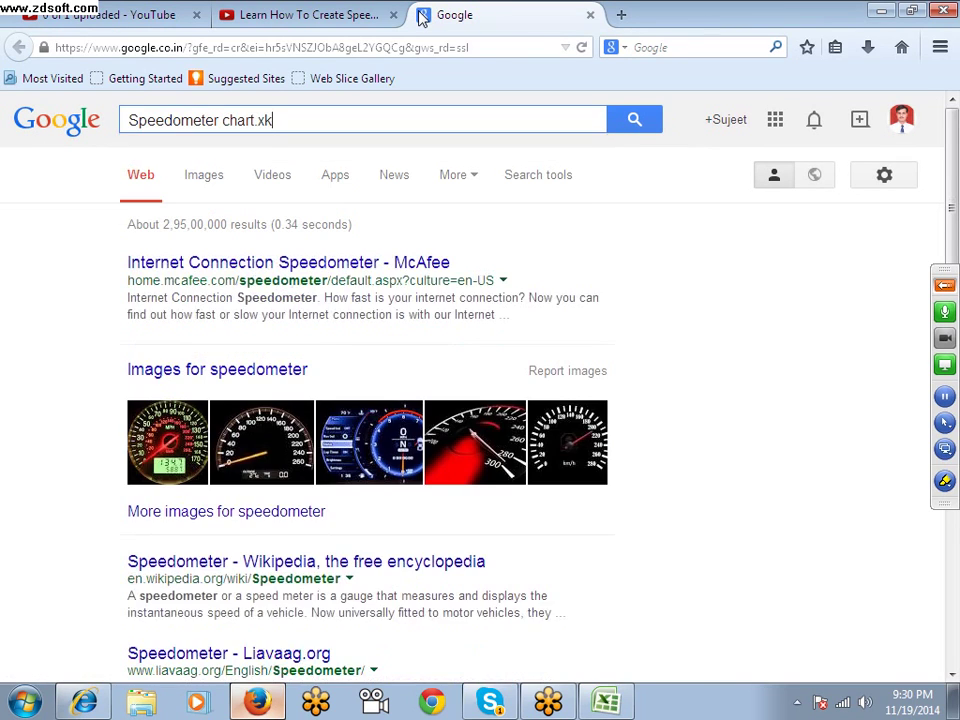
{"action": "key", "text": "Down"}
{"action": "key", "text": "Return"}
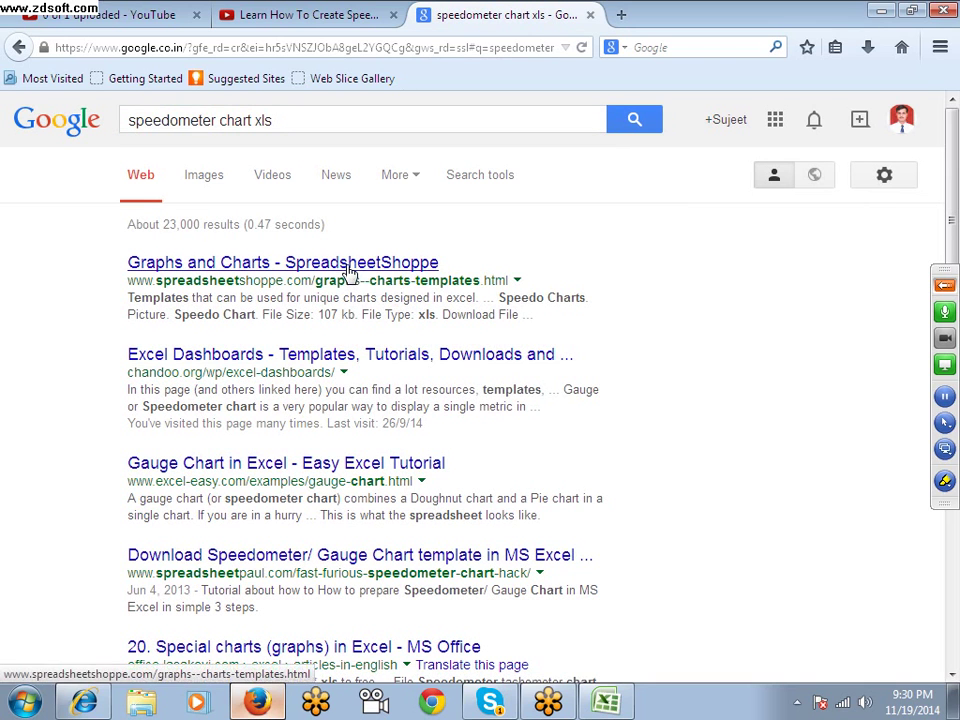
Step: Open the SpreadsheetShoppe and chandoo.org Excel Dashboards results in new tabs
{"action": "right_click", "coordinate": [363, 264]}
{"action": "left_click", "coordinate": [369, 277]}
{"action": "scroll", "coordinate": [386, 396], "scroll_direction": "down", "scroll_amount": 4}
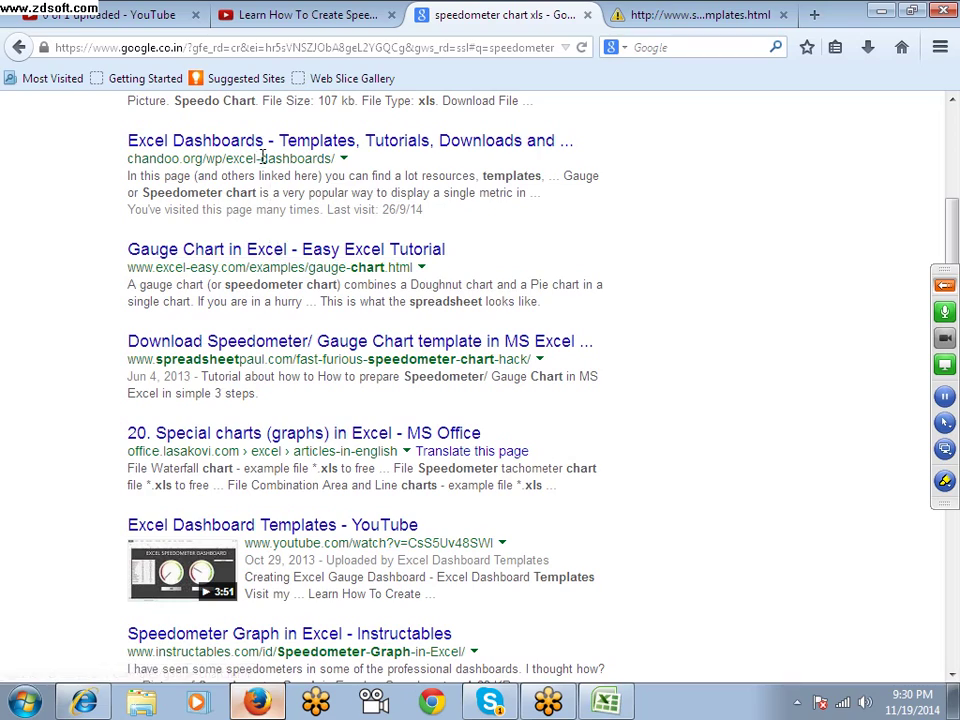
{"action": "right_click", "coordinate": [198, 152]}
{"action": "left_click", "coordinate": [282, 162]}
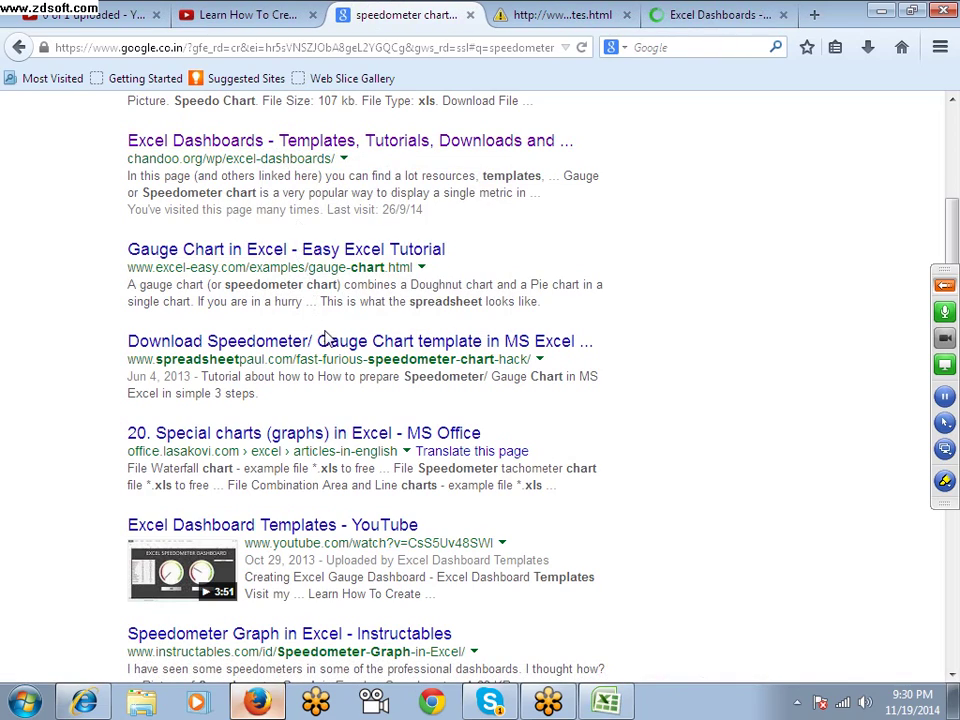
{"action": "scroll", "coordinate": [326, 332], "scroll_direction": "down", "scroll_amount": 4}
{"action": "scroll", "coordinate": [326, 332], "scroll_direction": "down", "scroll_amount": 4}
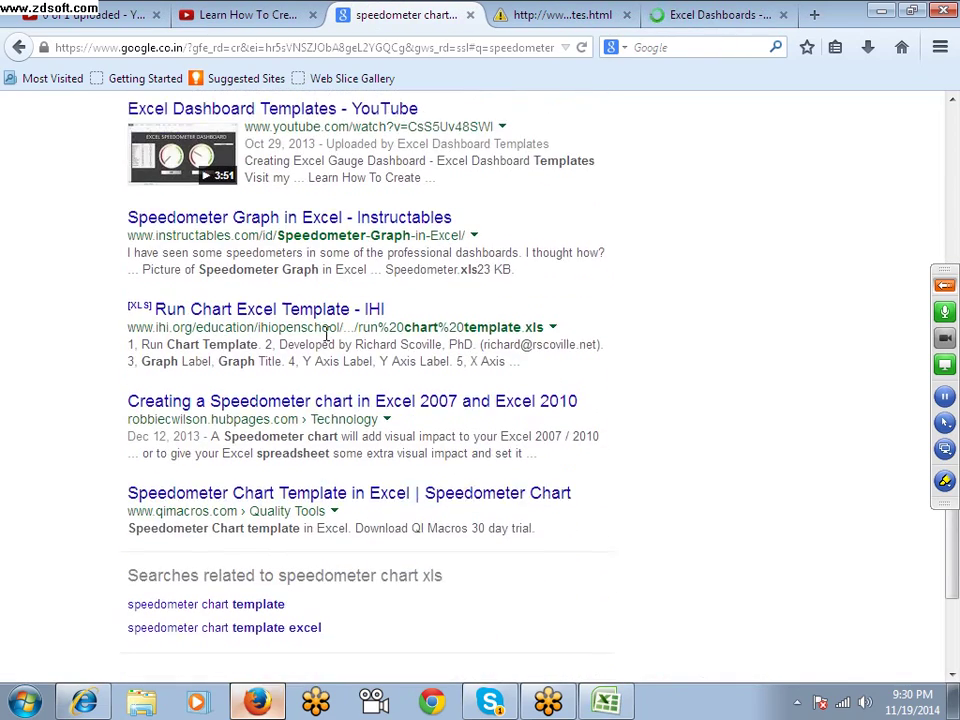
Step: Open the IHI run chart template.xls in Excel and close the blank tab
{"action": "right_click", "coordinate": [291, 317]}
{"action": "left_click", "coordinate": [300, 317]}
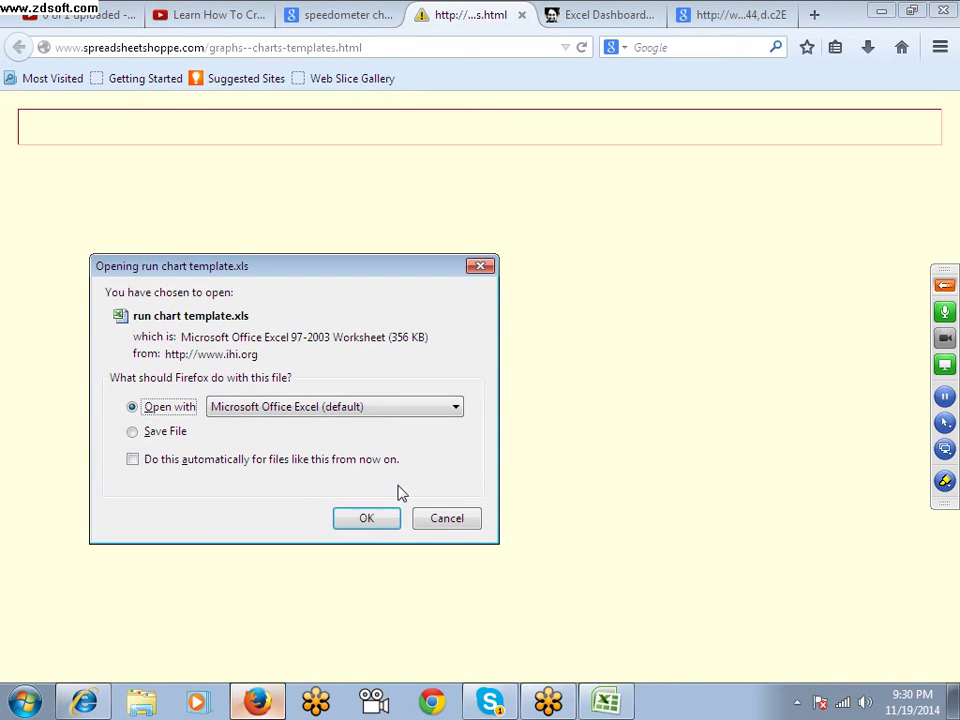
{"action": "left_click", "coordinate": [376, 516]}
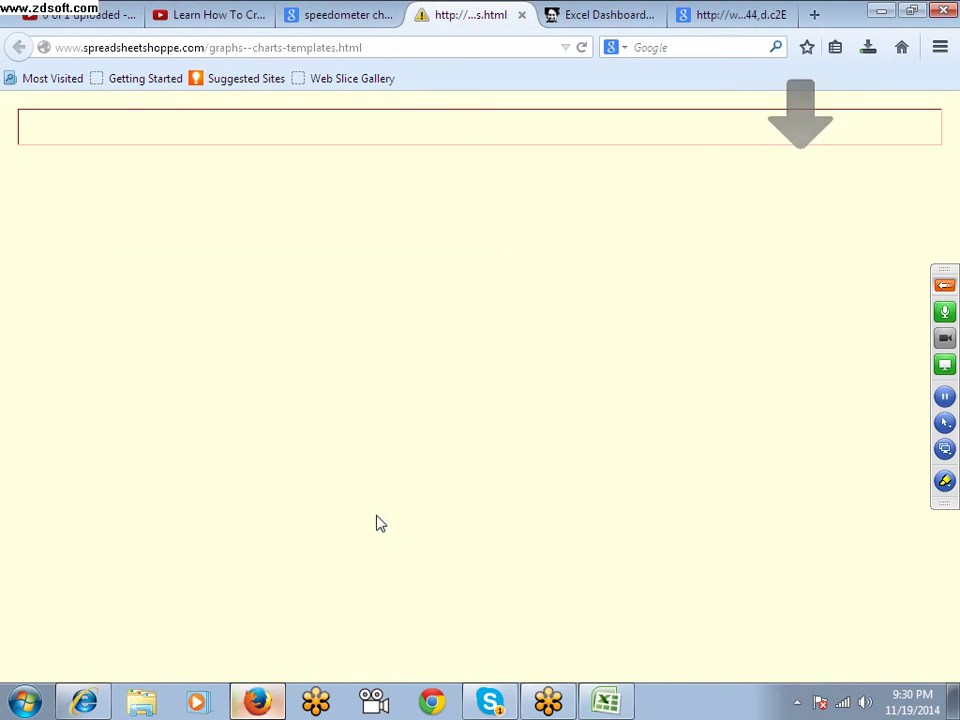
{"action": "left_click", "coordinate": [521, 15]}
{"action": "scroll", "coordinate": [407, 326], "scroll_direction": "down", "scroll_amount": 1}
{"action": "scroll", "coordinate": [400, 345], "scroll_direction": "down", "scroll_amount": 5}
Step: Find 'Speedometer' on the chandoo.org Excel Dashboards page
{"action": "scroll", "coordinate": [395, 363], "scroll_direction": "down", "scroll_amount": 10}
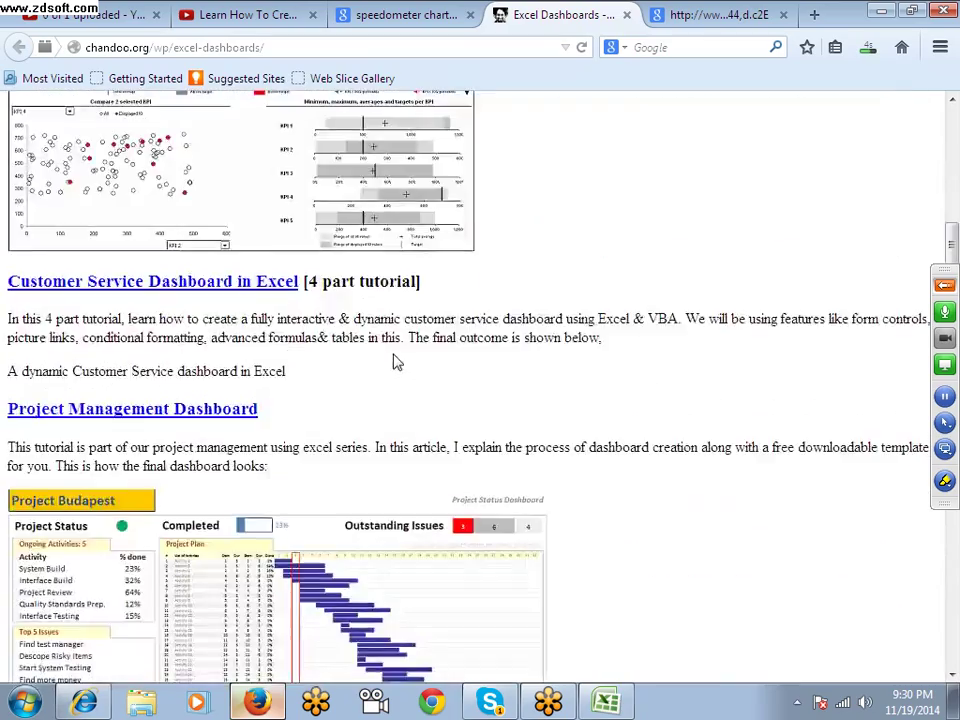
{"action": "scroll", "coordinate": [392, 360], "scroll_direction": "down", "scroll_amount": 10}
{"action": "scroll", "coordinate": [392, 360], "scroll_direction": "down", "scroll_amount": 10}
{"action": "scroll", "coordinate": [393, 361], "scroll_direction": "down", "scroll_amount": 2}
{"action": "scroll", "coordinate": [393, 361], "scroll_direction": "up", "scroll_amount": 8}
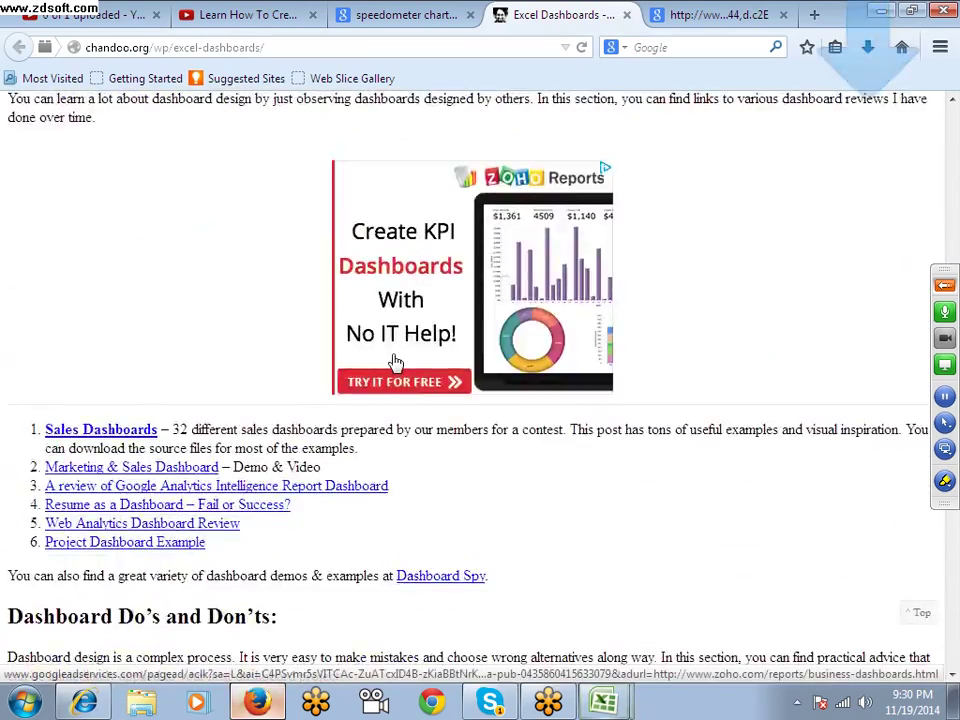
{"action": "scroll", "coordinate": [392, 364], "scroll_direction": "down", "scroll_amount": 15}
{"action": "scroll", "coordinate": [400, 340], "scroll_direction": "down", "scroll_amount": 10}
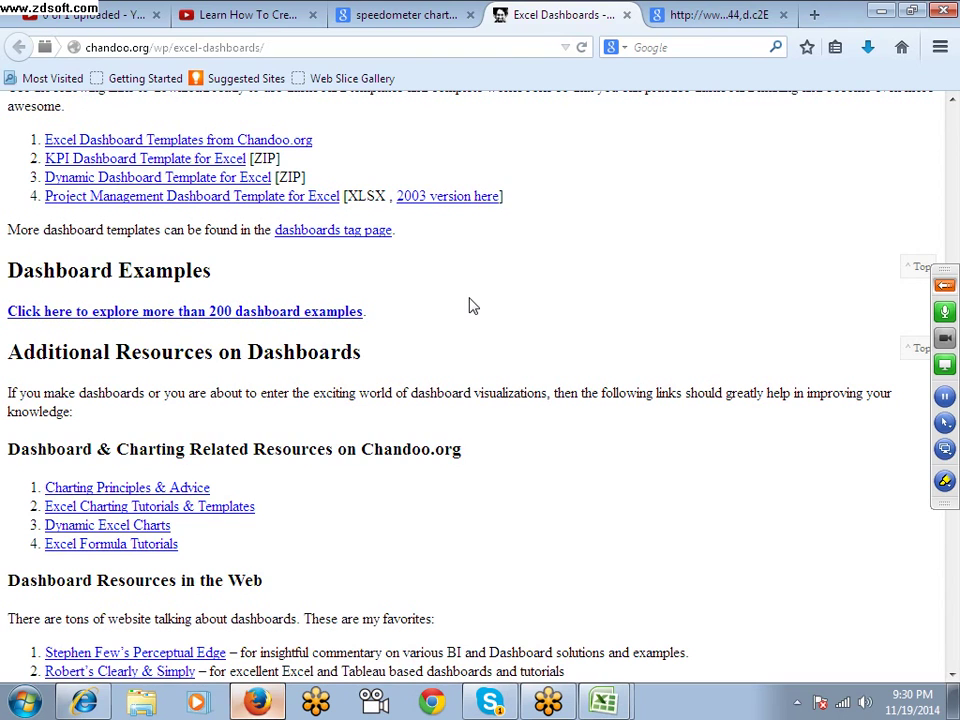
{"action": "key", "text": "ctrl+f"}
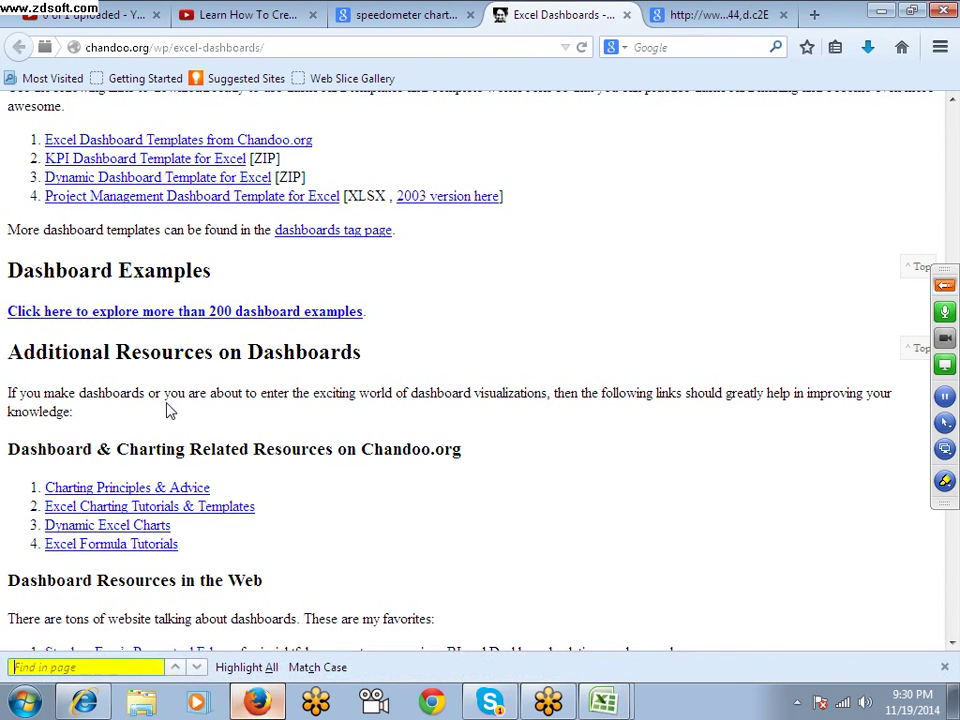
{"action": "type", "text": "Speedometer"}
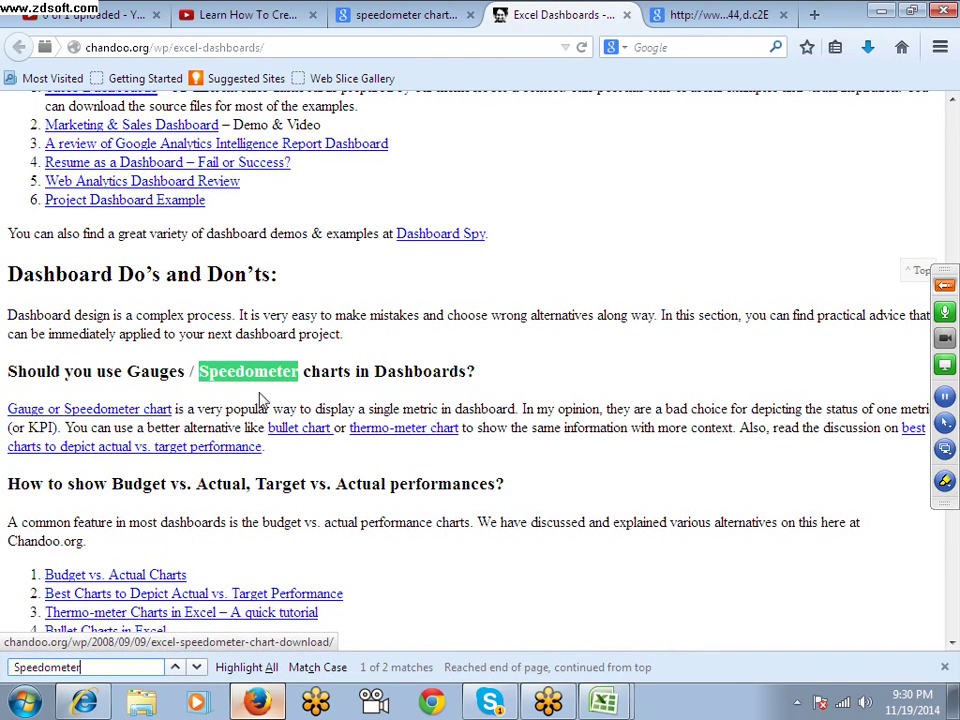
{"action": "left_click", "coordinate": [336, 375]}
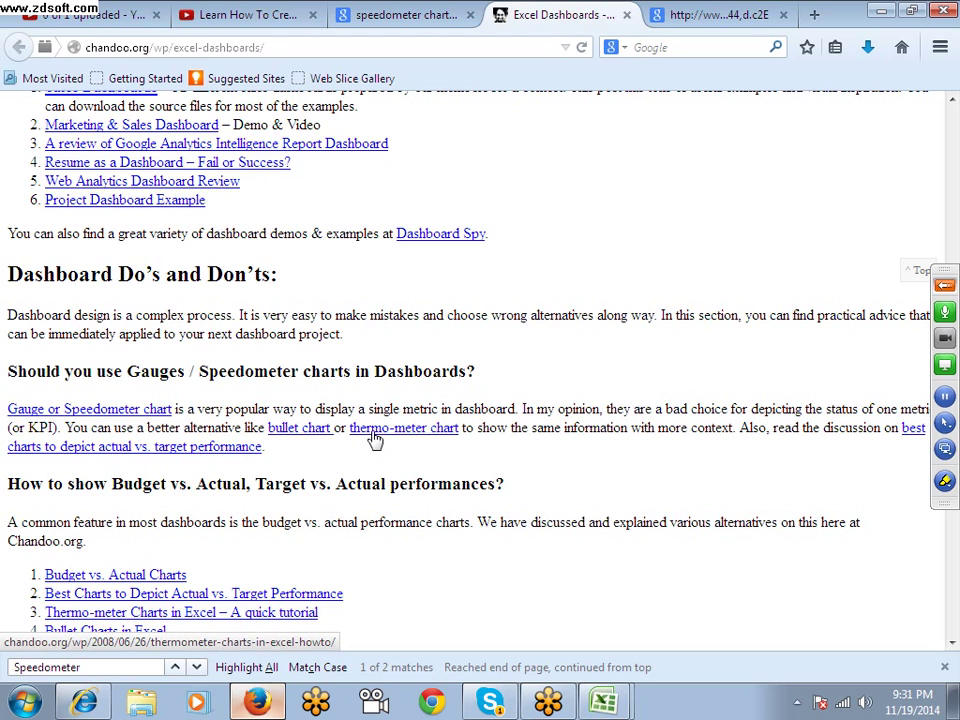
Step: Open the thermo-meter chart and Gauge/Speedometer chart articles in new tabs
{"action": "right_click", "coordinate": [374, 440]}
{"action": "left_click", "coordinate": [420, 446]}
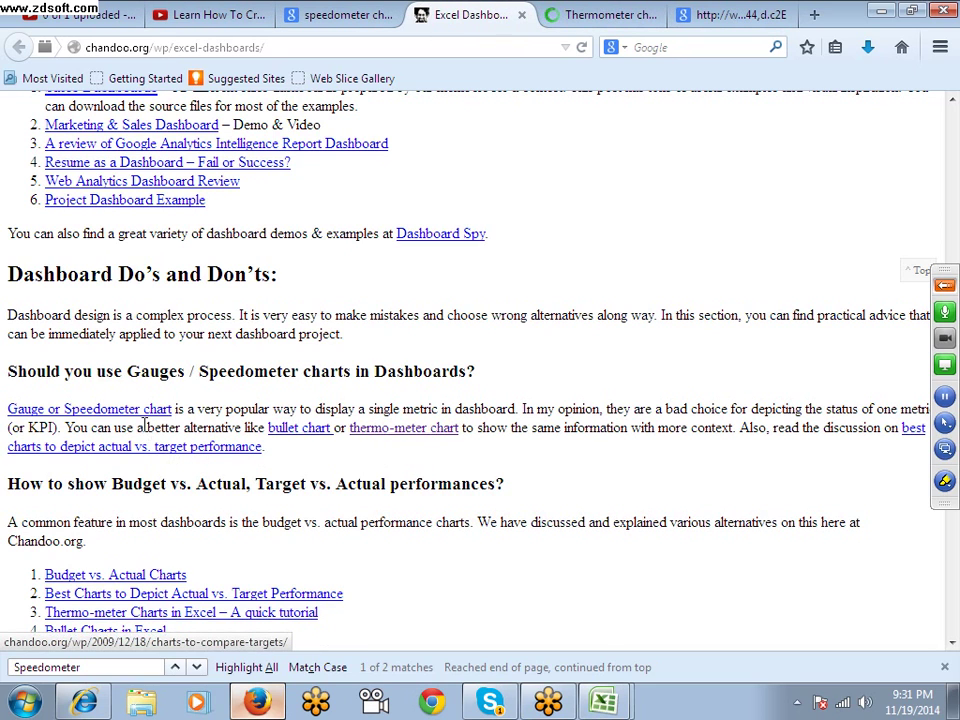
{"action": "right_click", "coordinate": [141, 414]}
{"action": "left_click", "coordinate": [157, 430]}
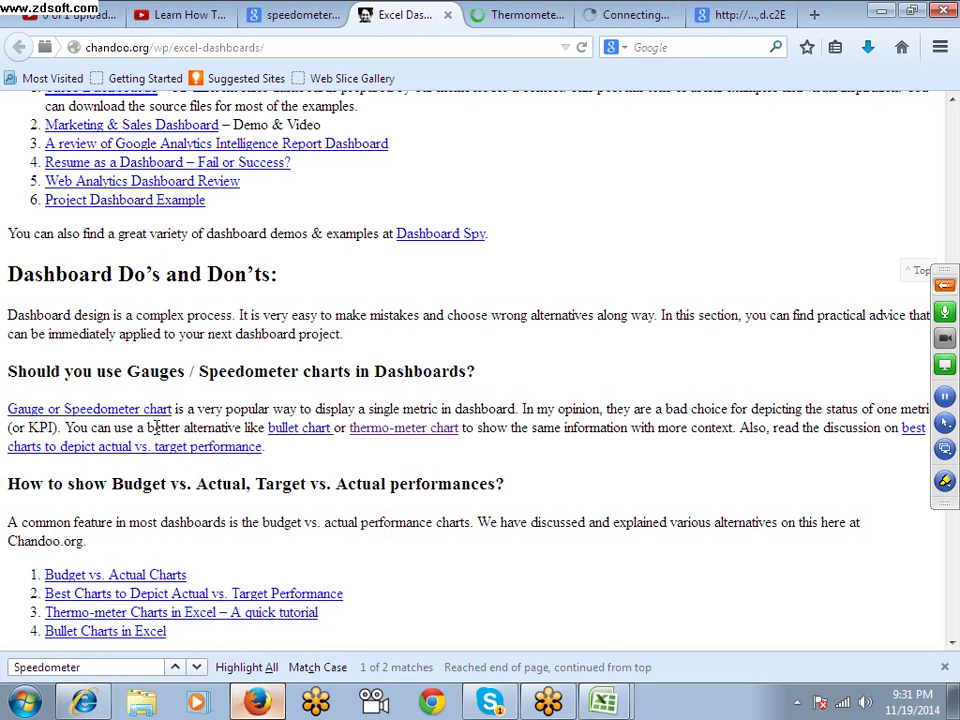
Step: Skim the thermometer article, then read the gauge chart tutorial's data tables
{"action": "left_click", "coordinate": [508, 18]}
{"action": "scroll", "coordinate": [493, 146], "scroll_direction": "down", "scroll_amount": 8}
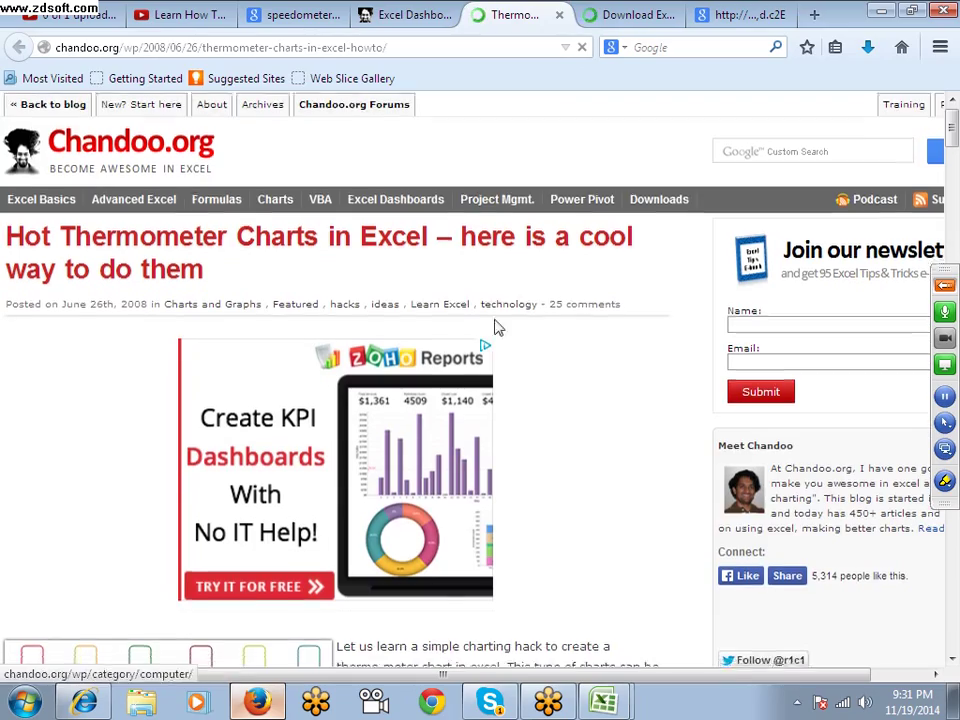
{"action": "scroll", "coordinate": [257, 352], "scroll_direction": "down", "scroll_amount": 2}
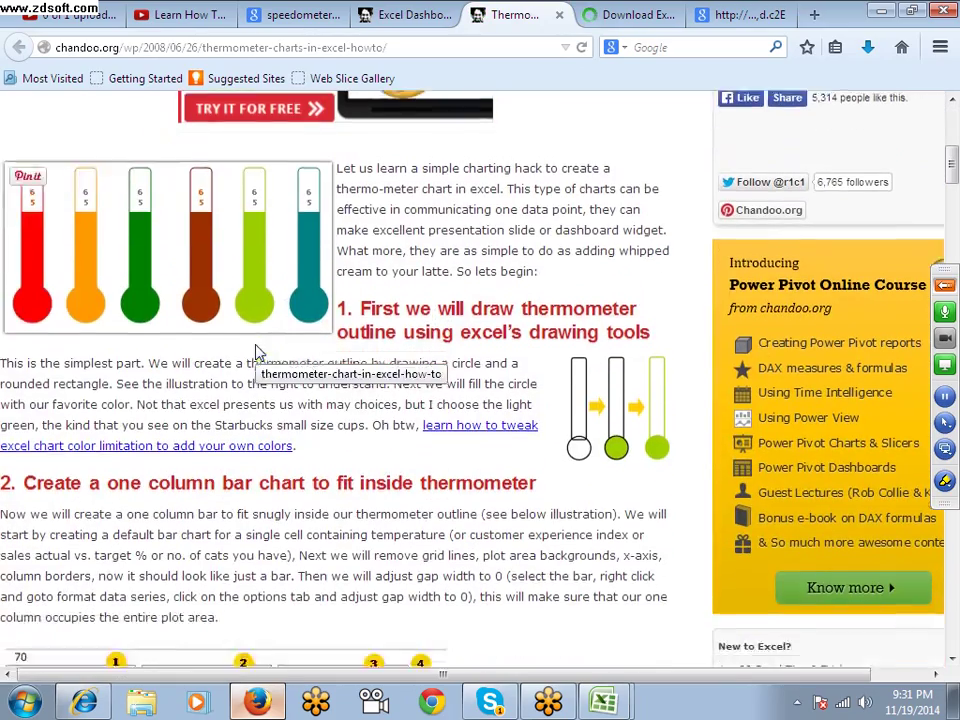
{"action": "scroll", "coordinate": [262, 340], "scroll_direction": "down", "scroll_amount": 5}
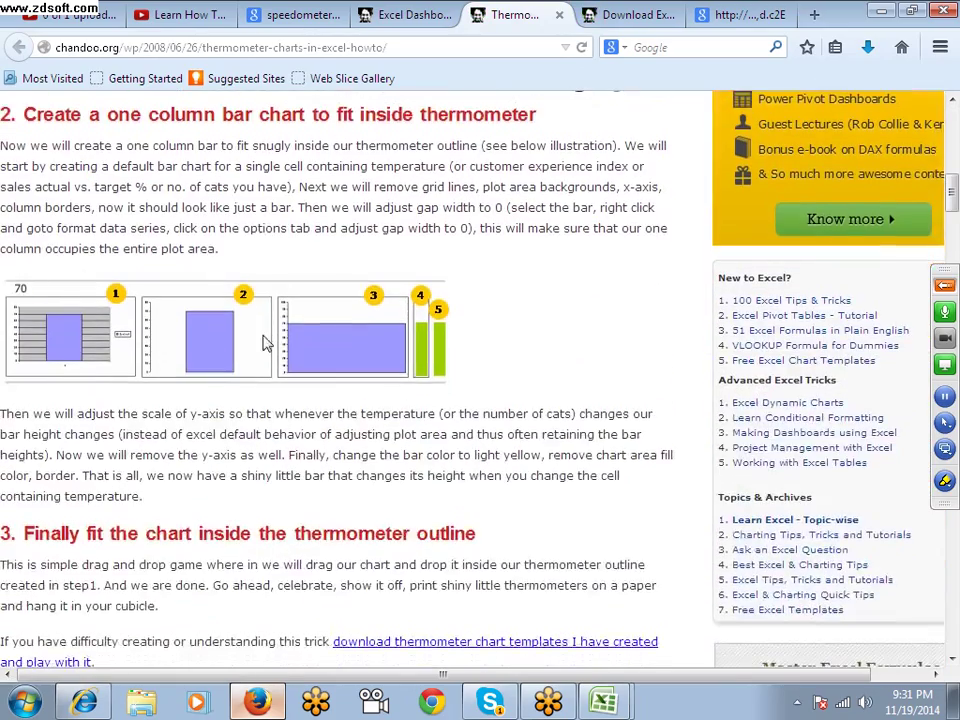
{"action": "left_click", "coordinate": [568, 18]}
{"action": "scroll", "coordinate": [395, 410], "scroll_direction": "down", "scroll_amount": 5}
{"action": "scroll", "coordinate": [395, 410], "scroll_direction": "down", "scroll_amount": 4}
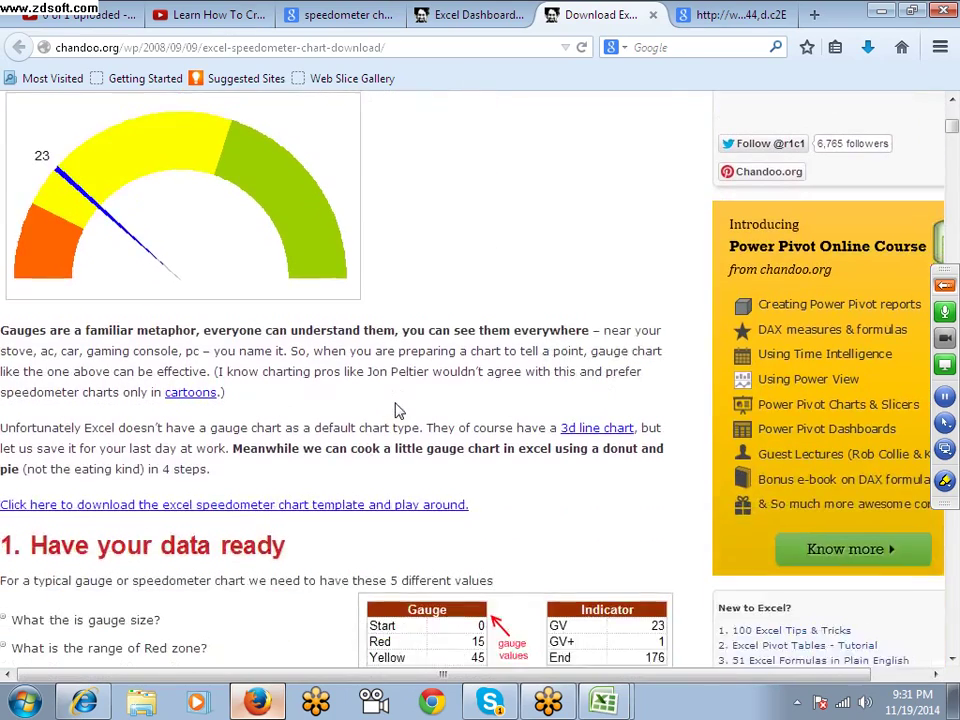
{"action": "scroll", "coordinate": [420, 418], "scroll_direction": "down", "scroll_amount": 4}
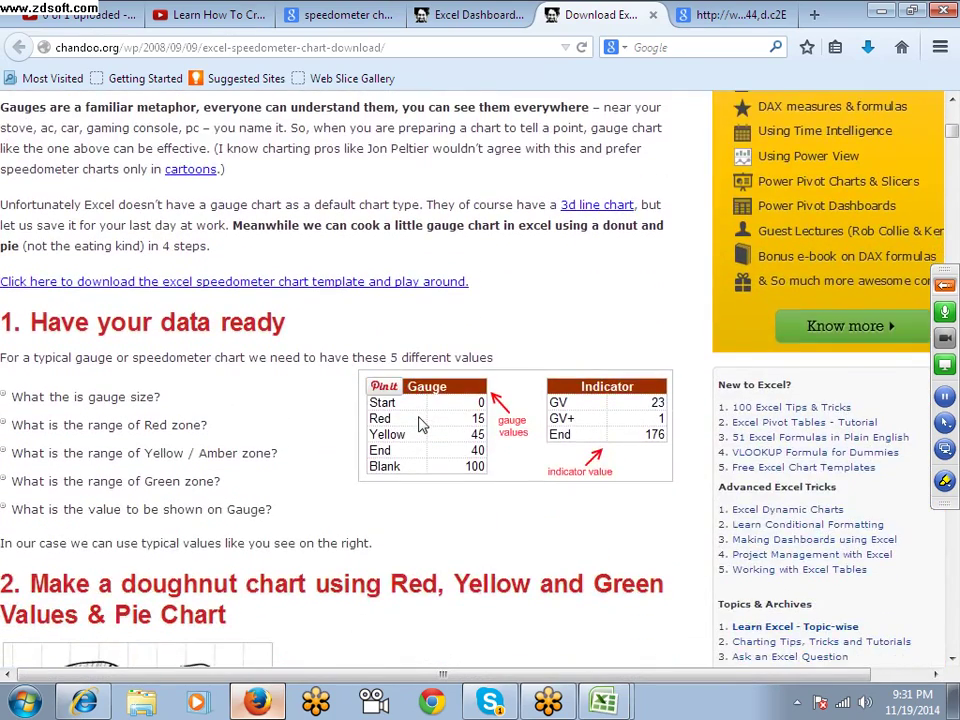
{"action": "scroll", "coordinate": [418, 415], "scroll_direction": "down", "scroll_amount": 2}
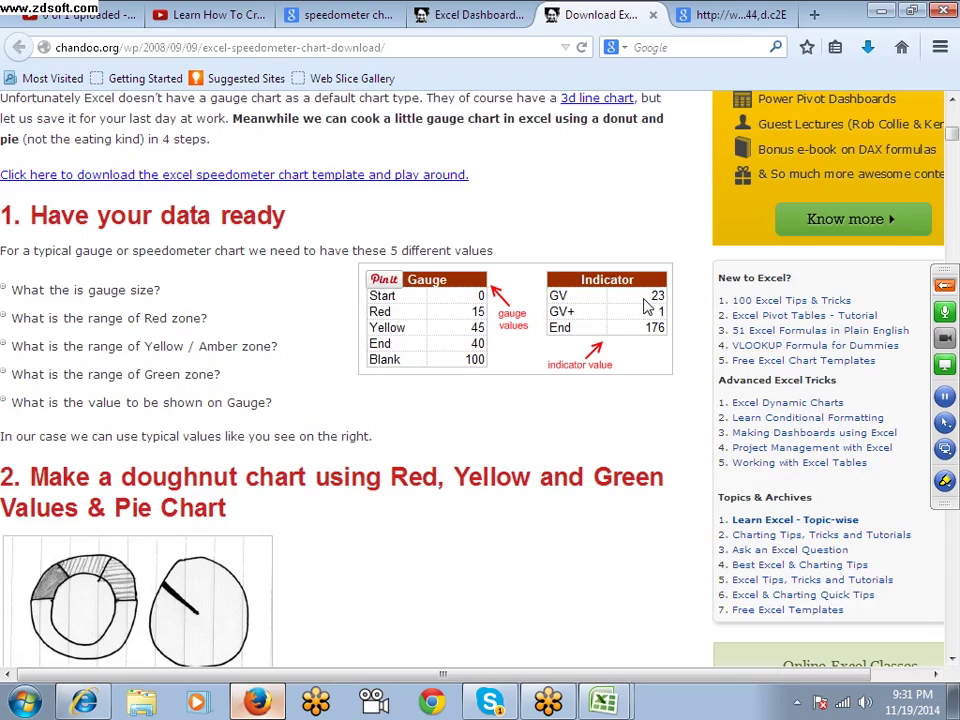
{"action": "scroll", "coordinate": [645, 307], "scroll_direction": "down", "scroll_amount": 2}
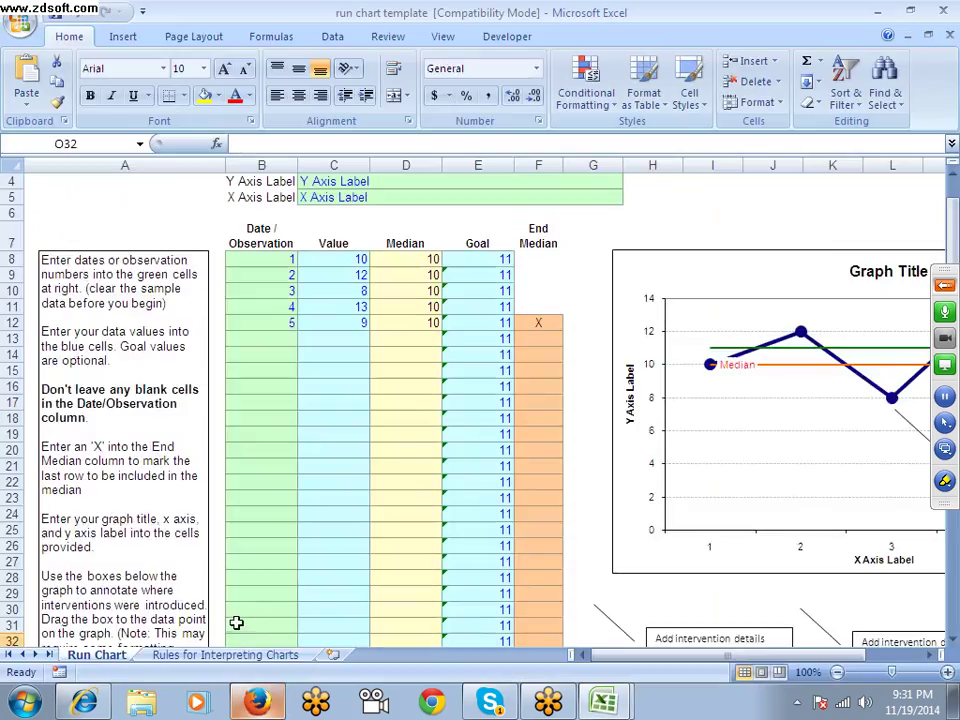
Step: Look through the Rules for Interpreting Charts sheet, Book1 and the run chart template, then return to chandoo.org
{"action": "left_click", "coordinate": [203, 656]}
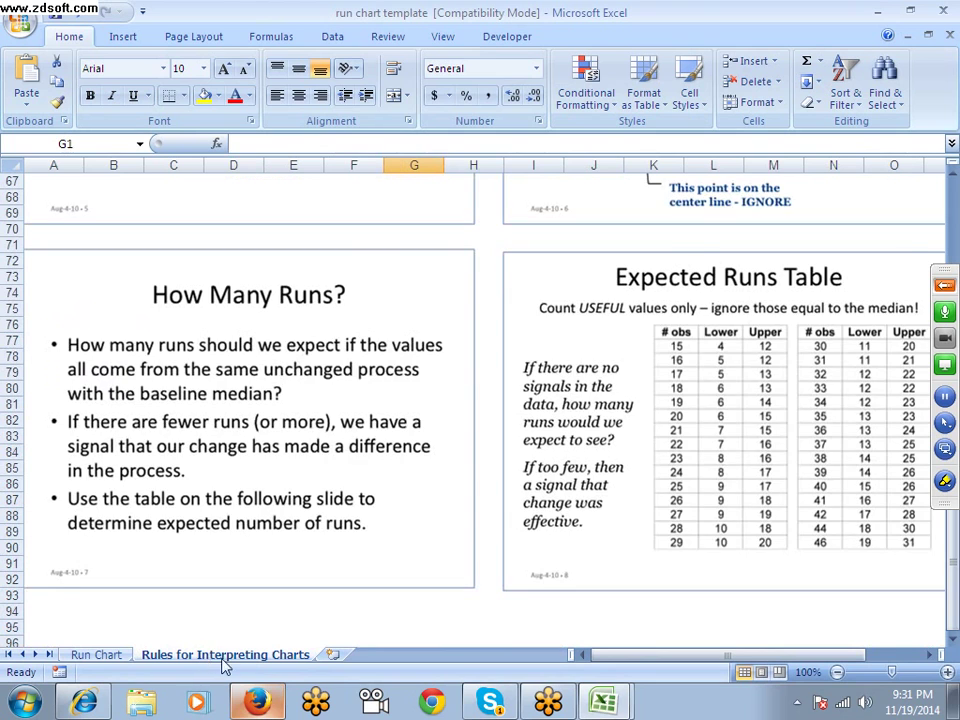
{"action": "mouse_move", "coordinate": [600, 700]}
{"action": "left_click", "coordinate": [575, 630]}
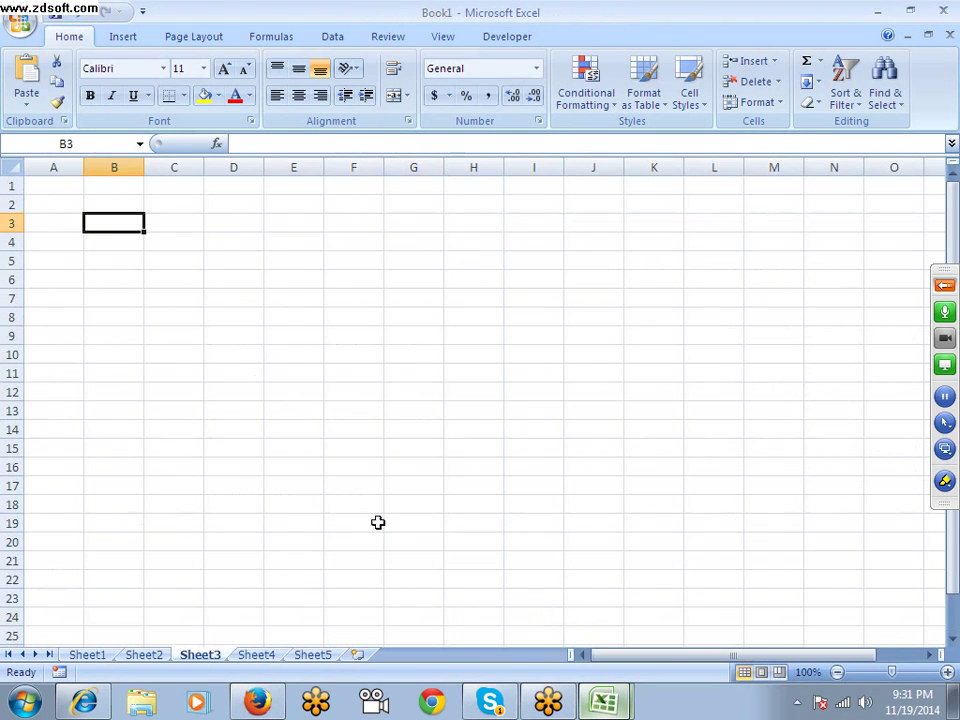
{"action": "key", "text": "alt+Tab"}
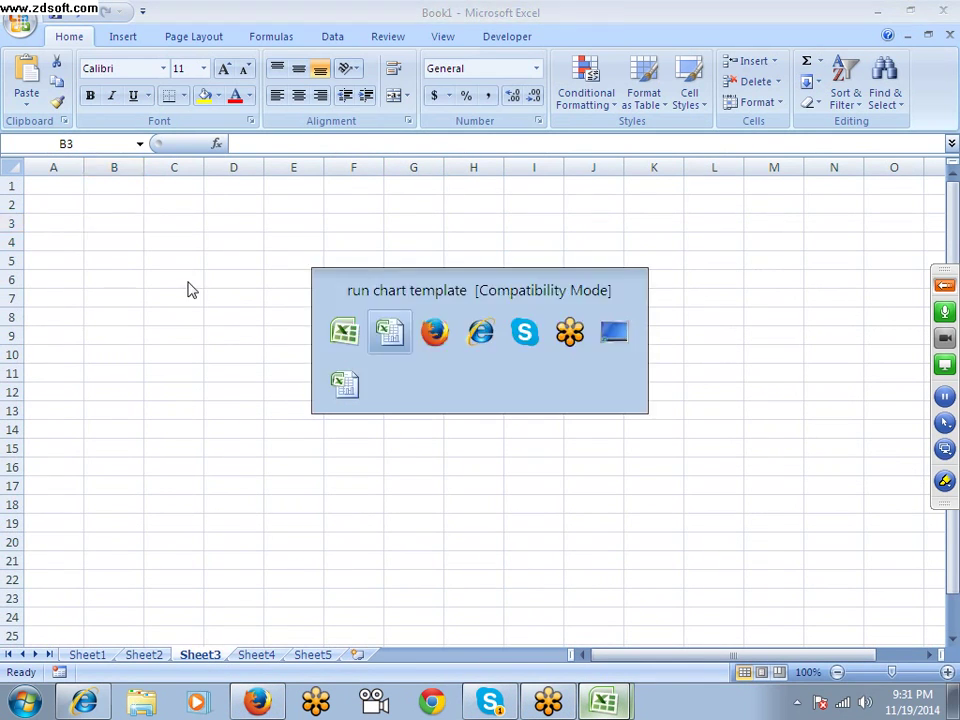
{"action": "left_click", "coordinate": [260, 658]}
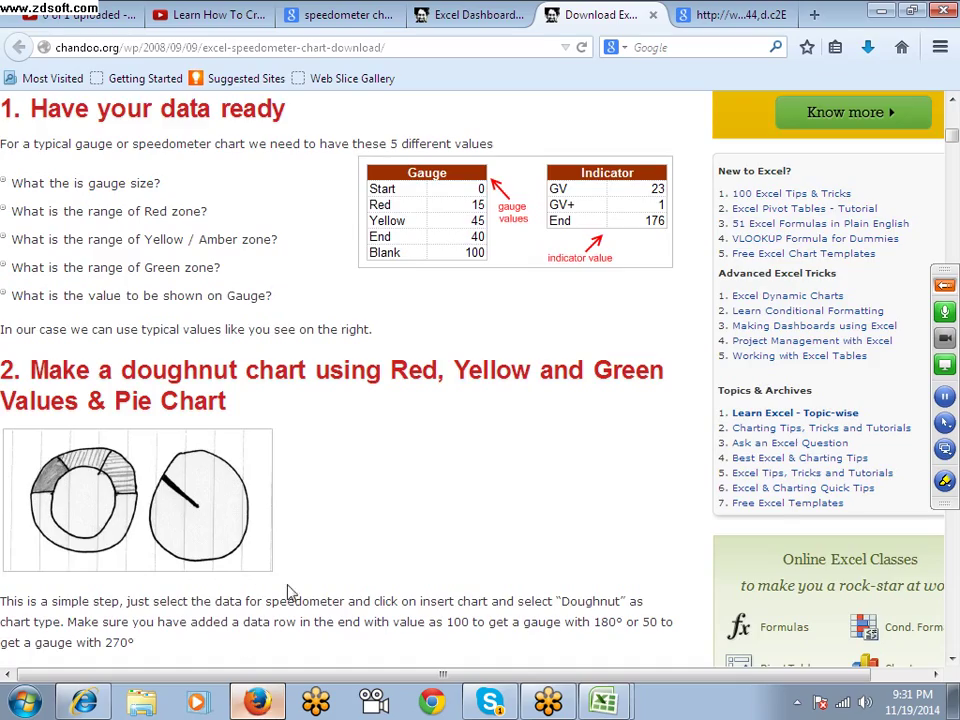
{"action": "scroll", "coordinate": [288, 592], "scroll_direction": "down", "scroll_amount": 5}
{"action": "scroll", "coordinate": [290, 591], "scroll_direction": "down", "scroll_amount": 4}
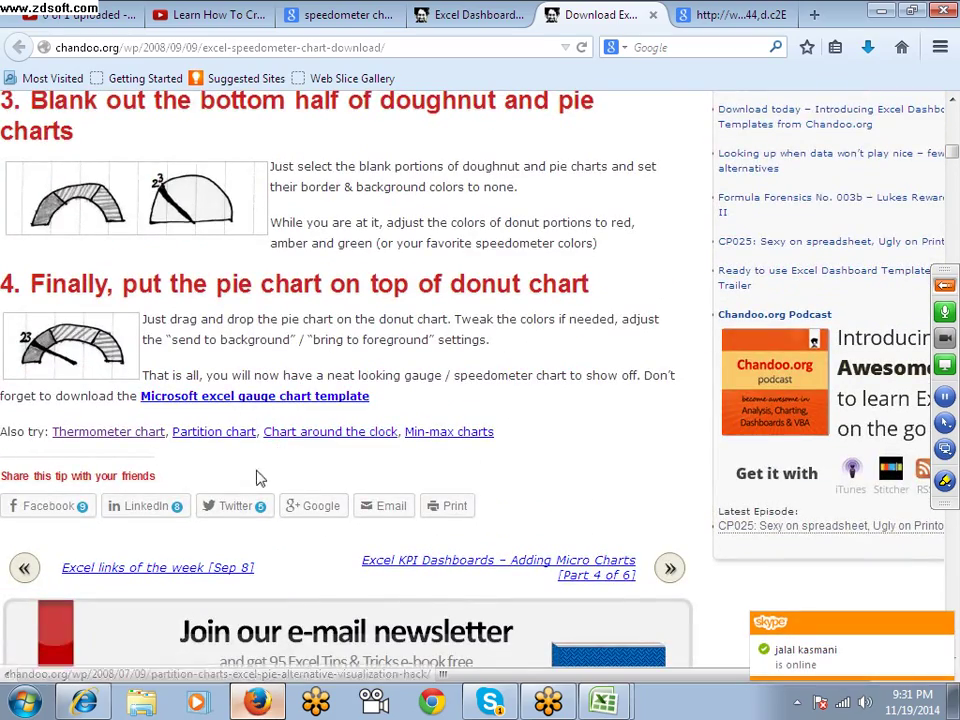
Step: Download the speedometer chart template from its chandoo.org link and open gauge-chart-template.xls in Excel
{"action": "scroll", "coordinate": [321, 476], "scroll_direction": "up", "scroll_amount": 1}
{"action": "scroll", "coordinate": [320, 477], "scroll_direction": "down", "scroll_amount": 2}
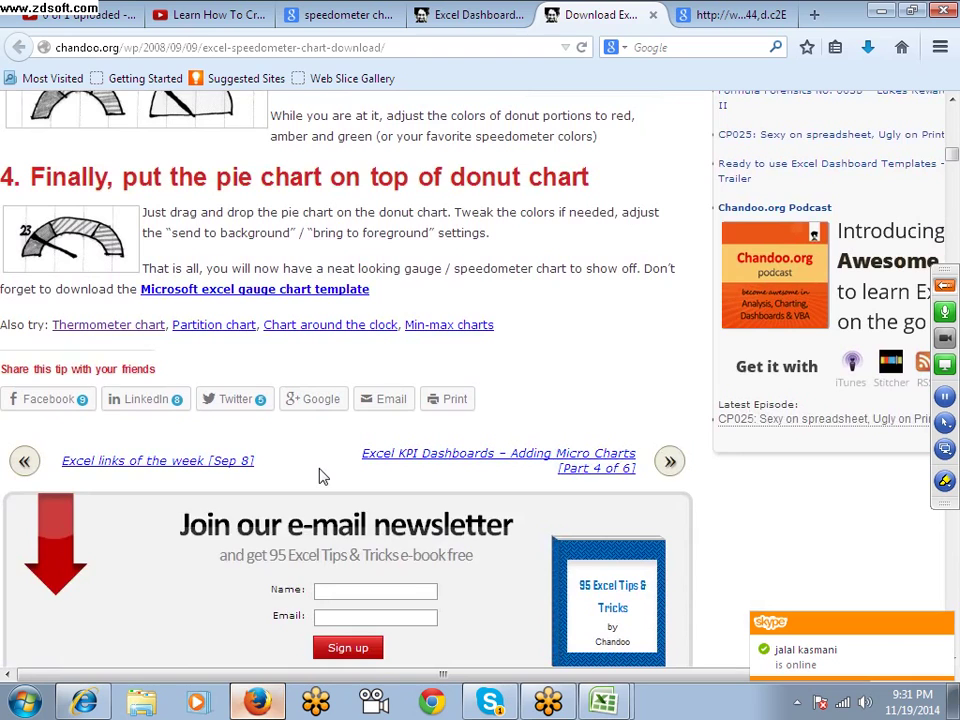
{"action": "scroll", "coordinate": [321, 476], "scroll_direction": "up", "scroll_amount": 2}
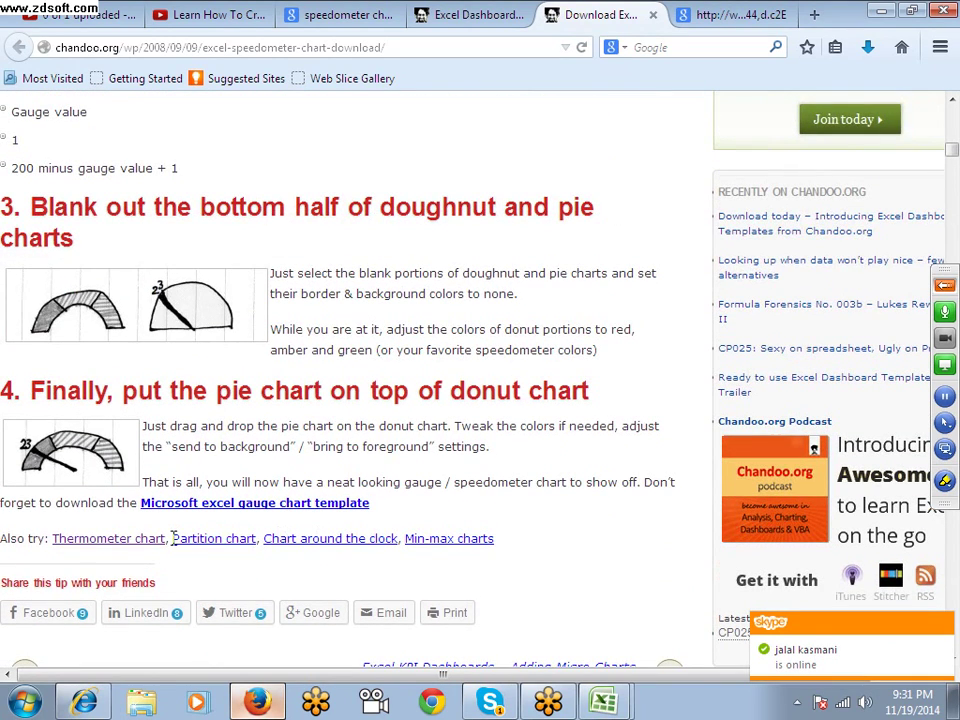
{"action": "scroll", "coordinate": [176, 545], "scroll_direction": "down", "scroll_amount": 2}
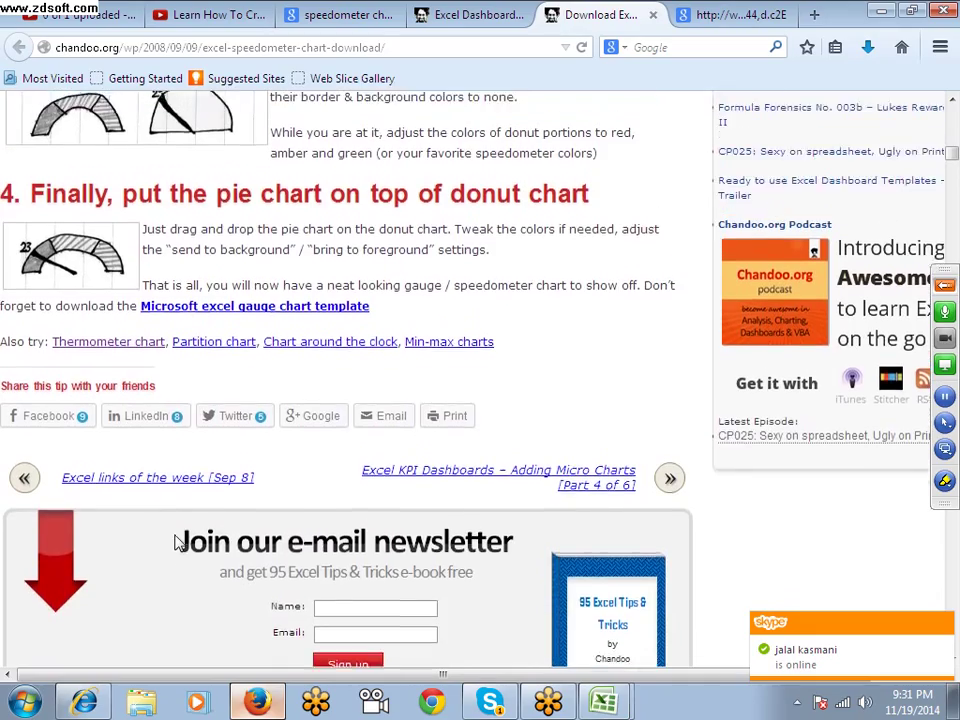
{"action": "scroll", "coordinate": [205, 485], "scroll_direction": "up", "scroll_amount": 1}
{"action": "scroll", "coordinate": [212, 452], "scroll_direction": "up", "scroll_amount": 1}
{"action": "scroll", "coordinate": [218, 458], "scroll_direction": "up", "scroll_amount": 3}
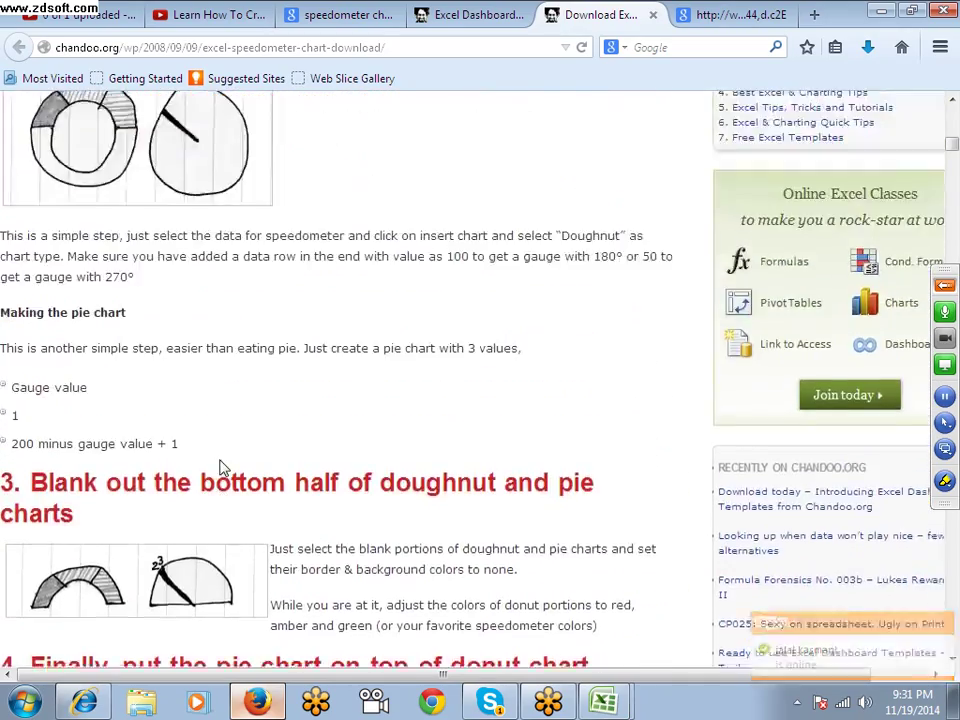
{"action": "scroll", "coordinate": [220, 462], "scroll_direction": "up", "scroll_amount": 4}
{"action": "scroll", "coordinate": [222, 468], "scroll_direction": "up", "scroll_amount": 3}
{"action": "scroll", "coordinate": [224, 468], "scroll_direction": "up", "scroll_amount": 2}
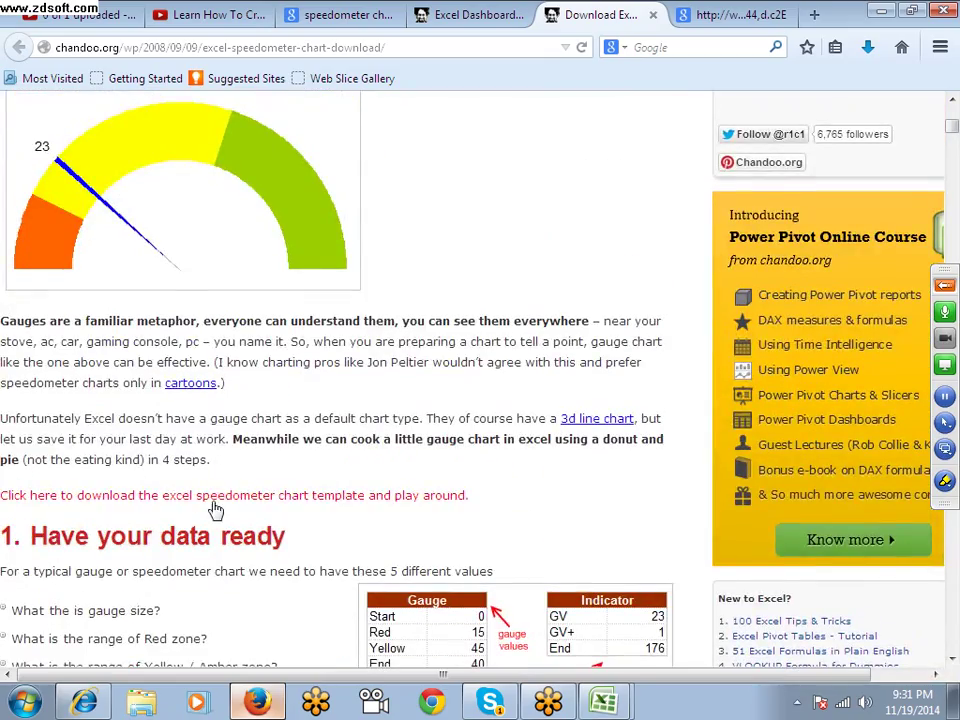
{"action": "left_click", "coordinate": [340, 500]}
{"action": "left_click", "coordinate": [315, 496]}
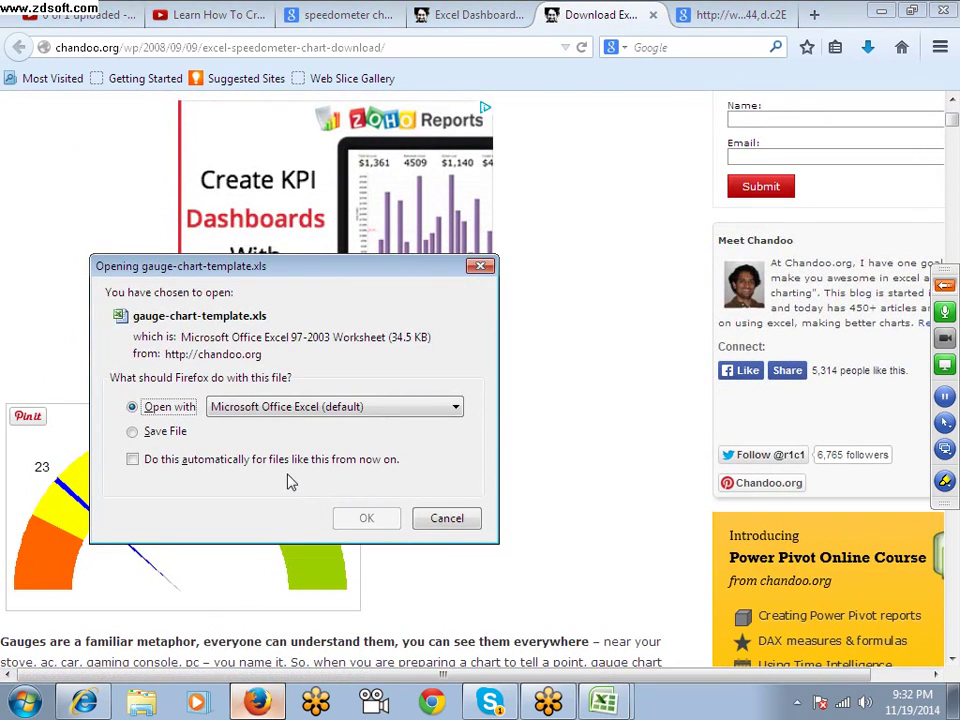
{"action": "left_click", "coordinate": [364, 517]}
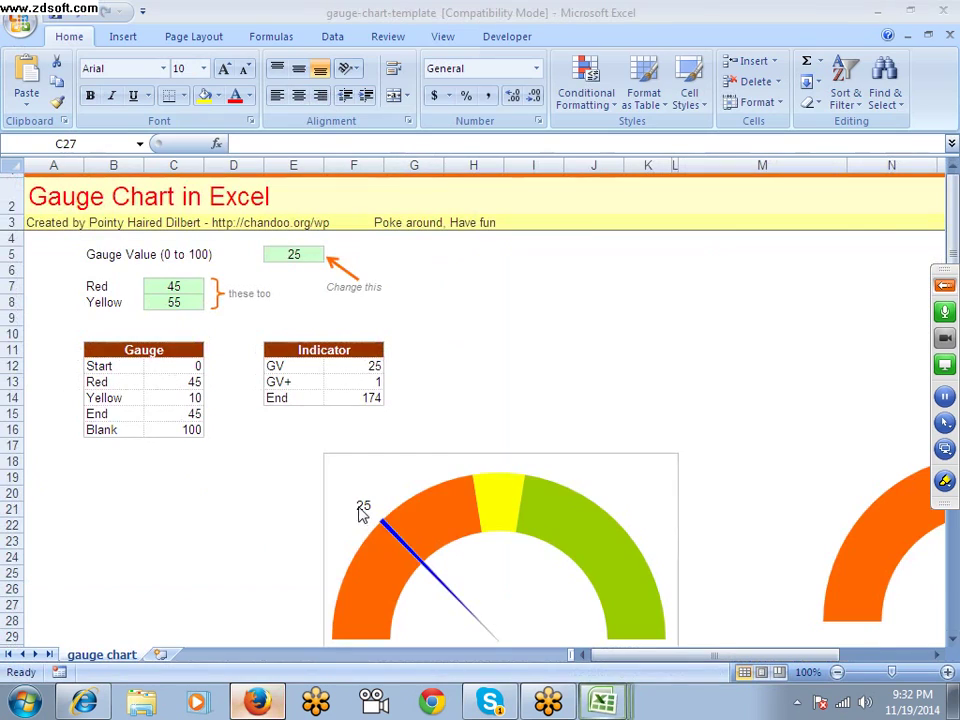
Step: Duplicate the gauge chart sheet and paste the Gauge table into a new sheet at A3
{"action": "scroll", "coordinate": [242, 480], "scroll_direction": "down", "scroll_amount": 3}
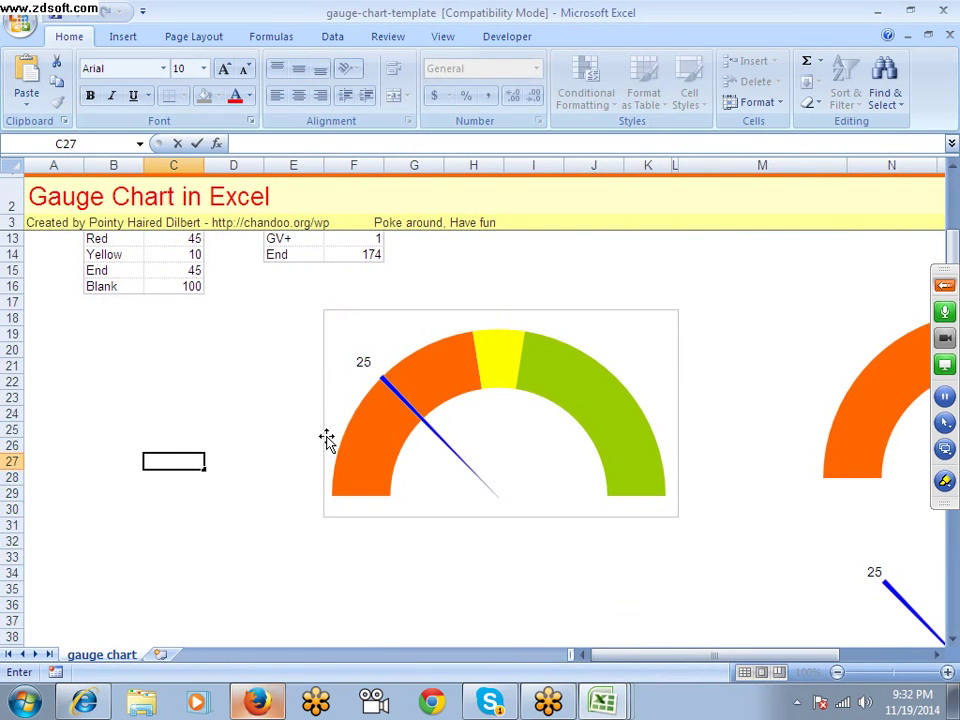
{"action": "scroll", "coordinate": [128, 315], "scroll_direction": "up", "scroll_amount": 3}
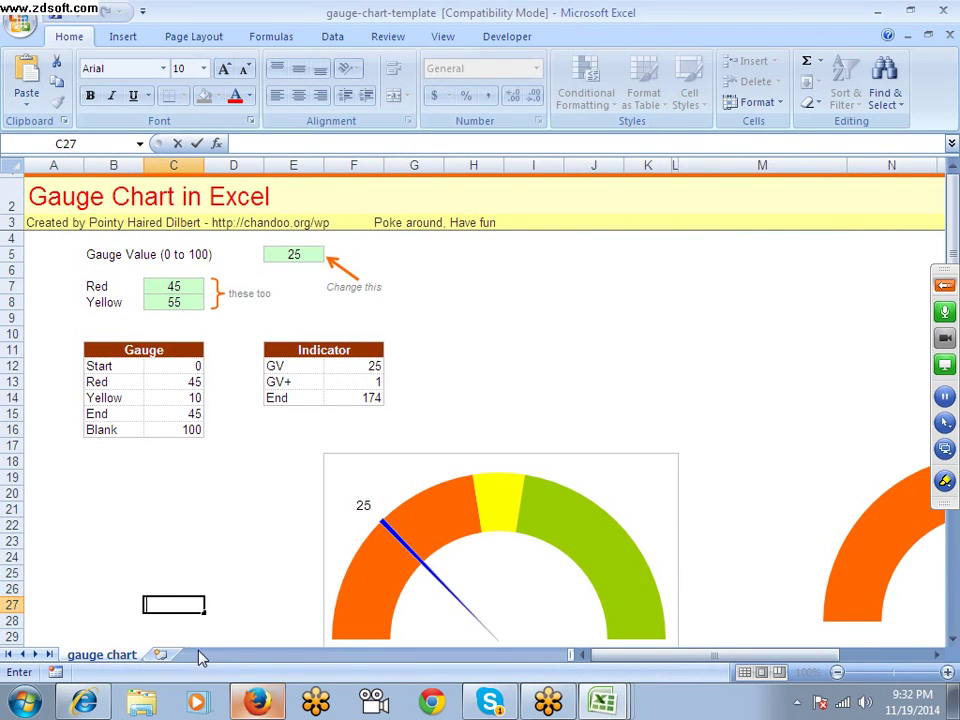
{"action": "left_click", "coordinate": [109, 537]}
{"action": "left_click_drag", "start_coordinate": [117, 662], "coordinate": [181, 666]}
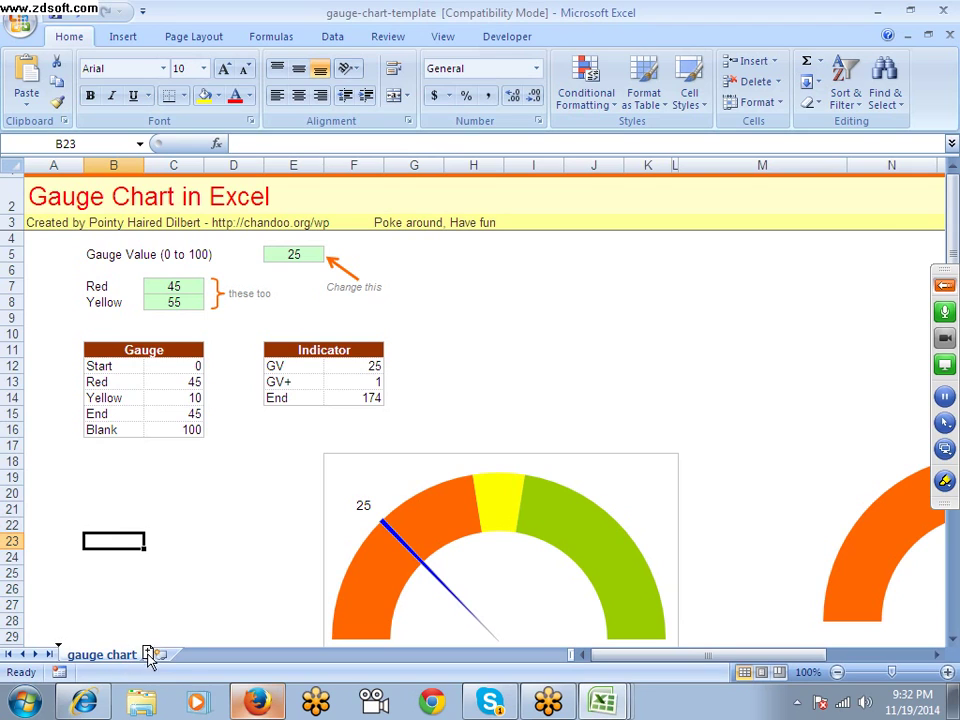
{"action": "left_click", "coordinate": [148, 553]}
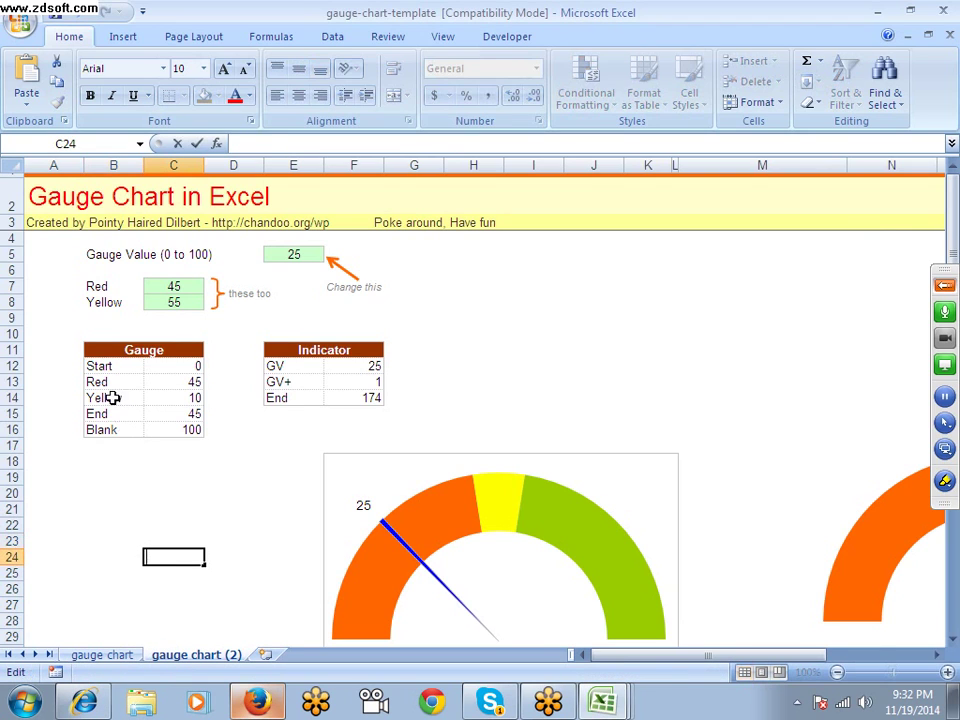
{"action": "left_click_drag", "start_coordinate": [108, 350], "coordinate": [153, 427]}
{"action": "key", "text": "ctrl+c"}
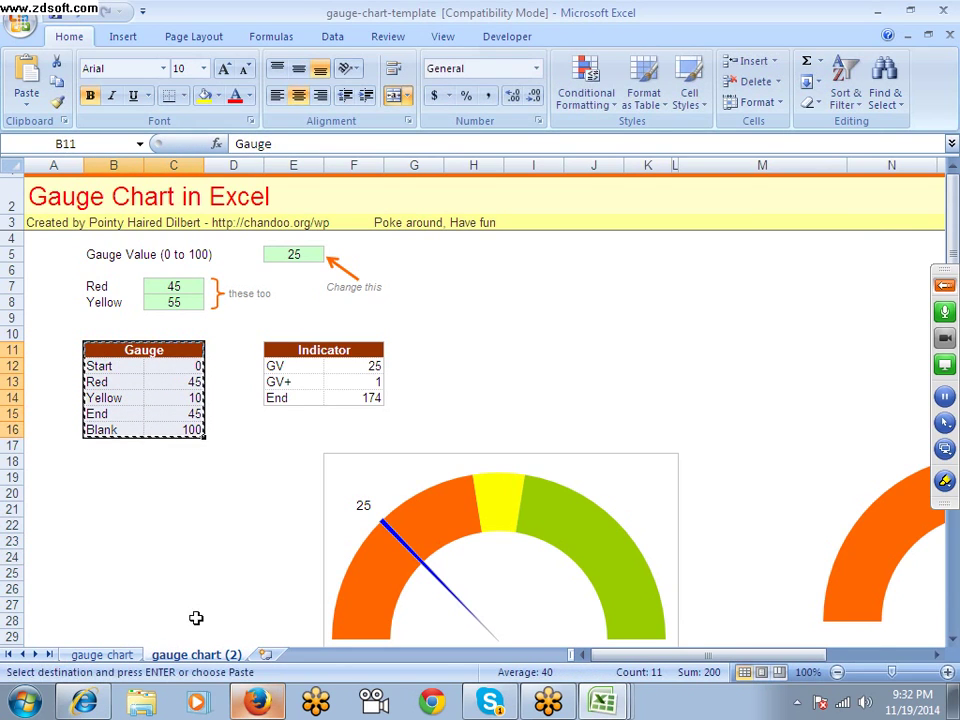
{"action": "left_click", "coordinate": [265, 655]}
{"action": "left_click", "coordinate": [70, 227]}
{"action": "left_click", "coordinate": [70, 212]}
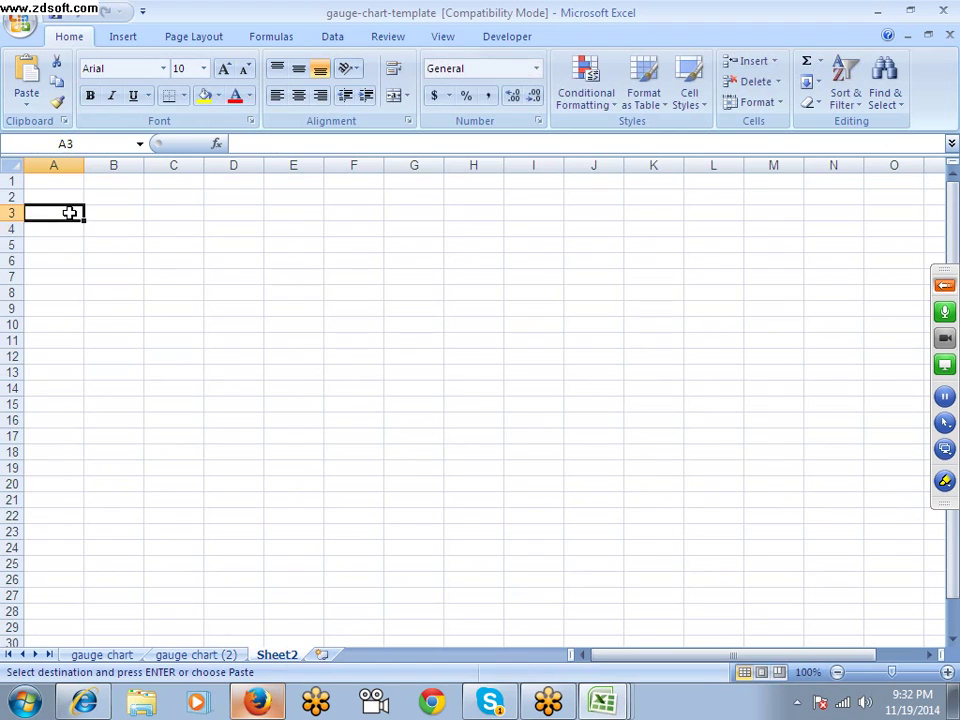
{"action": "key", "text": "ctrl+v"}
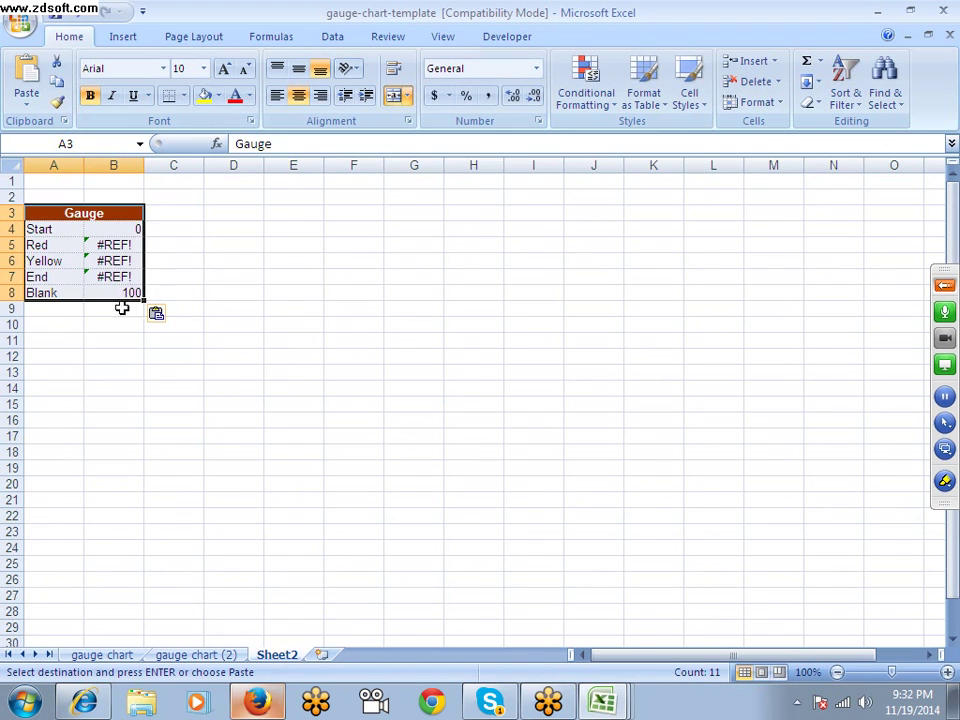
{"action": "left_click", "coordinate": [196, 655]}
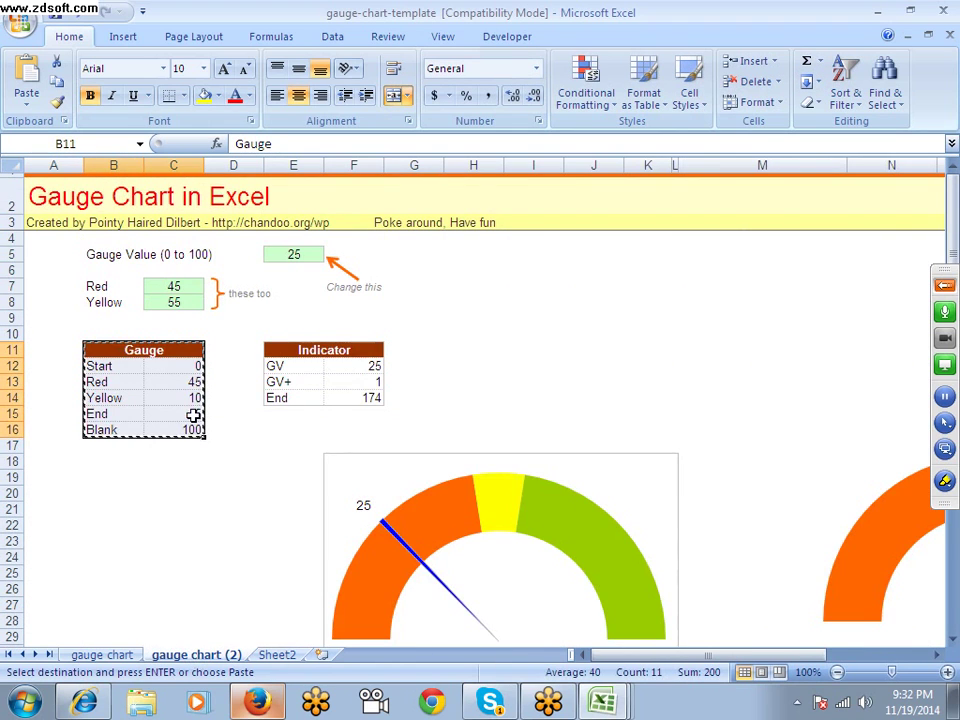
Step: Enter =C7 in C13 for Red and =C8-C7 in C14 for Yellow
{"action": "left_click", "coordinate": [185, 381]}
{"action": "type", "text": "=C7"}
{"action": "key", "text": "Return"}
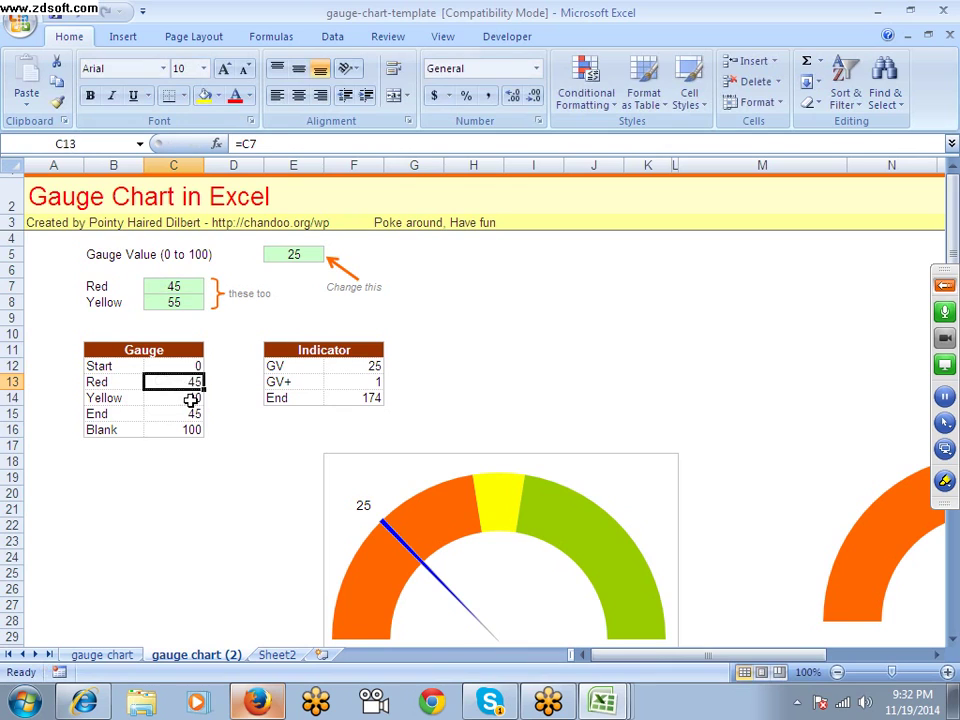
{"action": "left_click", "coordinate": [186, 397]}
{"action": "type", "text": "=C8-C7"}
{"action": "key", "text": "ctrl+Return"}
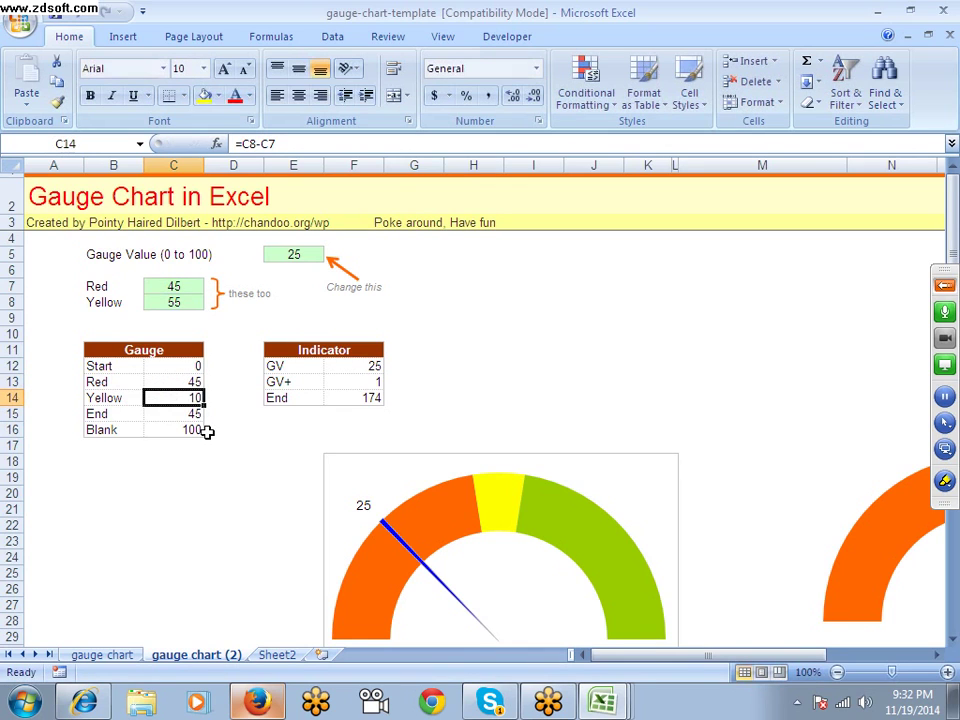
Step: Check inputs C7, C8 and formulas C13–C15, then copy the Gauge table B11:C16
{"action": "scroll", "coordinate": [208, 430], "scroll_direction": "down", "scroll_amount": 1}
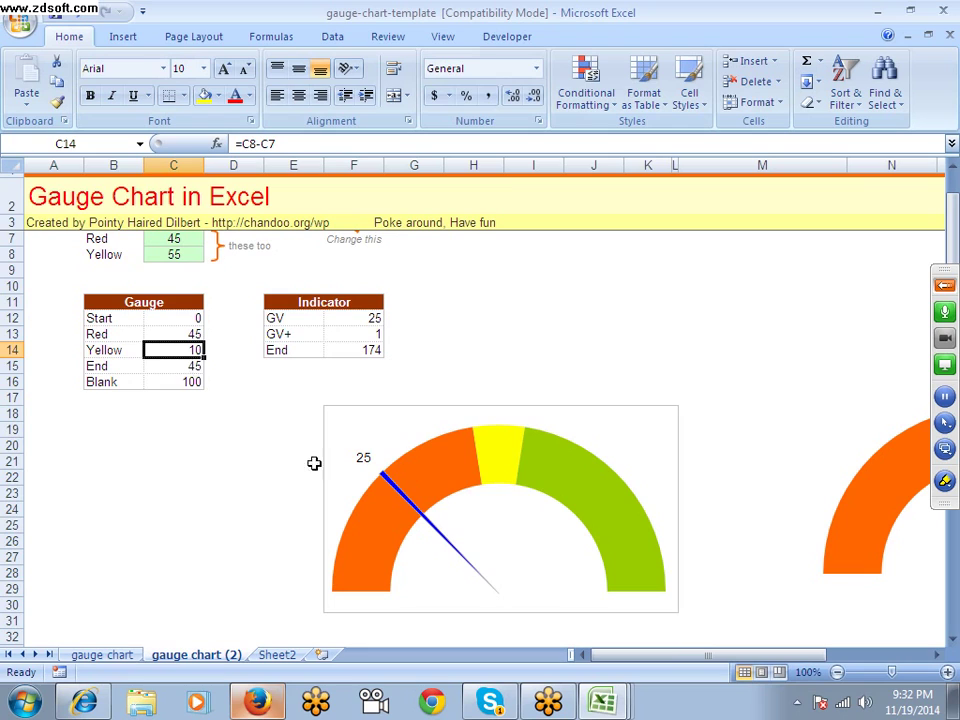
{"action": "scroll", "coordinate": [308, 452], "scroll_direction": "up", "scroll_amount": 1}
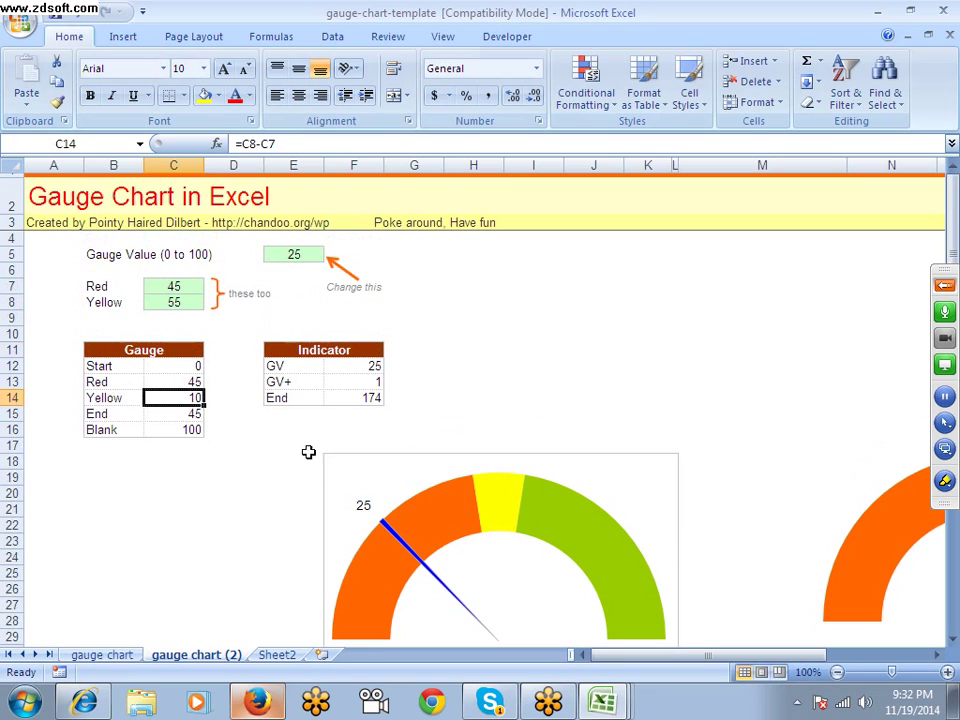
{"action": "left_click", "coordinate": [158, 288]}
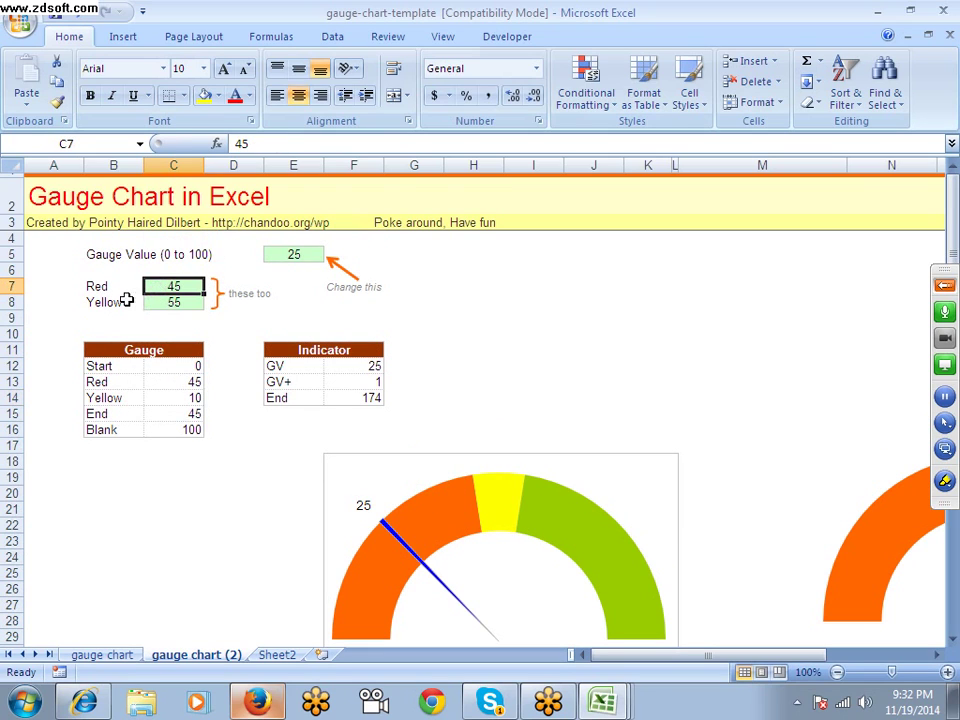
{"action": "double_click", "coordinate": [170, 302]}
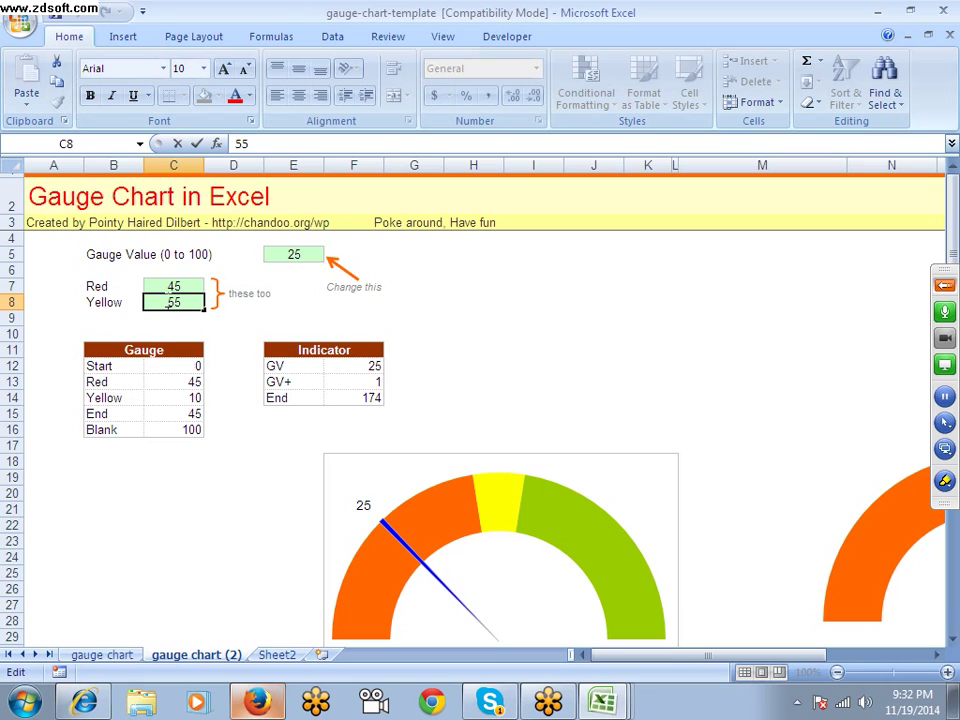
{"action": "key", "text": "Escape"}
{"action": "left_click", "coordinate": [186, 382]}
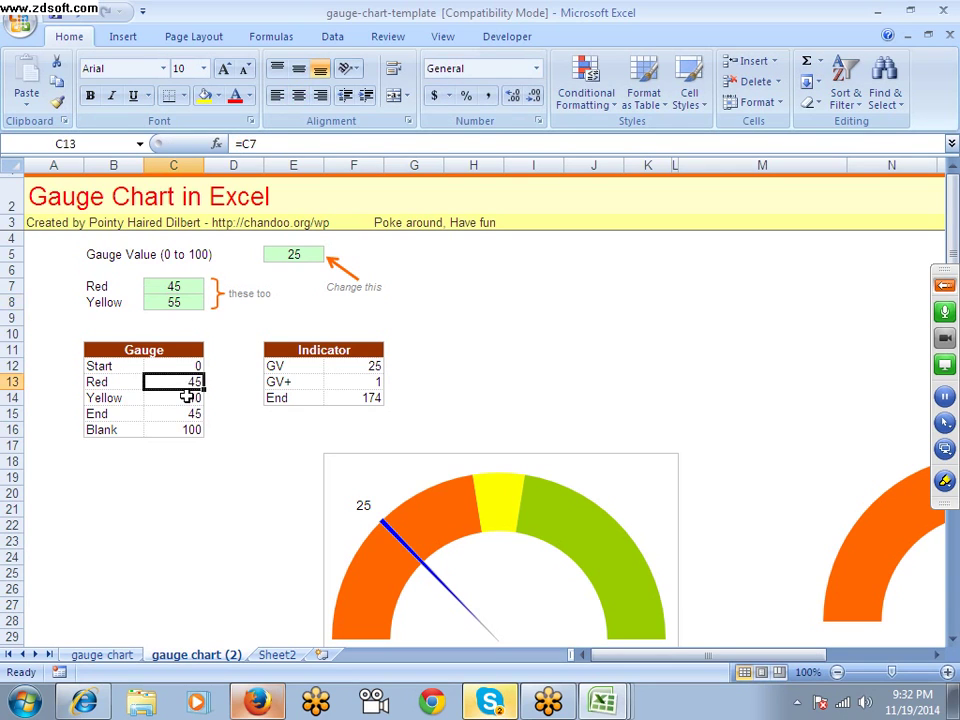
{"action": "left_click", "coordinate": [190, 398]}
{"action": "left_click", "coordinate": [190, 414]}
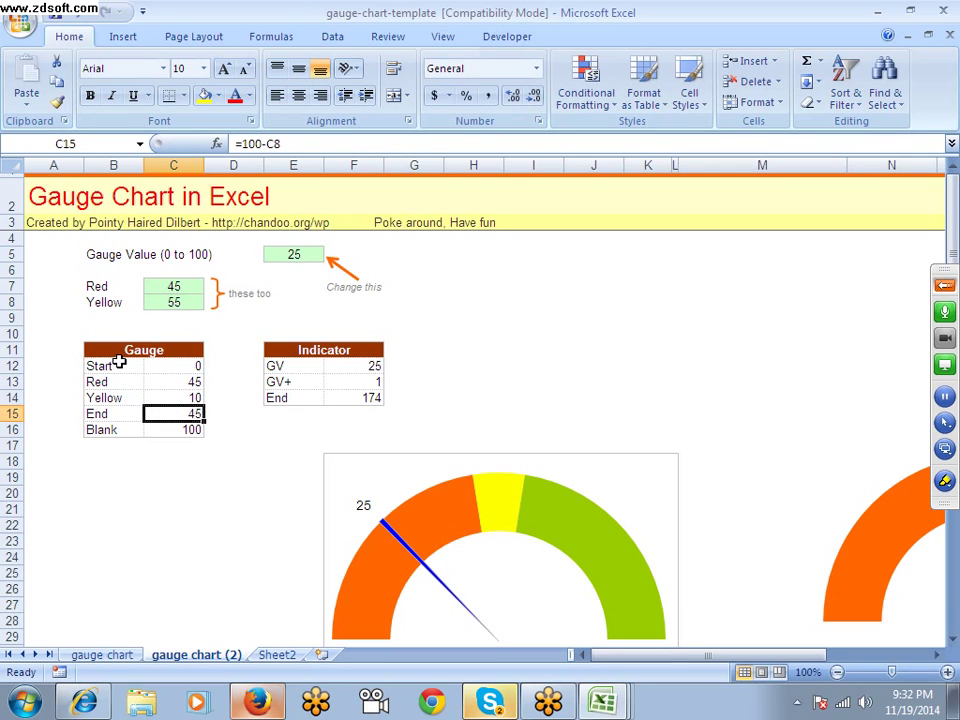
{"action": "mouse_move", "coordinate": [92, 350]}
{"action": "left_mouse_down"}
{"action": "mouse_move", "coordinate": [175, 410]}
{"action": "mouse_move", "coordinate": [176, 429]}
{"action": "left_mouse_up"}
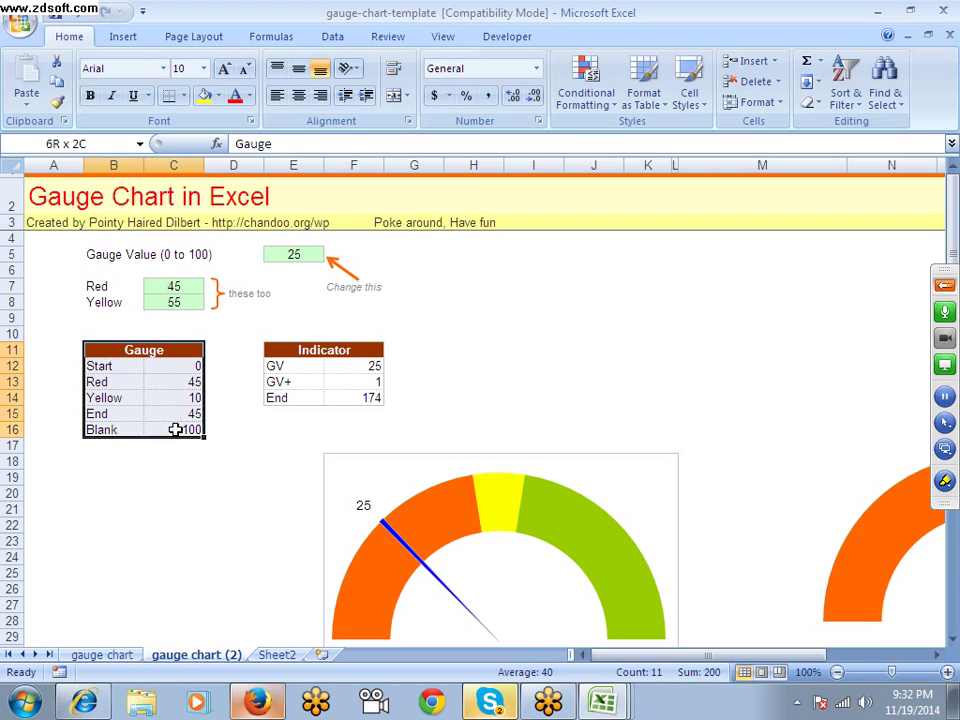
{"action": "key", "text": "ctrl+c"}
Step: Clear the old A3:B8 block on Sheet2 after a failed values paste
{"action": "left_click", "coordinate": [276, 654]}
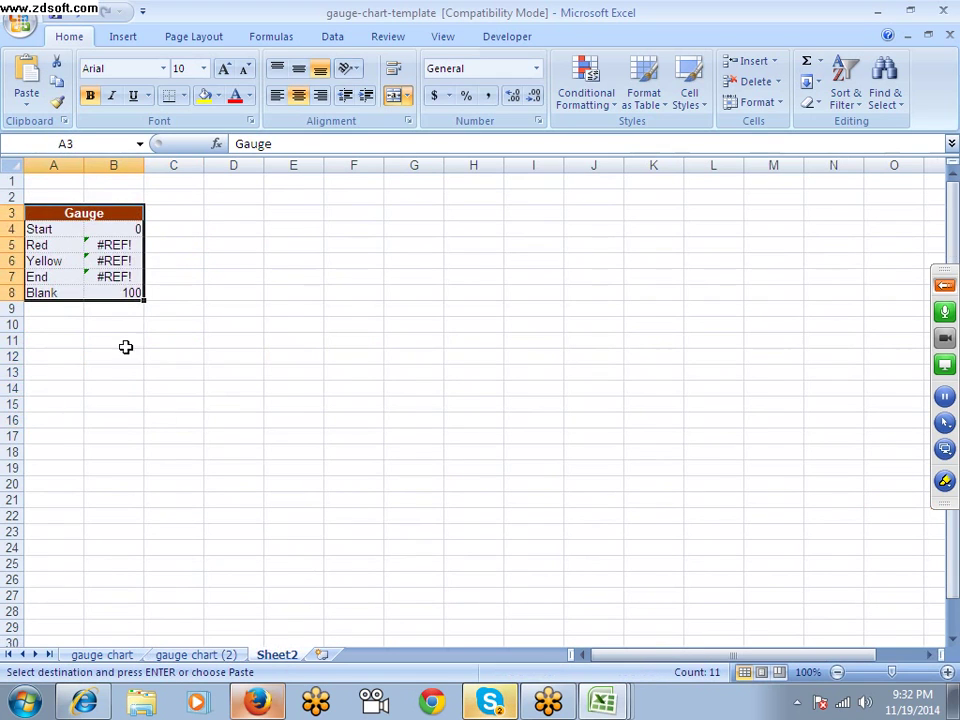
{"action": "left_click", "coordinate": [27, 104]}
{"action": "left_click", "coordinate": [73, 166]}
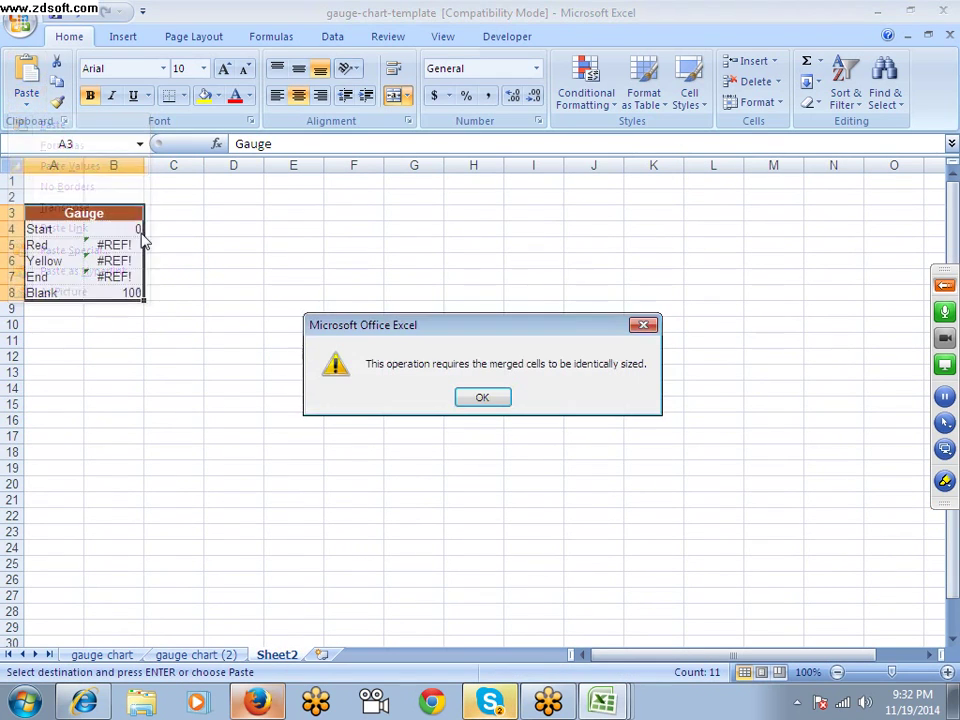
{"action": "left_click", "coordinate": [467, 392]}
{"action": "key", "text": "Delete"}
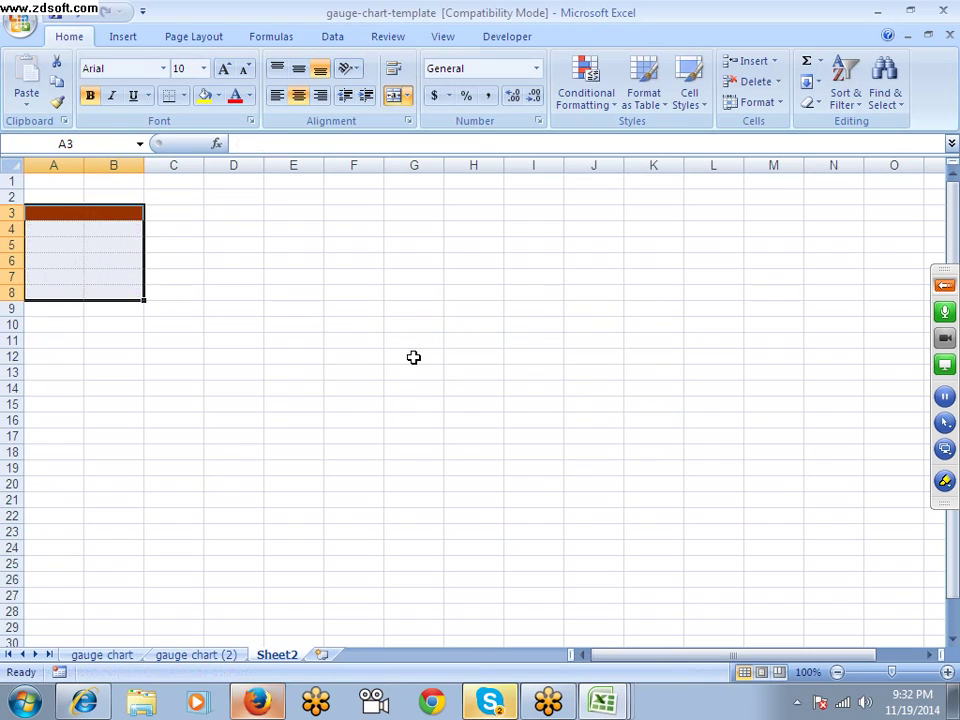
{"action": "left_click", "coordinate": [175, 224]}
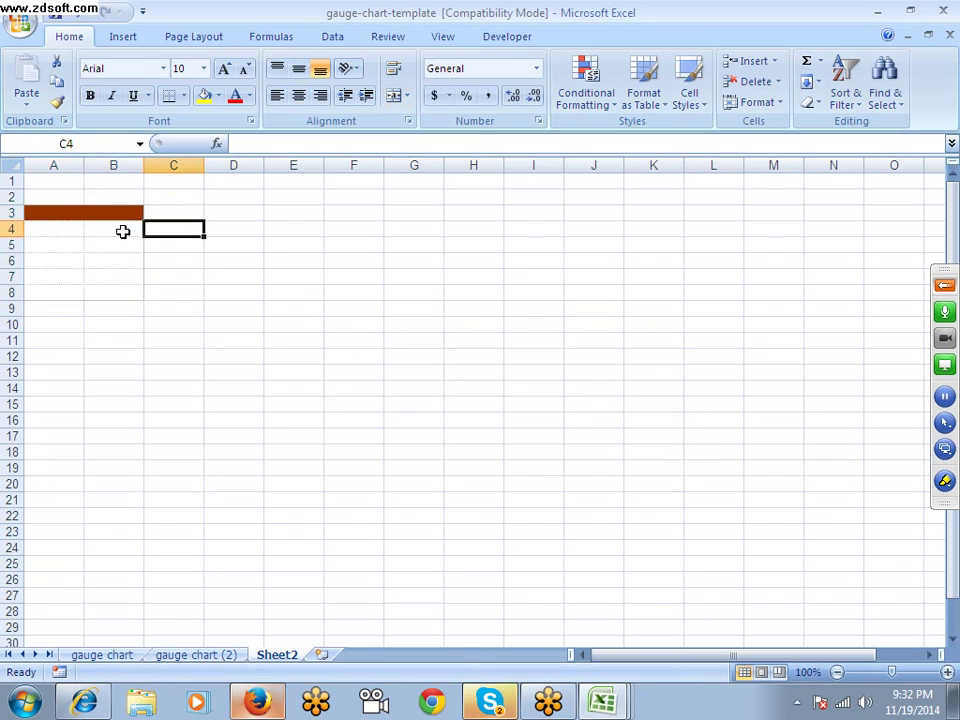
{"action": "left_click", "coordinate": [79, 228]}
{"action": "left_click", "coordinate": [26, 97]}
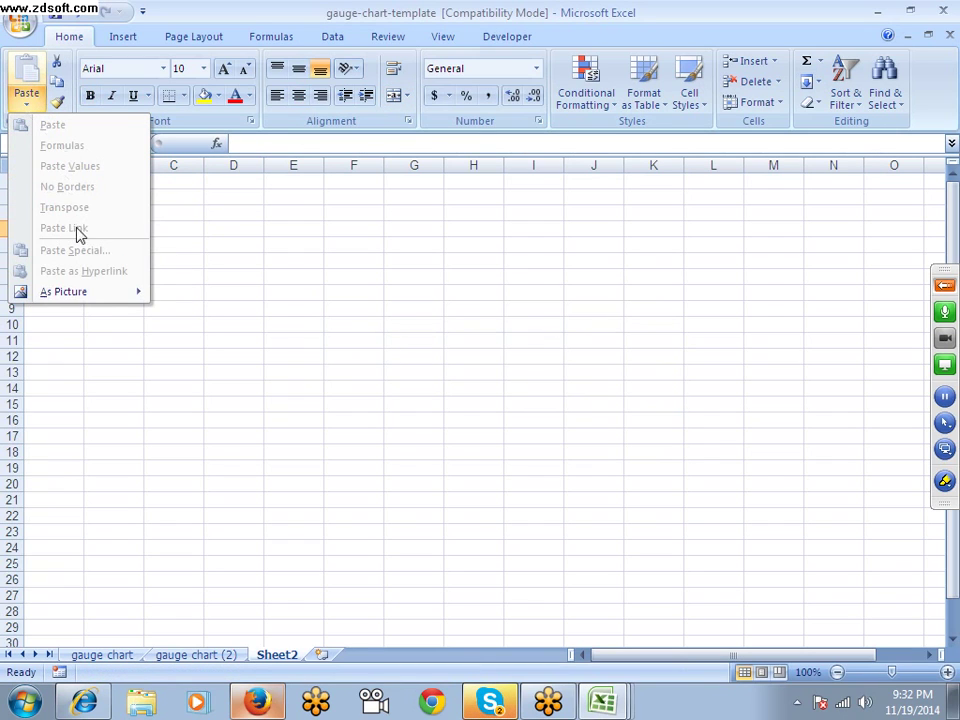
{"action": "left_click", "coordinate": [208, 656]}
Step: Copy the Gauge table B11:C16 from gauge chart (2) and Paste Special it at Sheet2 D4
{"action": "left_click", "coordinate": [208, 656]}
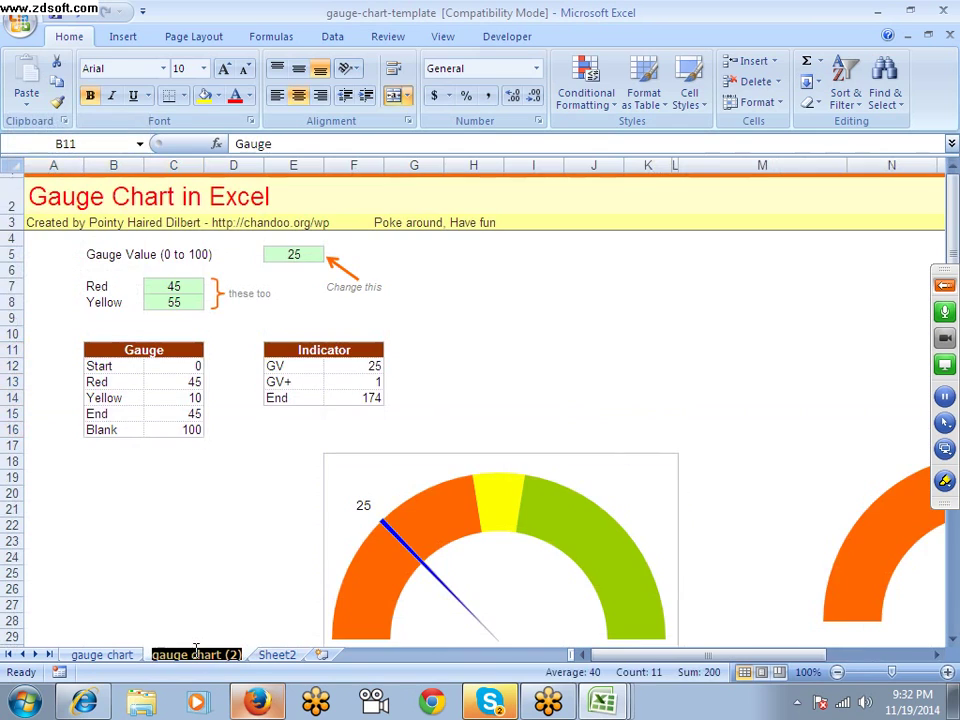
{"action": "left_click_drag", "start_coordinate": [100, 355], "coordinate": [380, 352]}
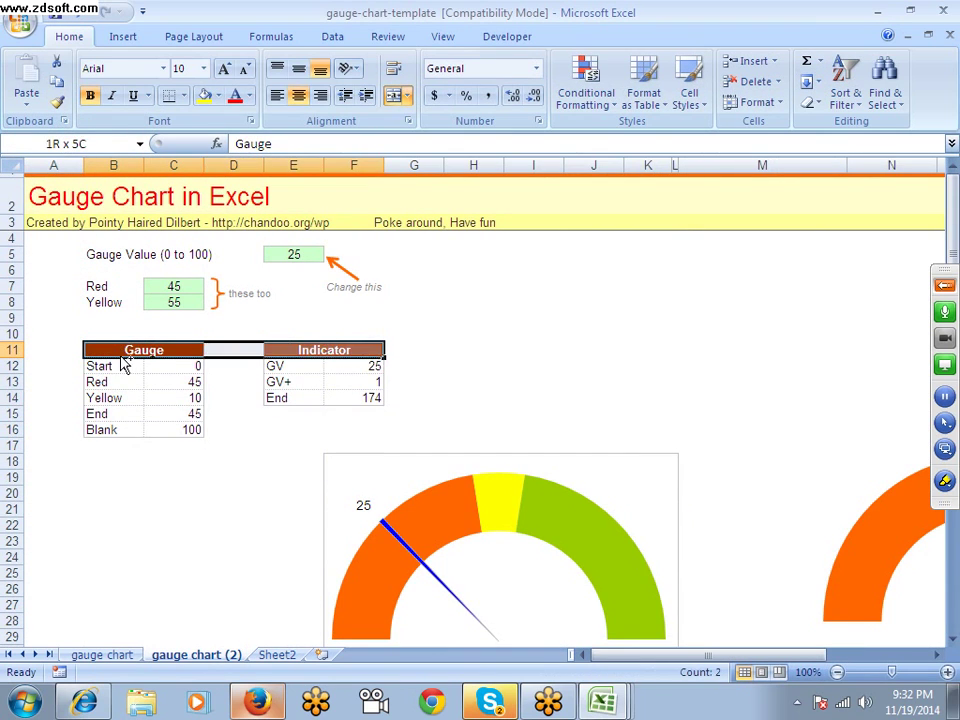
{"action": "left_click", "coordinate": [55, 352]}
{"action": "left_click", "coordinate": [120, 365]}
{"action": "left_click_drag", "start_coordinate": [120, 365], "coordinate": [185, 428]}
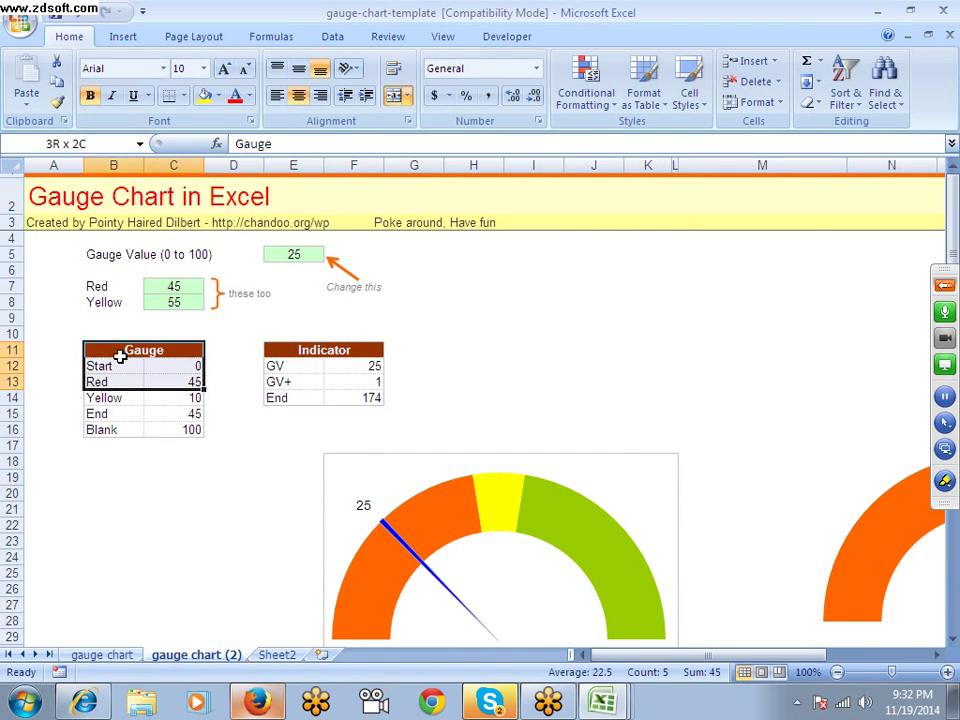
{"action": "key", "text": "ctrl+c"}
{"action": "left_click", "coordinate": [278, 655]}
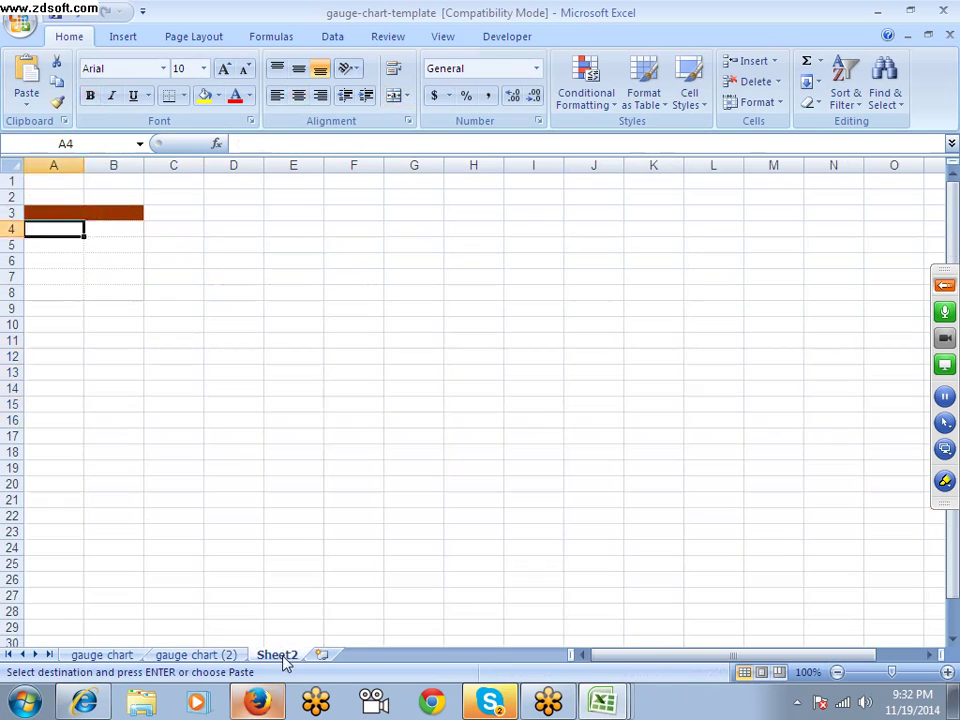
{"action": "left_click", "coordinate": [229, 229]}
{"action": "right_click", "coordinate": [229, 230]}
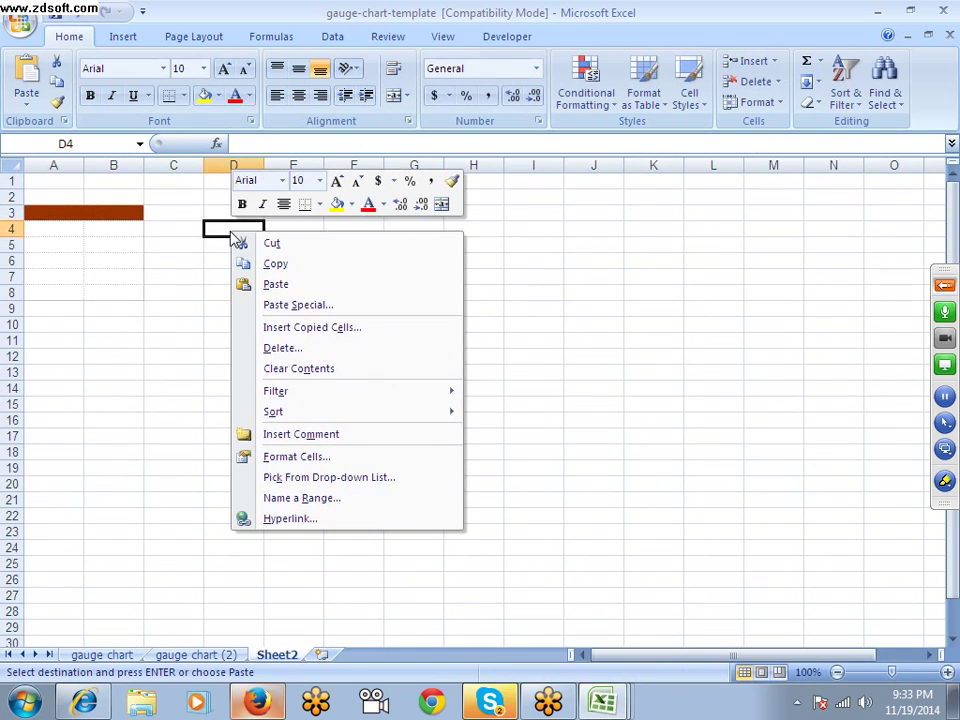
{"action": "left_click", "coordinate": [285, 305]}
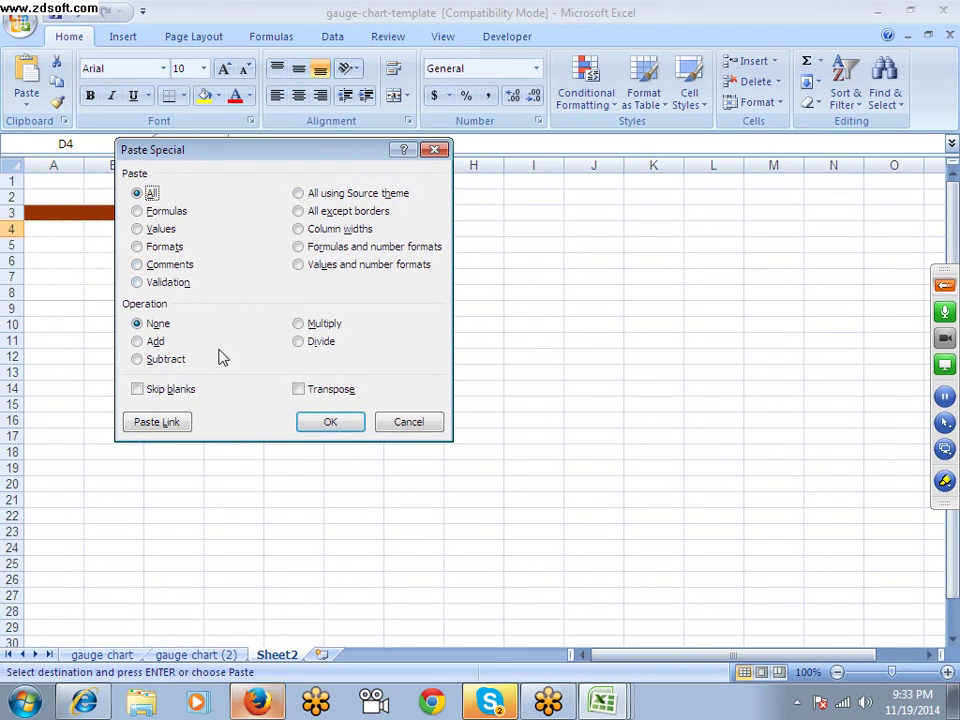
{"action": "left_click", "coordinate": [336, 427]}
{"action": "left_click", "coordinate": [336, 427]}
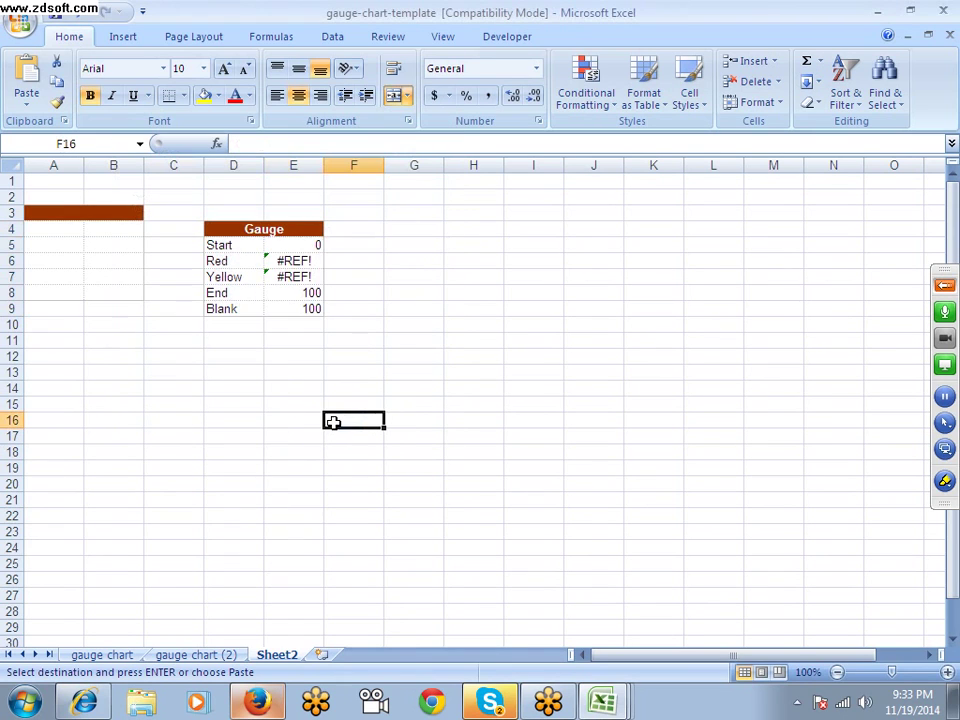
Step: Replace the #REF! errors in E6:E8 with Red 45, Yellow 10 and End 45
{"action": "left_click", "coordinate": [297, 264]}
{"action": "type", "text": "45"}
{"action": "key", "text": "Return"}
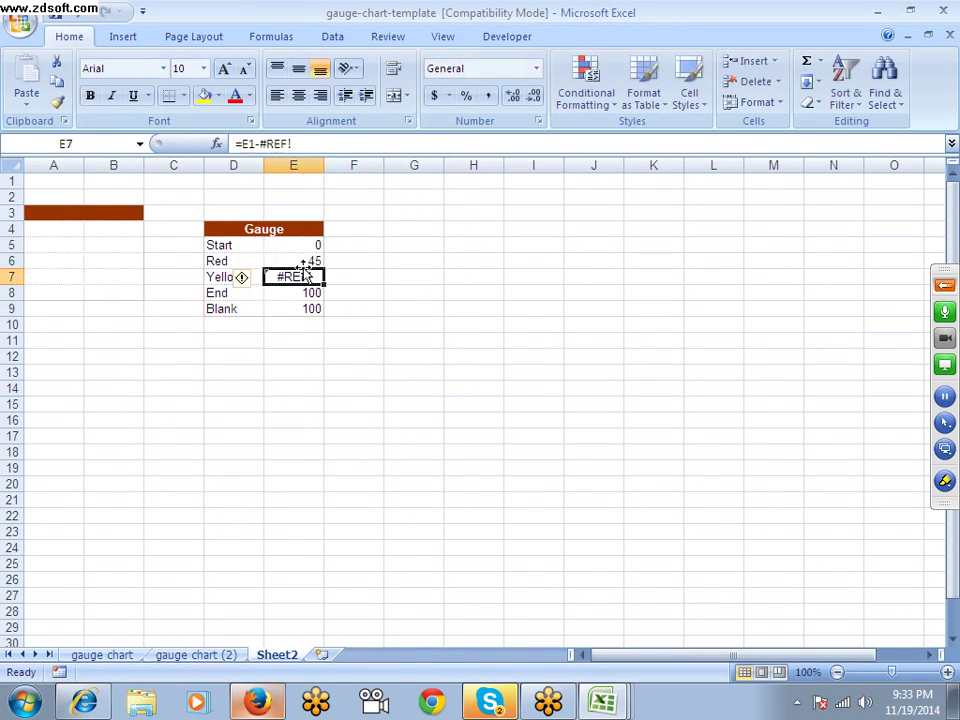
{"action": "type", "text": "10"}
{"action": "key", "text": "Return"}
{"action": "type", "text": "45"}
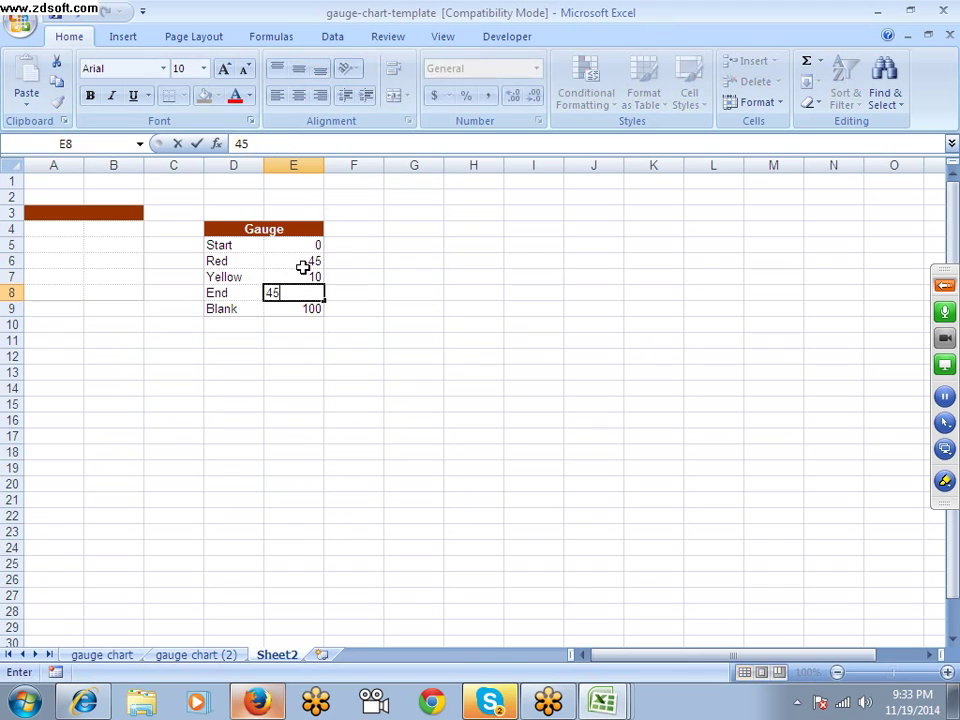
{"action": "key", "text": "Return"}
{"action": "key", "text": "ctrl+Tab"}
{"action": "key", "text": "ctrl+Tab"}
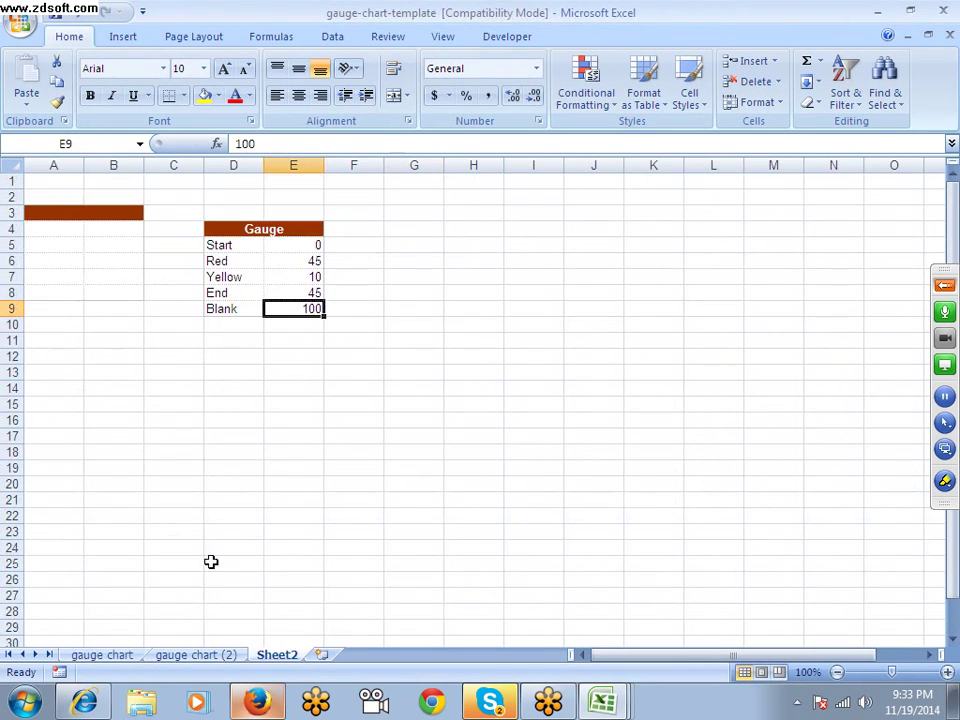
{"action": "left_click", "coordinate": [195, 654]}
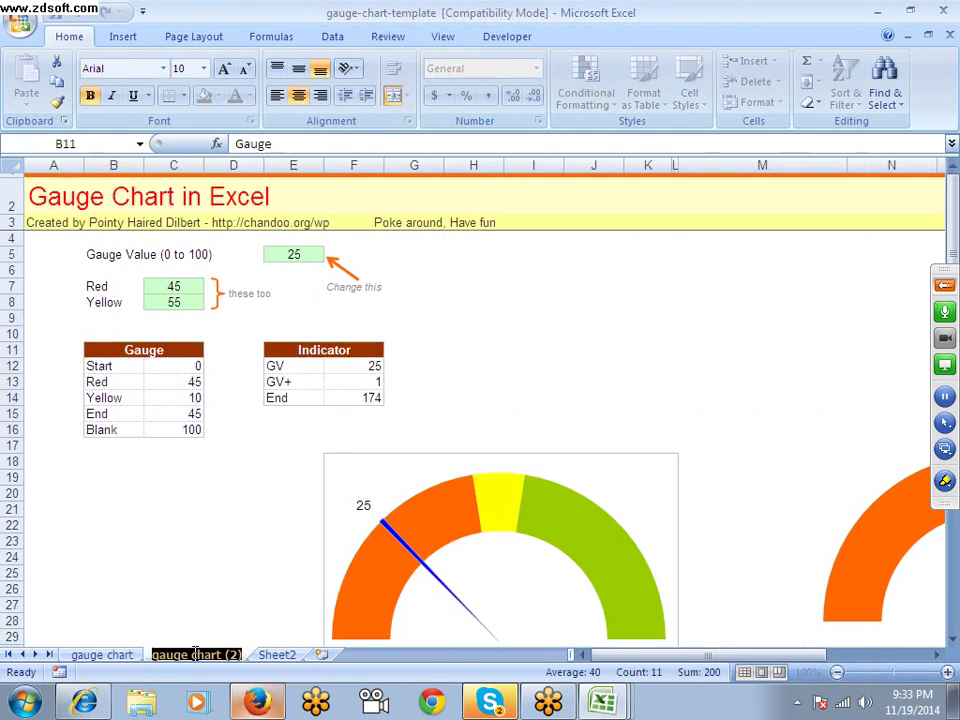
Step: Select the Gauge labels and values D5:E9 on Sheet2
{"action": "left_click", "coordinate": [258, 655]}
{"action": "left_click", "coordinate": [309, 261]}
{"action": "key", "text": "Right"}
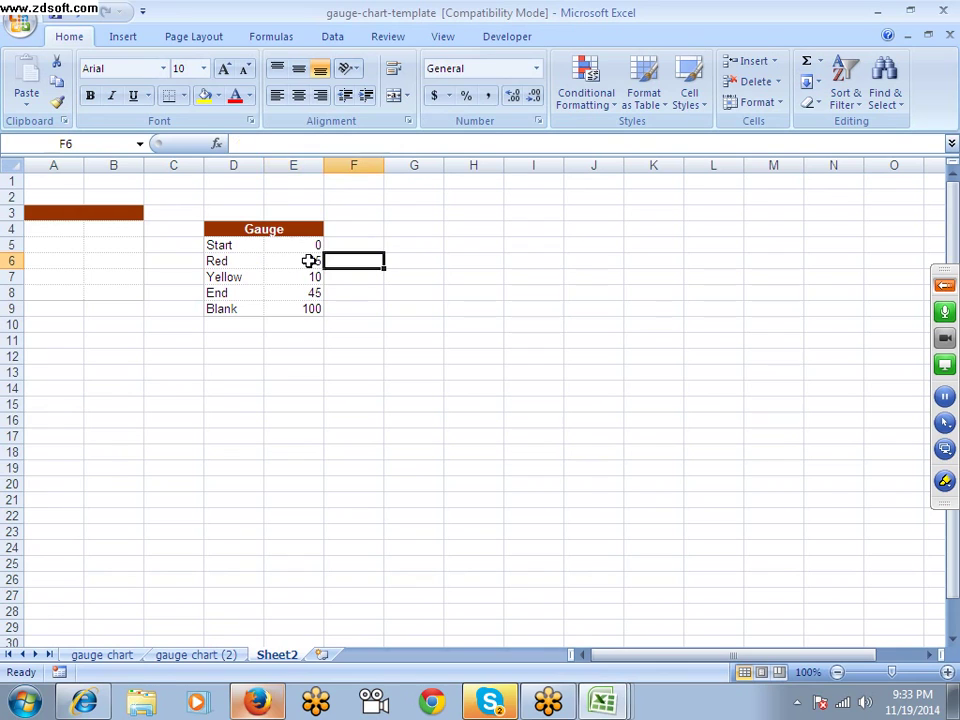
{"action": "key", "text": "Left"}
{"action": "key", "text": "Up"}
{"action": "key", "text": "ctrl+shift+Down"}
{"action": "key", "text": "Up"}
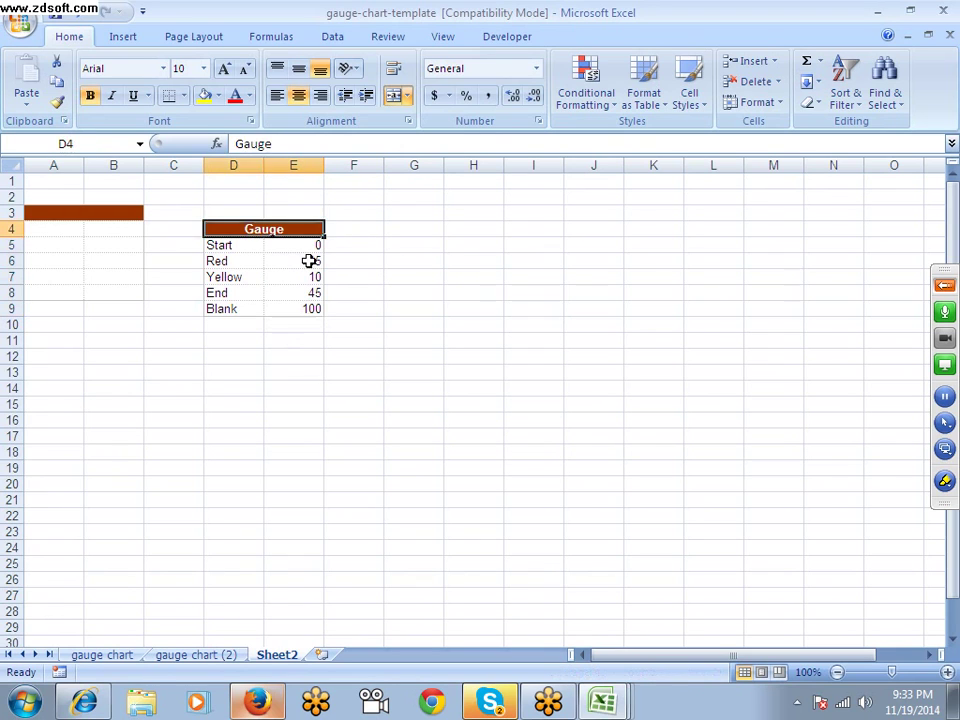
{"action": "key", "text": "Left"}
{"action": "key", "text": "Down"}
{"action": "key", "text": "Right"}
{"action": "key", "text": "shift+Right"}
{"action": "key", "text": "ctrl+shift+Down"}
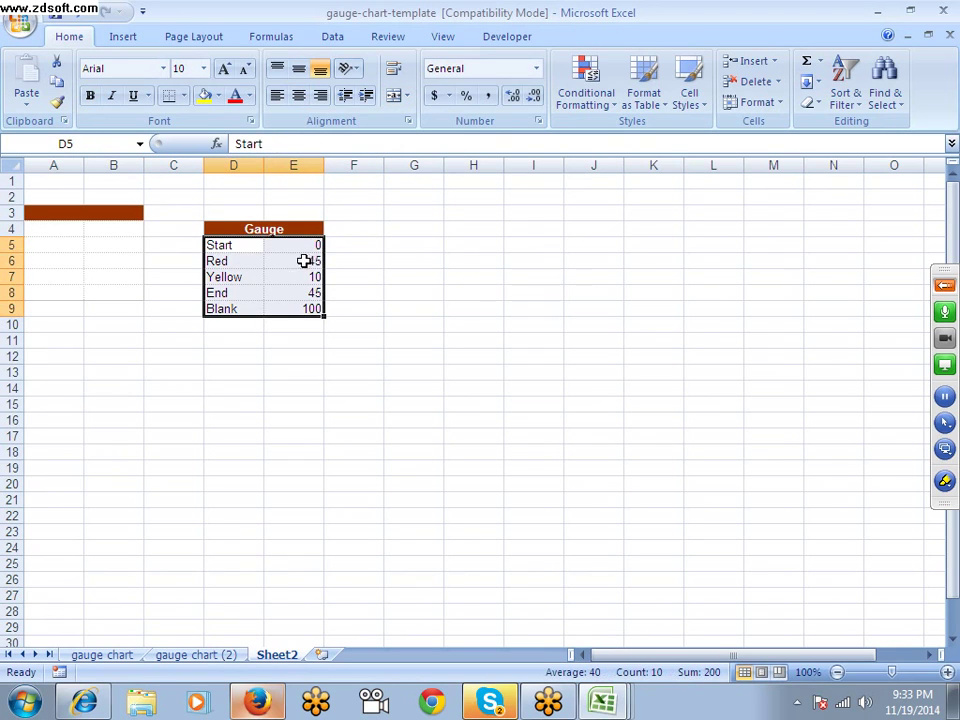
Step: Insert a doughnut chart of the selection from Insert > Other Charts
{"action": "left_click", "coordinate": [120, 38]}
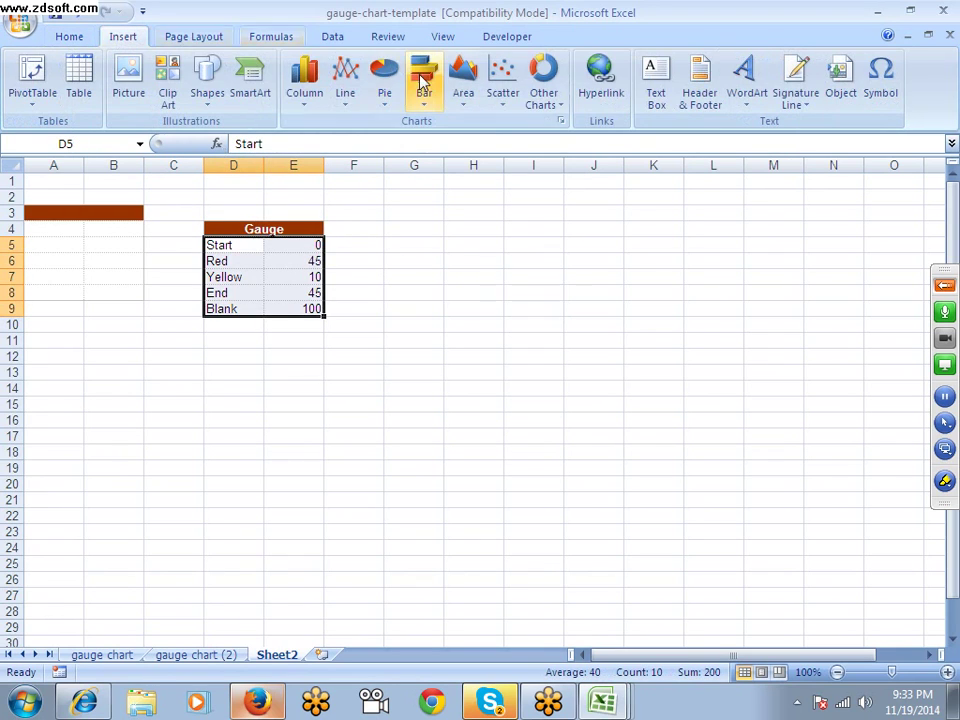
{"action": "left_click", "coordinate": [541, 105]}
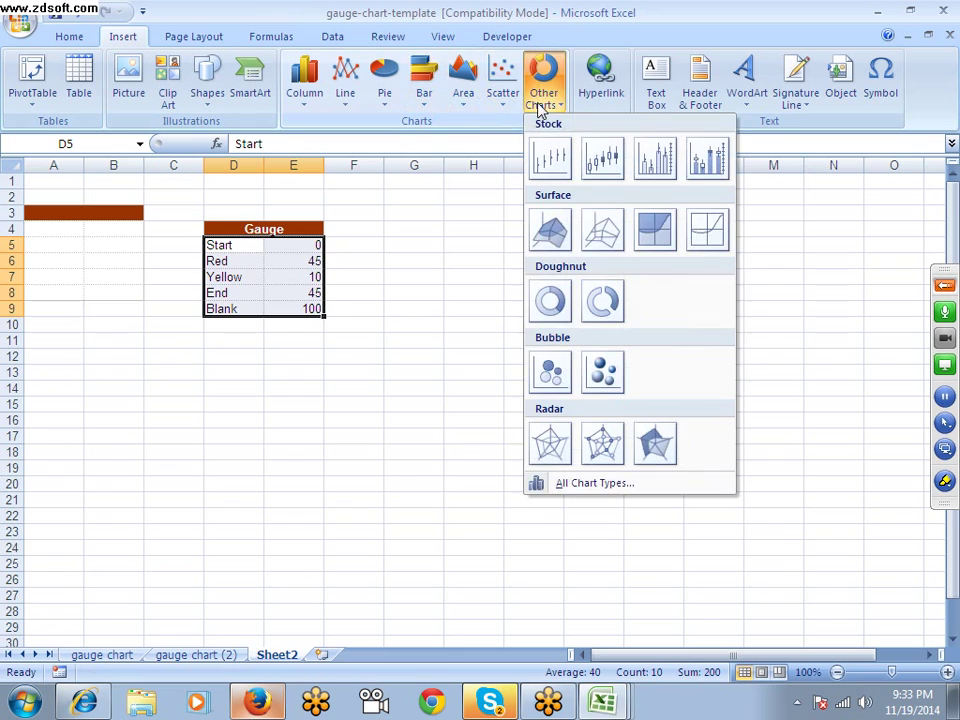
{"action": "left_click", "coordinate": [557, 306]}
{"action": "left_click", "coordinate": [322, 337]}
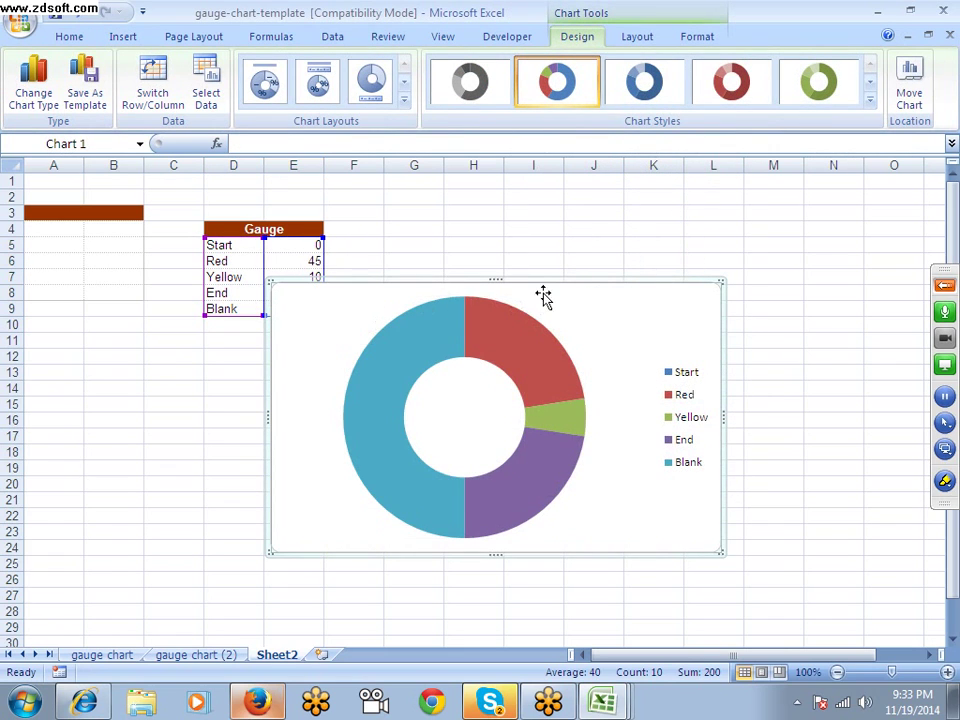
{"action": "left_click_drag", "start_coordinate": [543, 296], "coordinate": [630, 226]}
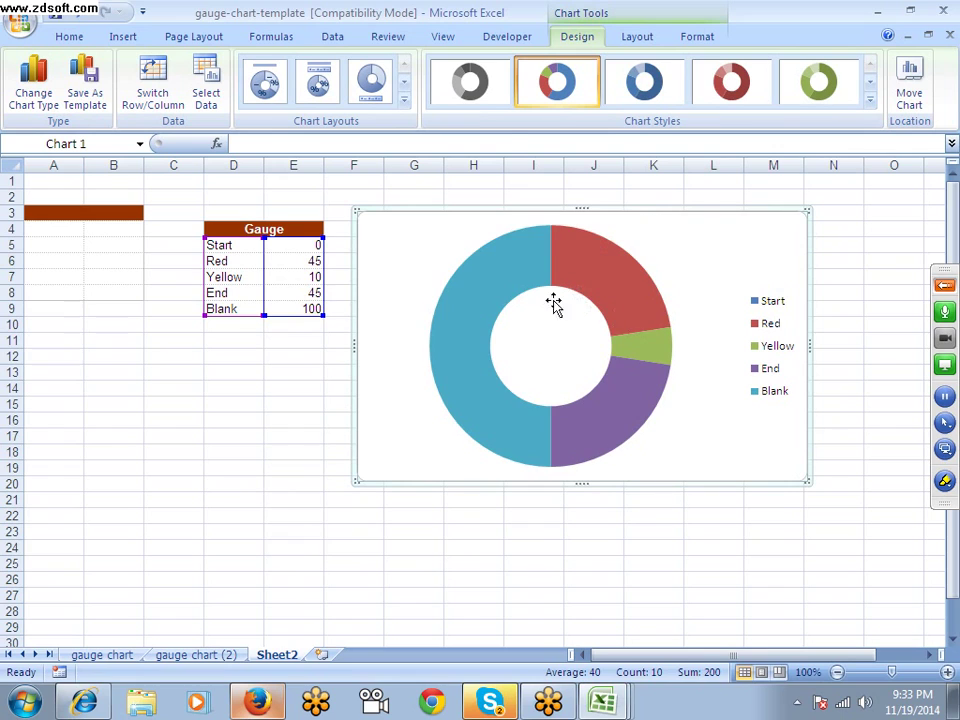
{"action": "left_click", "coordinate": [600, 278]}
{"action": "left_click", "coordinate": [600, 278]}
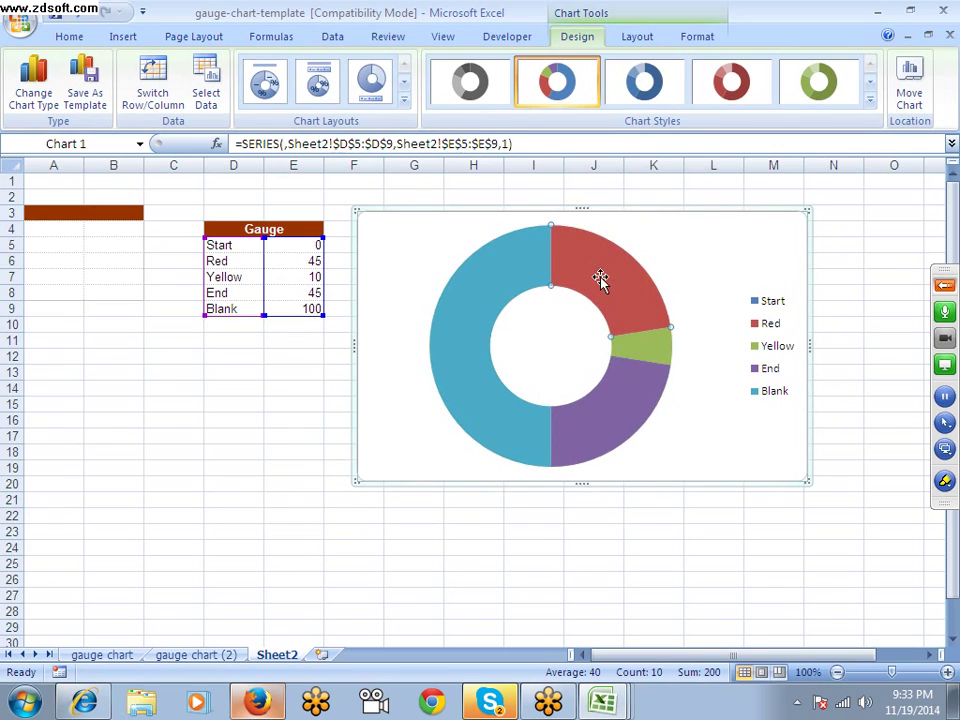
{"action": "right_click", "coordinate": [531, 284]}
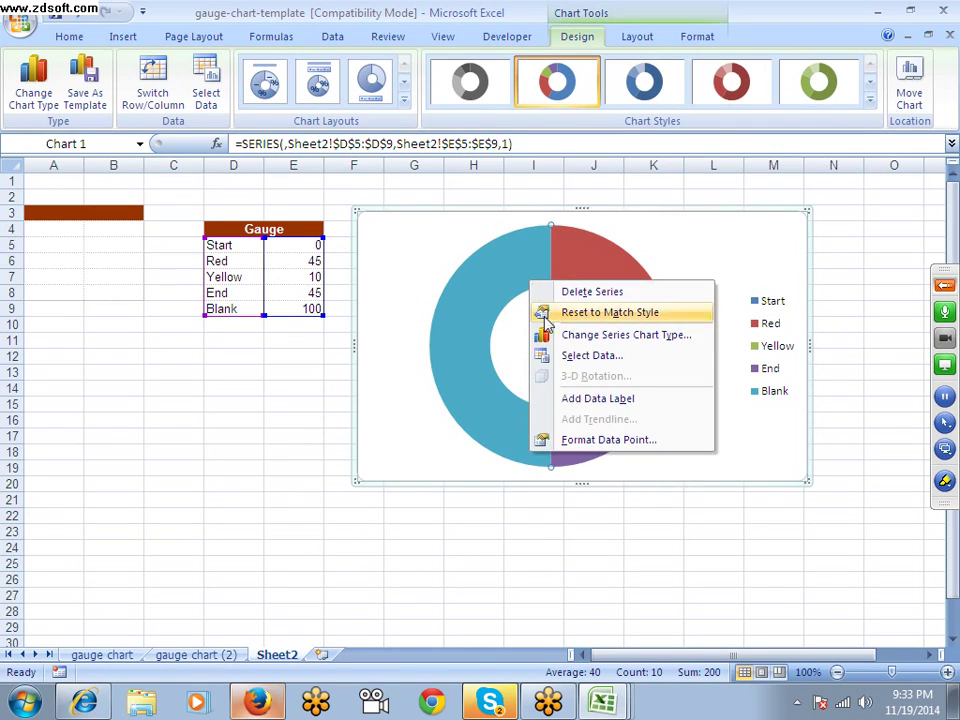
{"action": "left_click", "coordinate": [403, 343]}
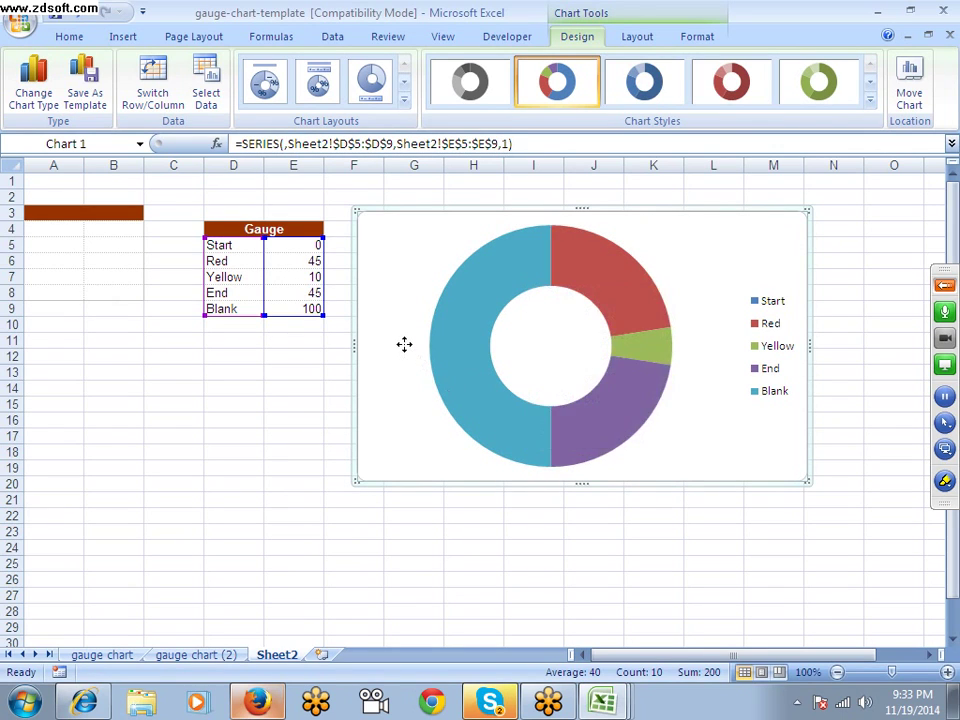
{"action": "right_click", "coordinate": [464, 343]}
Step: Set the doughnut series' angle of first slice to 270°
{"action": "left_click", "coordinate": [526, 507]}
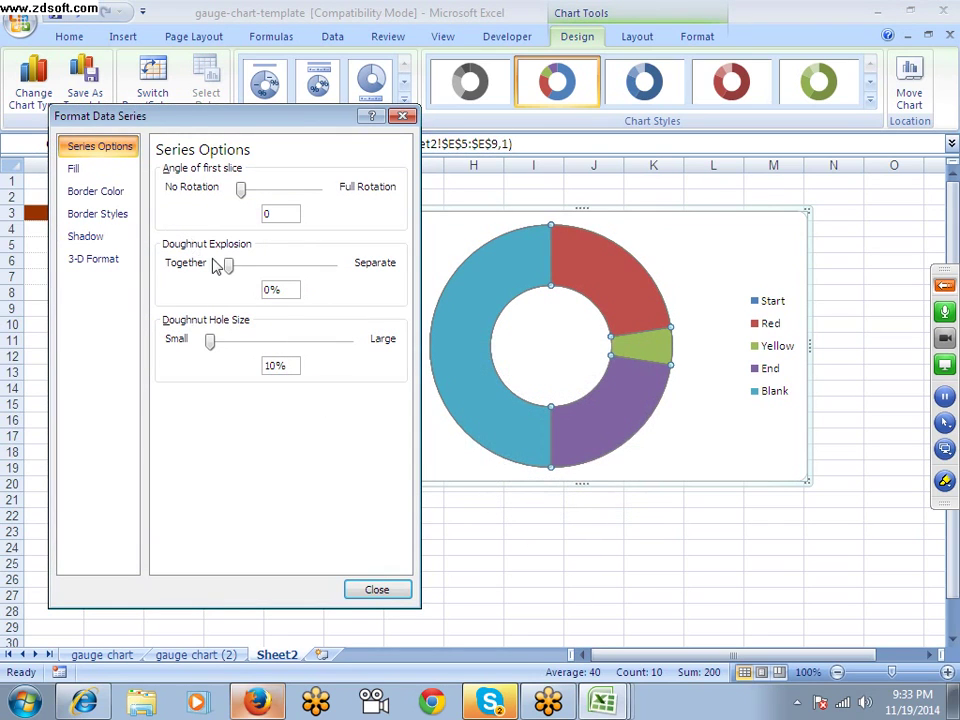
{"action": "left_click_drag", "start_coordinate": [241, 190], "coordinate": [293, 190]}
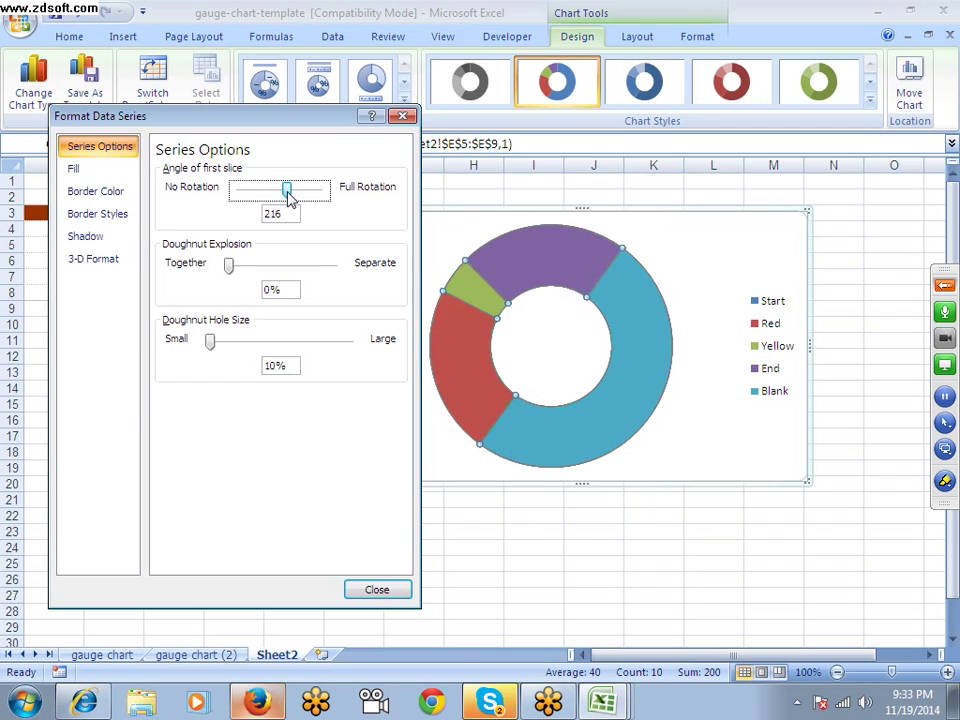
{"action": "double_click", "coordinate": [272, 216]}
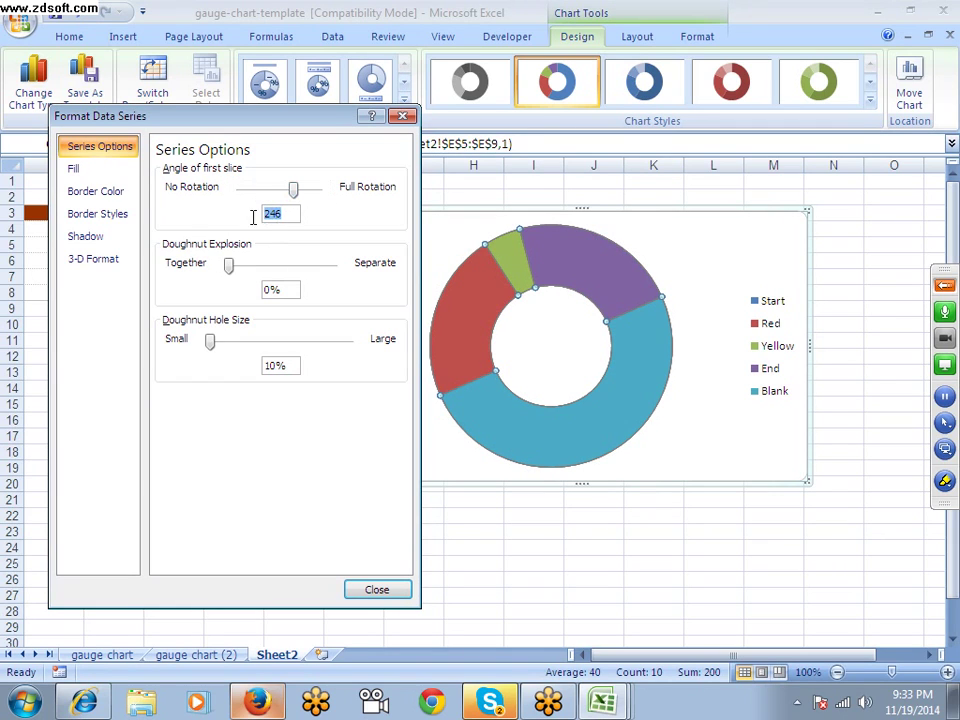
{"action": "type", "text": "0"}
{"action": "key", "text": "Return"}
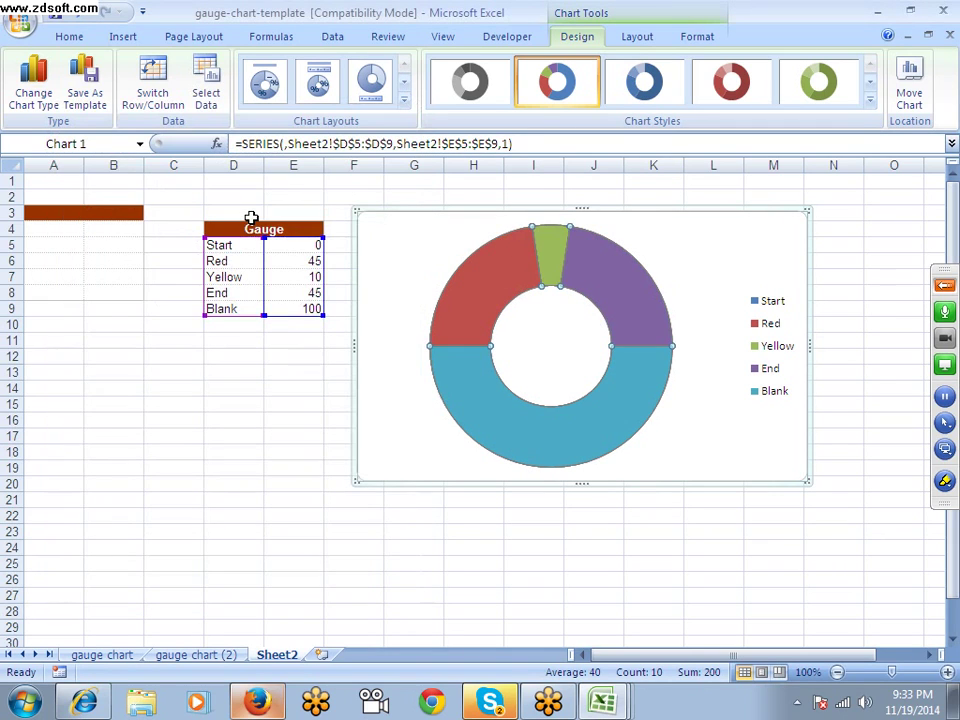
Step: Try No fill on the doughnut series, then undo to restore the slice colours
{"action": "left_click", "coordinate": [436, 427]}
{"action": "left_click", "coordinate": [465, 390]}
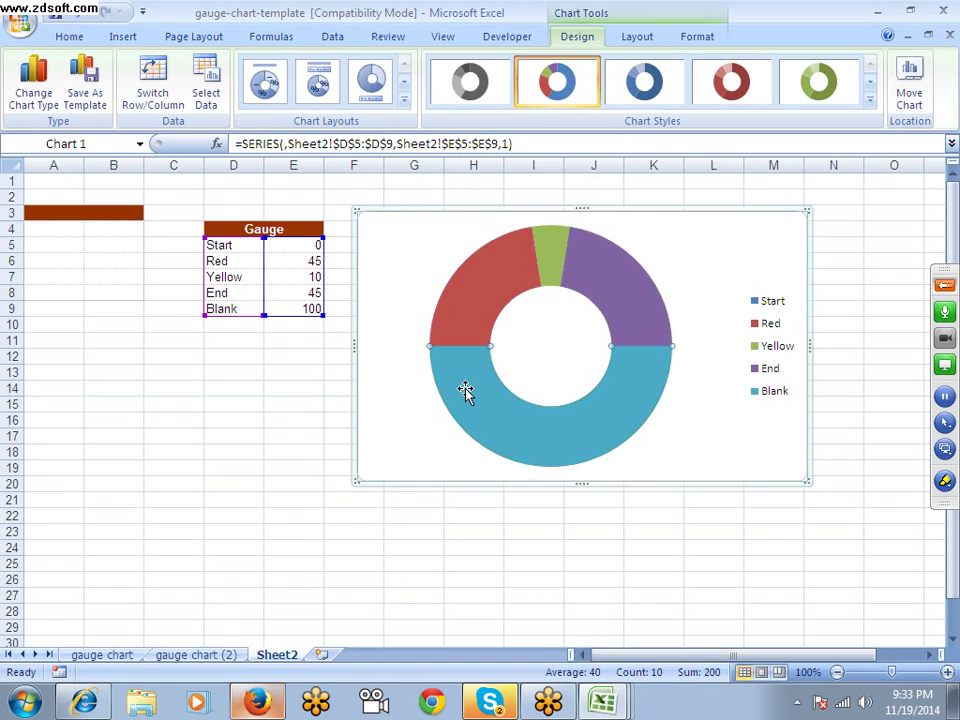
{"action": "right_click", "coordinate": [467, 397]}
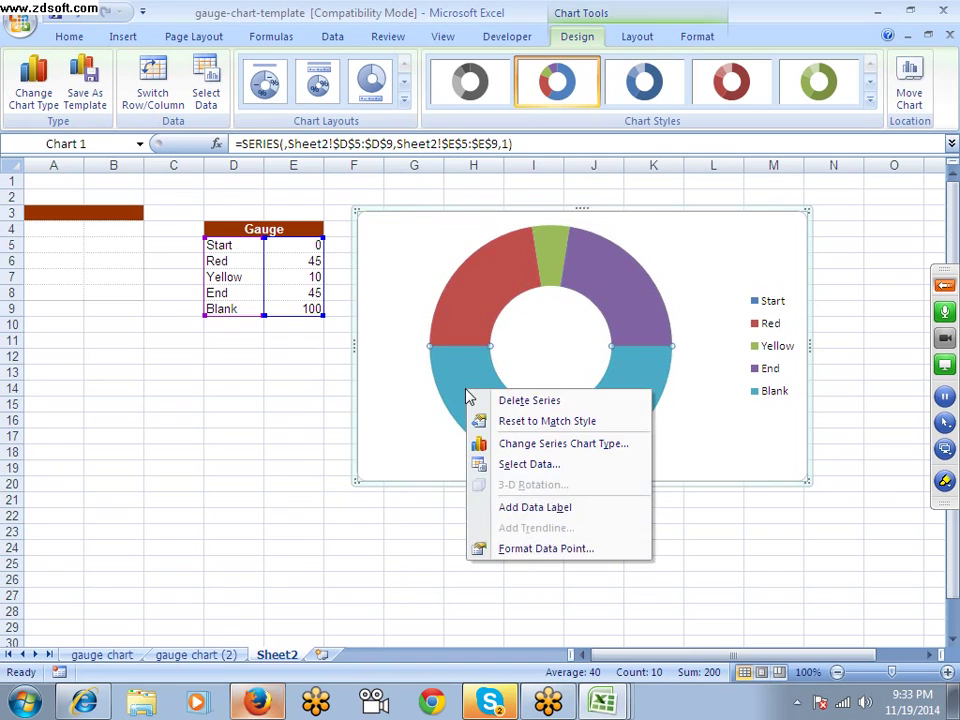
{"action": "left_click", "coordinate": [525, 549]}
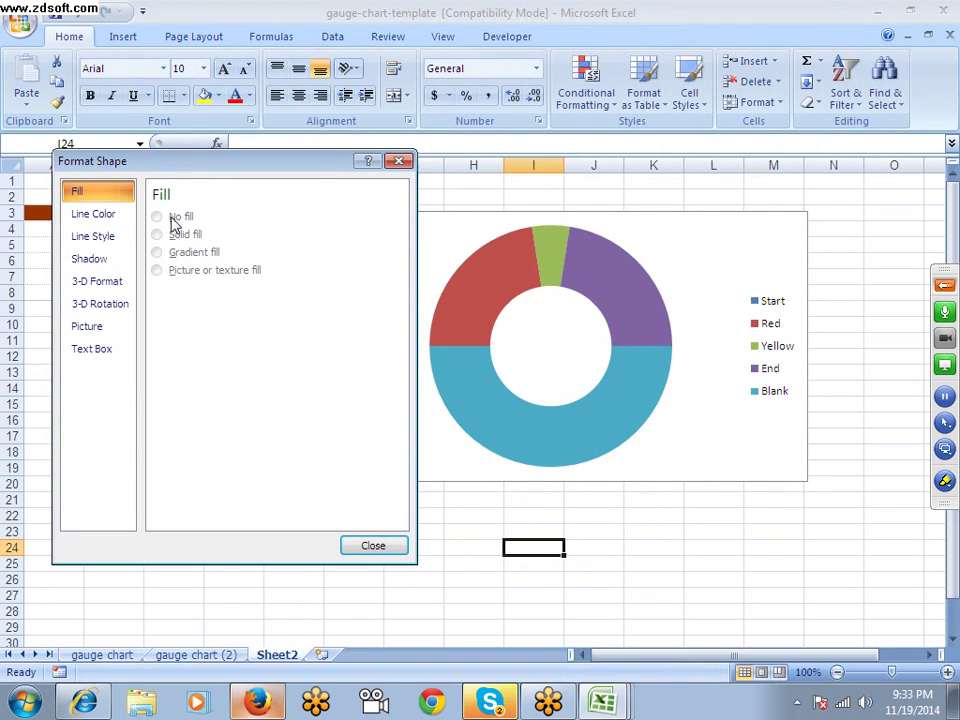
{"action": "left_click", "coordinate": [515, 437]}
{"action": "left_click", "coordinate": [88, 170]}
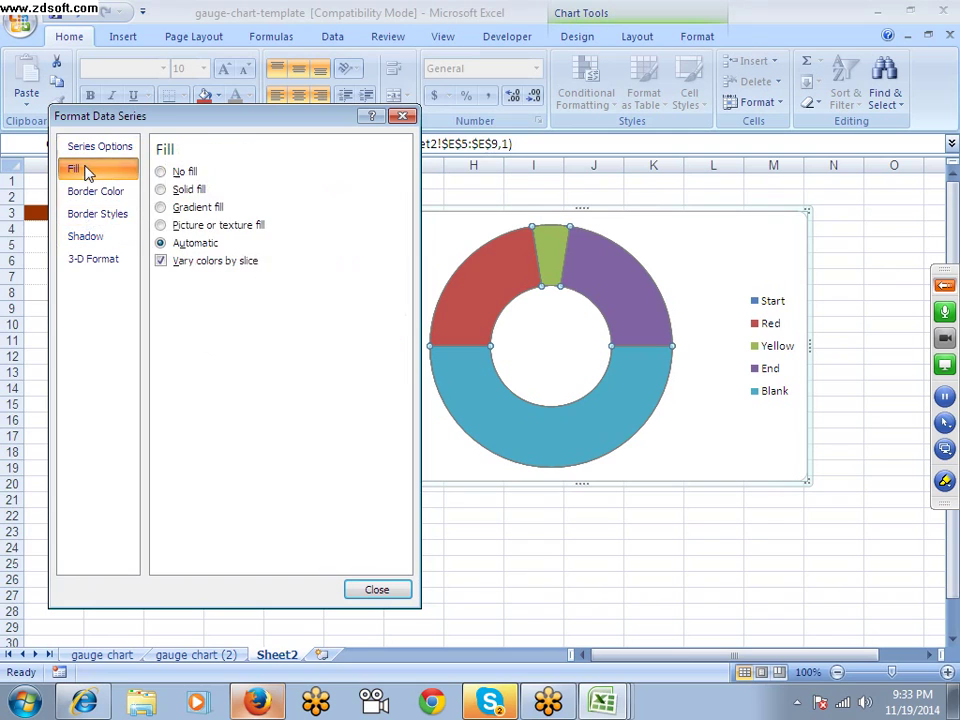
{"action": "left_click", "coordinate": [178, 172]}
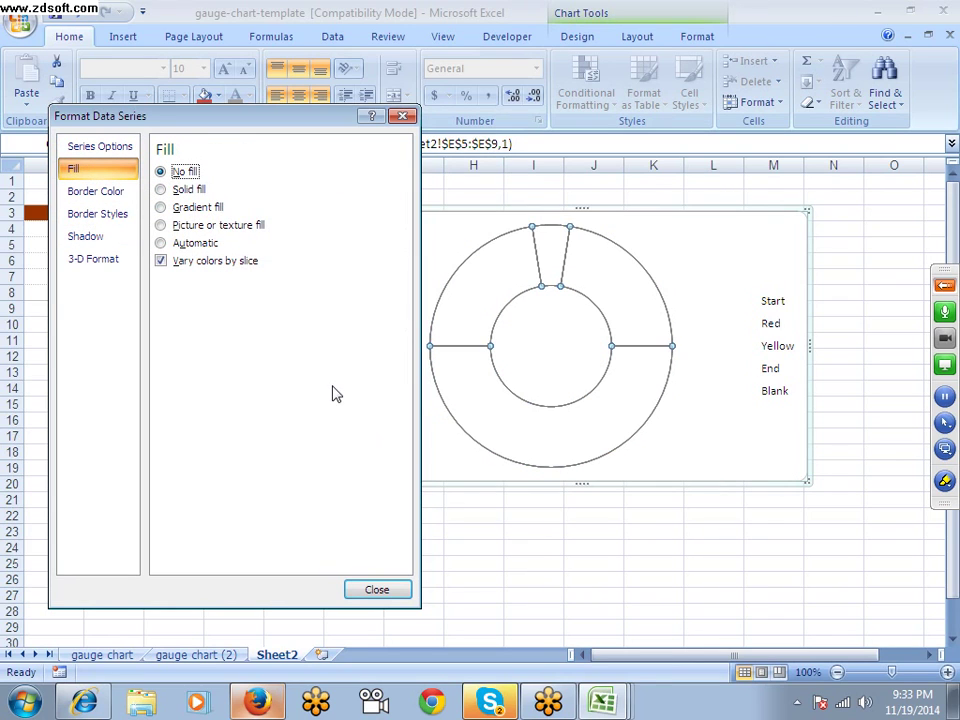
{"action": "left_click", "coordinate": [392, 587]}
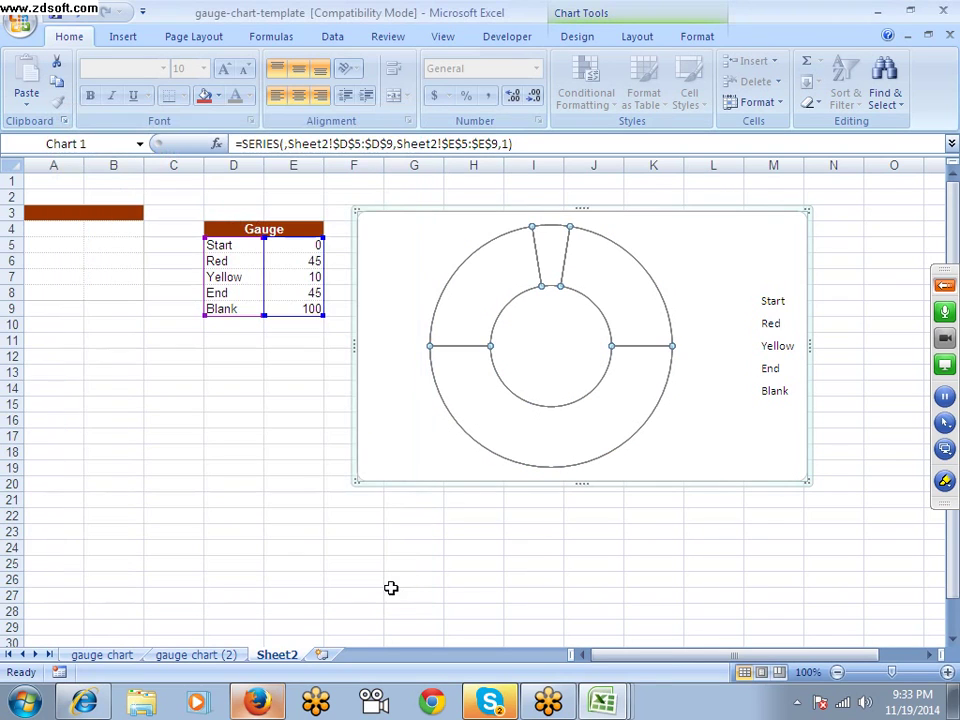
{"action": "key", "text": "ctrl+z"}
Step: Send a 'hi' reply in the unread Skype chat and return to Excel
{"action": "left_click", "coordinate": [484, 708]}
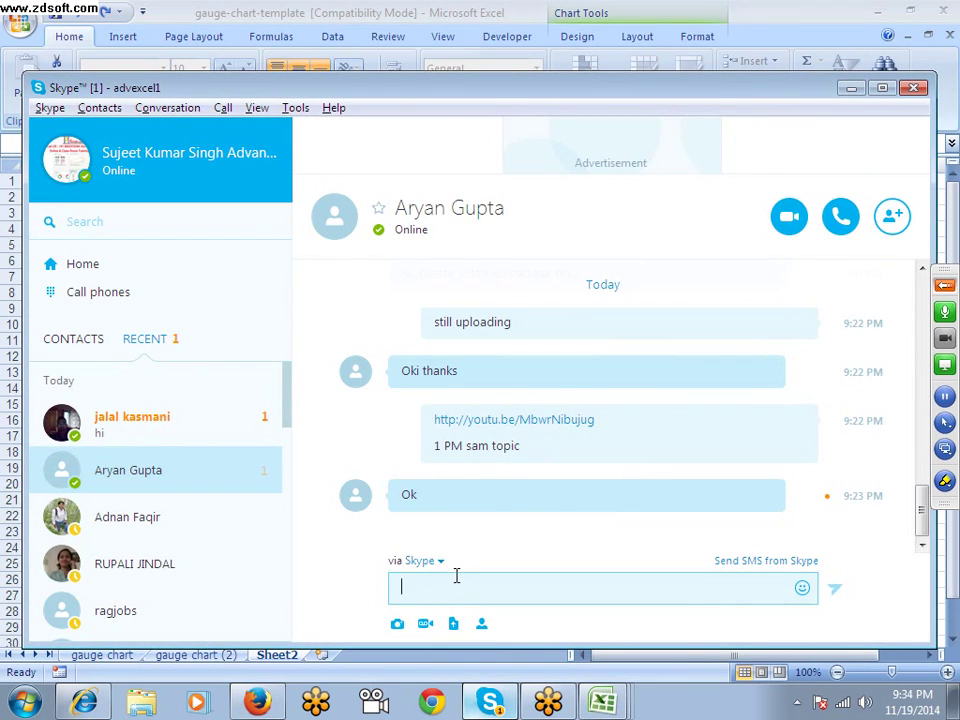
{"action": "left_click", "coordinate": [156, 433]}
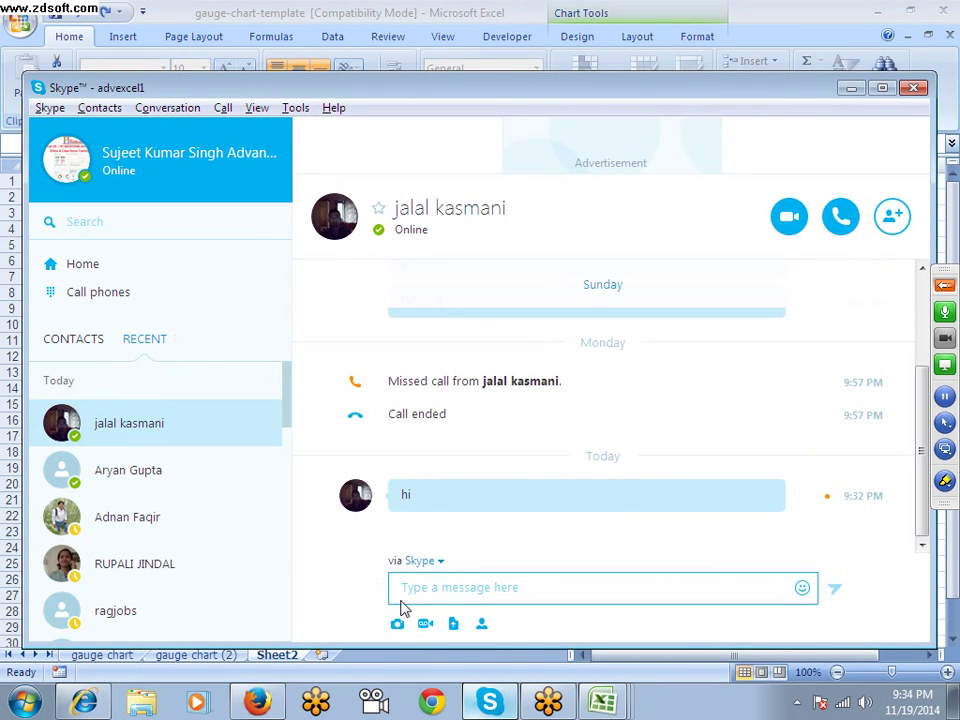
{"action": "left_click", "coordinate": [406, 585]}
{"action": "type", "text": "hi"}
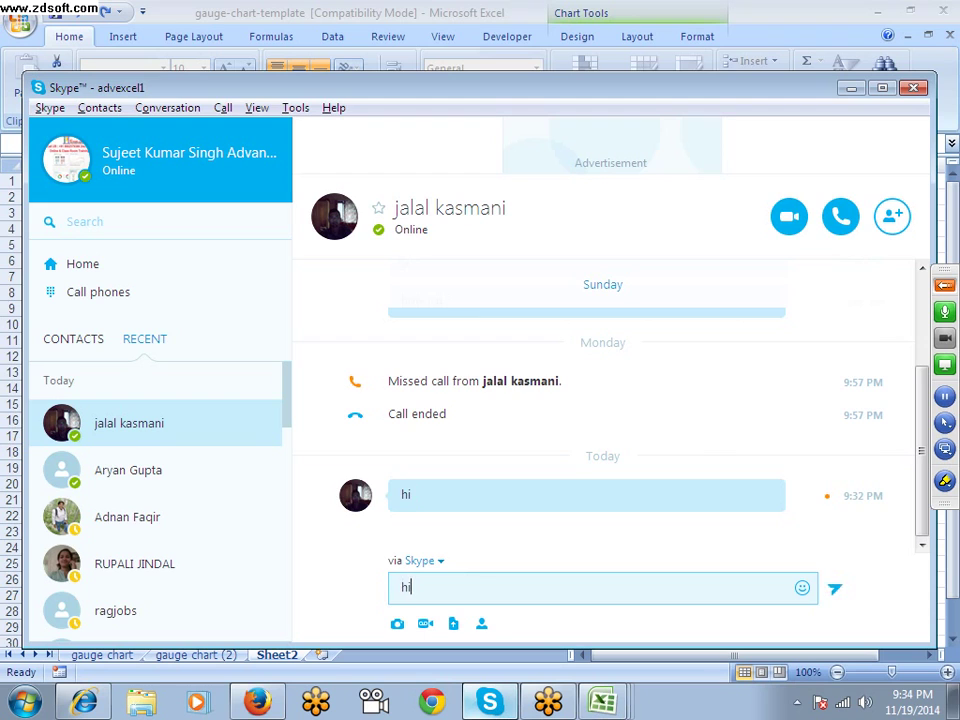
{"action": "key", "text": "Return"}
{"action": "key", "text": "alt+Tab"}
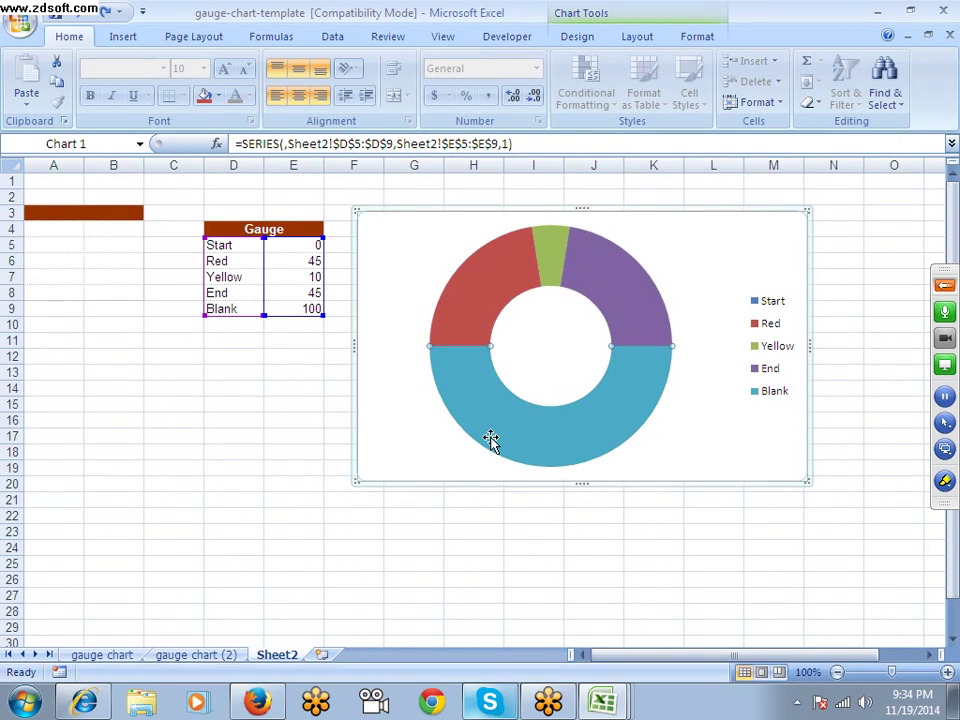
Step: Give the Blank data point No fill so only the top half shows
{"action": "right_click", "coordinate": [490, 440]}
{"action": "left_click", "coordinate": [510, 597]}
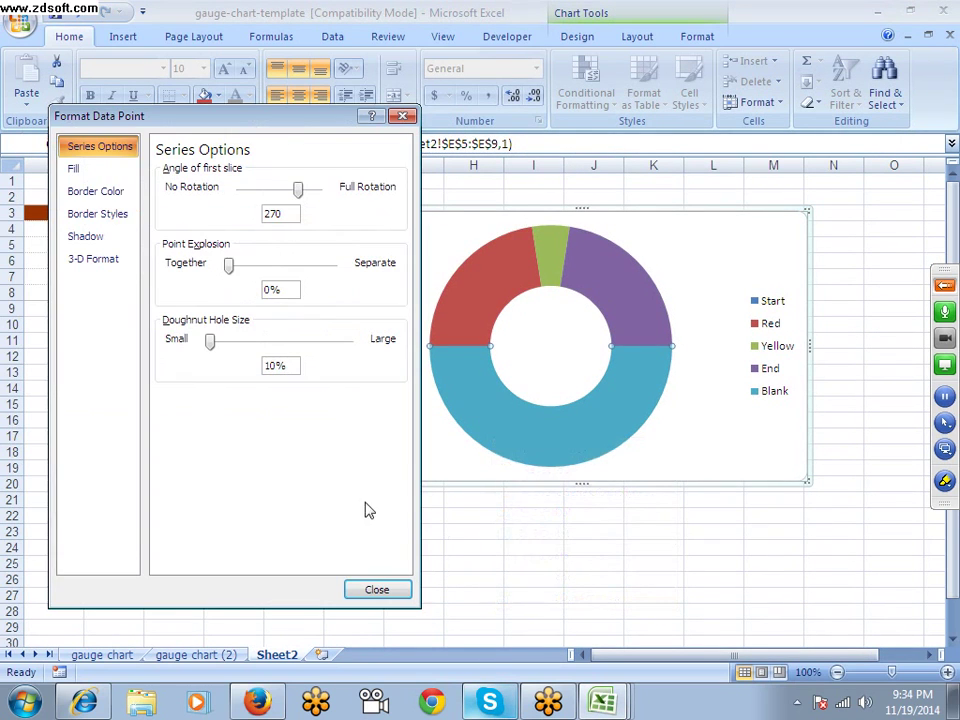
{"action": "left_click", "coordinate": [100, 169]}
{"action": "left_click", "coordinate": [184, 172]}
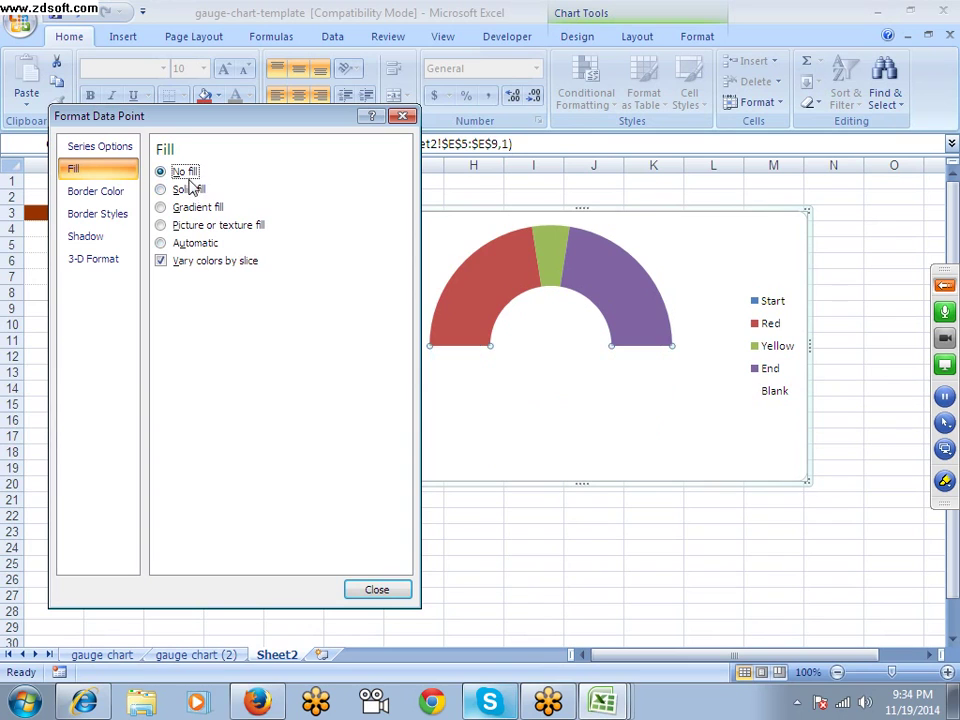
{"action": "left_click", "coordinate": [377, 589]}
{"action": "left_click", "coordinate": [514, 579]}
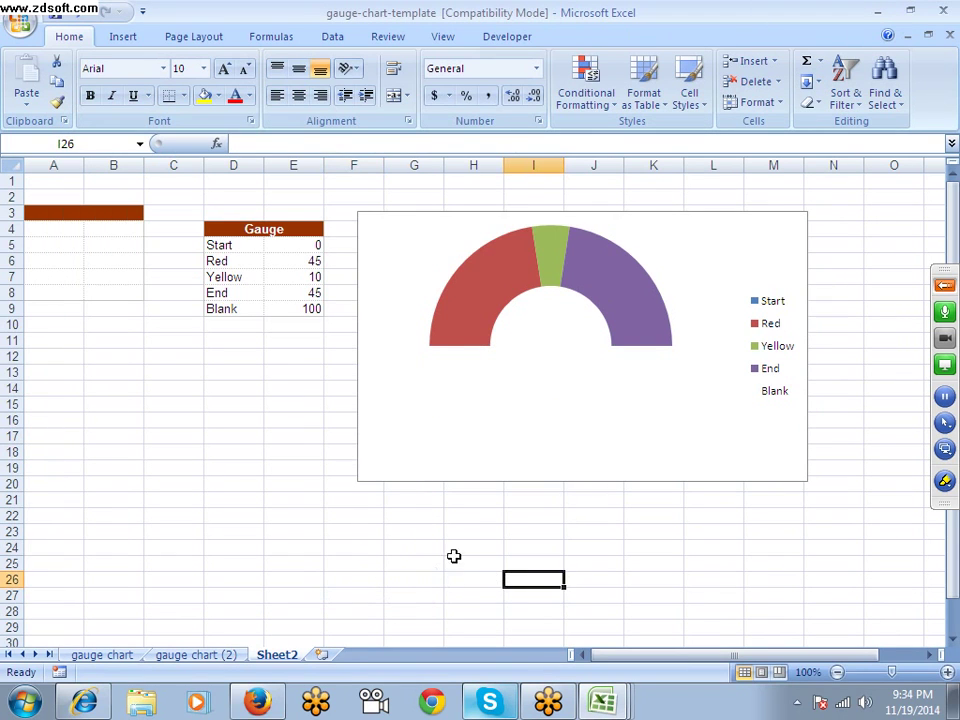
Step: Delete the chart legend and enlarge the chart by dragging its corners
{"action": "left_click", "coordinate": [770, 330]}
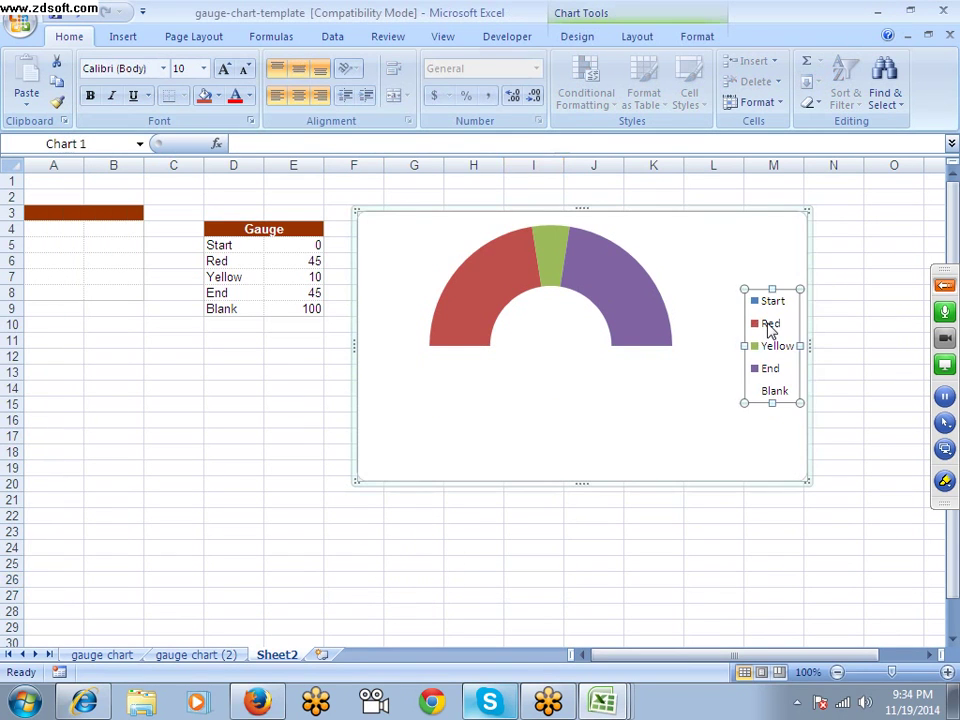
{"action": "key", "text": "Delete"}
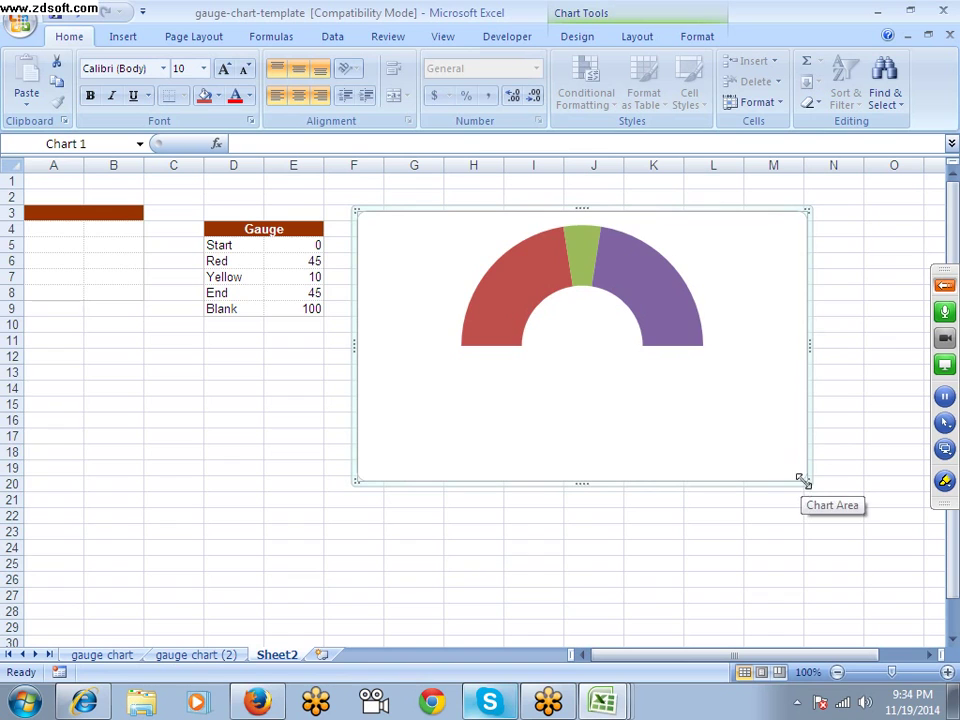
{"action": "left_click_drag", "start_coordinate": [806, 479], "coordinate": [868, 573]}
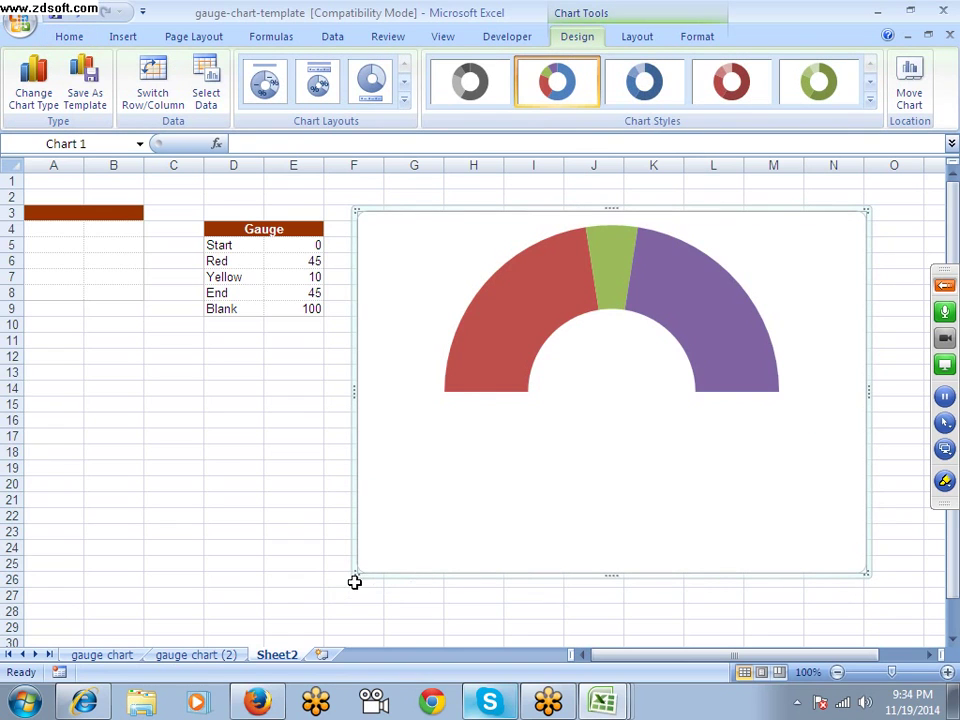
{"action": "left_click_drag", "start_coordinate": [357, 577], "coordinate": [331, 590]}
Step: Browse the example gauge charts on the gauge chart (2) sheet
{"action": "left_click", "coordinate": [259, 568]}
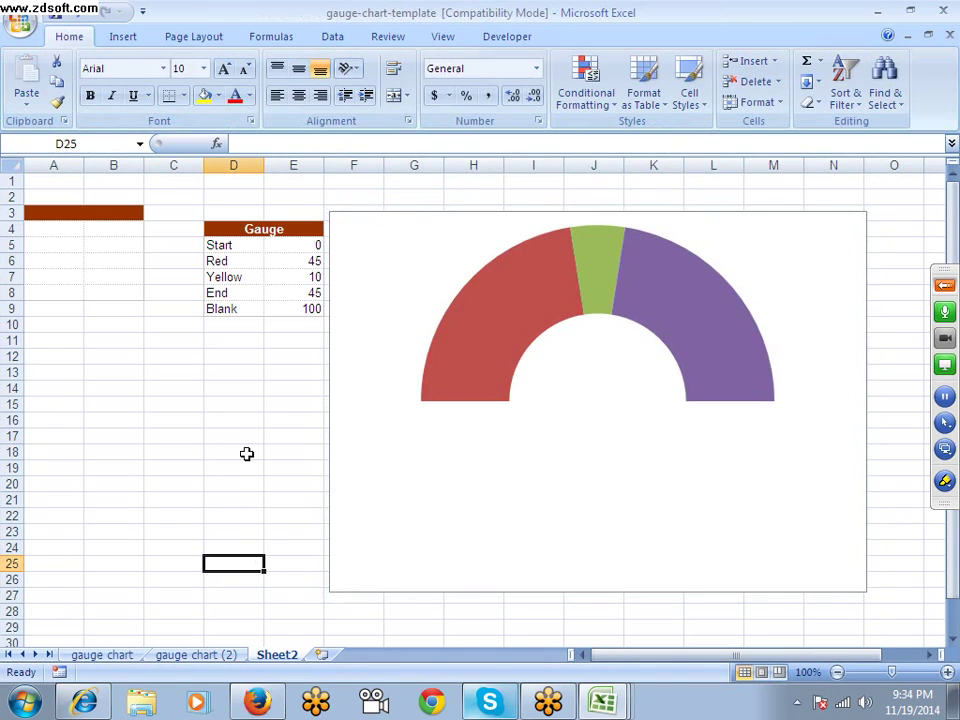
{"action": "left_click", "coordinate": [183, 658]}
{"action": "scroll", "coordinate": [197, 604], "scroll_direction": "down", "scroll_amount": 1}
{"action": "scroll", "coordinate": [216, 598], "scroll_direction": "down", "scroll_amount": 1}
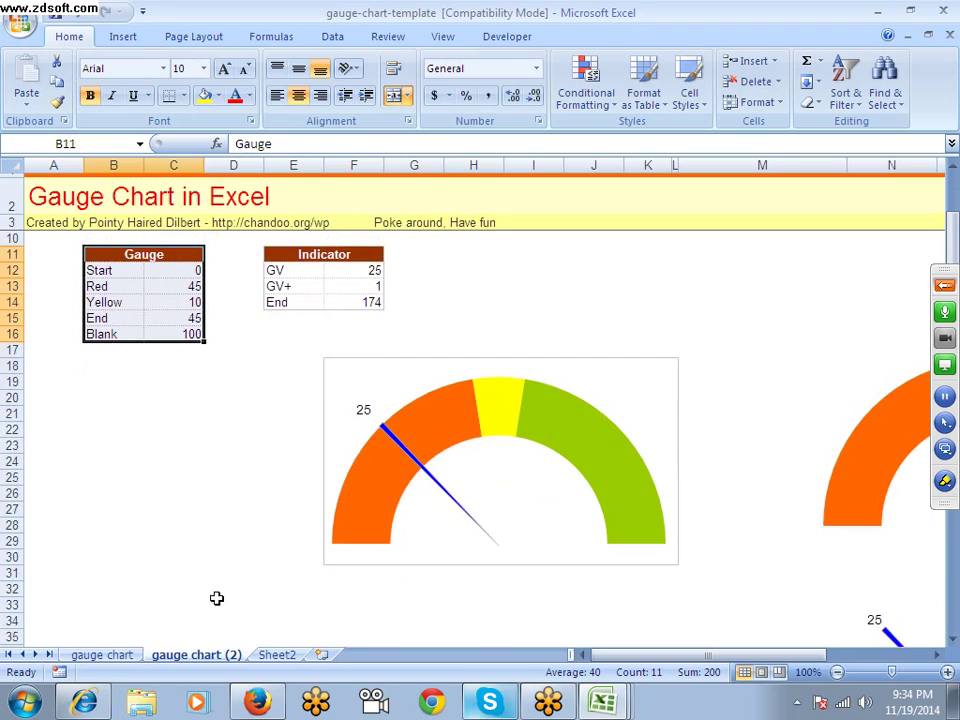
{"action": "scroll", "coordinate": [305, 612], "scroll_direction": "down", "scroll_amount": 2}
{"action": "scroll", "coordinate": [305, 612], "scroll_direction": "down", "scroll_amount": 1}
{"action": "scroll", "coordinate": [620, 672], "scroll_direction": "up", "scroll_amount": 3}
{"action": "left_click_drag", "start_coordinate": [655, 656], "coordinate": [655, 662]}
{"action": "scroll", "coordinate": [640, 580], "scroll_direction": "down", "scroll_amount": 2}
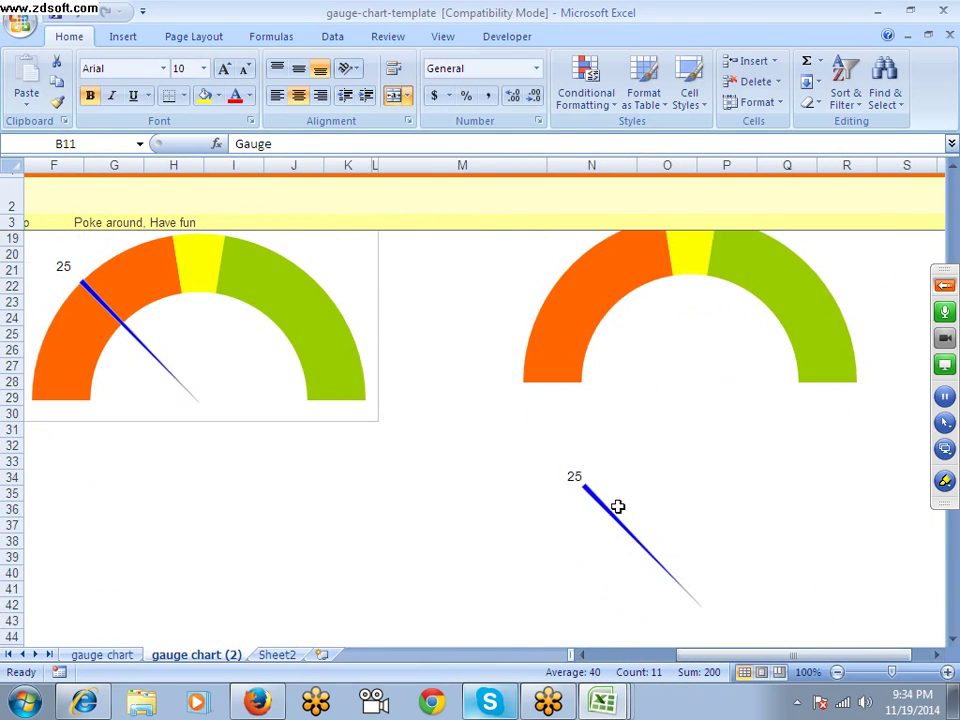
{"action": "left_click", "coordinate": [616, 503]}
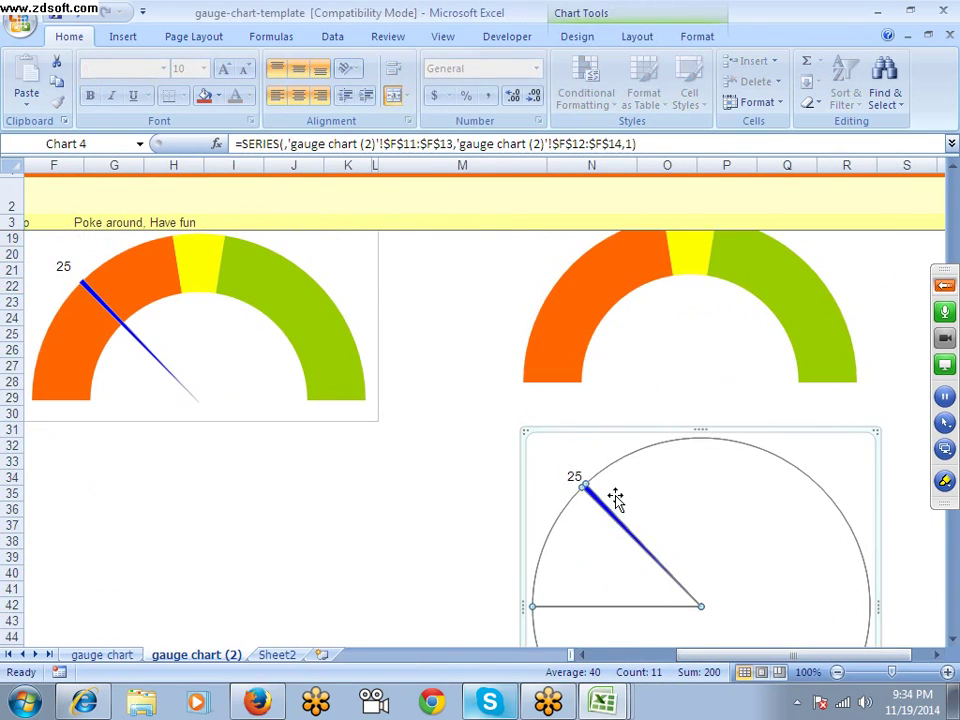
{"action": "left_click", "coordinate": [576, 34]}
{"action": "scroll", "coordinate": [589, 300], "scroll_direction": "down", "scroll_amount": 3}
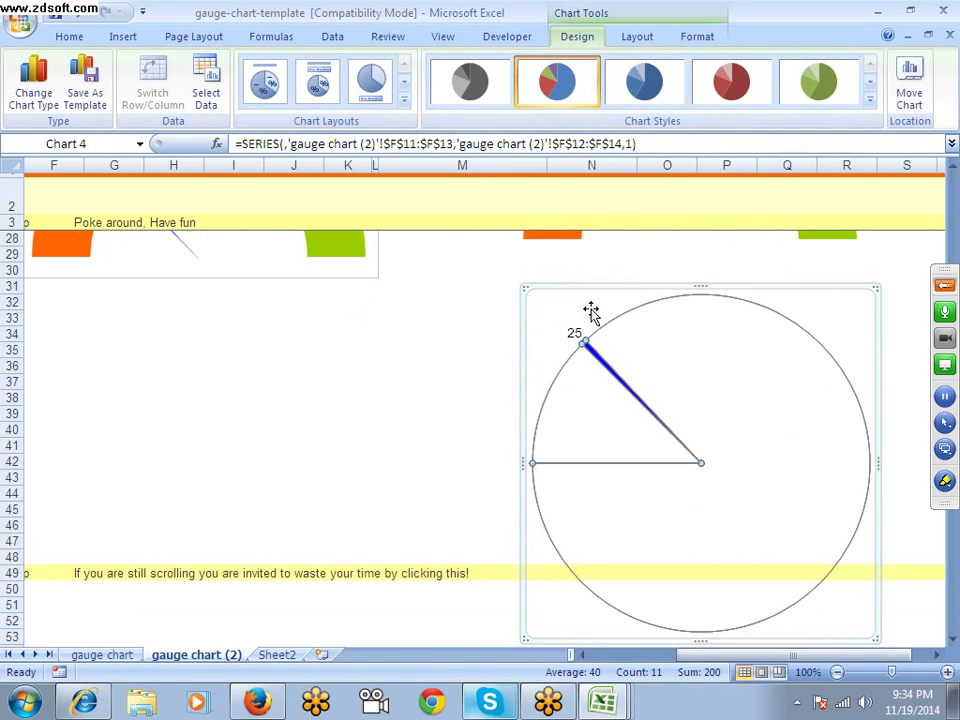
{"action": "scroll", "coordinate": [514, 392], "scroll_direction": "up", "scroll_amount": 1}
{"action": "scroll", "coordinate": [514, 392], "scroll_direction": "up", "scroll_amount": 1}
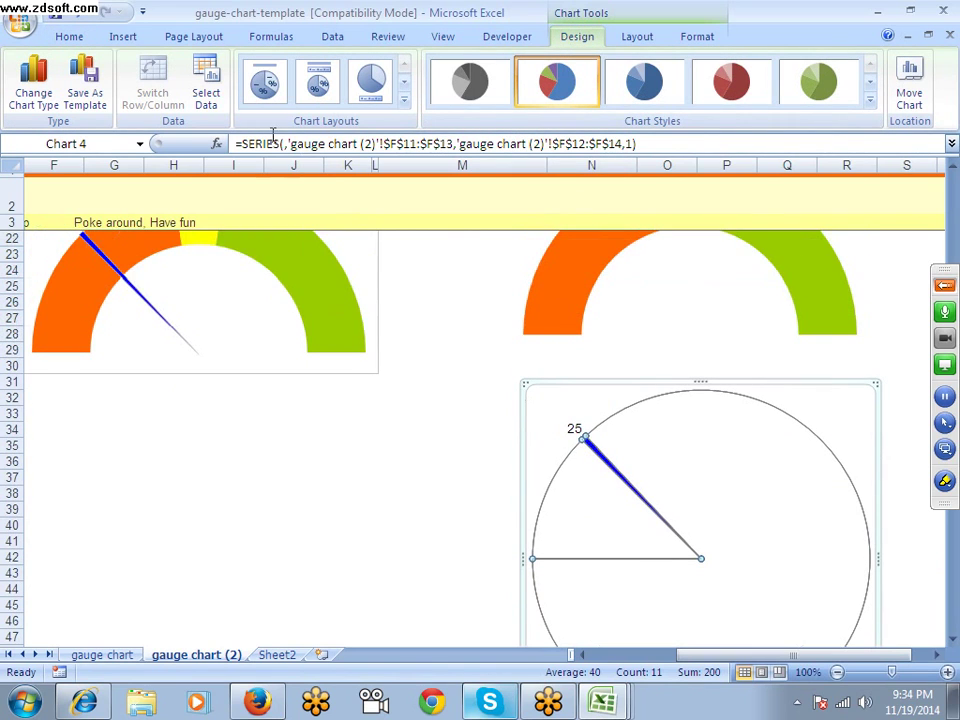
{"action": "left_click", "coordinate": [128, 40]}
{"action": "left_click", "coordinate": [373, 471]}
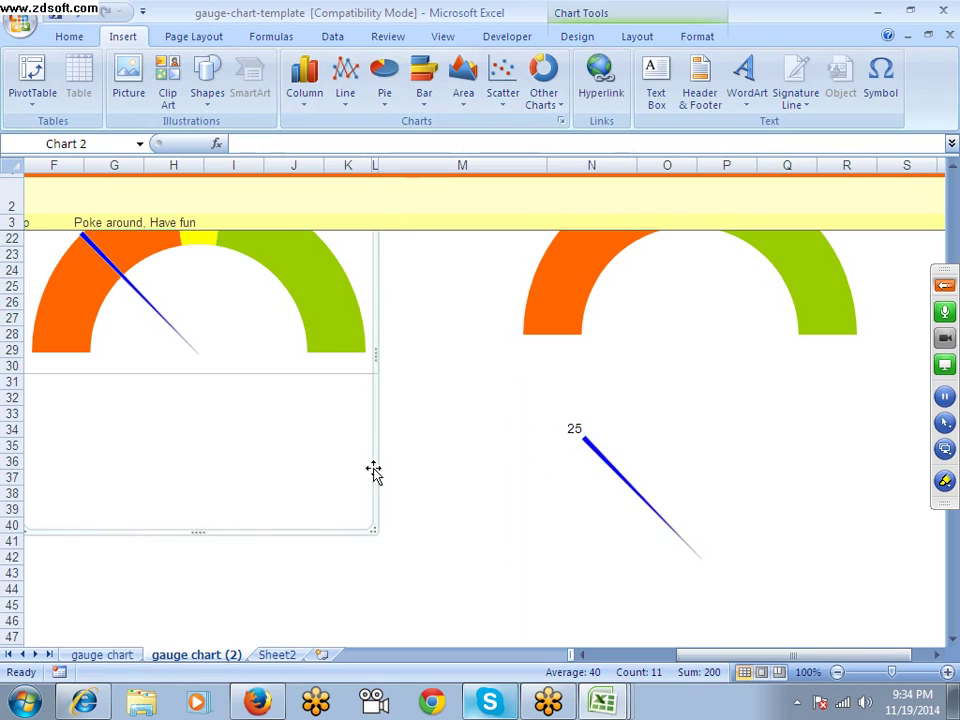
Step: Copy the Indicator table E12:F14 (GV 25, GV+ 1, End 174)
{"action": "scroll", "coordinate": [259, 516], "scroll_direction": "up", "scroll_amount": 5}
{"action": "left_click_drag", "start_coordinate": [683, 655], "coordinate": [650, 655]}
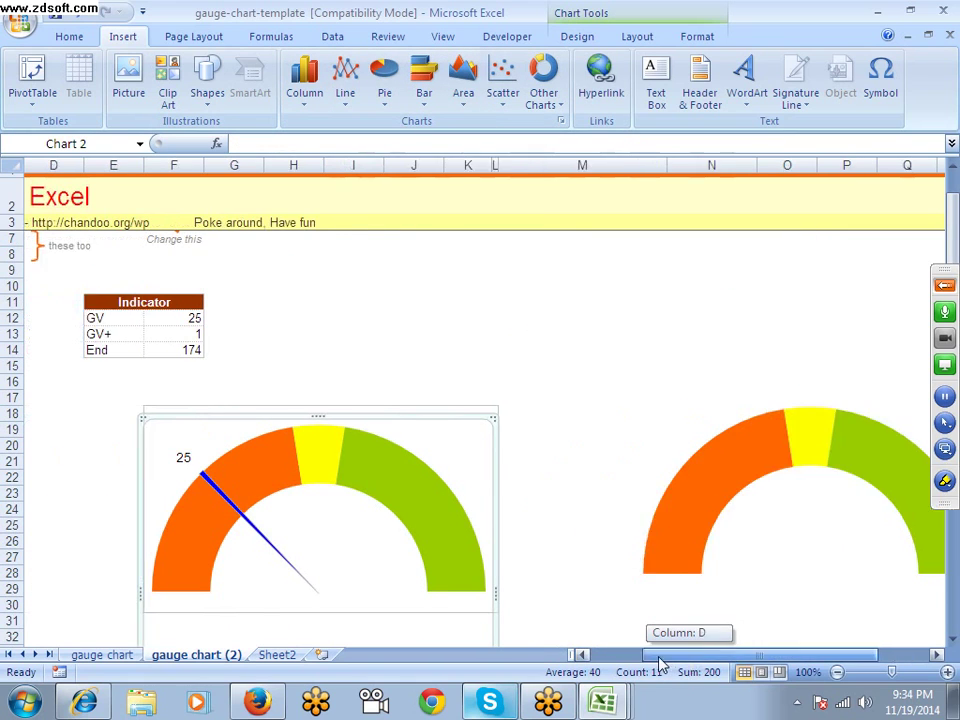
{"action": "left_click_drag", "start_coordinate": [215, 320], "coordinate": [281, 346]}
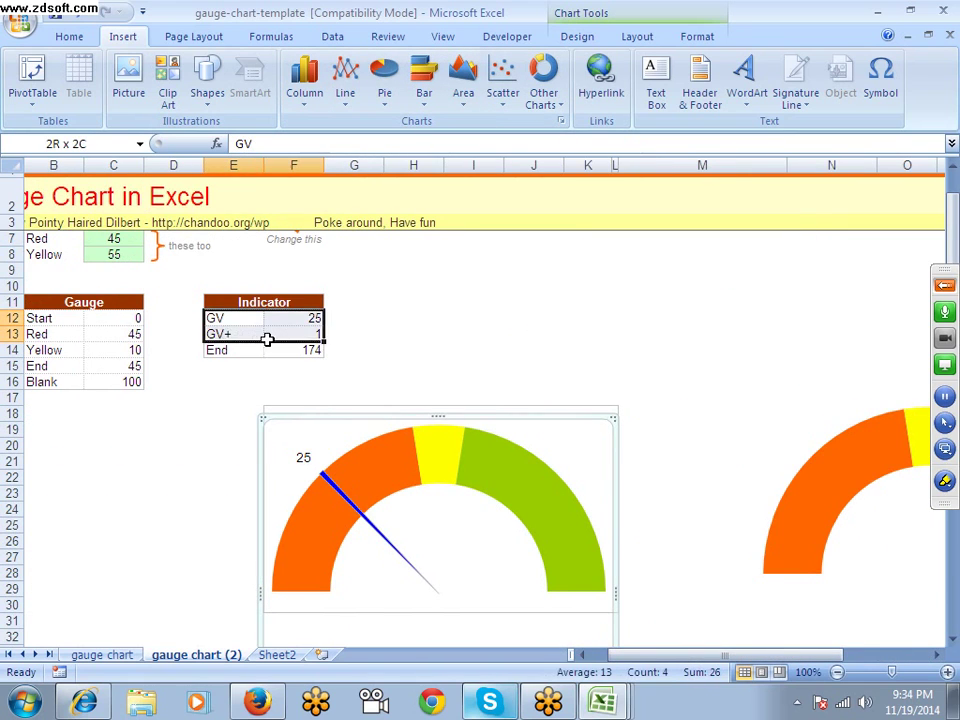
{"action": "key", "text": "ctrl+c"}
{"action": "scroll", "coordinate": [153, 383], "scroll_direction": "up", "scroll_amount": 1}
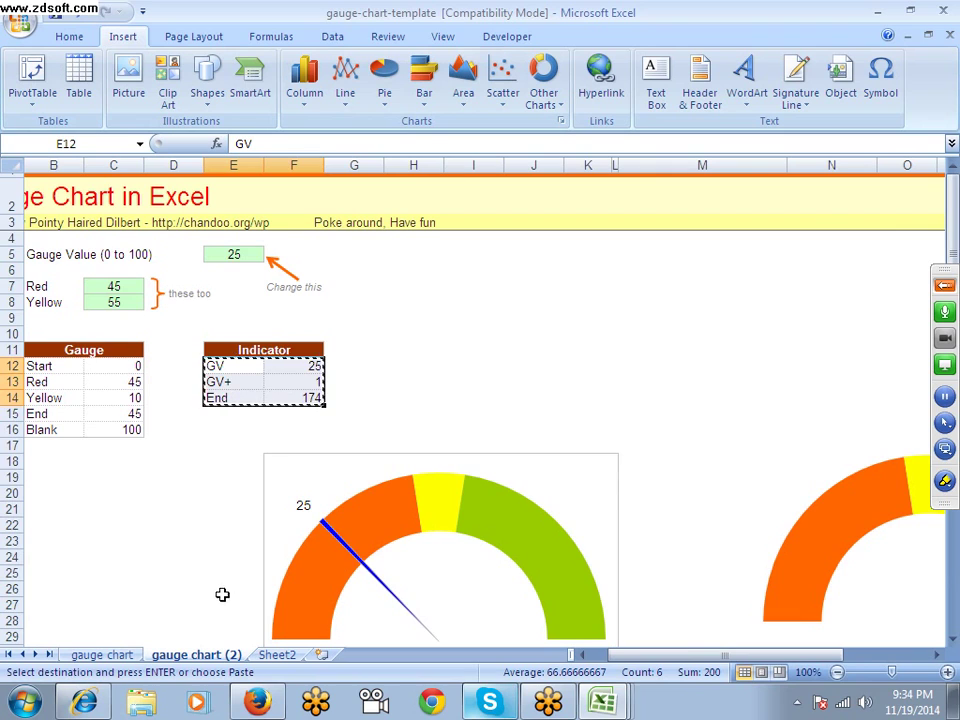
Step: Paste the Indicator rows into Sheet2 A10:B12 and check their GV and End formulas
{"action": "left_click", "coordinate": [277, 654]}
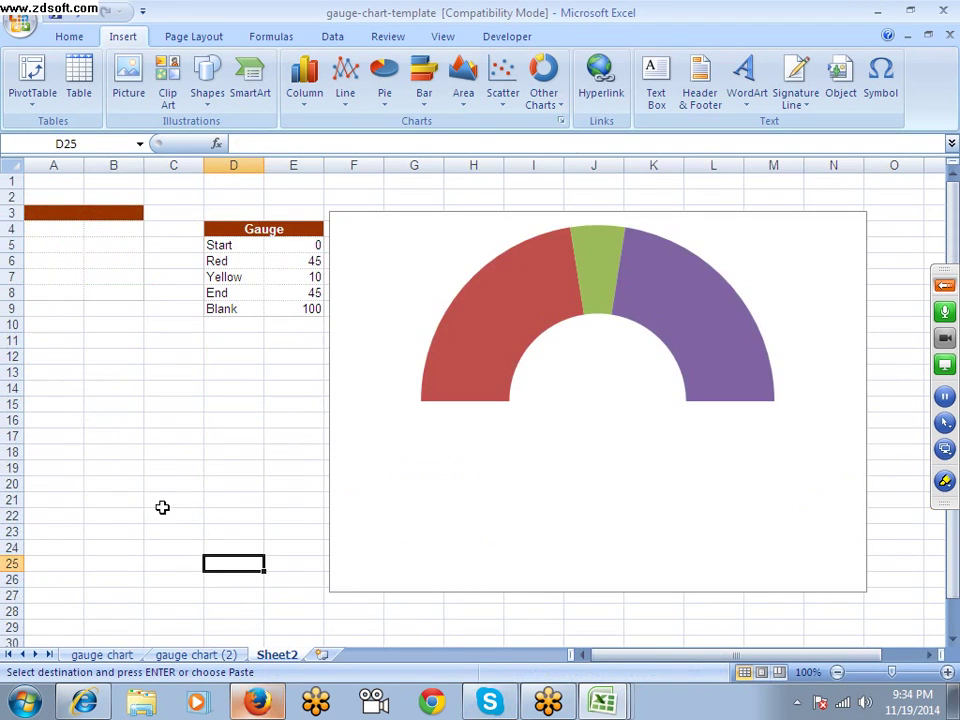
{"action": "left_click", "coordinate": [68, 328]}
{"action": "key", "text": "ctrl+v"}
{"action": "left_click", "coordinate": [109, 328]}
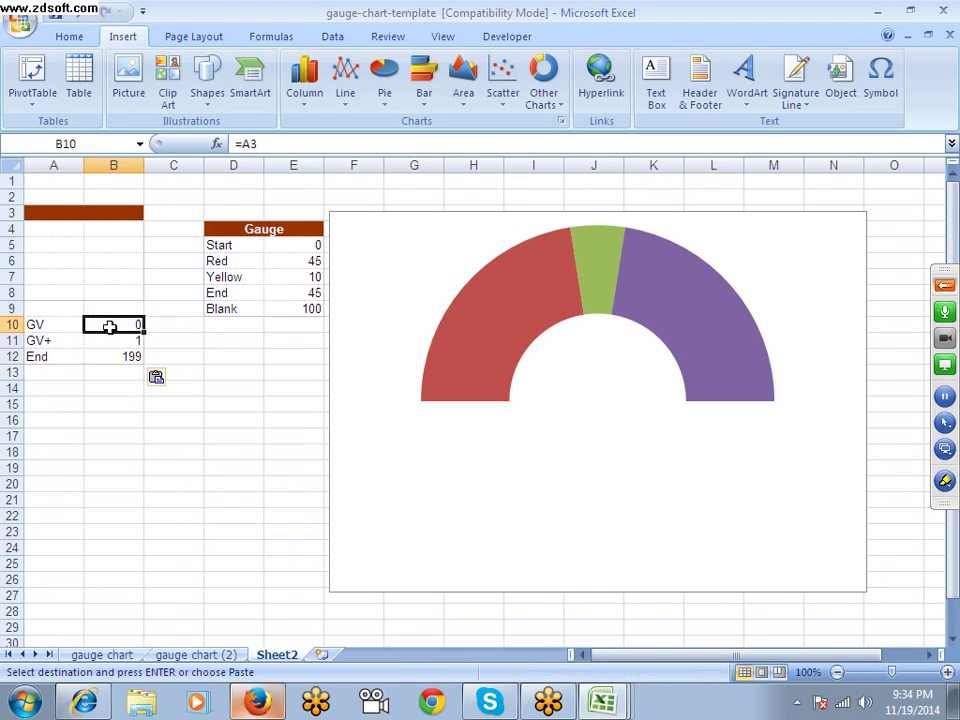
{"action": "type", "text": "5"}
{"action": "key", "text": "Escape"}
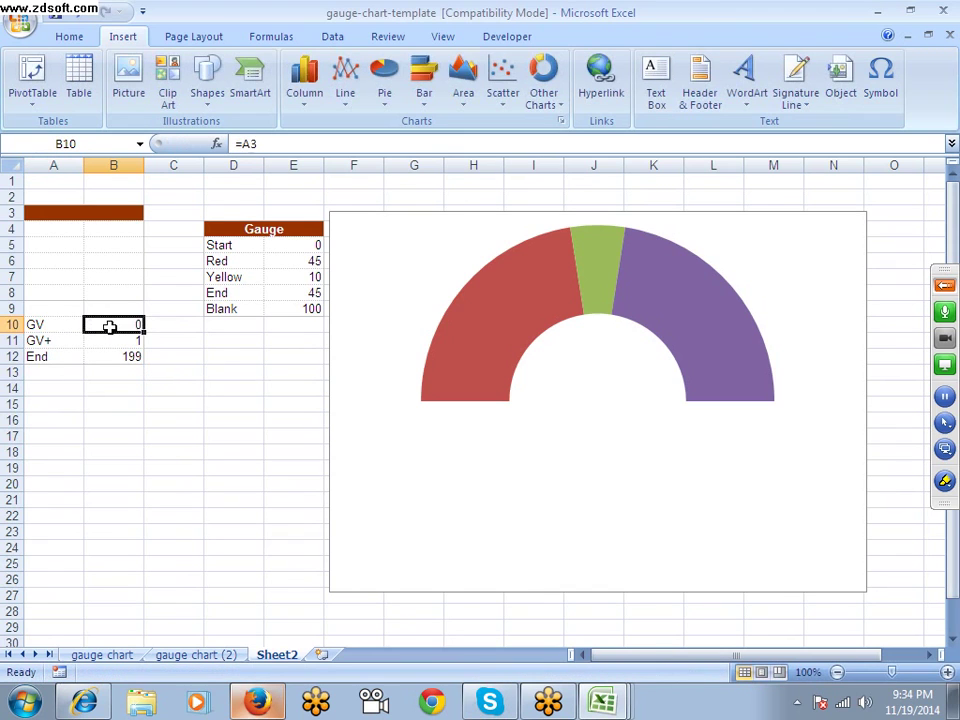
{"action": "type", "text": "25"}
{"action": "key", "text": "Return"}
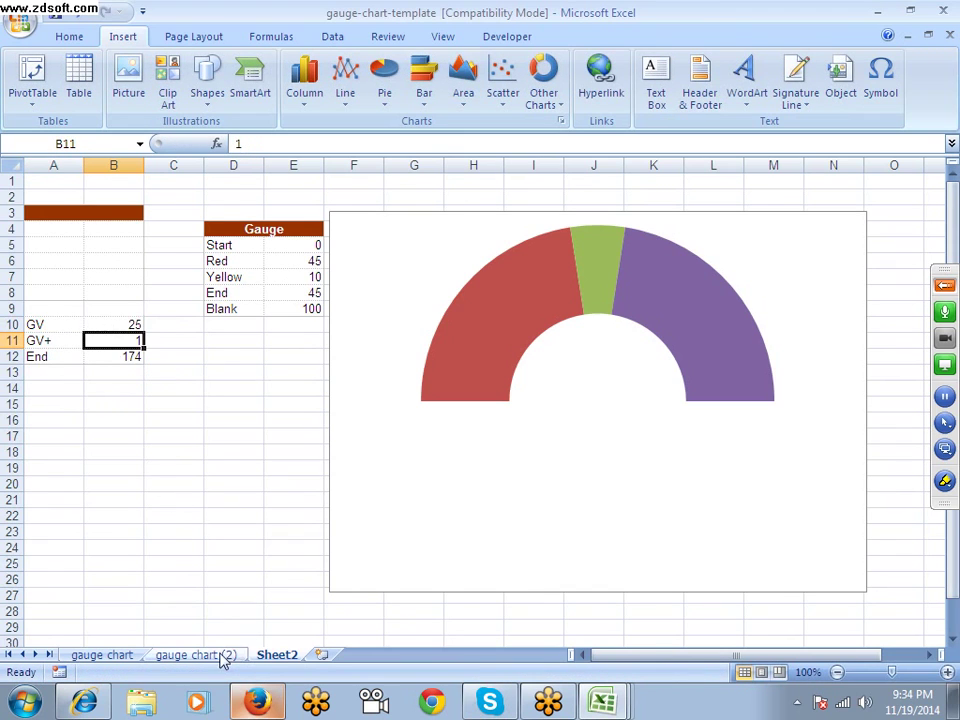
{"action": "left_click", "coordinate": [222, 657]}
{"action": "left_click", "coordinate": [277, 656]}
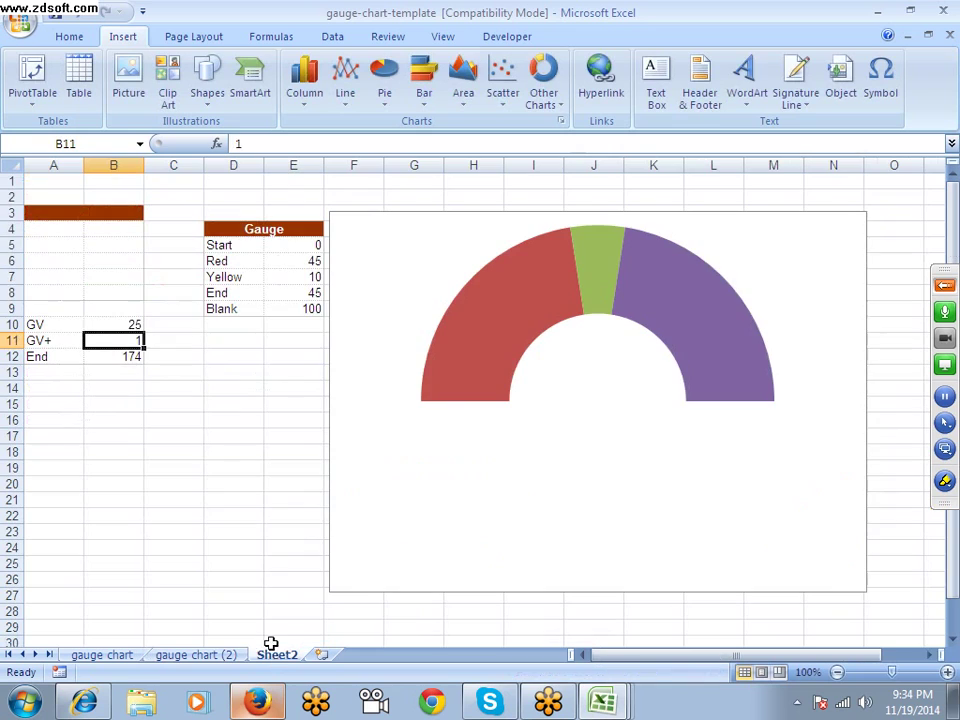
{"action": "left_click", "coordinate": [114, 355]}
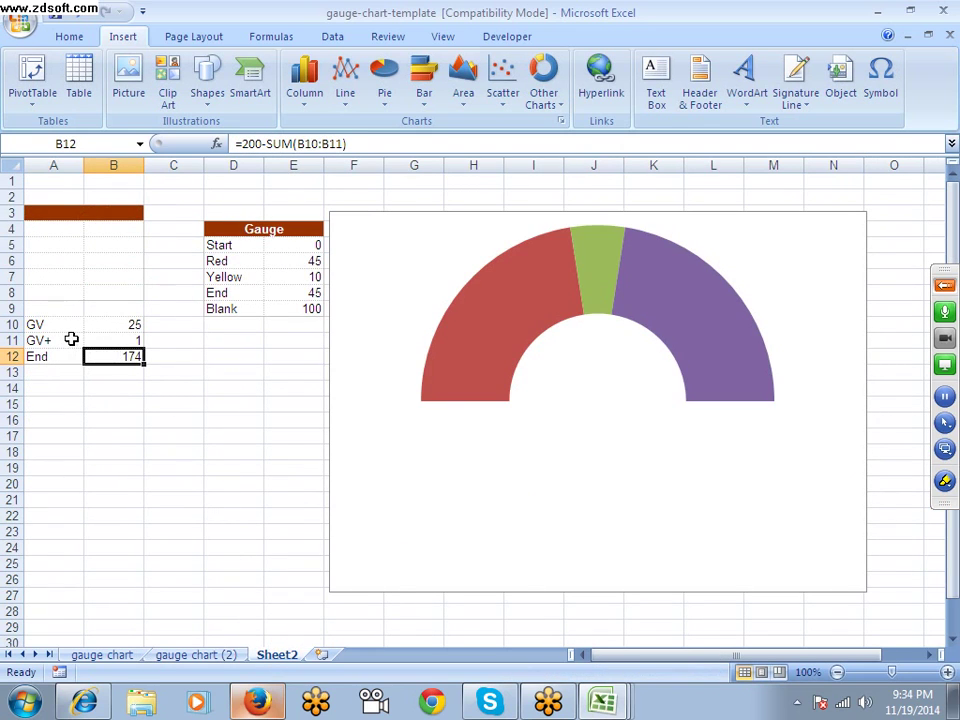
{"action": "key", "text": "Down"}
{"action": "key", "text": "Down"}
{"action": "key", "text": "Down"}
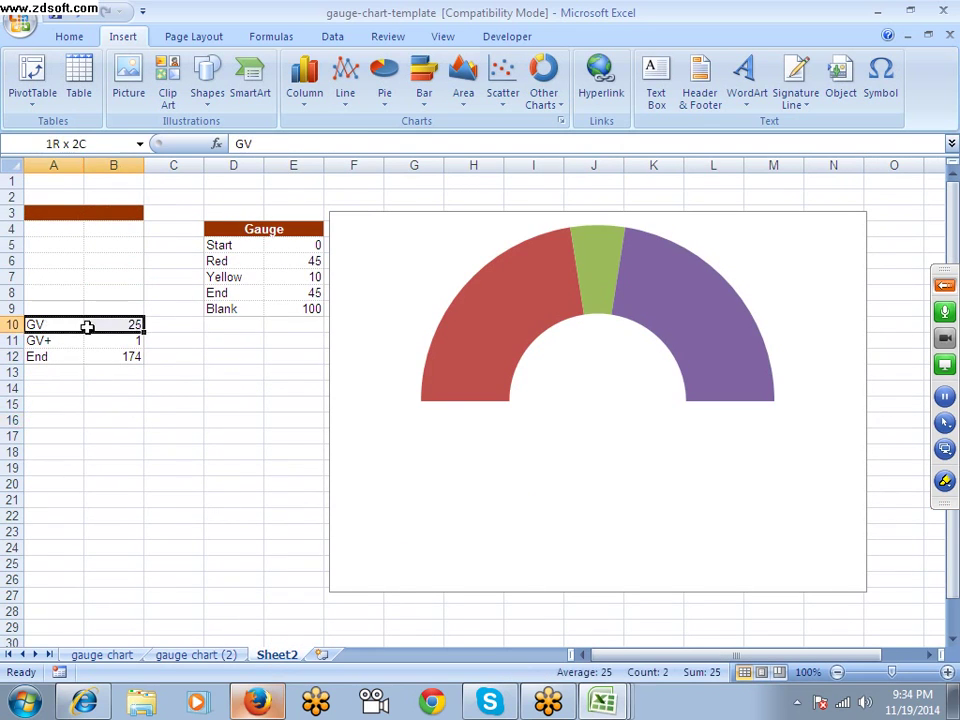
Step: Insert a 2-D pie chart of A10:B12
{"action": "mouse_move", "coordinate": [54, 329]}
{"action": "left_mouse_down"}
{"action": "mouse_move", "coordinate": [108, 352]}
{"action": "mouse_move", "coordinate": [130, 330]}
{"action": "left_mouse_up"}
{"action": "left_click", "coordinate": [69, 36]}
{"action": "left_click", "coordinate": [161, 371]}
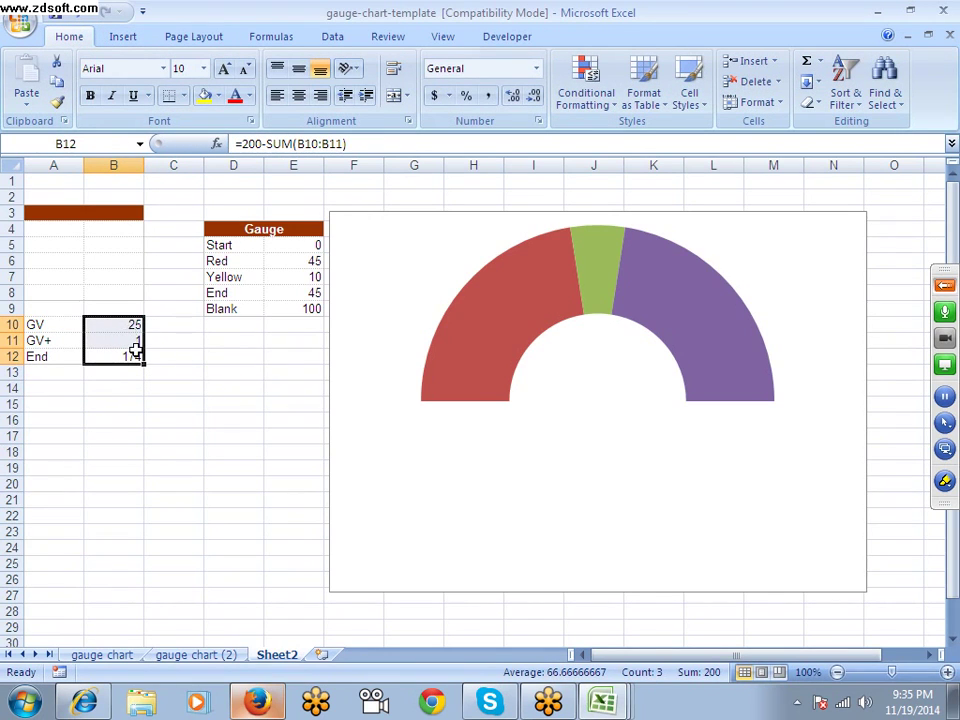
{"action": "left_click_drag", "start_coordinate": [70, 325], "coordinate": [107, 354]}
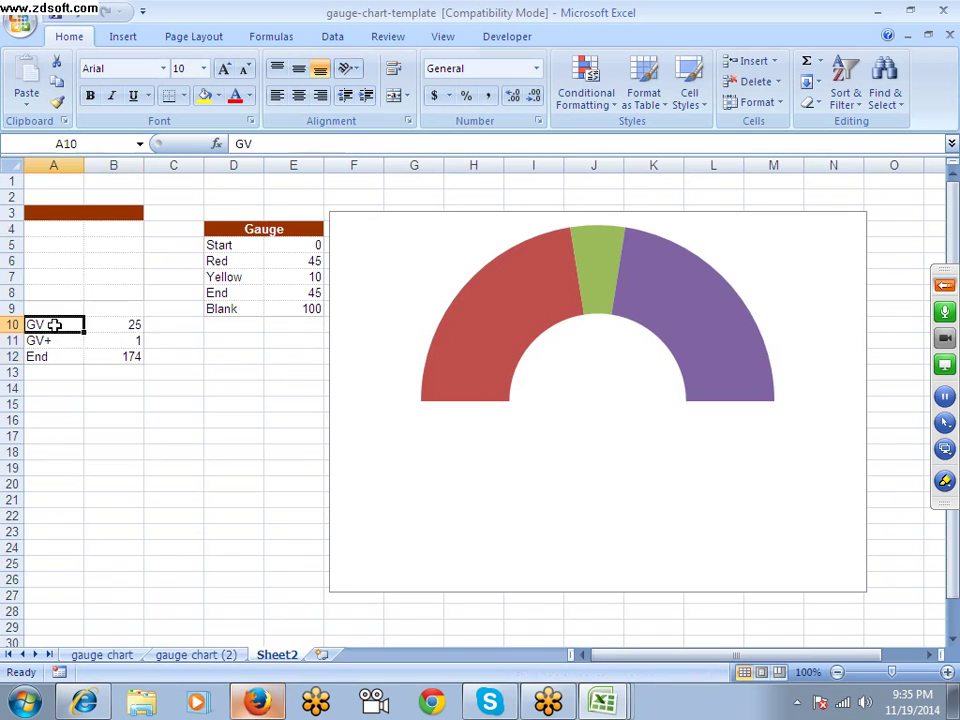
{"action": "left_click", "coordinate": [123, 38]}
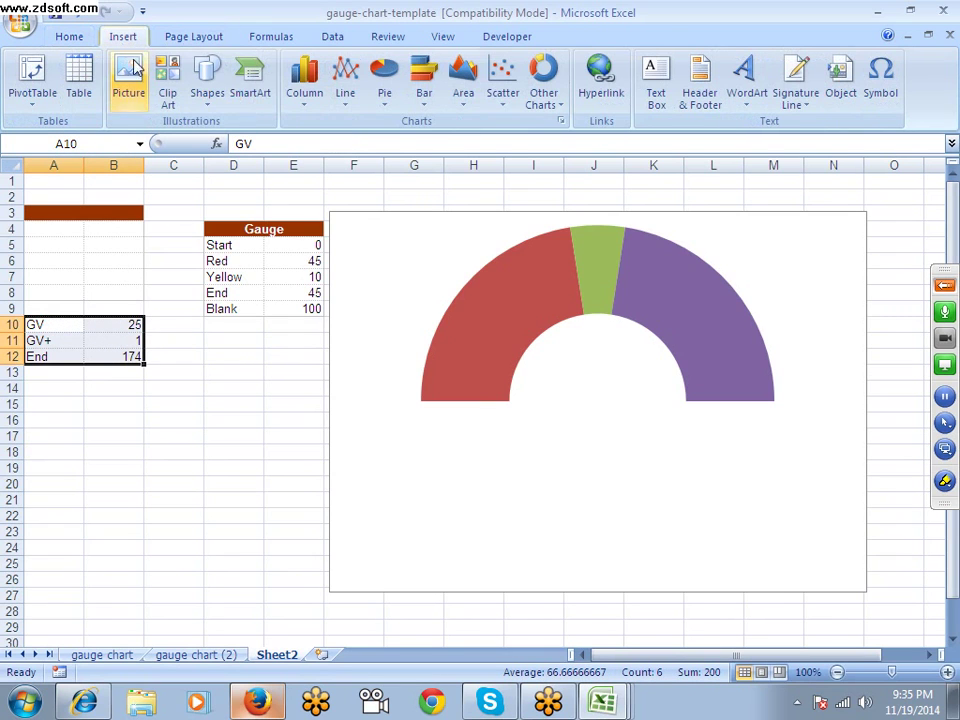
{"action": "left_click", "coordinate": [304, 85]}
{"action": "left_click", "coordinate": [386, 95]}
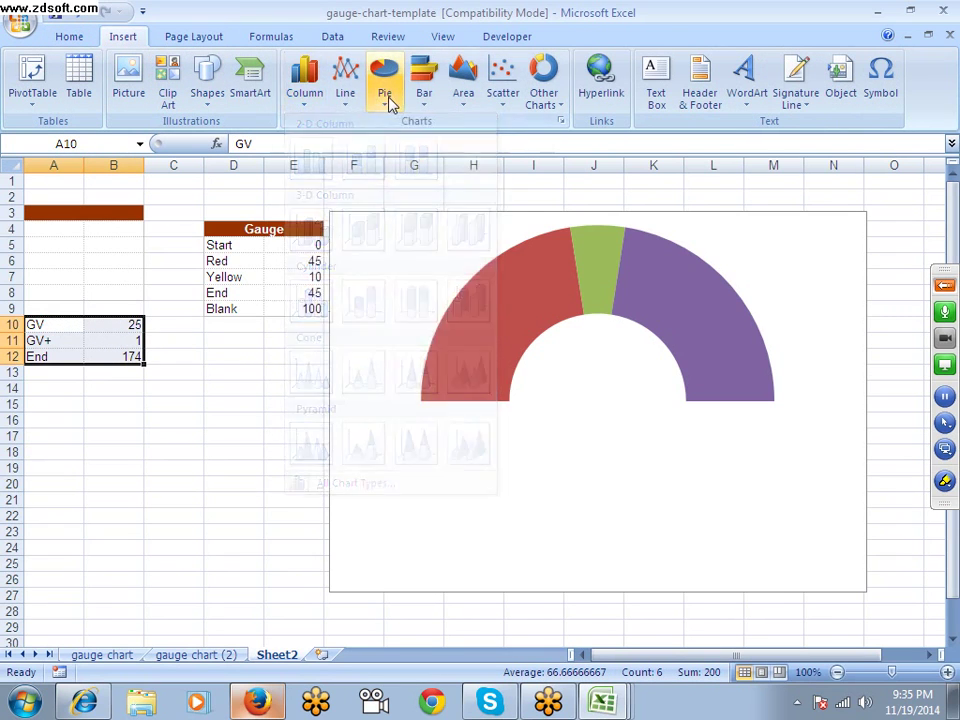
{"action": "left_click", "coordinate": [398, 163]}
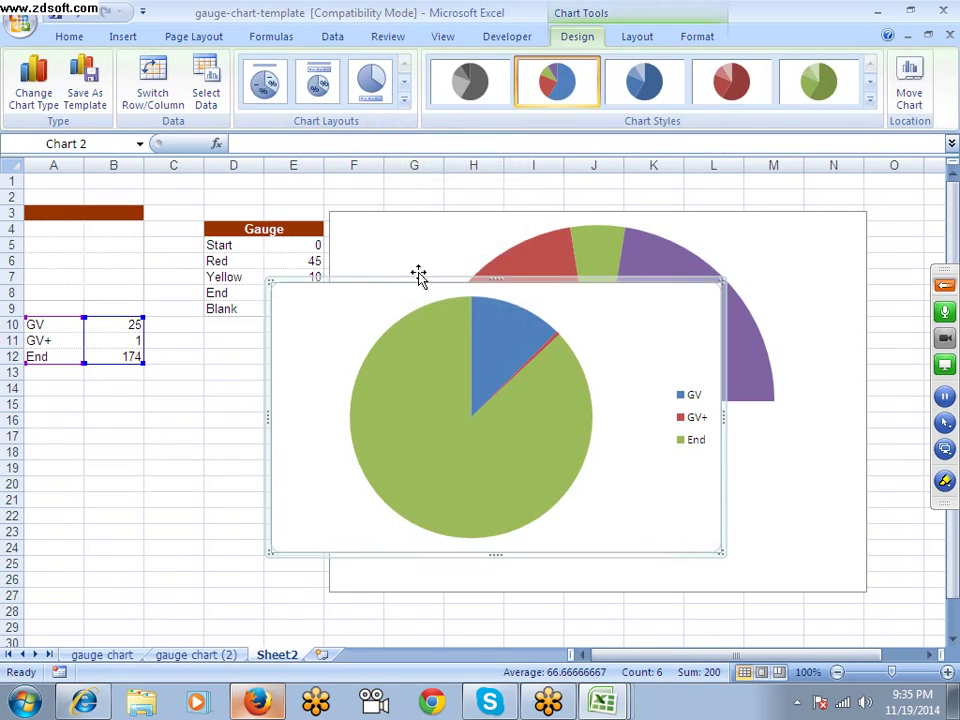
Step: Drag the GV pie chart up and right onto the centre of the gauge
{"action": "left_click_drag", "start_coordinate": [396, 294], "coordinate": [388, 388]}
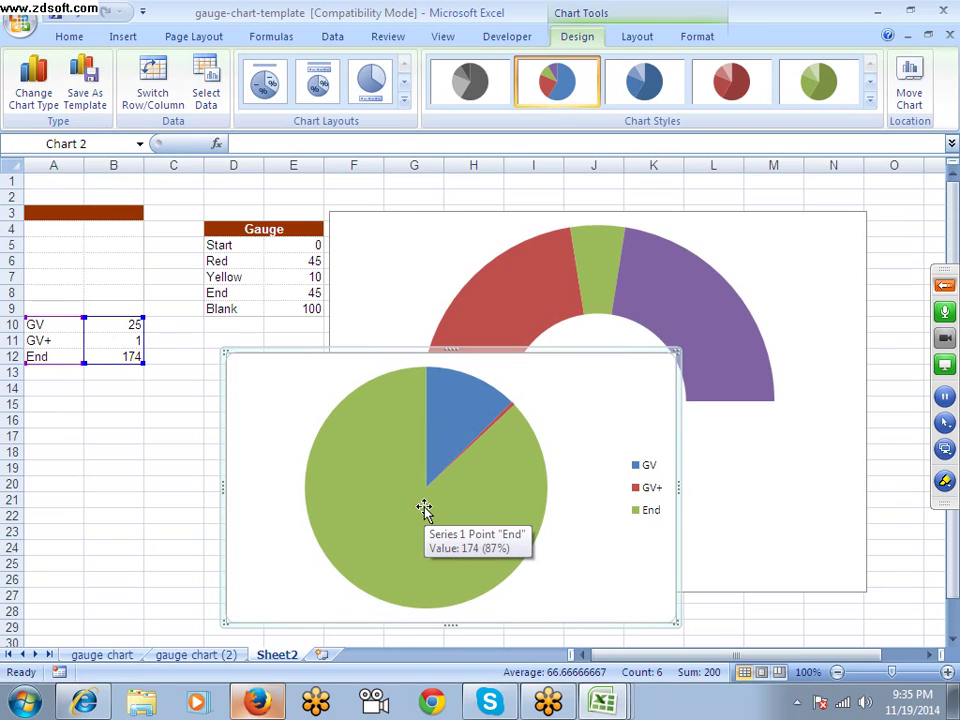
{"action": "key", "text": "alt+Tab"}
{"action": "key", "text": "alt+Tab"}
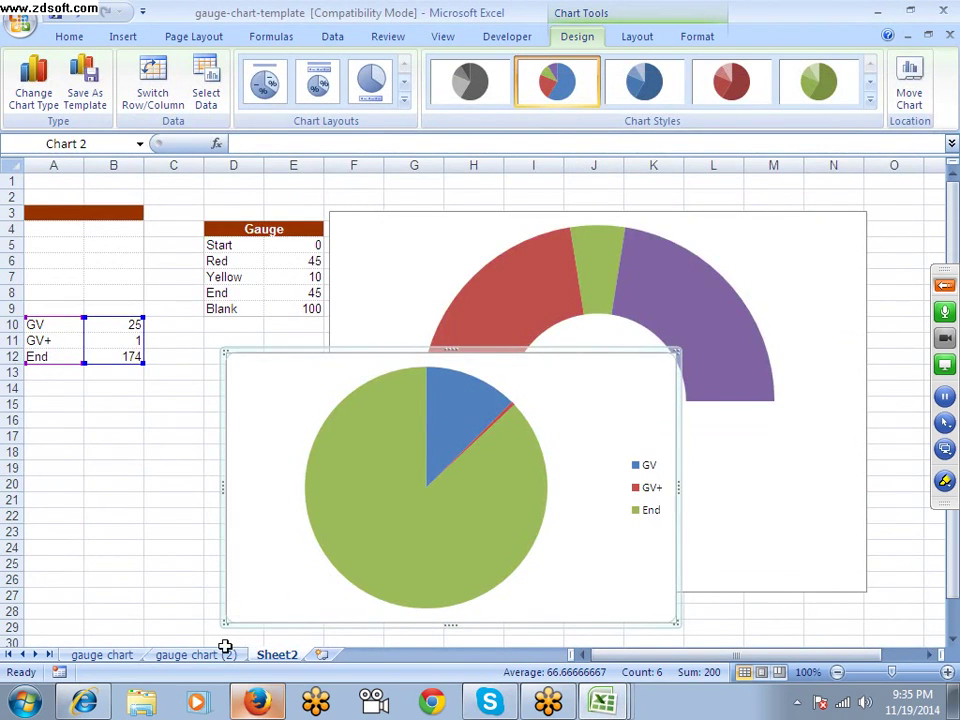
{"action": "left_click", "coordinate": [225, 648]}
{"action": "scroll", "coordinate": [427, 587], "scroll_direction": "down", "scroll_amount": 1}
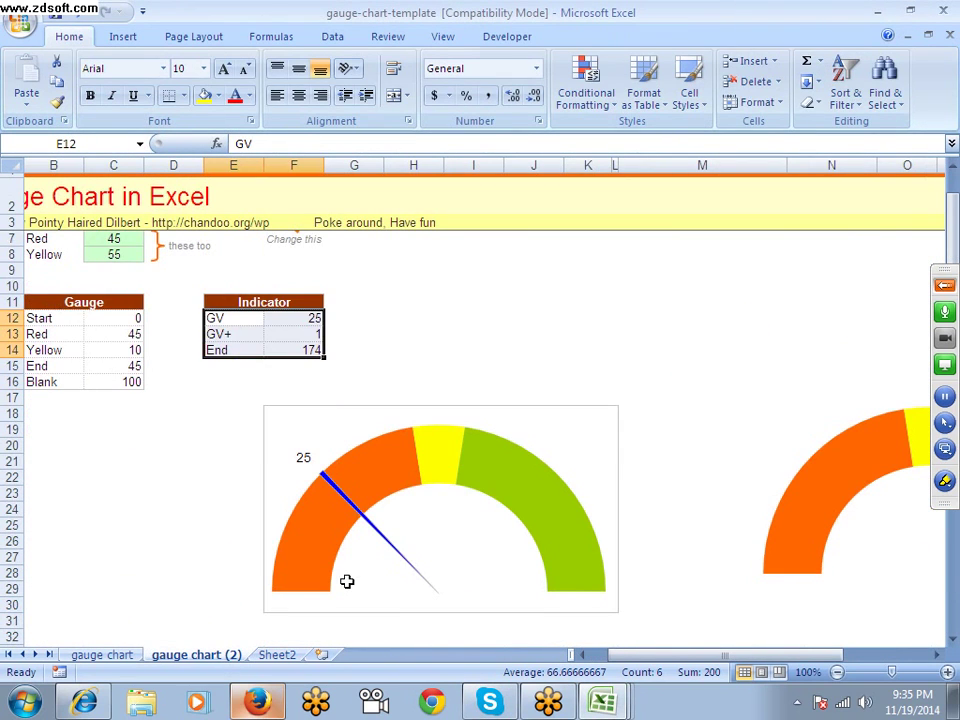
{"action": "key", "text": "alt+Tab"}
{"action": "key", "text": "alt+Tab"}
{"action": "left_click", "coordinate": [272, 654]}
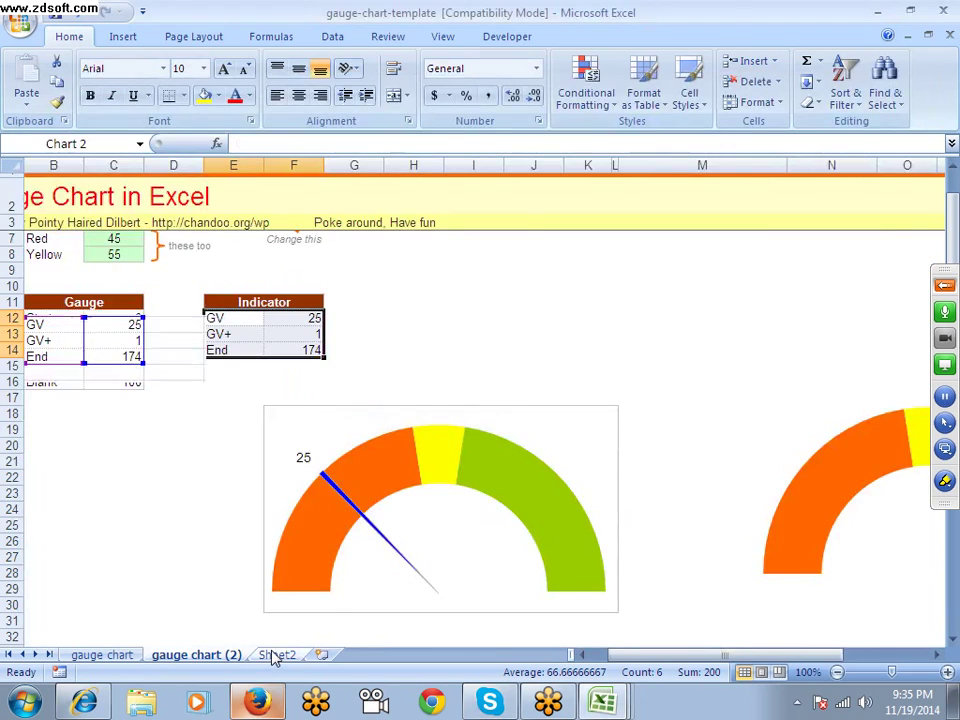
{"action": "left_click", "coordinate": [376, 461]}
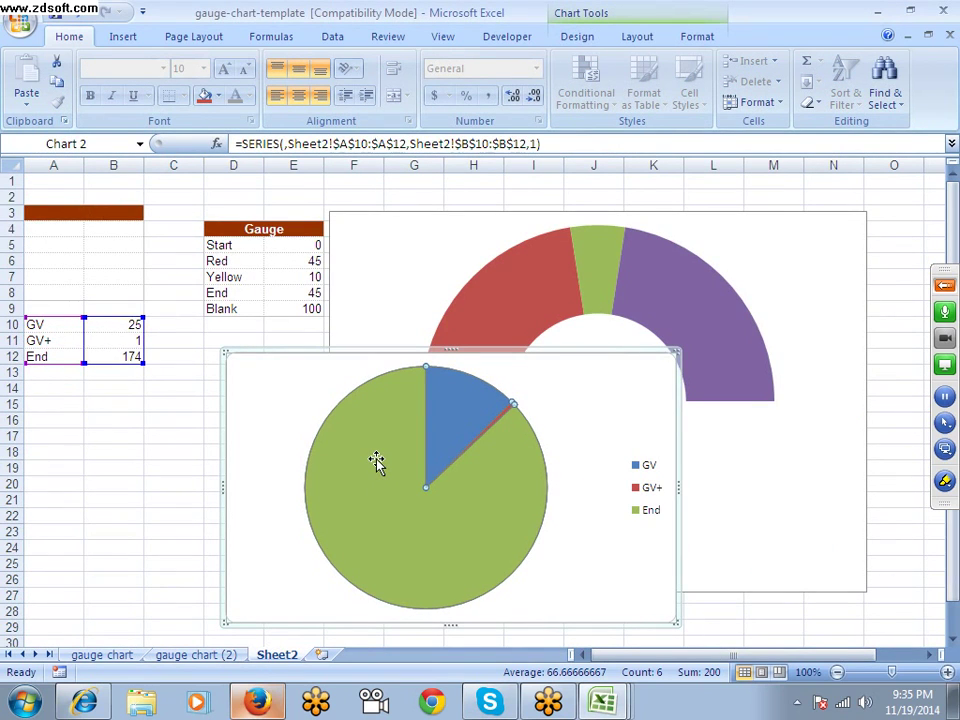
{"action": "mouse_move", "coordinate": [401, 446]}
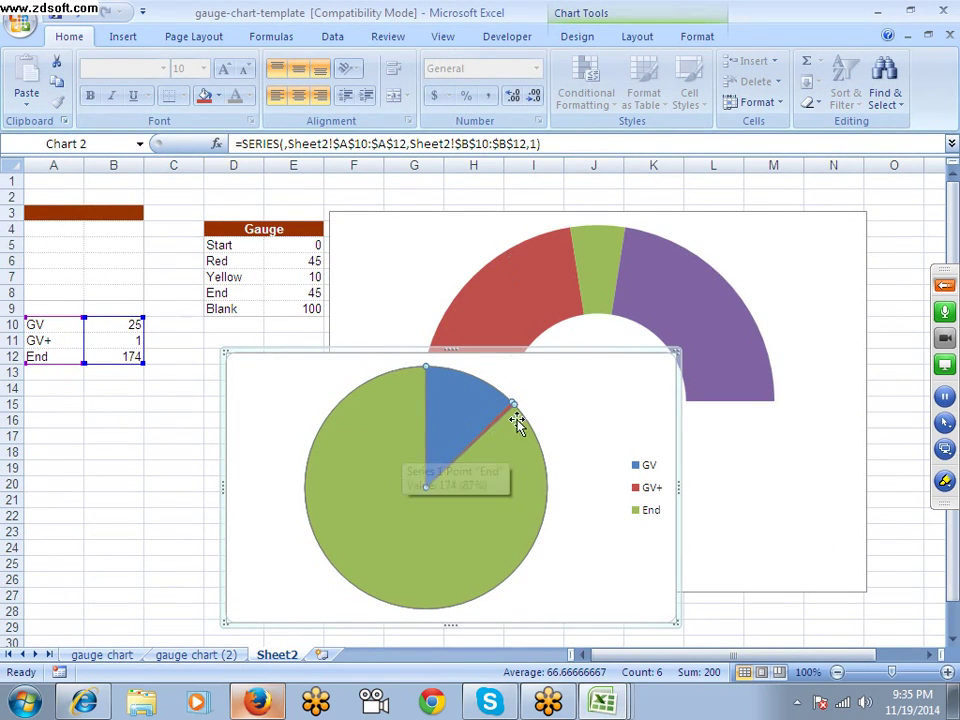
{"action": "mouse_move", "coordinate": [501, 352]}
{"action": "left_mouse_down"}
{"action": "mouse_move", "coordinate": [541, 348]}
{"action": "mouse_move", "coordinate": [645, 289]}
{"action": "mouse_move", "coordinate": [648, 241]}
{"action": "left_mouse_up"}
Step: Delete the pie chart's legend and set its chart area to No fill
{"action": "left_click", "coordinate": [733, 291]}
{"action": "left_click", "coordinate": [792, 368]}
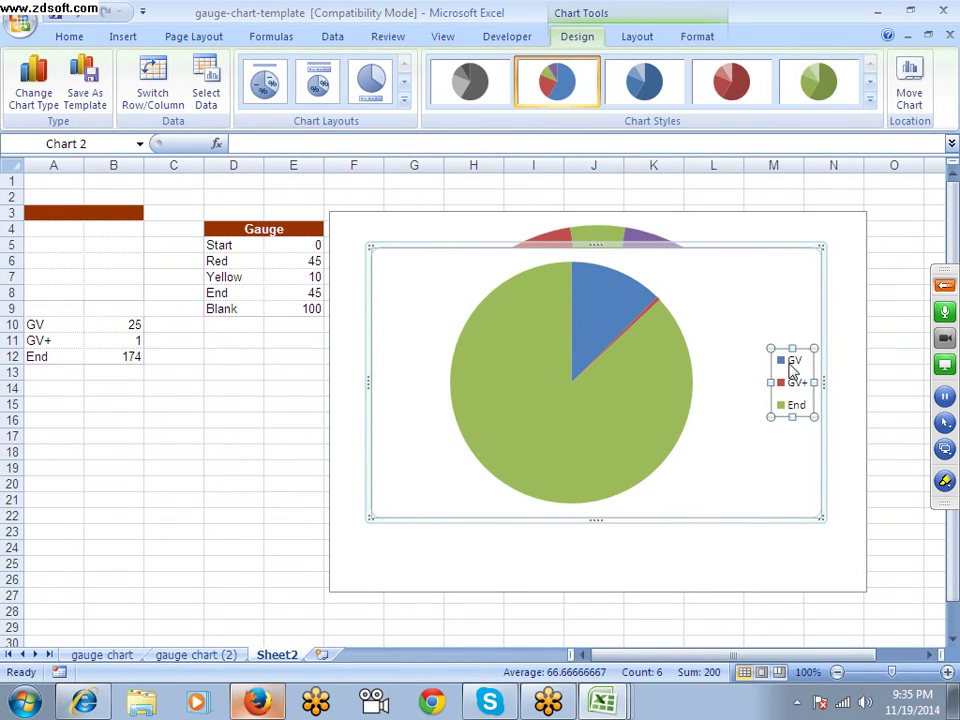
{"action": "key", "text": "Delete"}
{"action": "right_click", "coordinate": [770, 343]}
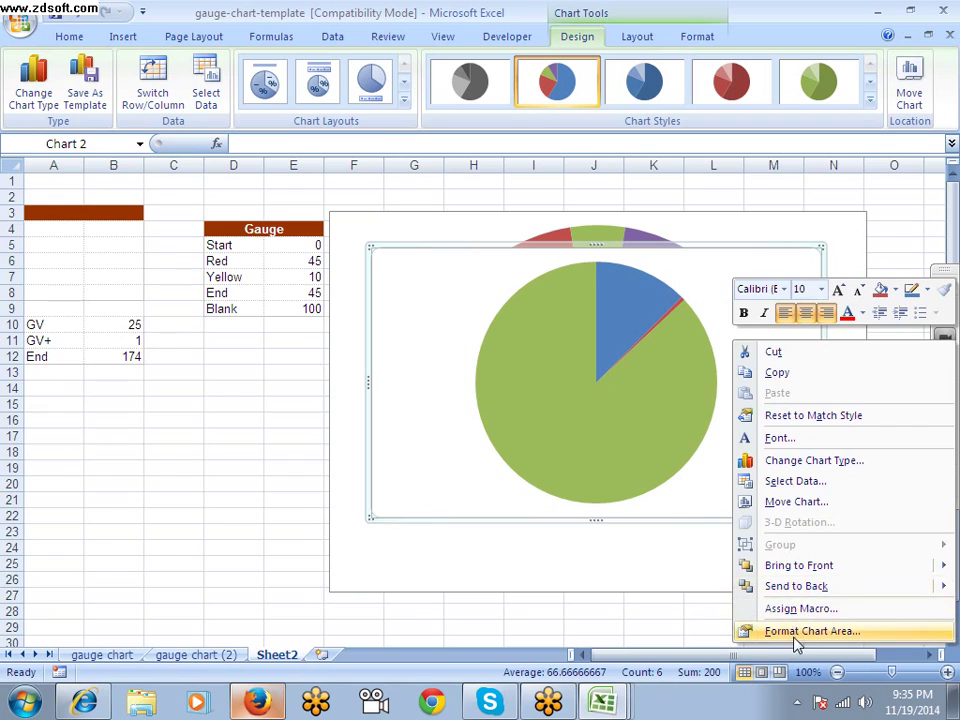
{"action": "left_click", "coordinate": [795, 636]}
{"action": "left_click", "coordinate": [182, 173]}
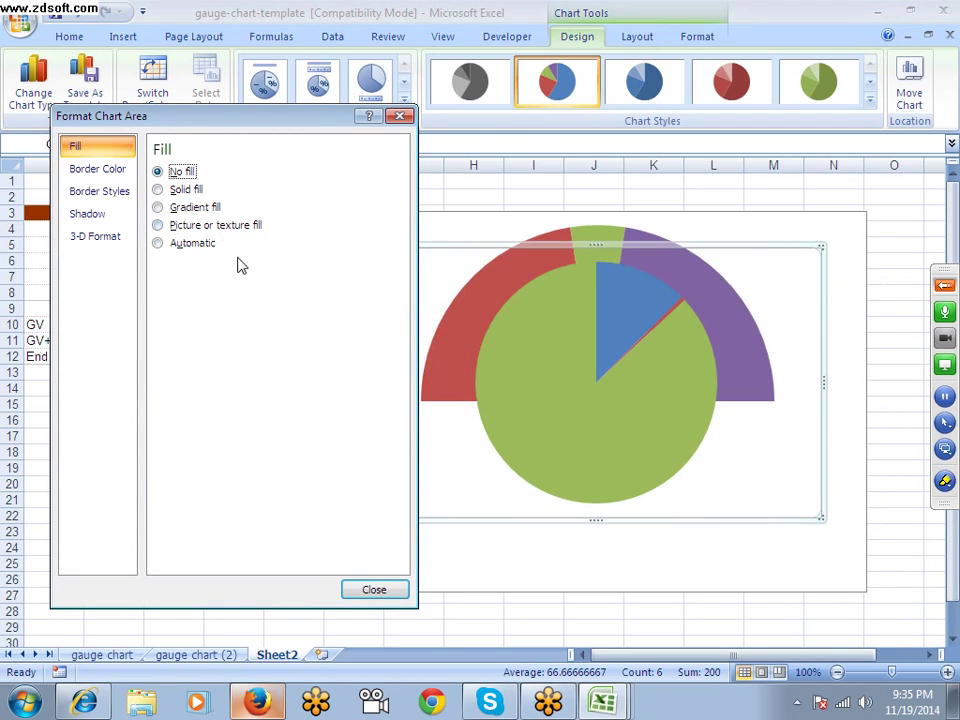
{"action": "left_click", "coordinate": [372, 589]}
Step: Set the pie chart's plot area to No fill
{"action": "left_click", "coordinate": [493, 456]}
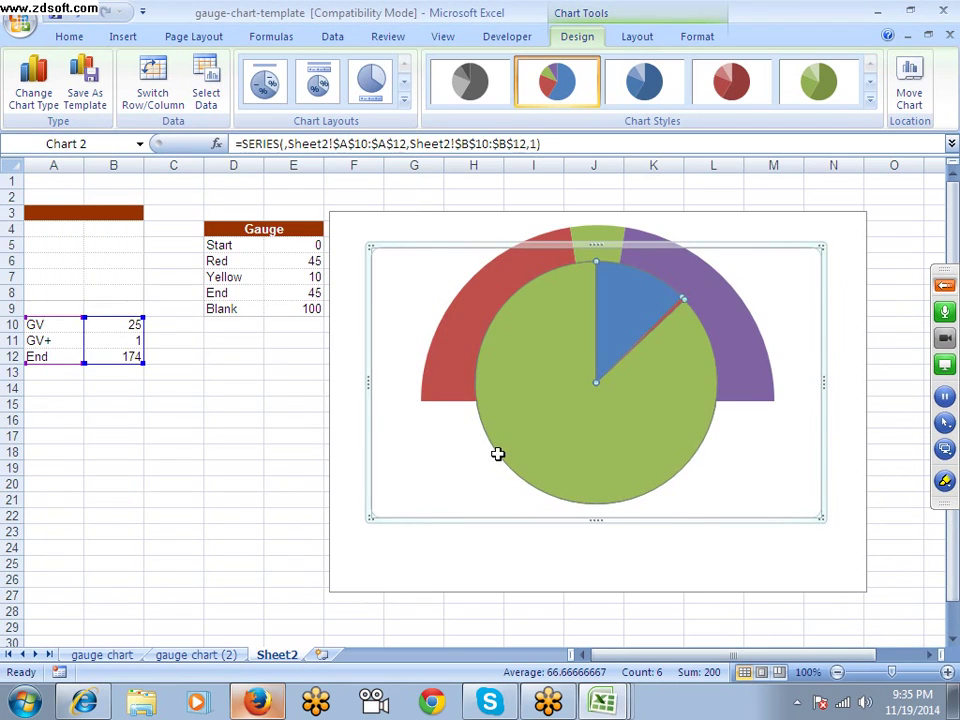
{"action": "left_click", "coordinate": [488, 469]}
{"action": "right_click", "coordinate": [488, 469]}
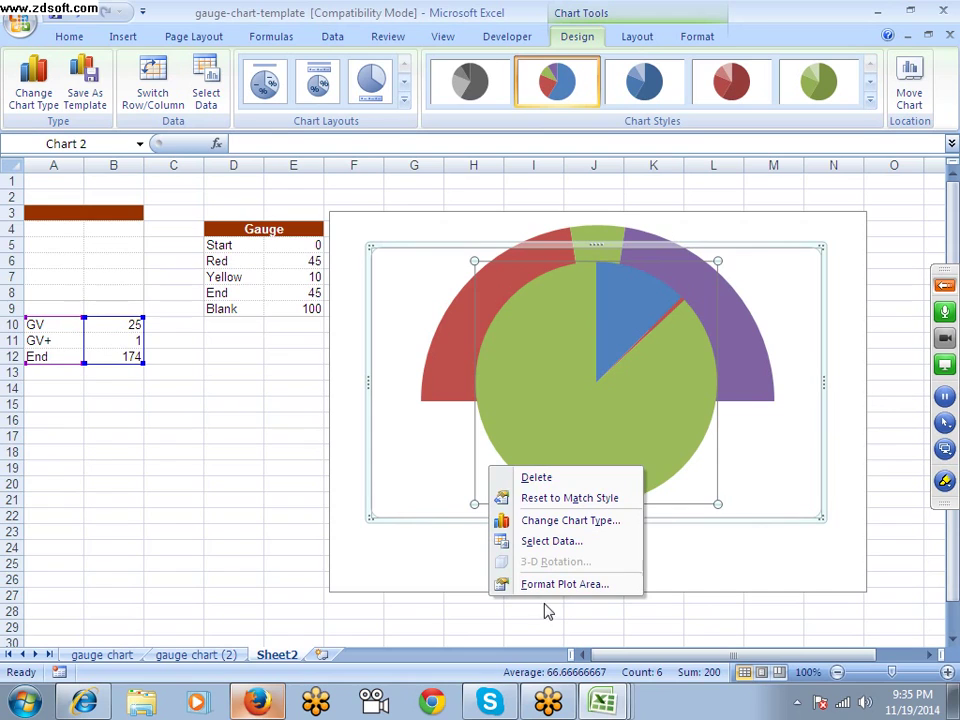
{"action": "left_click", "coordinate": [540, 588]}
{"action": "left_click", "coordinate": [501, 452]}
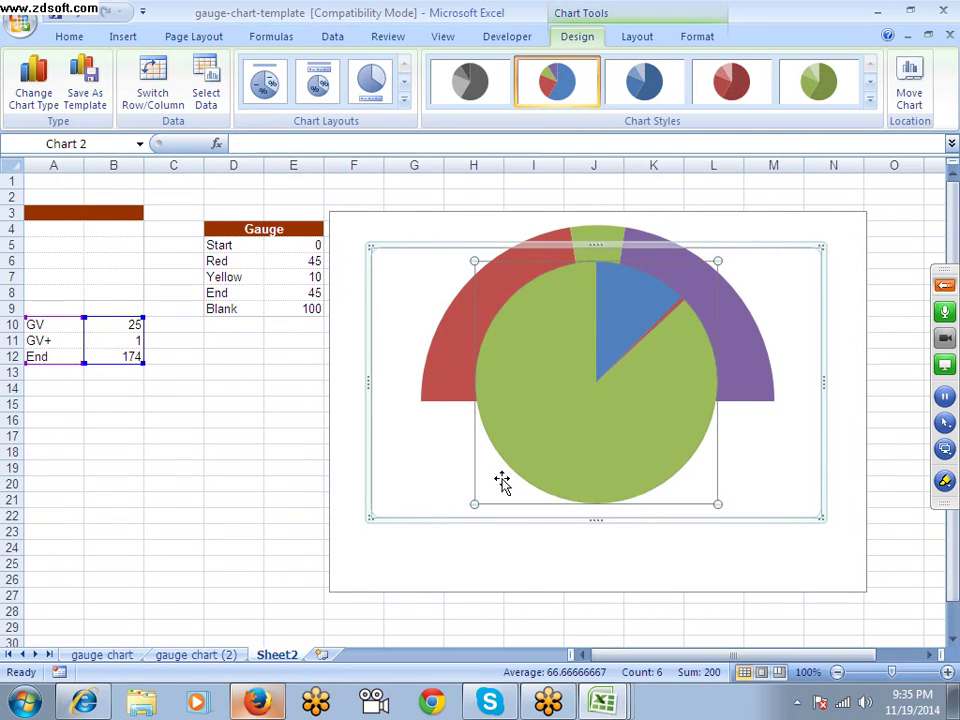
{"action": "right_click", "coordinate": [502, 482]}
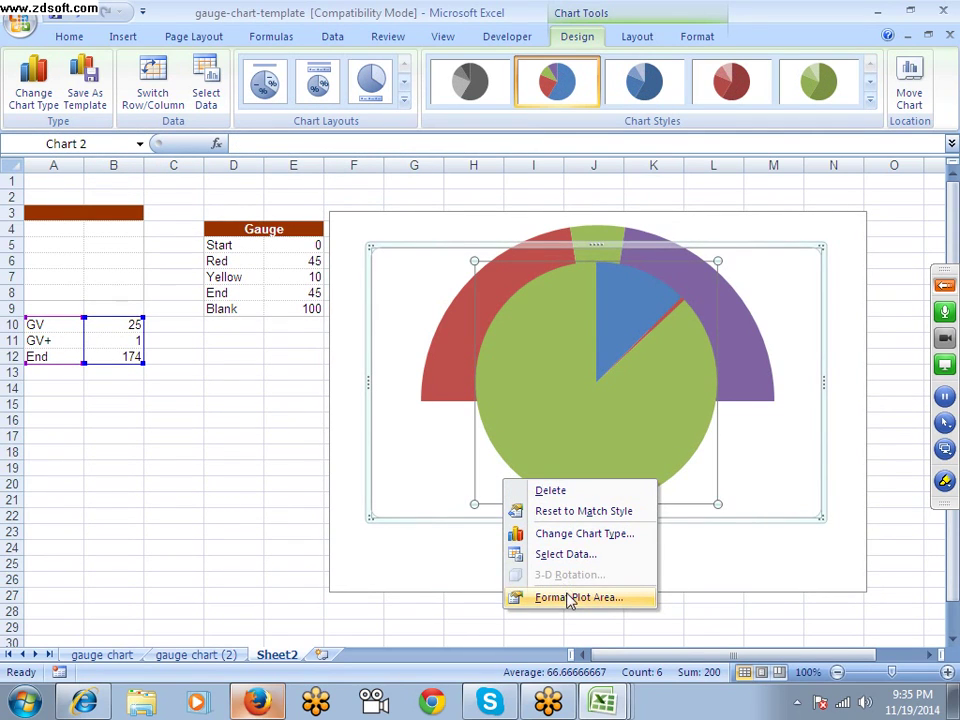
{"action": "left_click", "coordinate": [569, 598]}
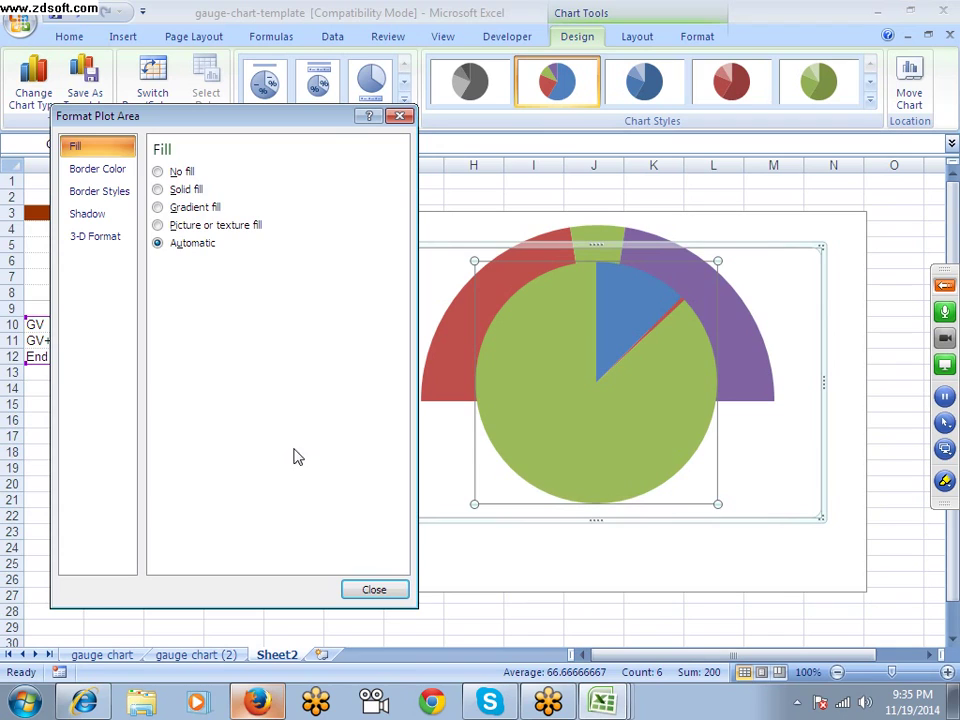
{"action": "left_click", "coordinate": [157, 171]}
{"action": "left_click", "coordinate": [385, 592]}
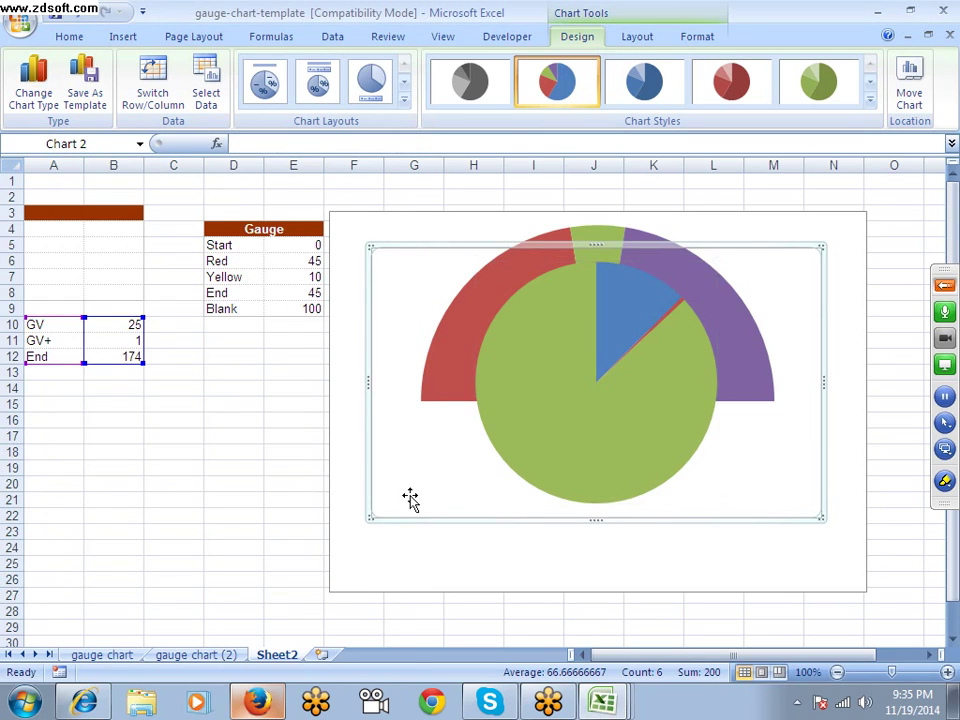
{"action": "left_click", "coordinate": [506, 456]}
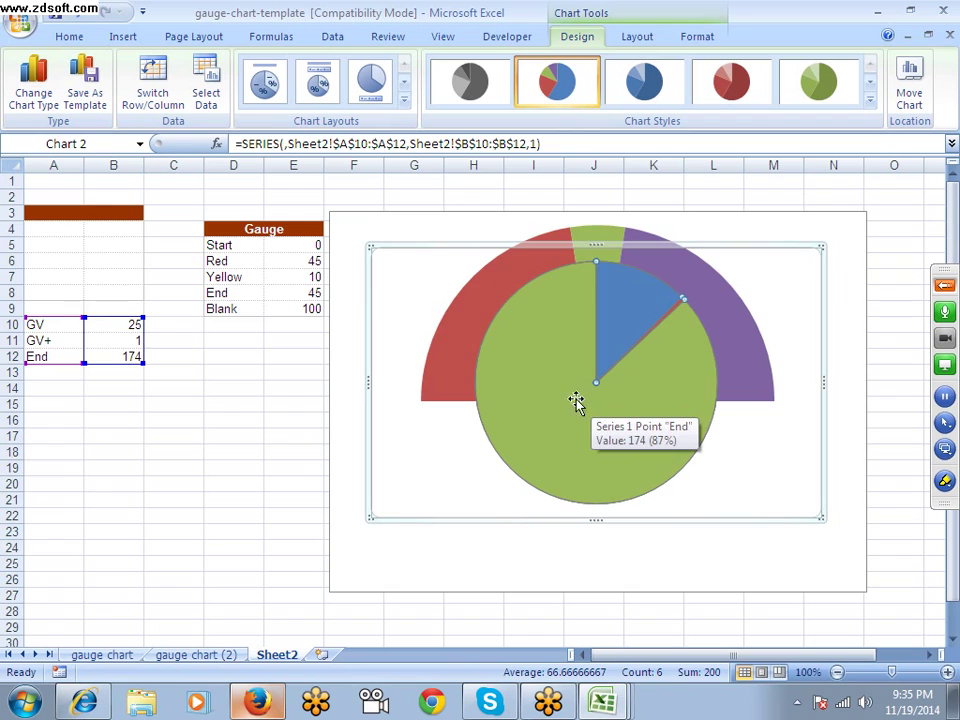
Step: Rotate the inner pie series' first slice to 218 degrees
{"action": "right_click", "coordinate": [565, 400]}
{"action": "left_click", "coordinate": [628, 557]}
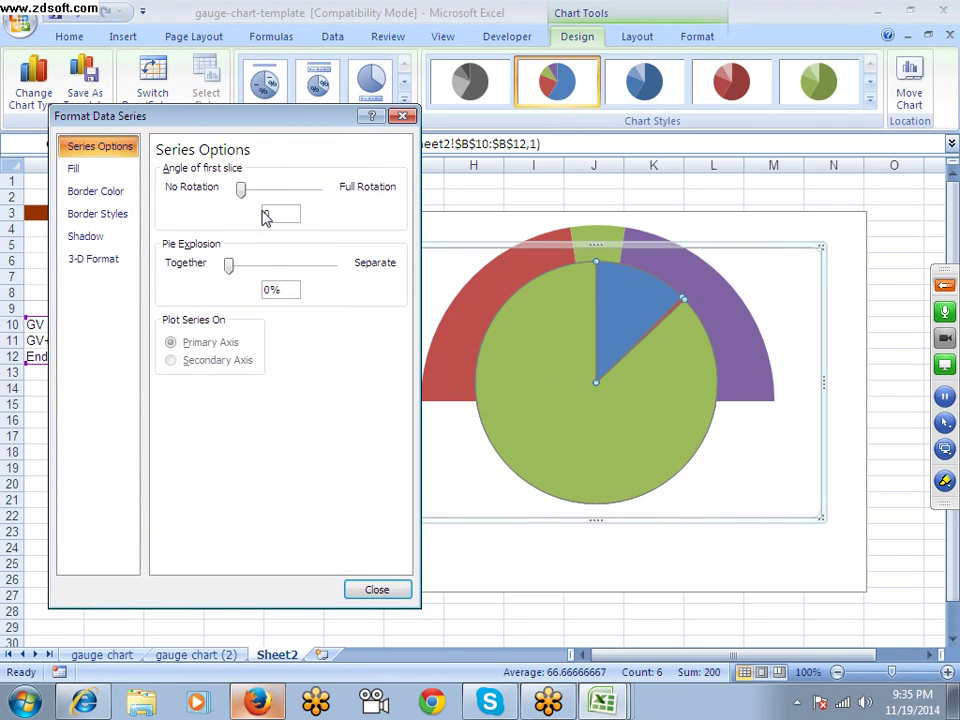
{"action": "left_click_drag", "start_coordinate": [251, 195], "coordinate": [295, 200]}
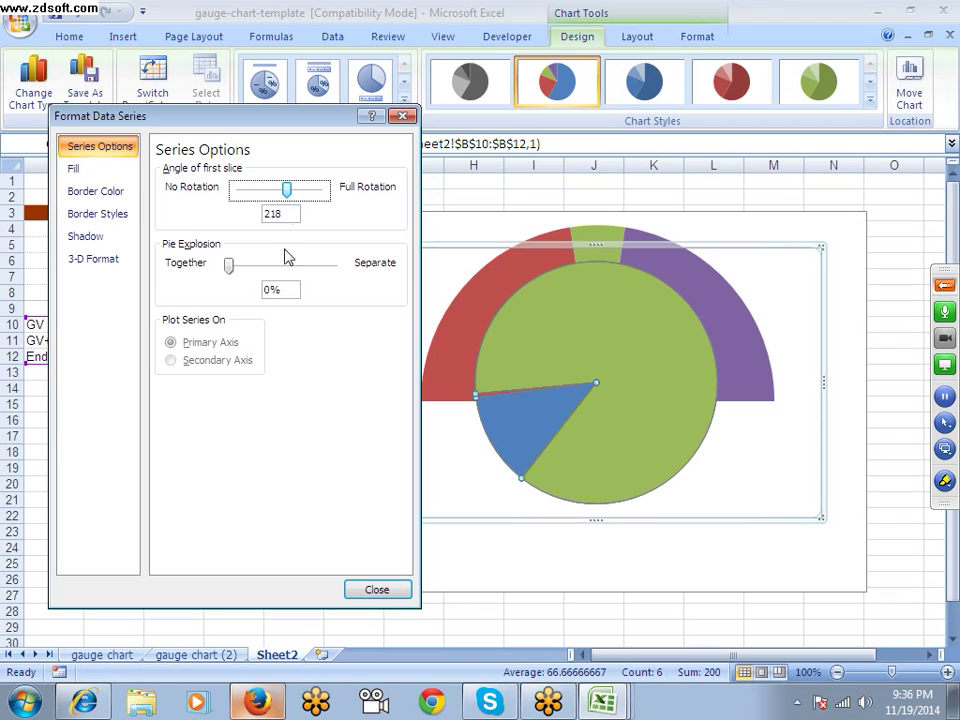
Step: Enter 0 as GV in B10 so the blue slice becomes a thin needle
{"action": "left_click", "coordinate": [377, 589]}
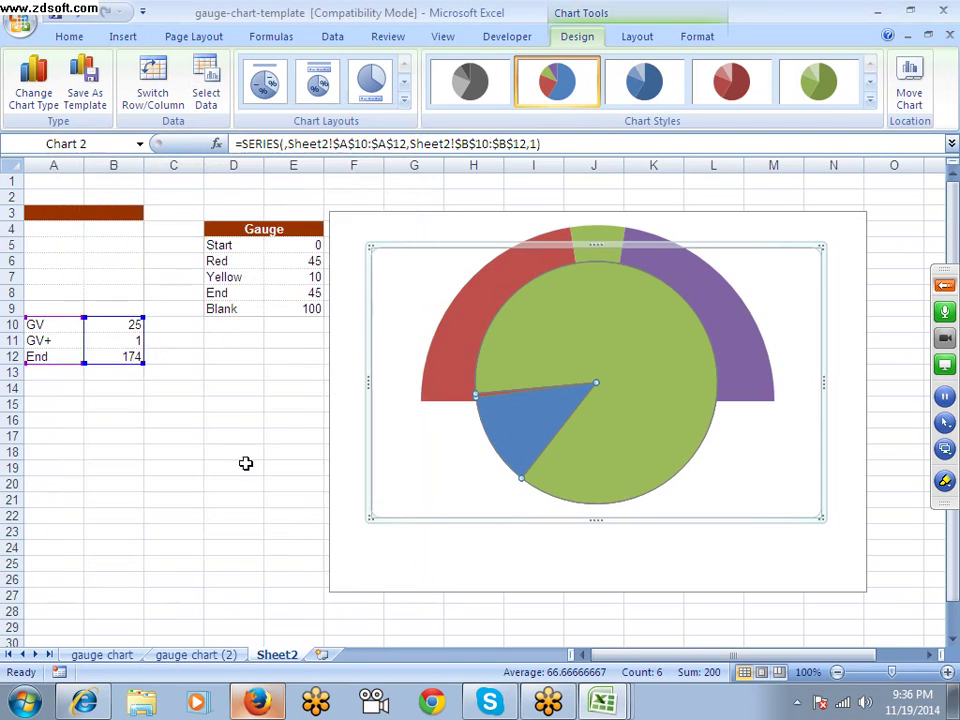
{"action": "left_click", "coordinate": [135, 326]}
{"action": "type", "text": "0"}
{"action": "key", "text": "Return"}
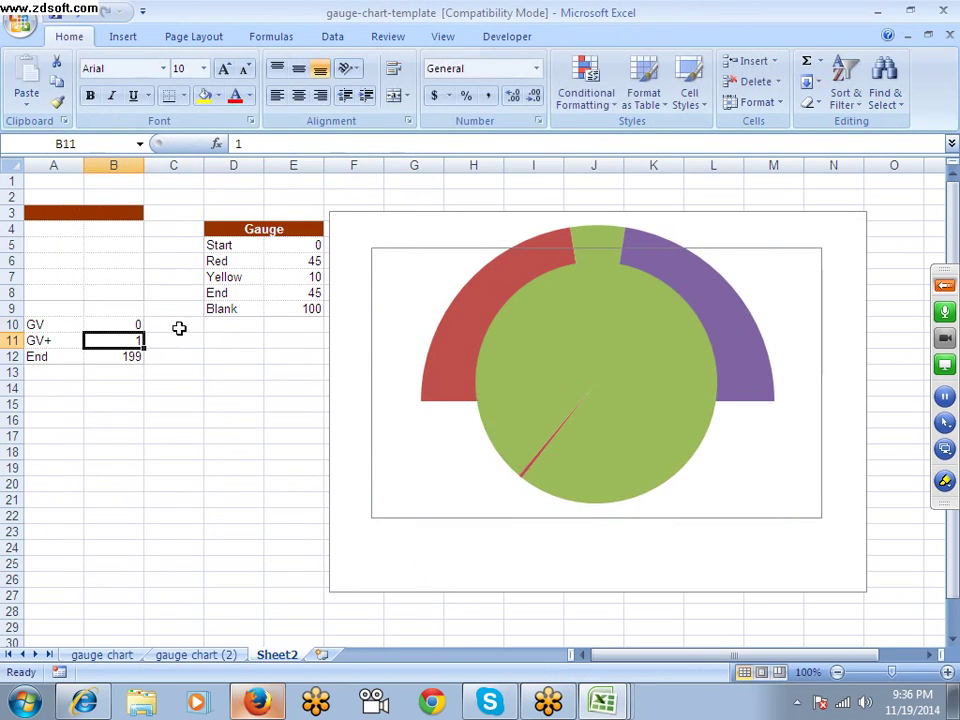
{"action": "left_click", "coordinate": [591, 306]}
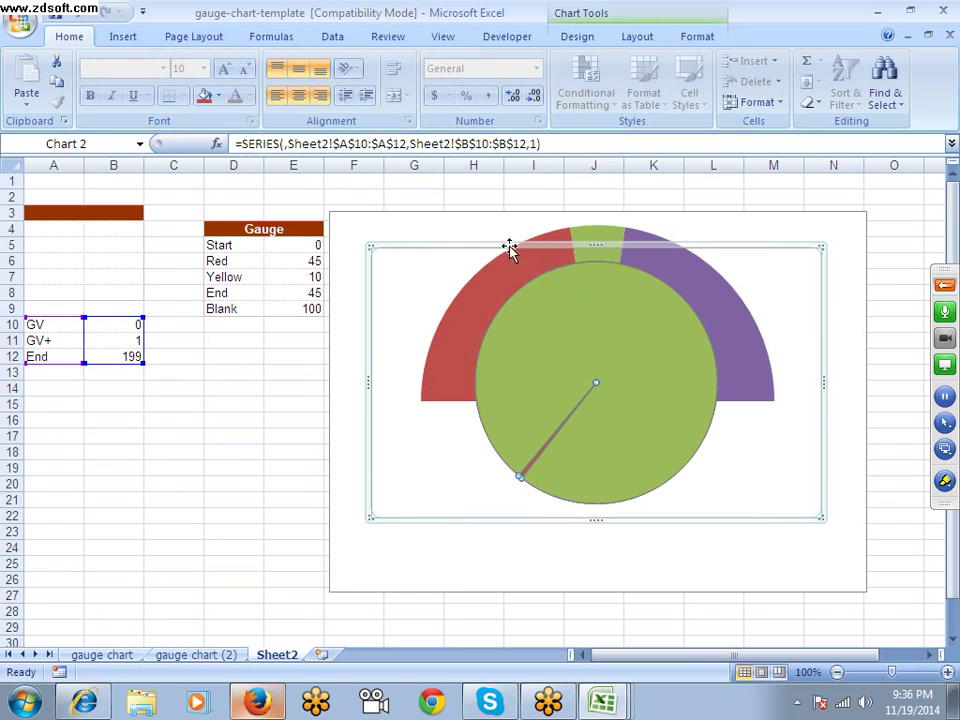
Step: Raise the needle series' first-slice angle from 218 to 268 so it lies horizontal
{"action": "right_click", "coordinate": [609, 304]}
{"action": "left_click", "coordinate": [705, 461]}
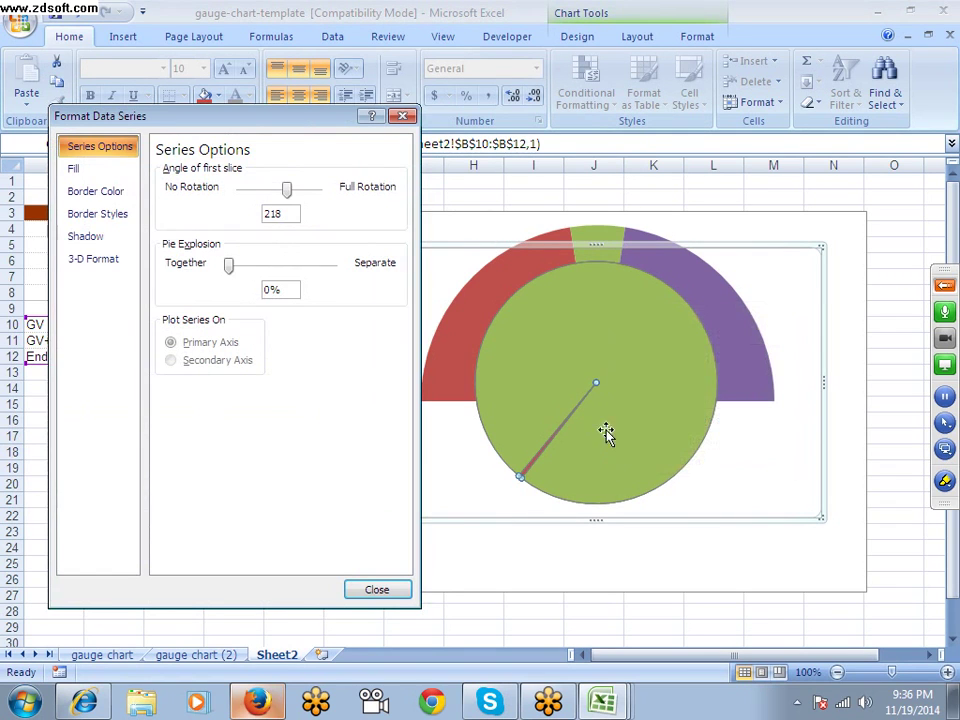
{"action": "left_click_drag", "start_coordinate": [245, 126], "coordinate": [197, 340]}
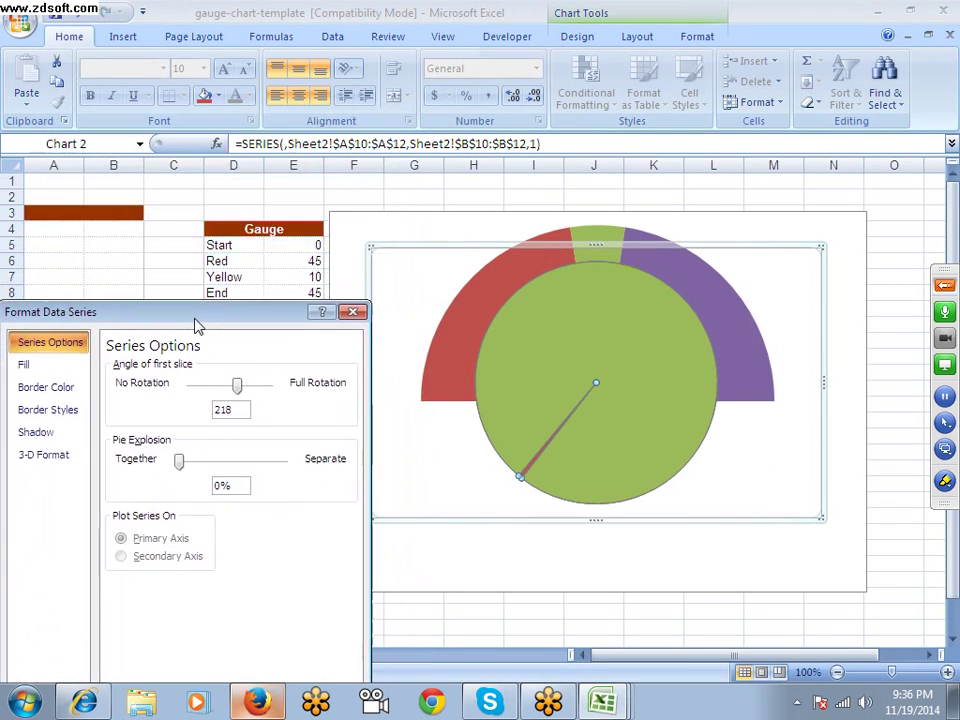
{"action": "left_click", "coordinate": [247, 411]}
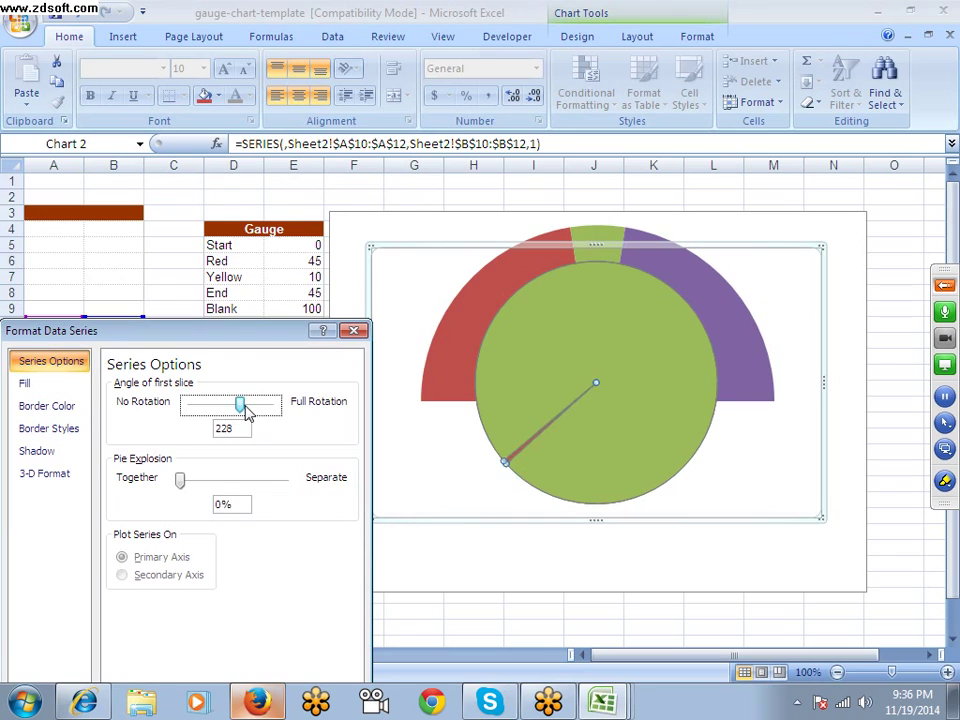
{"action": "left_click", "coordinate": [249, 413]}
{"action": "left_click", "coordinate": [252, 415]}
{"action": "left_click", "coordinate": [254, 414]}
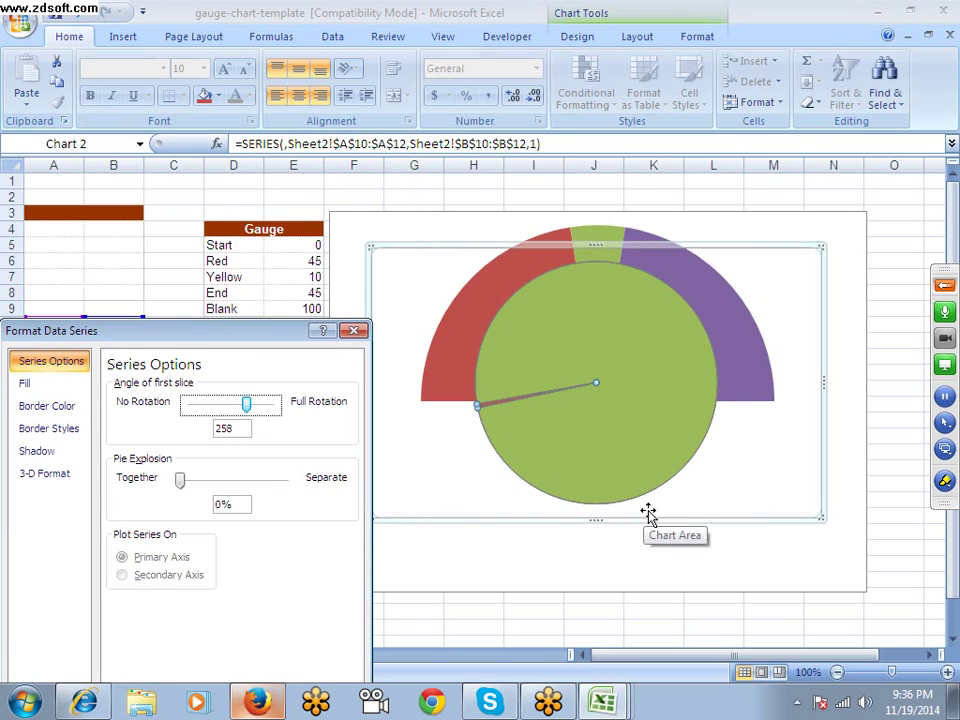
{"action": "left_click_drag", "start_coordinate": [647, 511], "coordinate": [650, 522]}
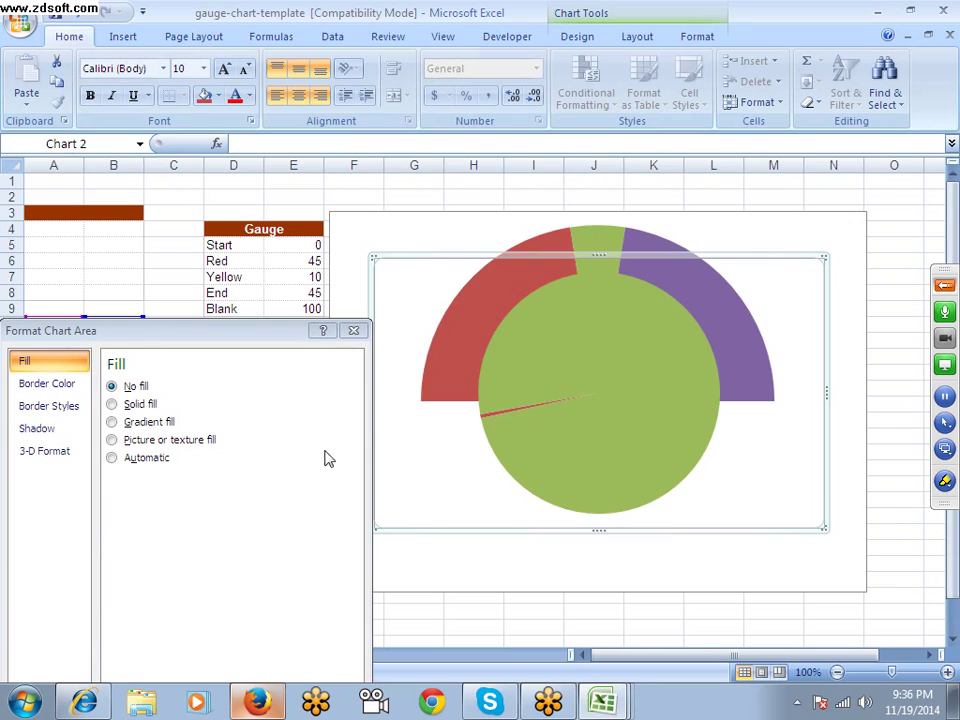
{"action": "left_click", "coordinate": [511, 440]}
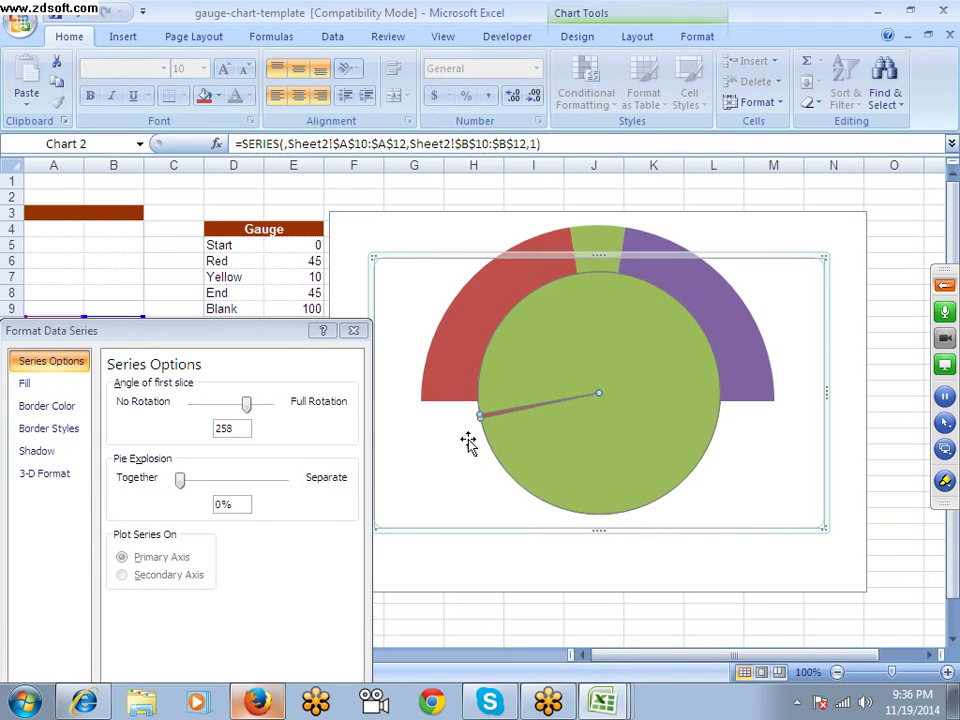
{"action": "left_click", "coordinate": [257, 406]}
Step: Select the inner pie and outer dial charts, try enlarging the dial, then undo
{"action": "left_click", "coordinate": [602, 527]}
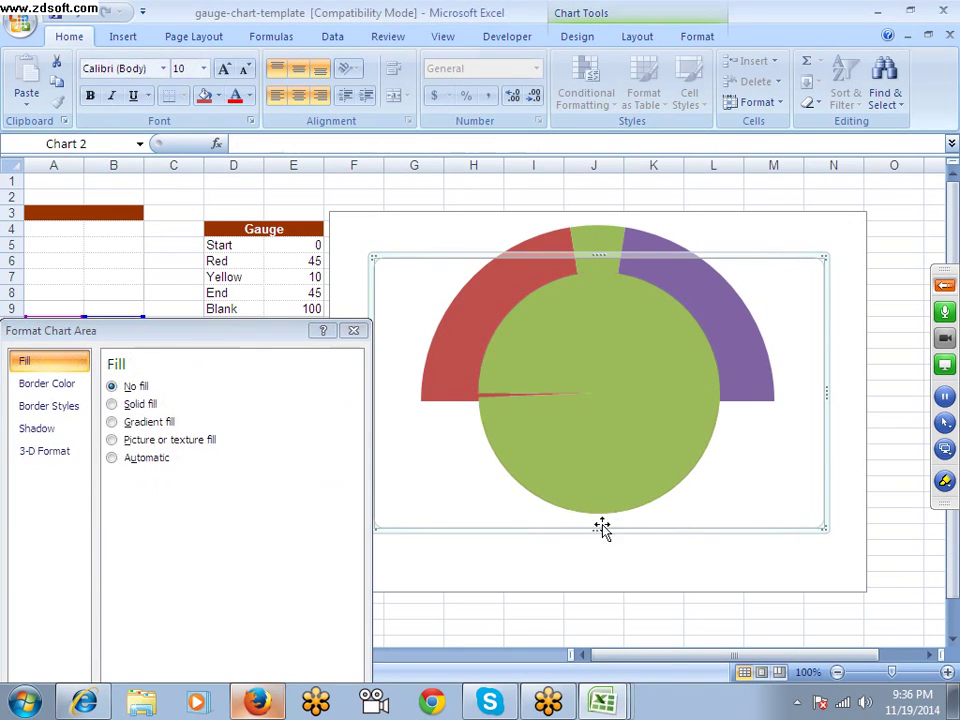
{"action": "left_click", "coordinate": [512, 512]}
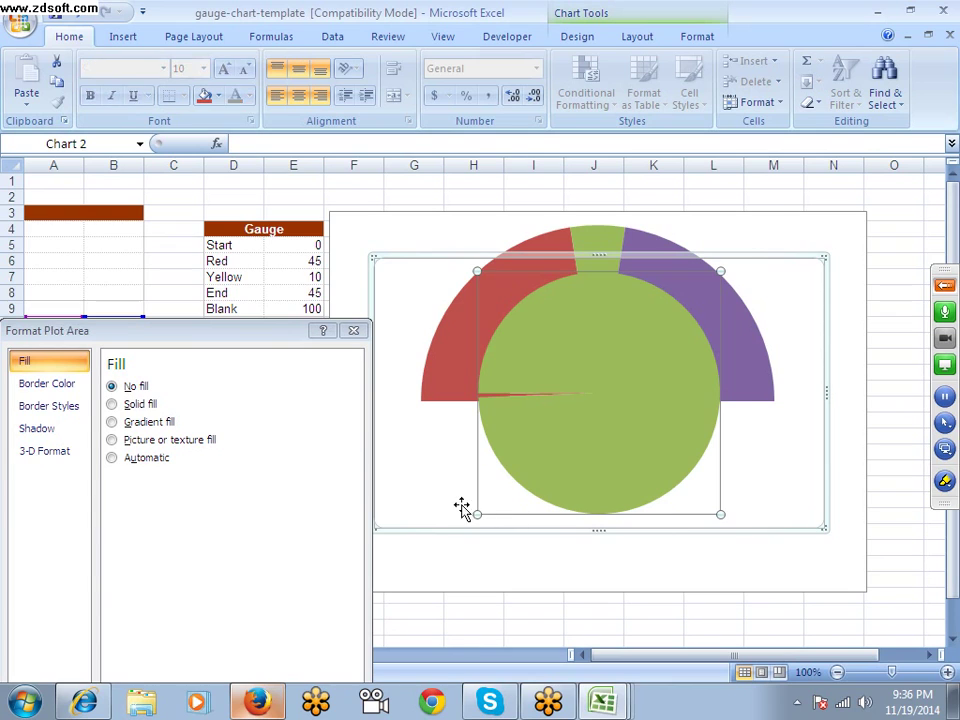
{"action": "left_click", "coordinate": [469, 504]}
{"action": "left_click", "coordinate": [555, 448]}
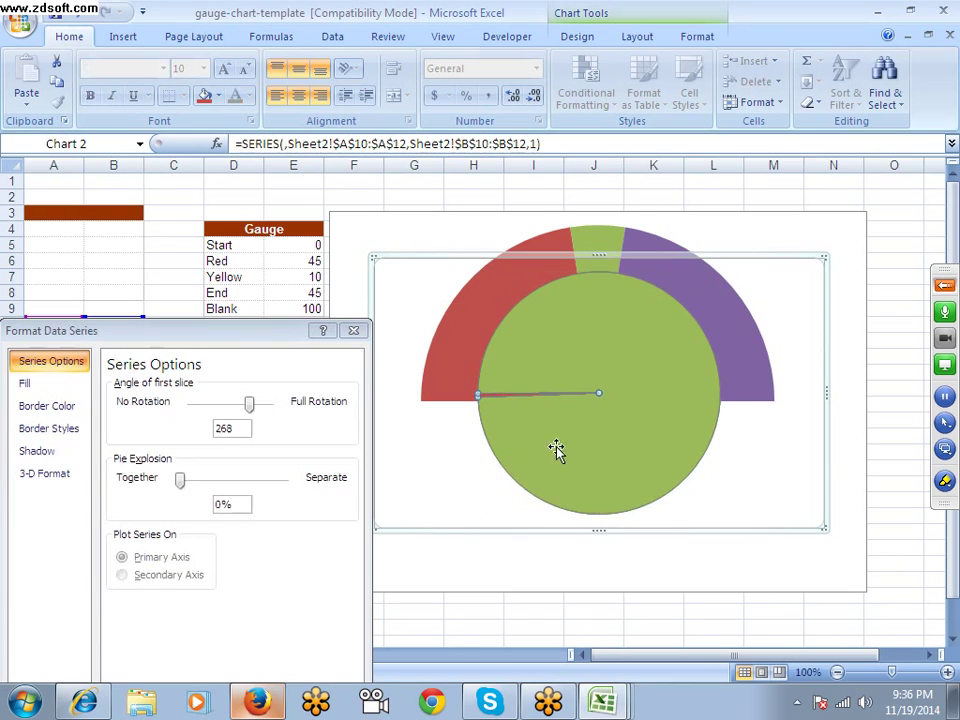
{"action": "left_click", "coordinate": [760, 467]}
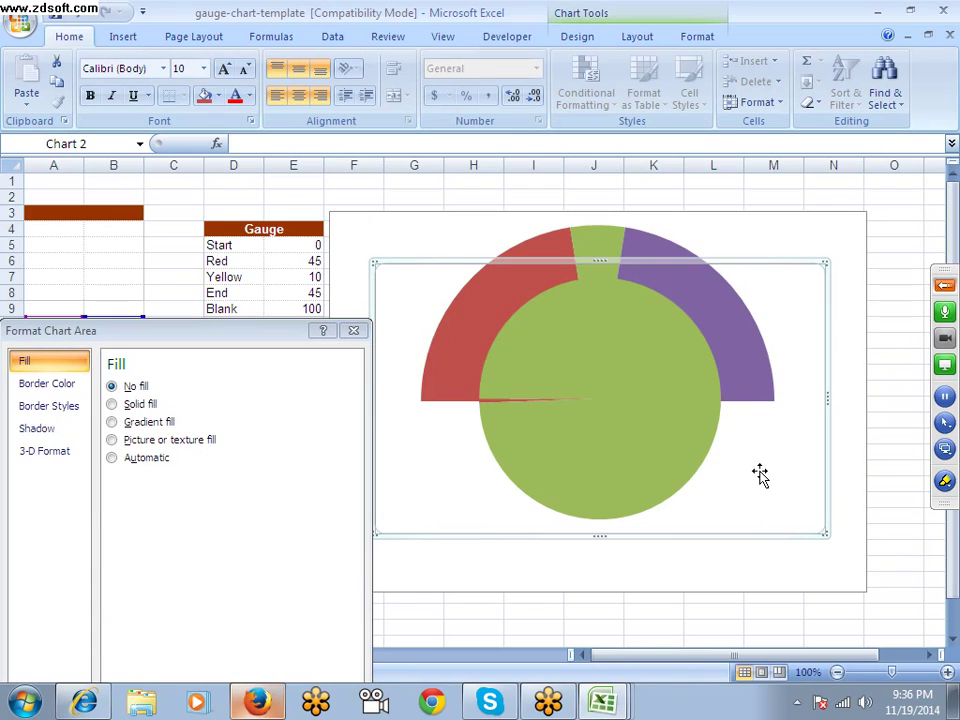
{"action": "left_click", "coordinate": [855, 375]}
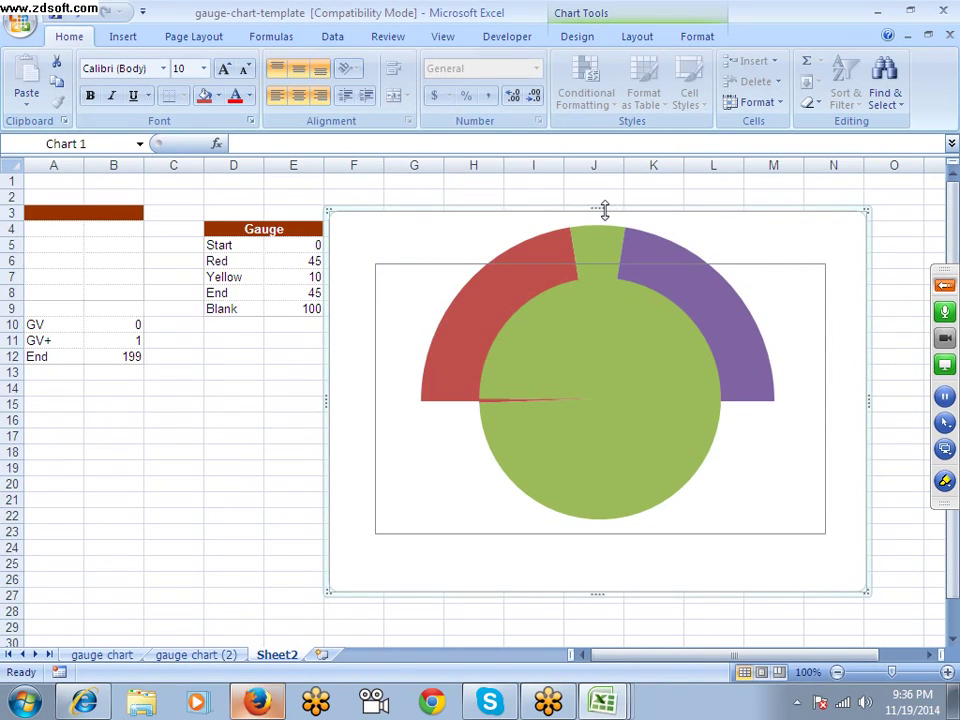
{"action": "left_click_drag", "start_coordinate": [603, 209], "coordinate": [597, 173]}
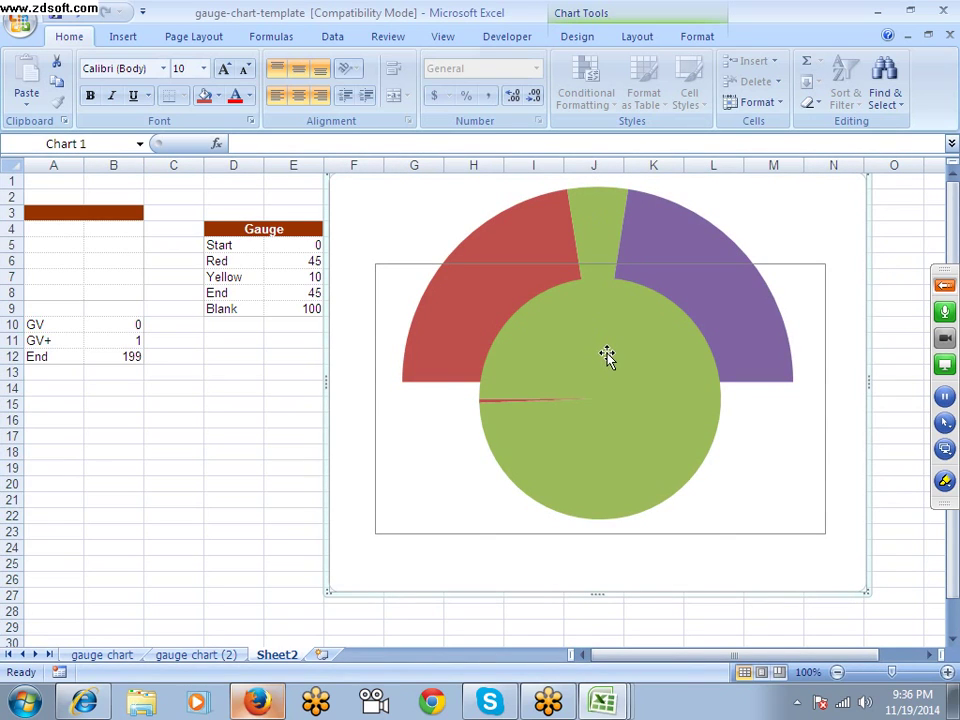
{"action": "key", "text": "ctrl+z"}
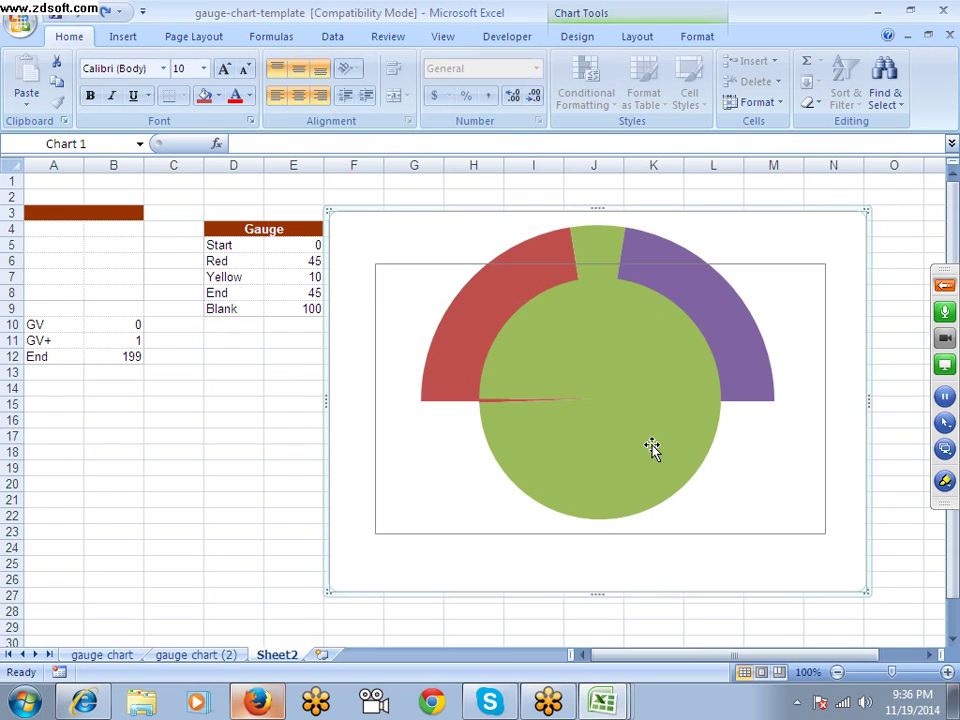
Step: Try setting the whole inner pie series to No fill, then undo it
{"action": "left_click", "coordinate": [651, 449]}
{"action": "right_click", "coordinate": [651, 449]}
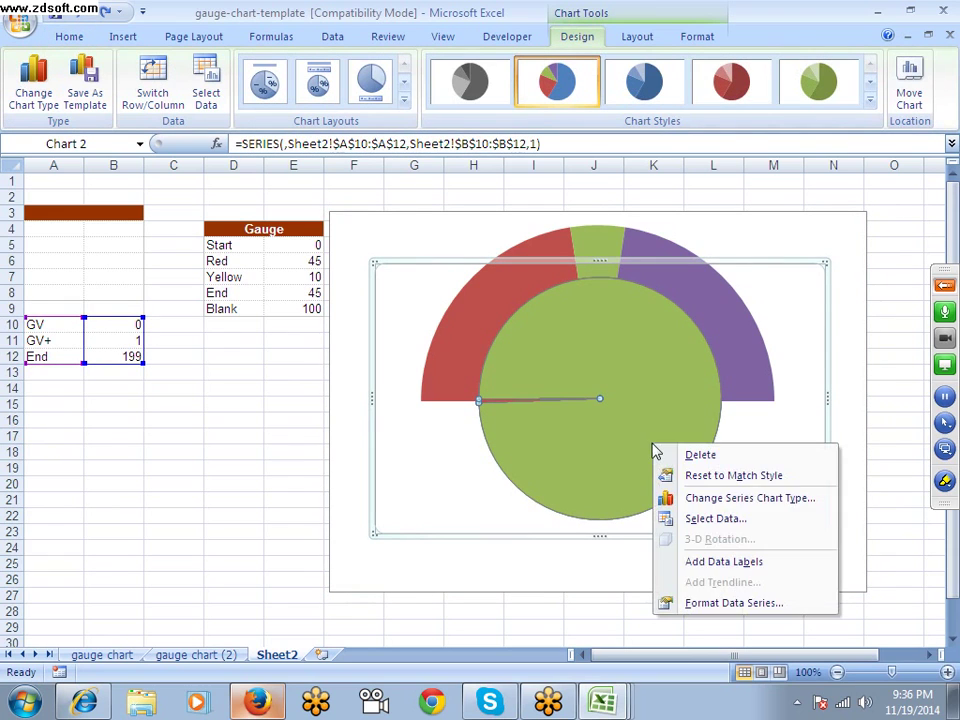
{"action": "left_click", "coordinate": [720, 602]}
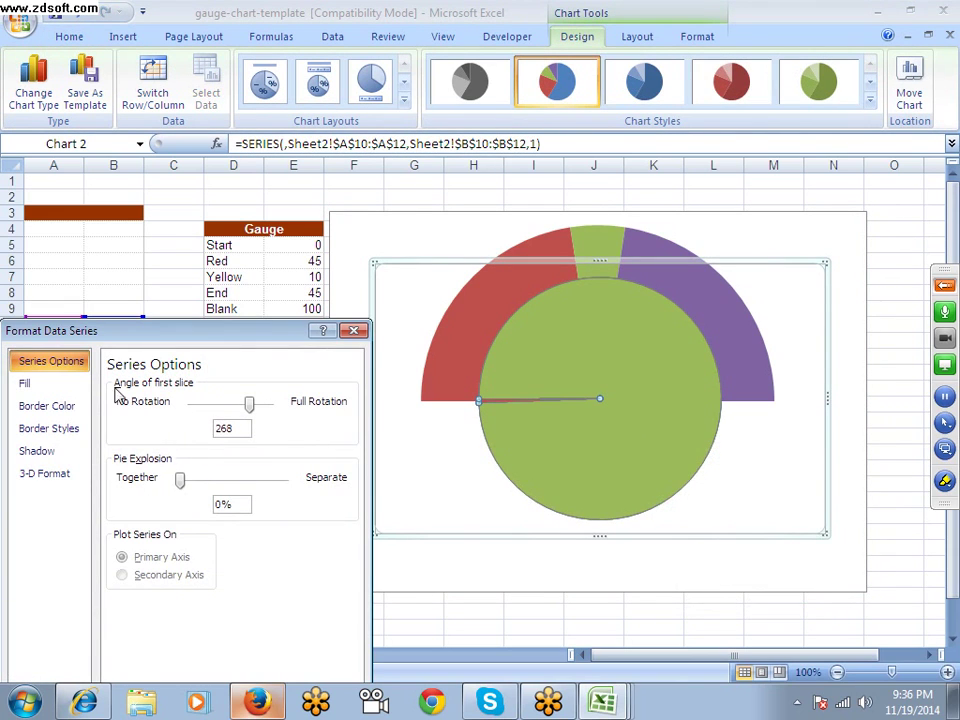
{"action": "left_click", "coordinate": [55, 386]}
{"action": "left_click", "coordinate": [127, 390]}
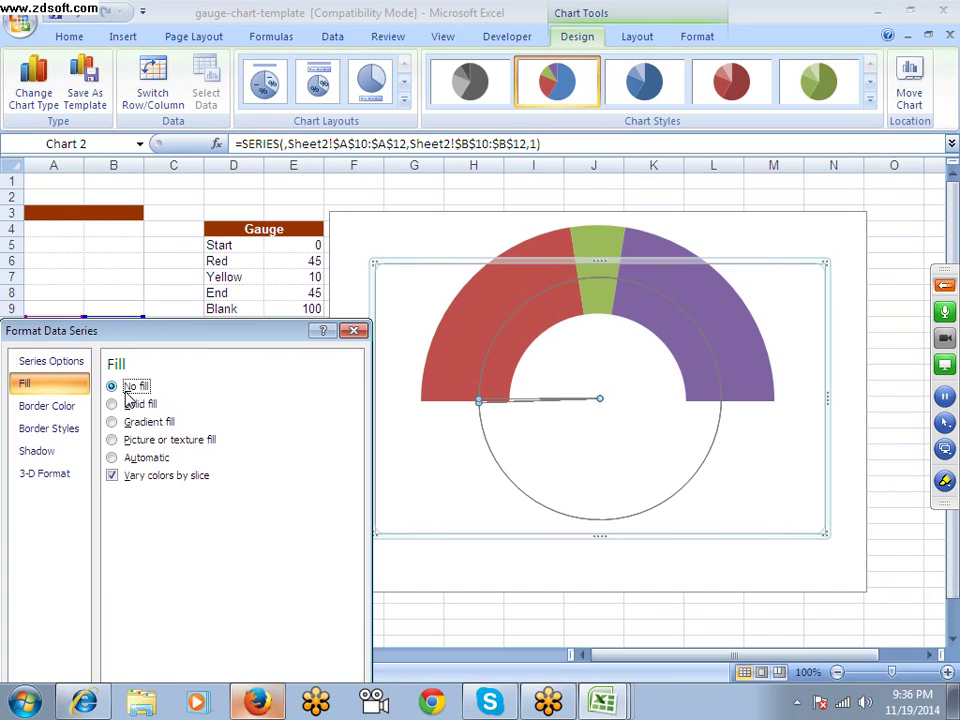
{"action": "left_click", "coordinate": [446, 442]}
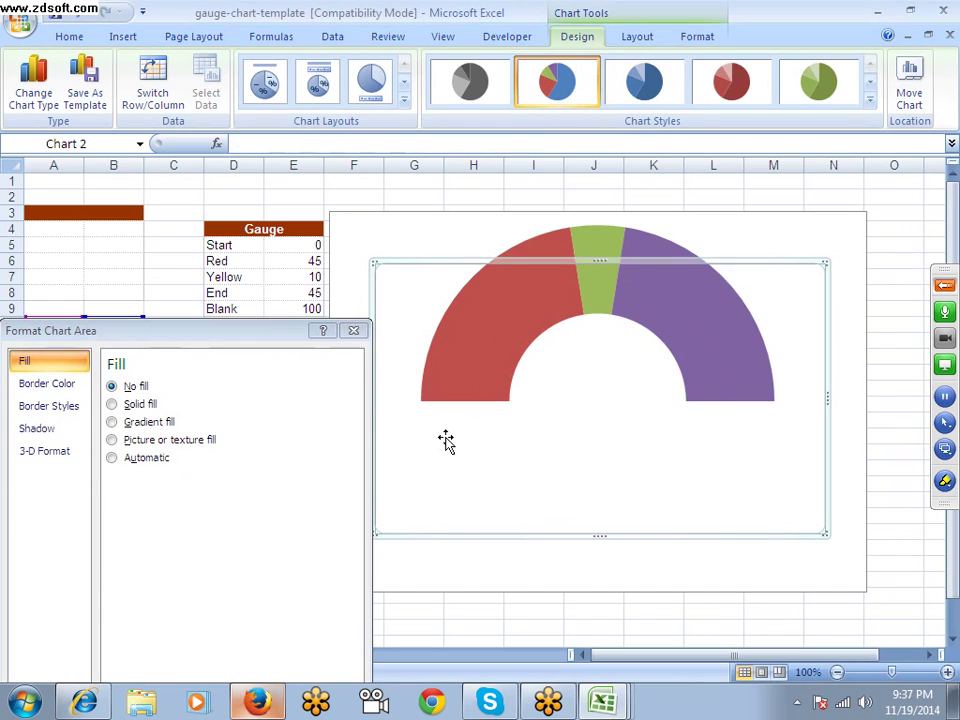
{"action": "left_click", "coordinate": [446, 442]}
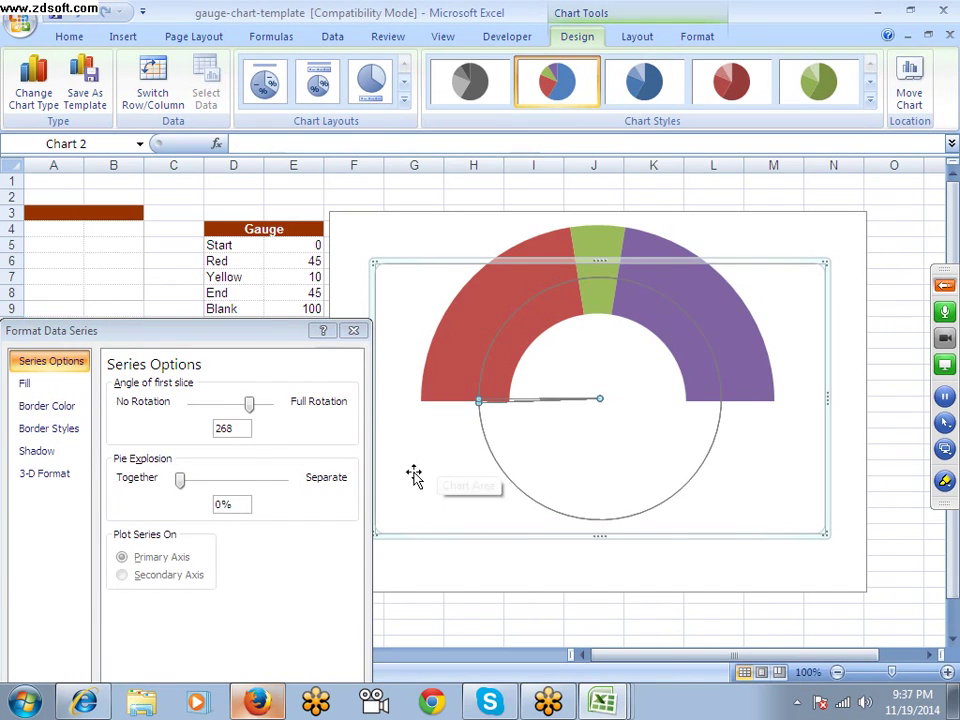
{"action": "left_click", "coordinate": [354, 331]}
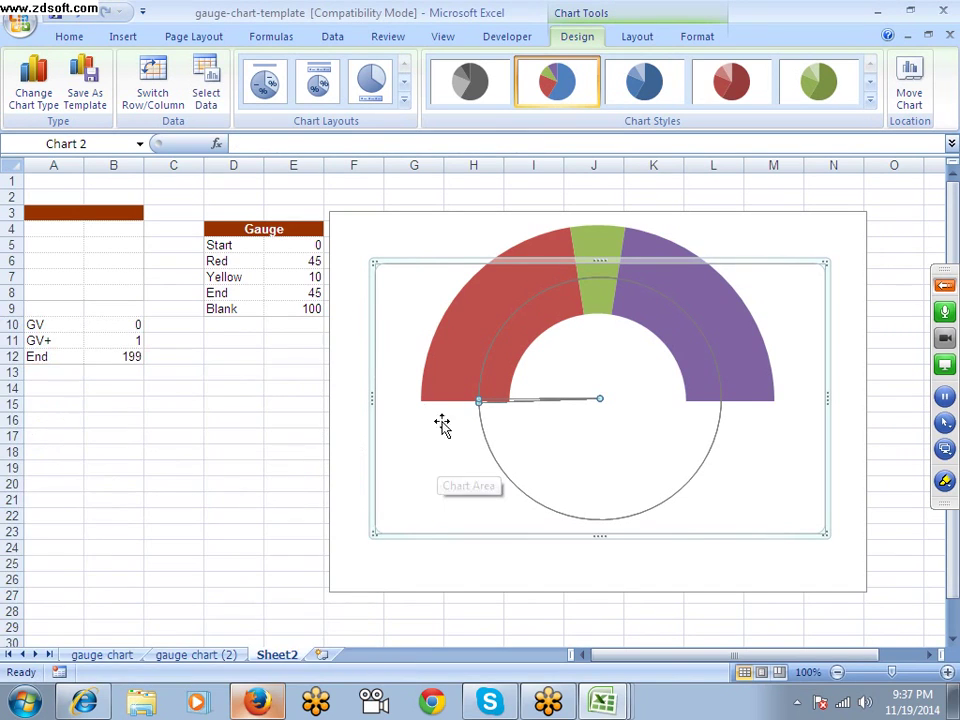
{"action": "left_click", "coordinate": [270, 471]}
{"action": "key", "text": "ctrl+z"}
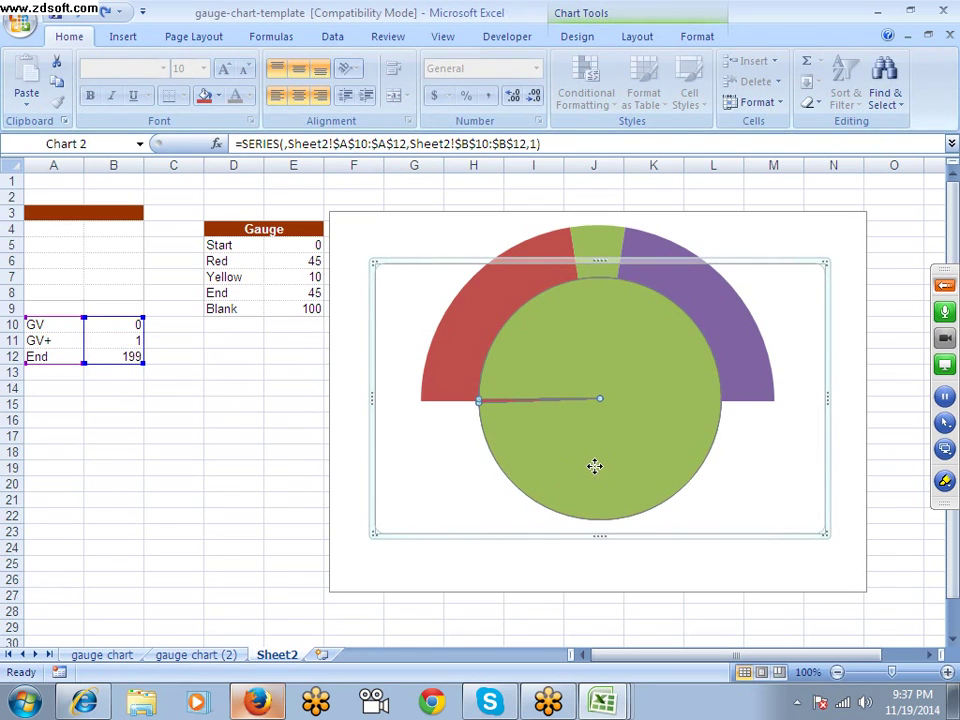
Step: Set only the large green slice to No fill, leaving just the thin needle
{"action": "left_click", "coordinate": [619, 455]}
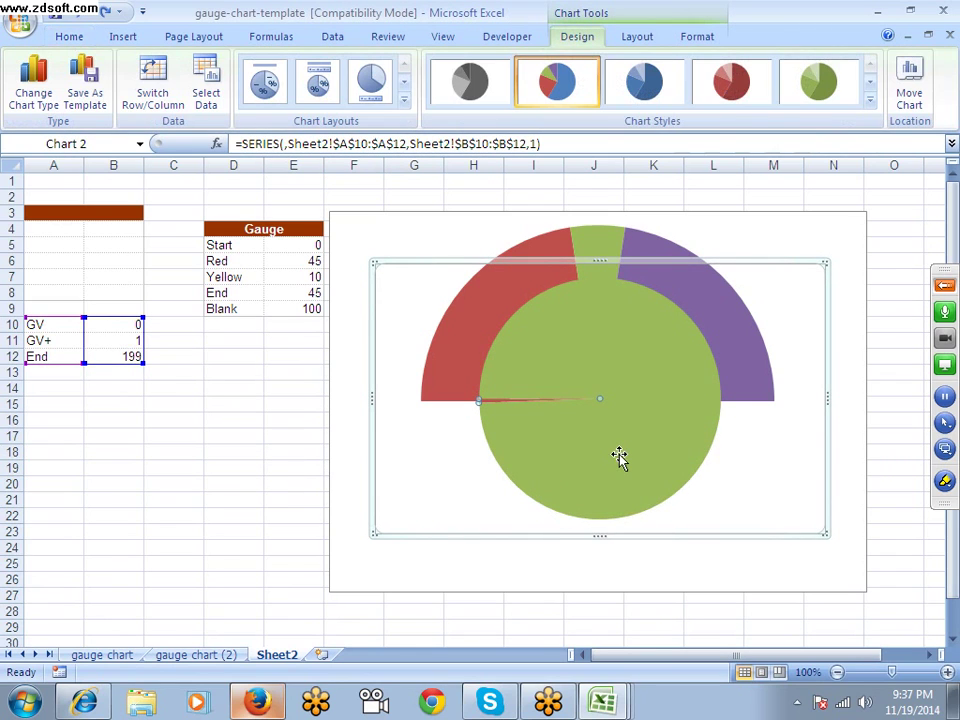
{"action": "right_click", "coordinate": [619, 455]}
{"action": "left_click", "coordinate": [700, 614]}
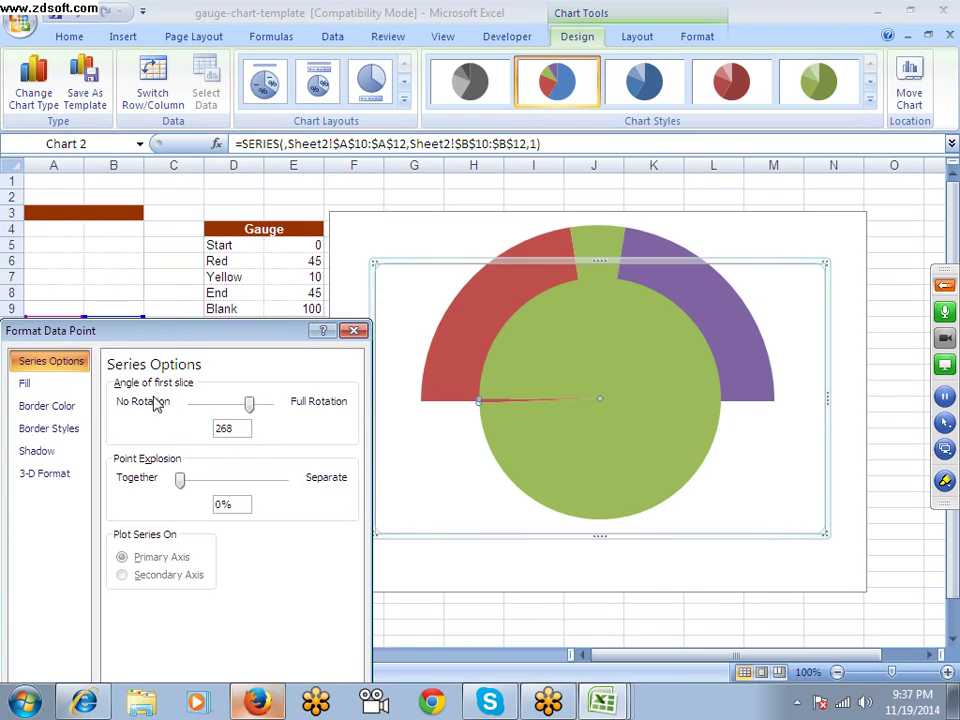
{"action": "left_click", "coordinate": [40, 383]}
{"action": "left_click", "coordinate": [133, 386]}
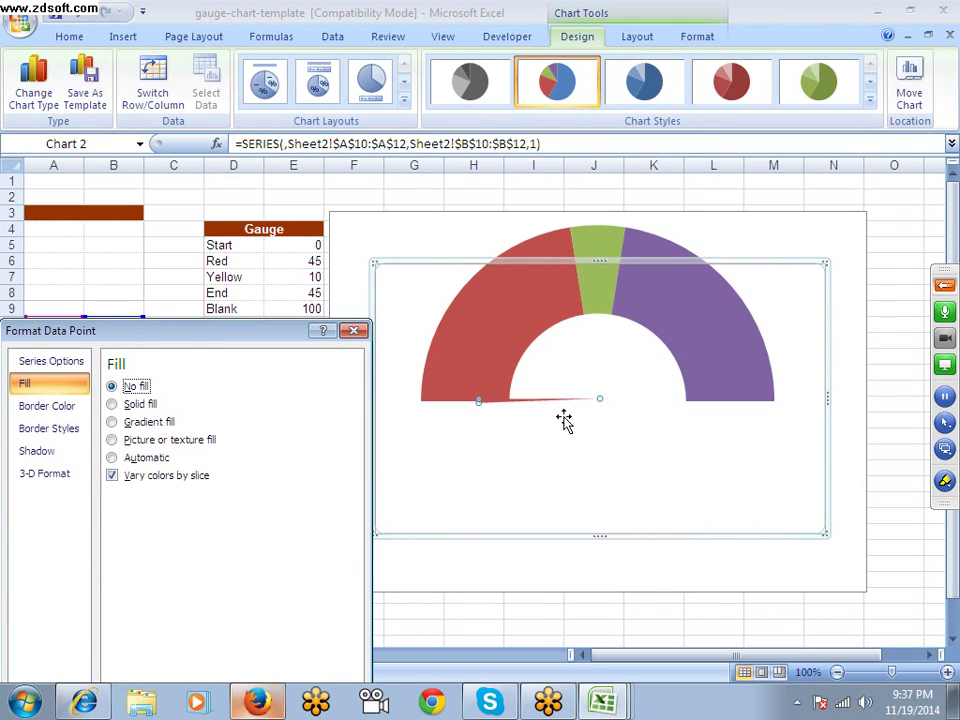
{"action": "left_click", "coordinate": [352, 333]}
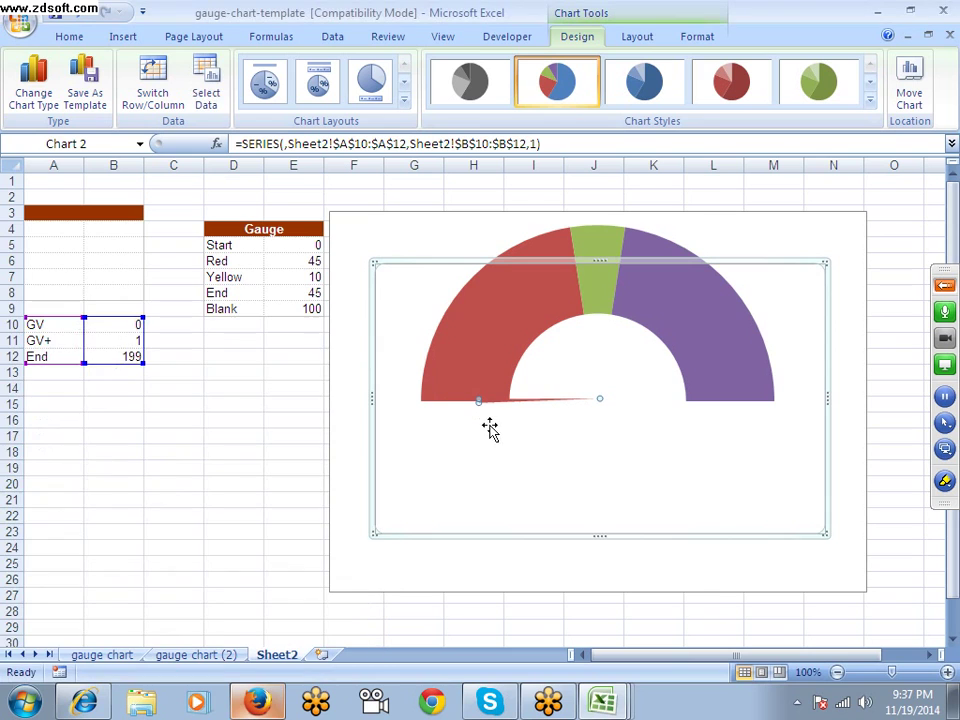
{"action": "left_click", "coordinate": [281, 436]}
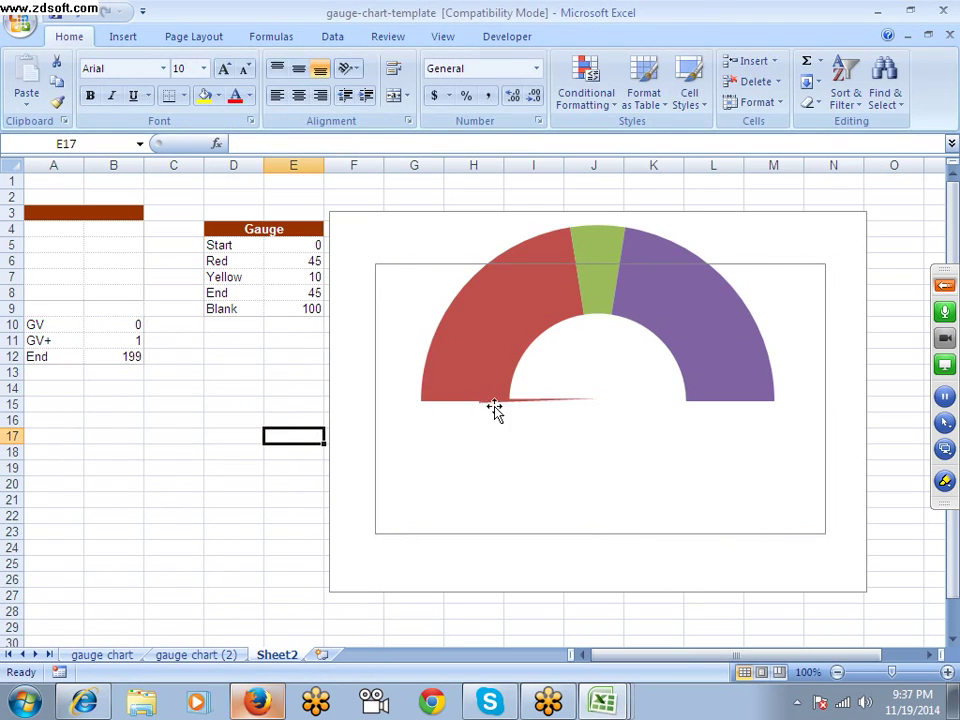
Step: Set GV+ in cell B11 to 5 to widen the needle
{"action": "left_click", "coordinate": [525, 399]}
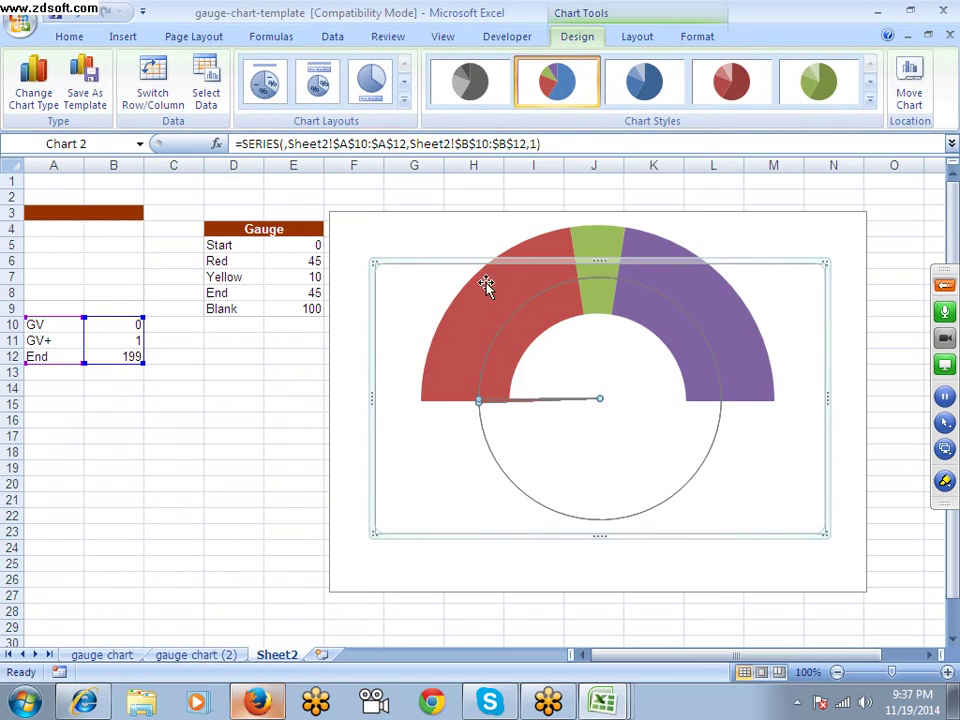
{"action": "left_click", "coordinate": [76, 39]}
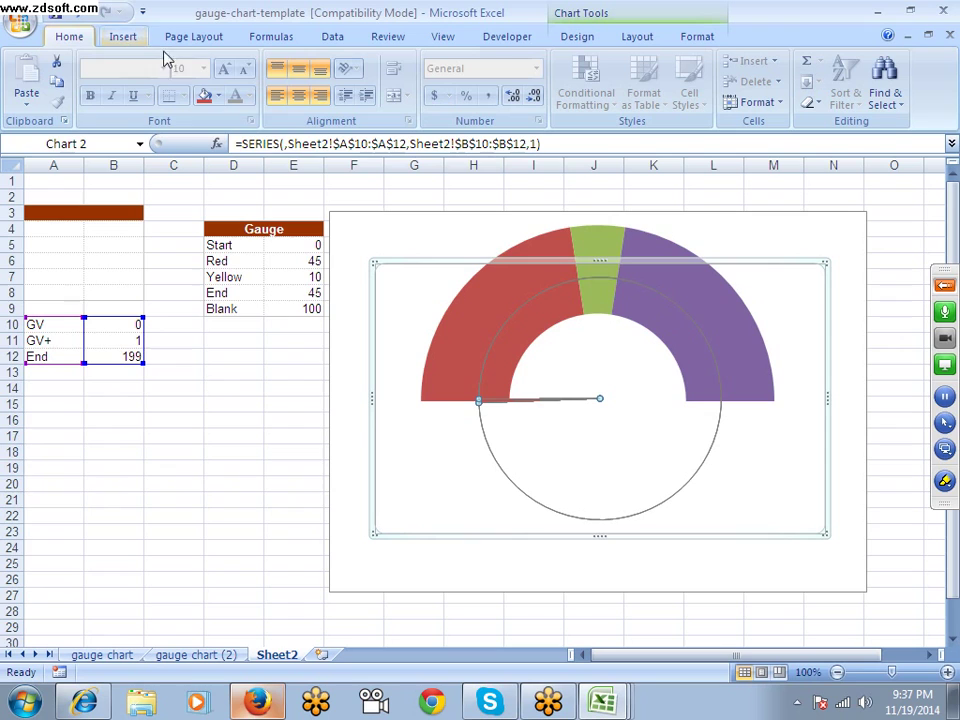
{"action": "left_click", "coordinate": [217, 96]}
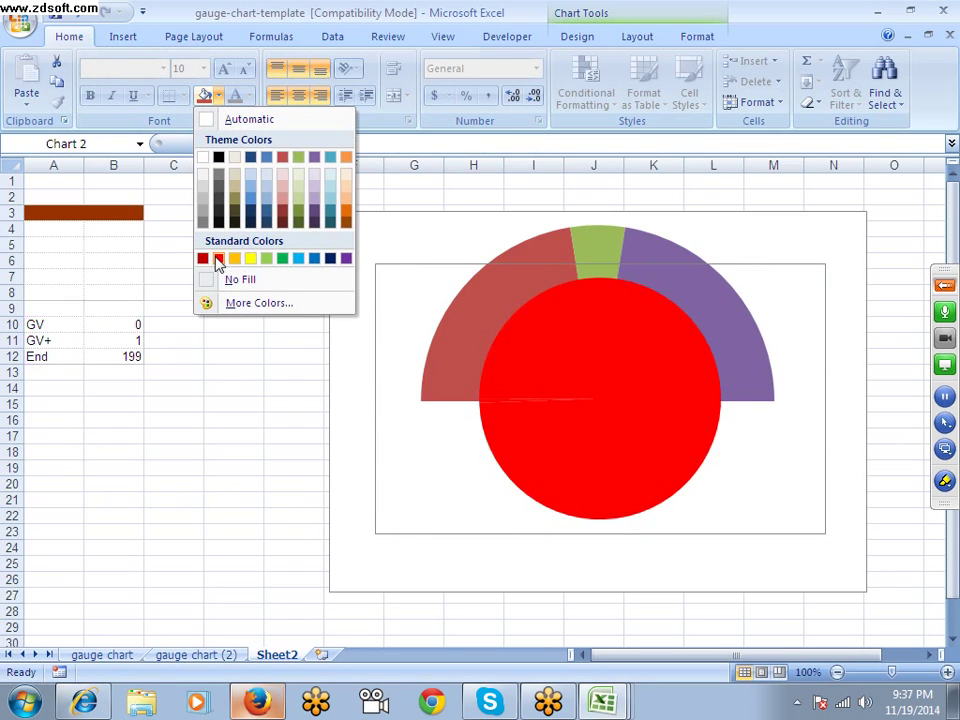
{"action": "left_click", "coordinate": [212, 432]}
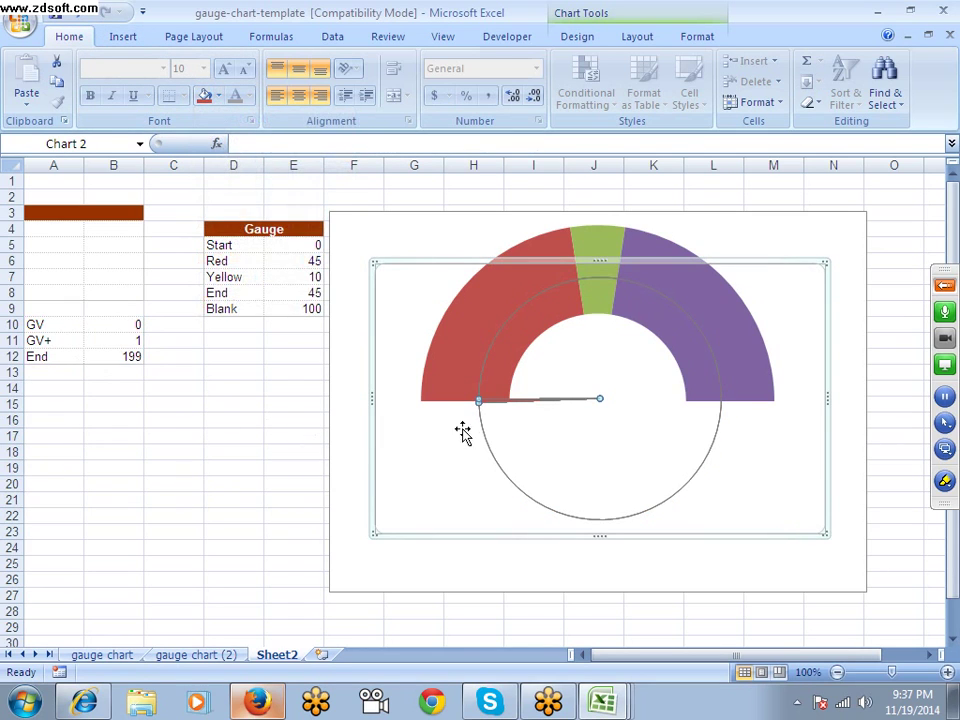
{"action": "left_click", "coordinate": [132, 342]}
{"action": "type", "text": "5"}
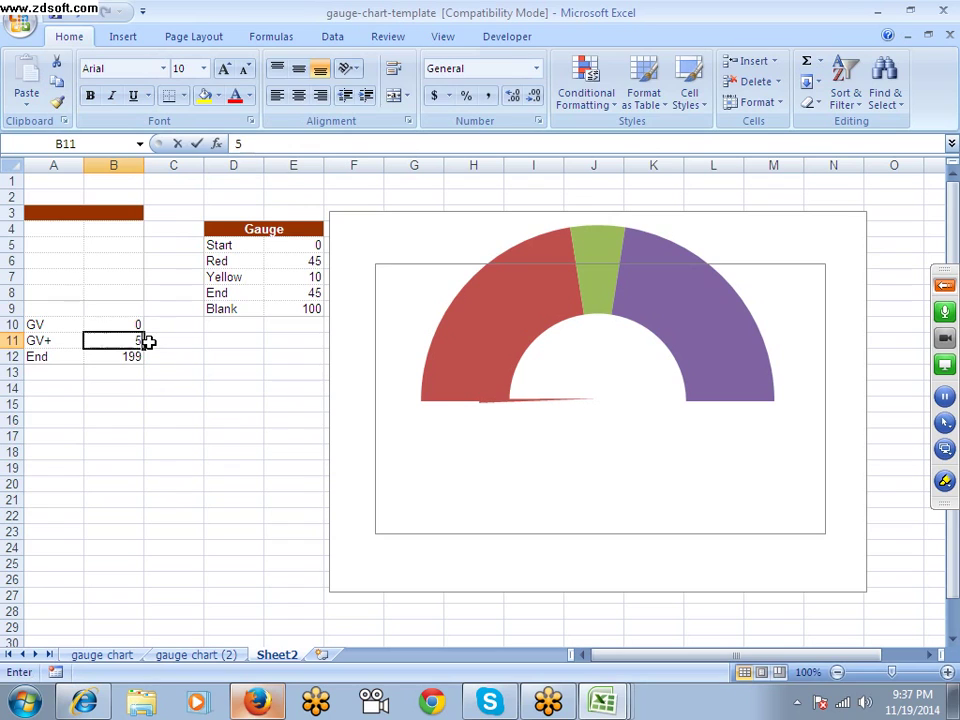
{"action": "key", "text": "Return"}
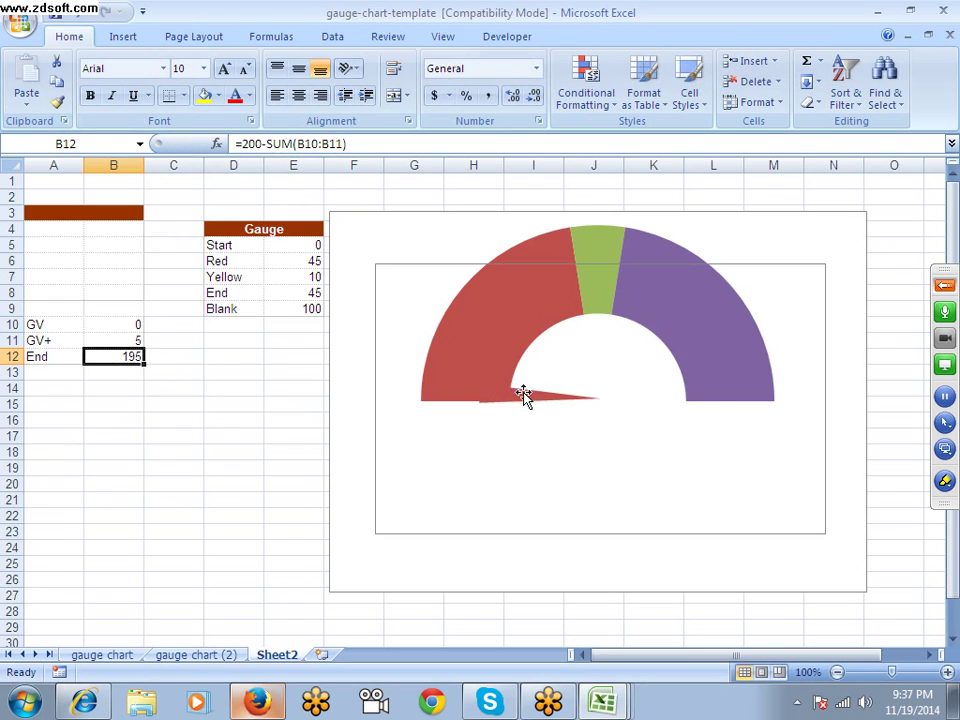
Step: Try the Fill Color menu on the needle series, leaving it with no fill
{"action": "left_click", "coordinate": [524, 395]}
{"action": "left_click", "coordinate": [218, 96]}
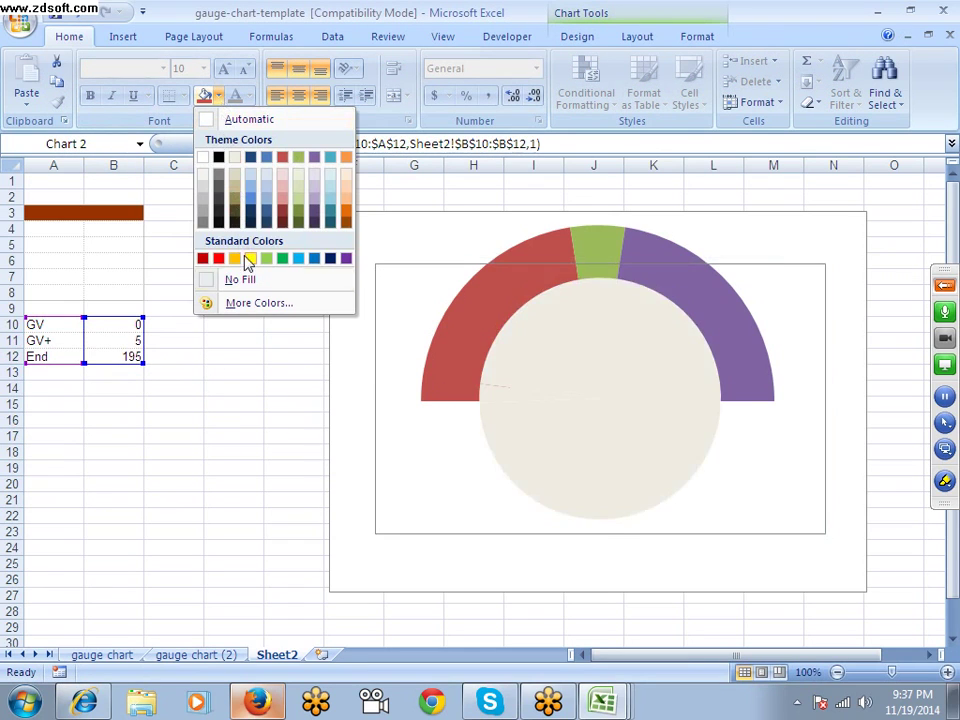
{"action": "left_click", "coordinate": [240, 279]}
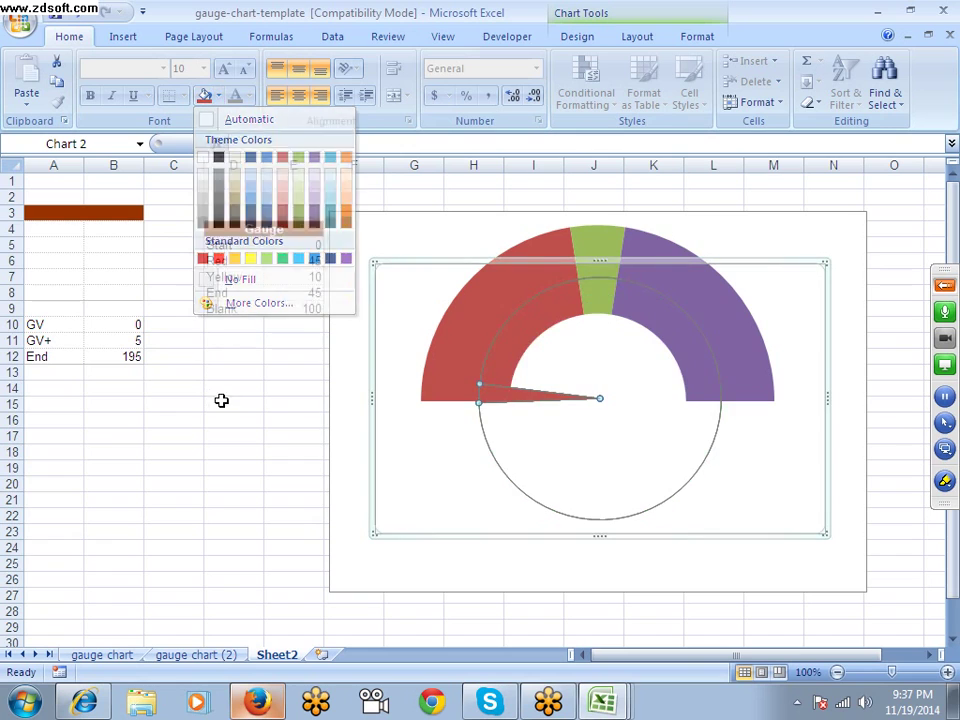
{"action": "left_click", "coordinate": [493, 402]}
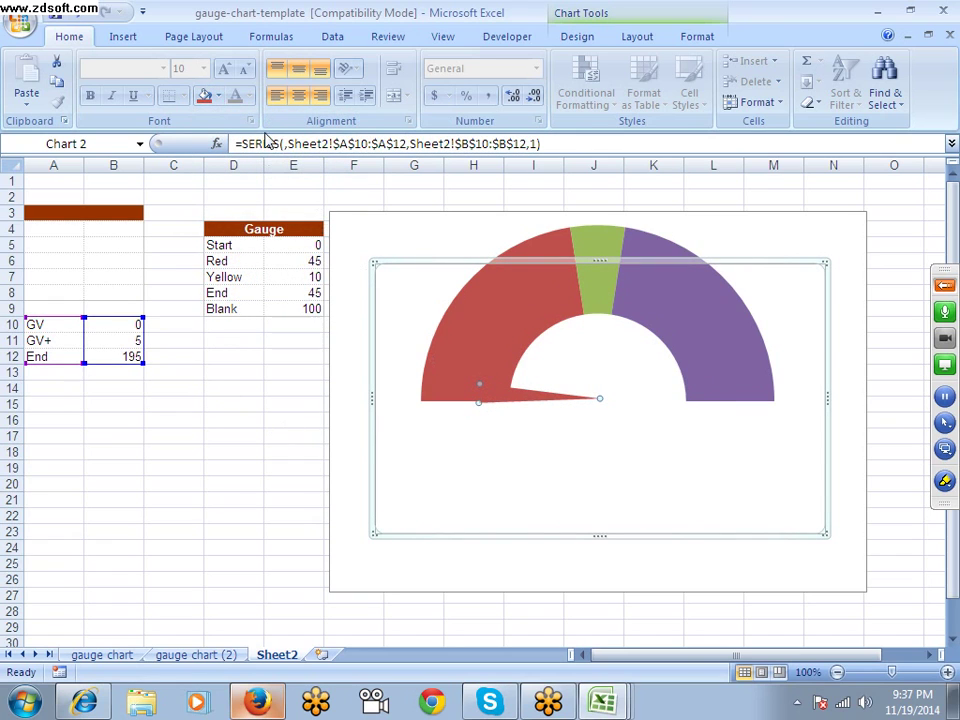
{"action": "left_click", "coordinate": [218, 96]}
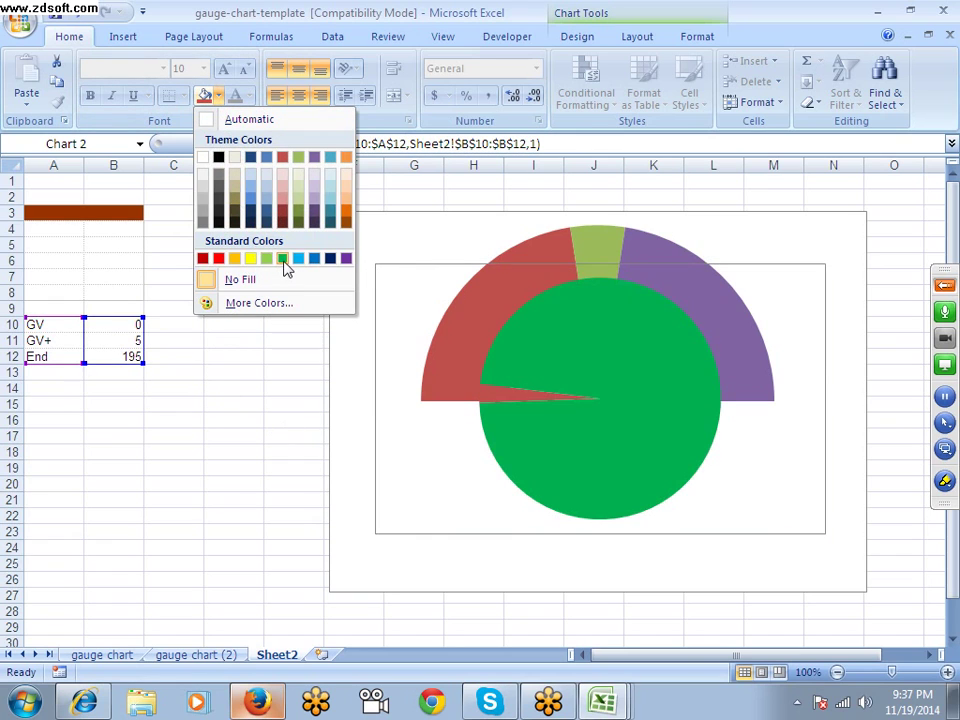
{"action": "left_click", "coordinate": [240, 279]}
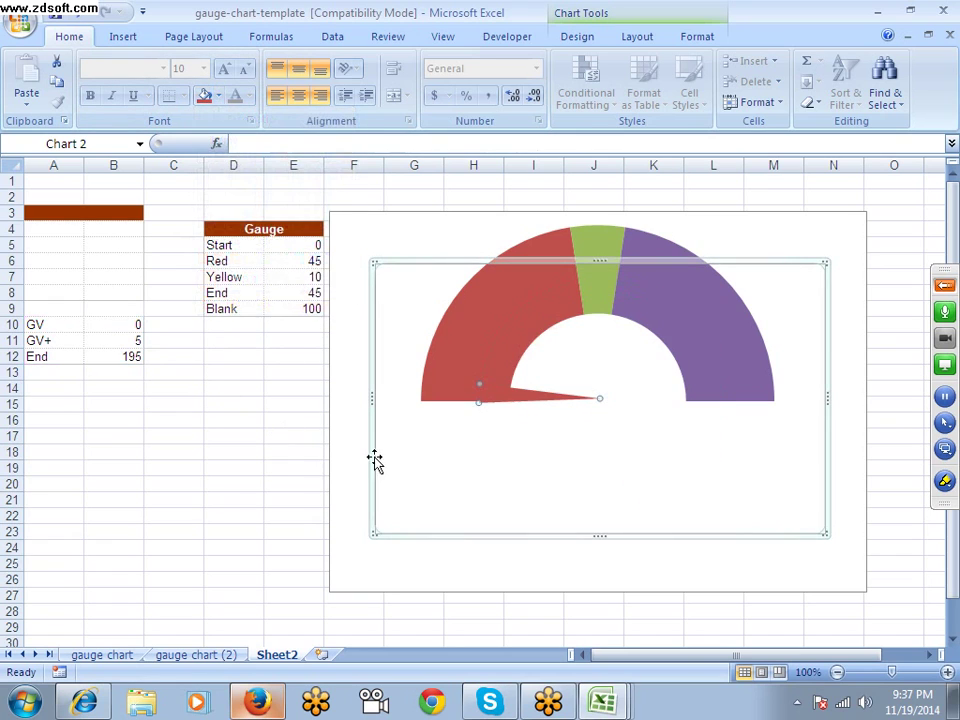
Step: Fill the needle wedge solid black from Home > Fill Color
{"action": "left_click", "coordinate": [500, 395]}
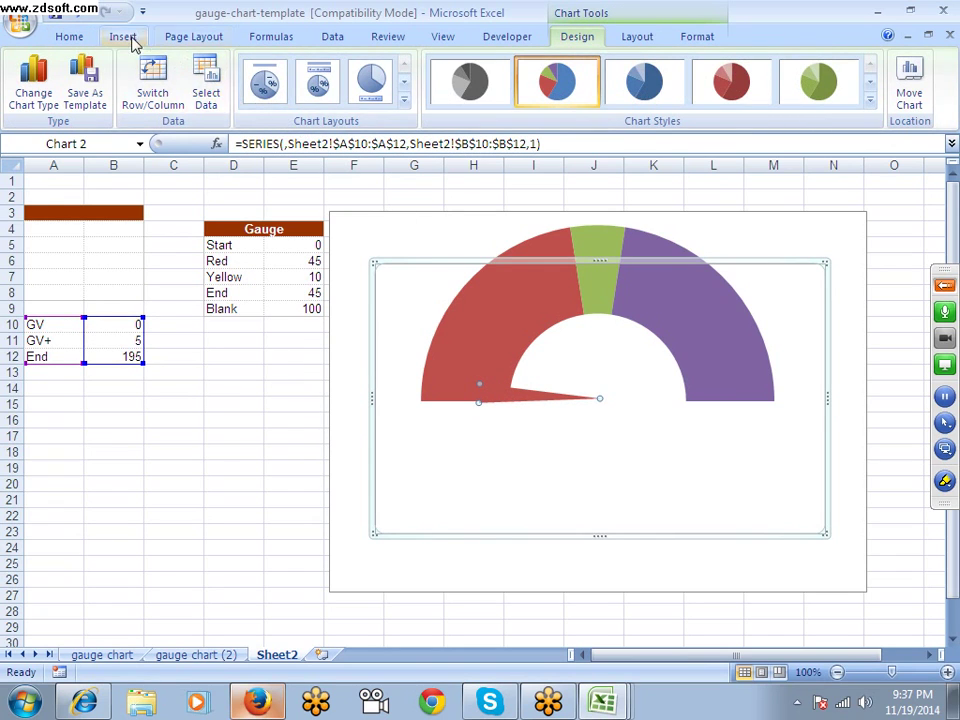
{"action": "left_click", "coordinate": [125, 38]}
{"action": "left_click", "coordinate": [69, 36]}
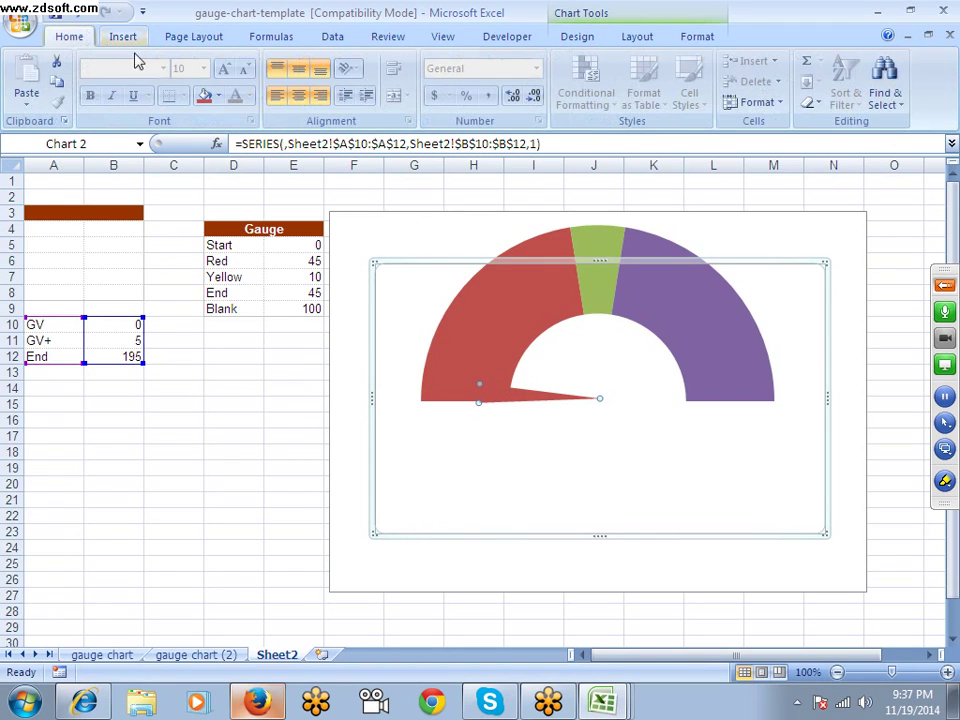
{"action": "left_click", "coordinate": [218, 96]}
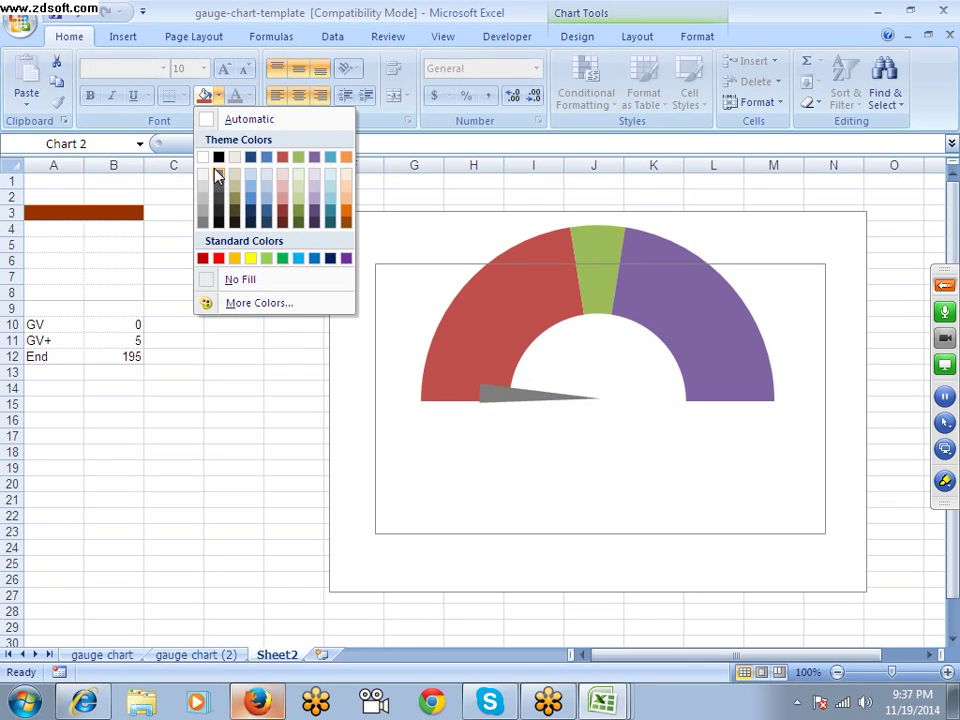
{"action": "left_click", "coordinate": [219, 163]}
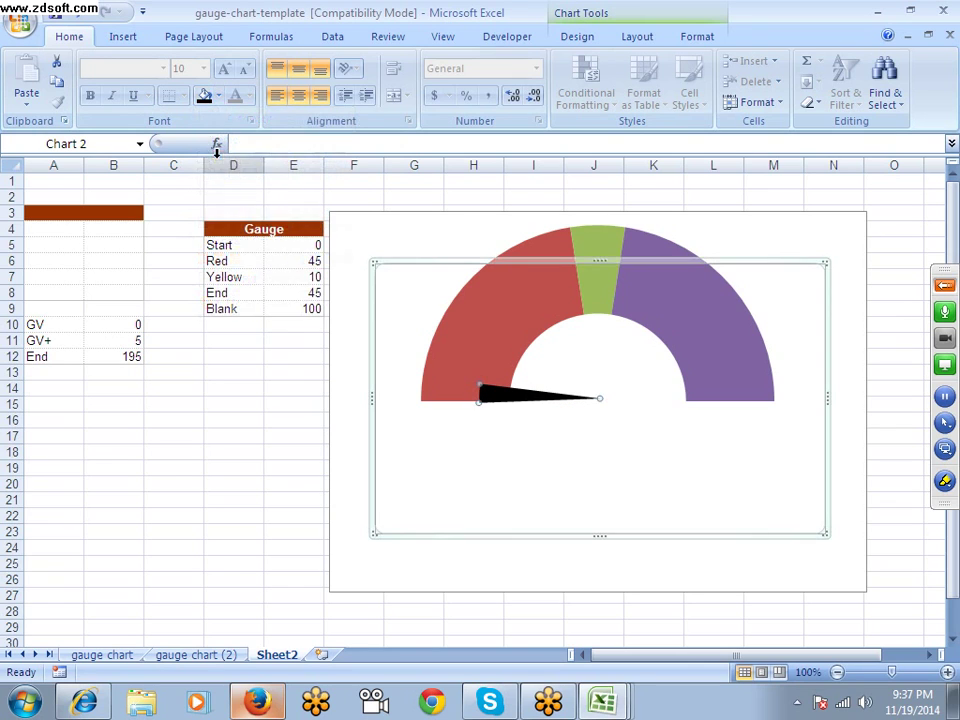
{"action": "left_click", "coordinate": [179, 352]}
{"action": "left_click", "coordinate": [137, 341]}
Step: Reset GV+ in B11 to 1, then test GV values 20, 0 and 20 in B10
{"action": "type", "text": "1"}
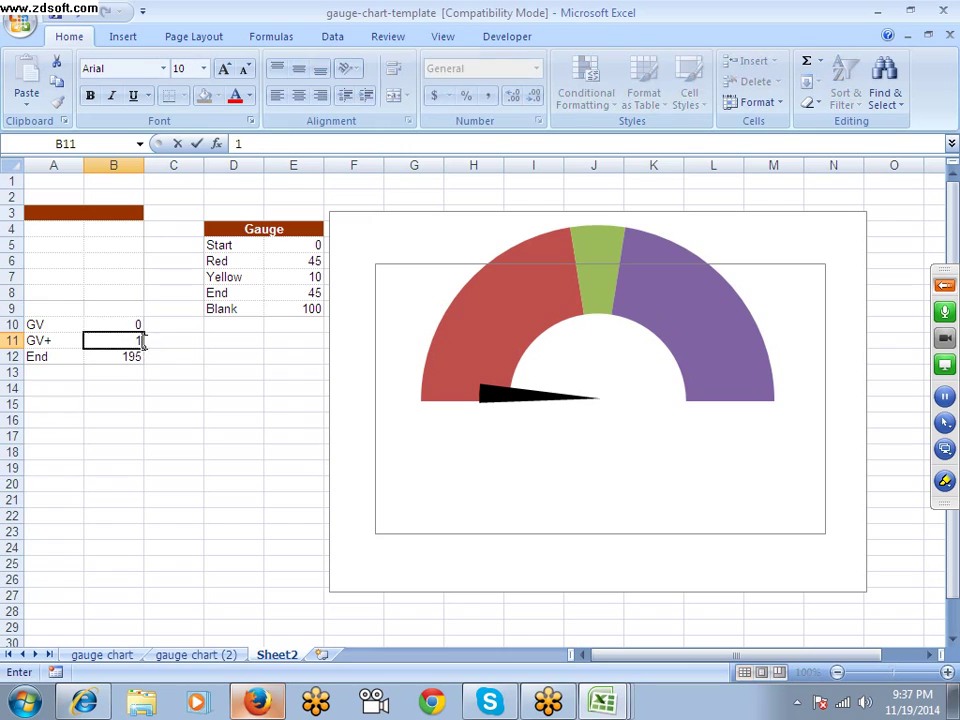
{"action": "key", "text": "Return"}
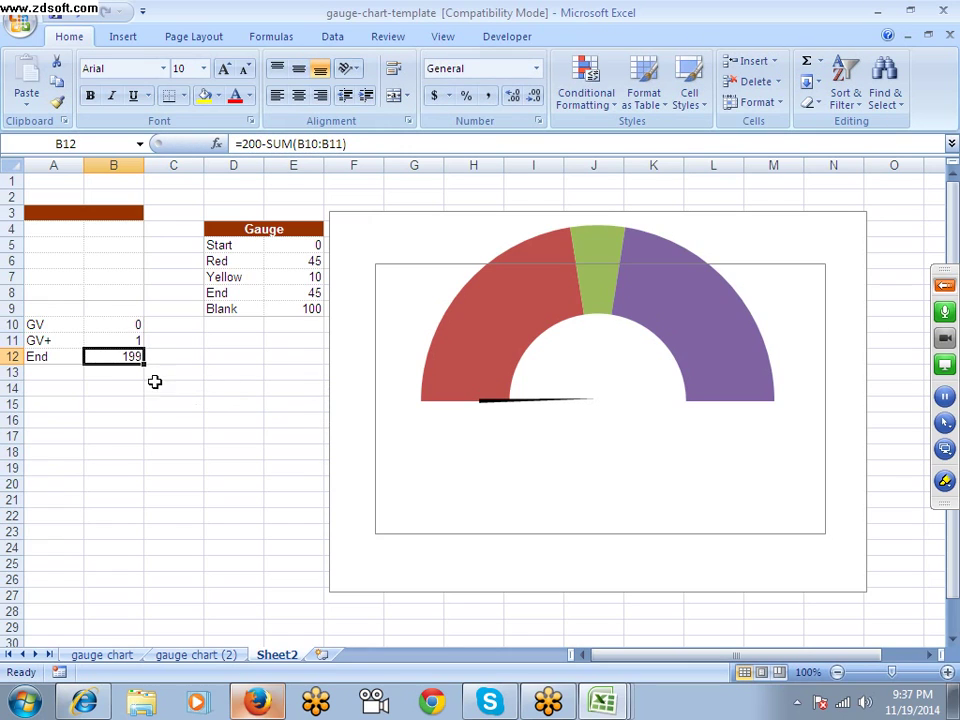
{"action": "key", "text": "Up"}
{"action": "key", "text": "Up"}
{"action": "type", "text": "2"}
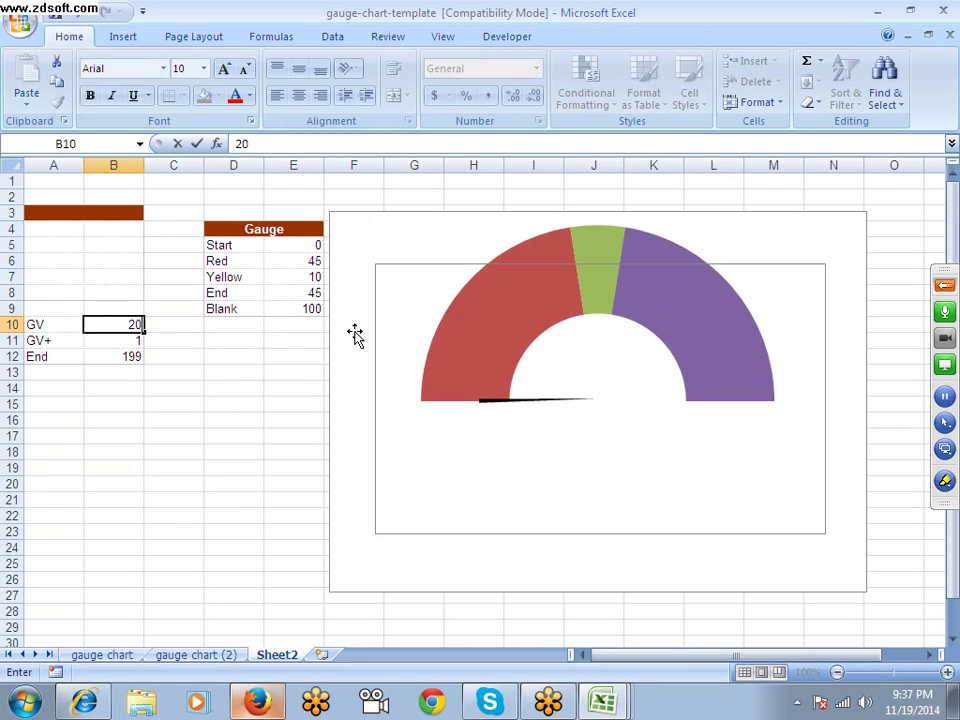
{"action": "key", "text": "Return"}
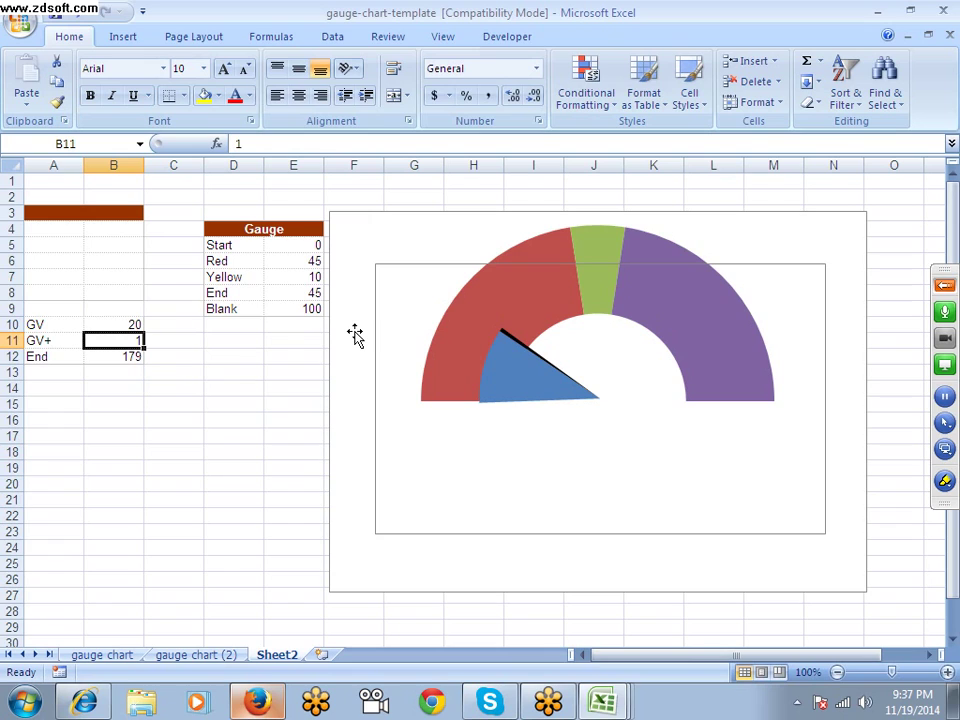
{"action": "key", "text": "Up"}
{"action": "type", "text": "0"}
{"action": "key", "text": "ctrl+Return"}
{"action": "key", "text": "Down"}
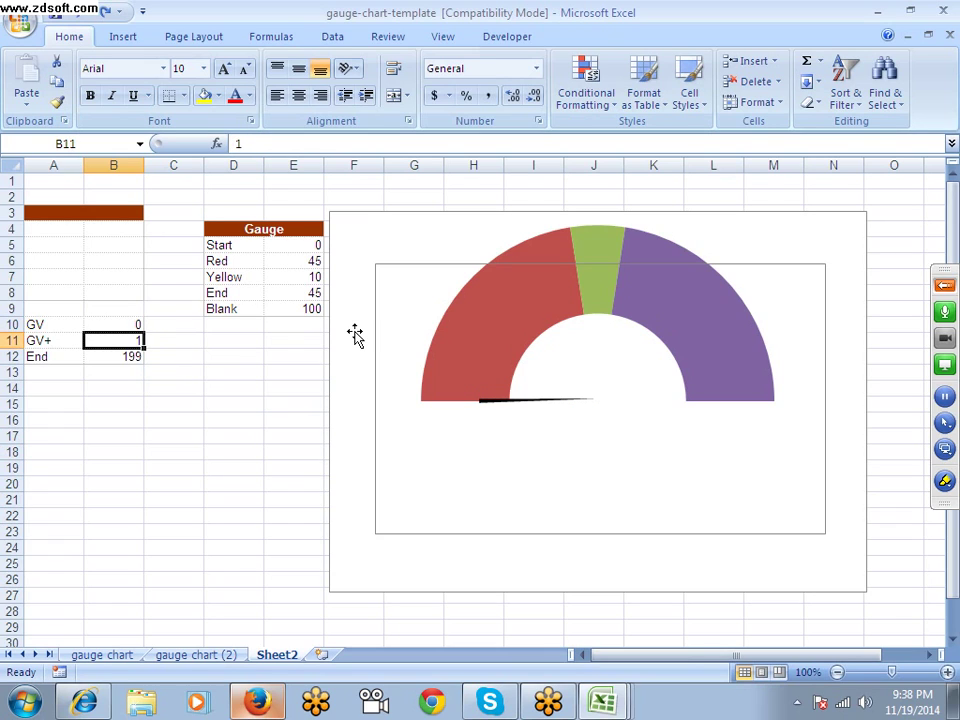
{"action": "key", "text": "Up"}
{"action": "type", "text": "20"}
{"action": "key", "text": "Return"}
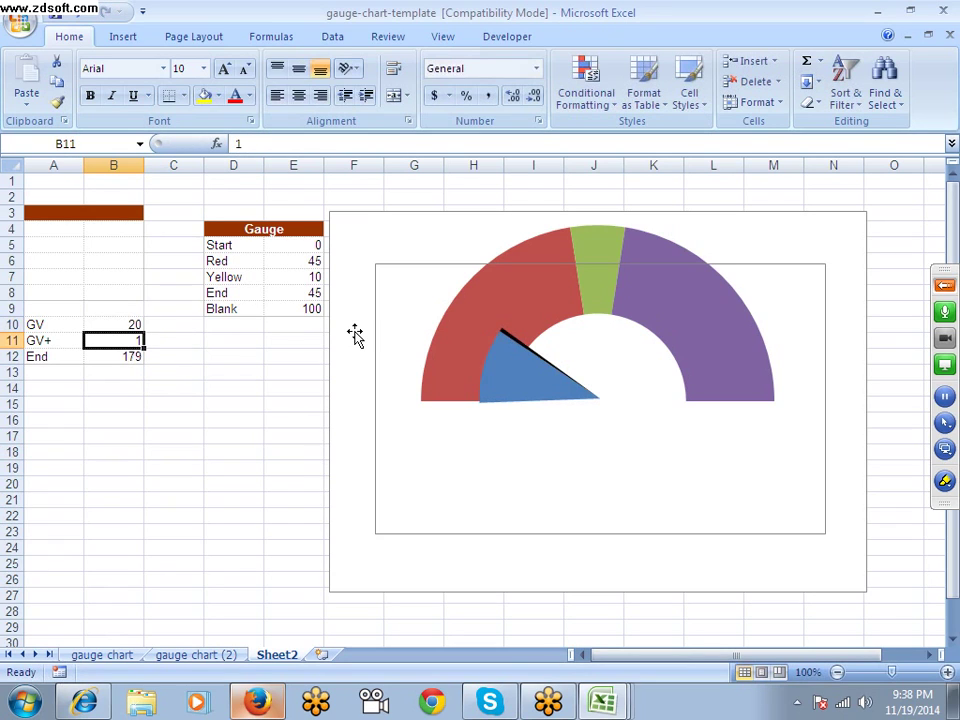
Step: Hide the blue GV slice with No Fill from Home > Fill Color
{"action": "left_click", "coordinate": [512, 390]}
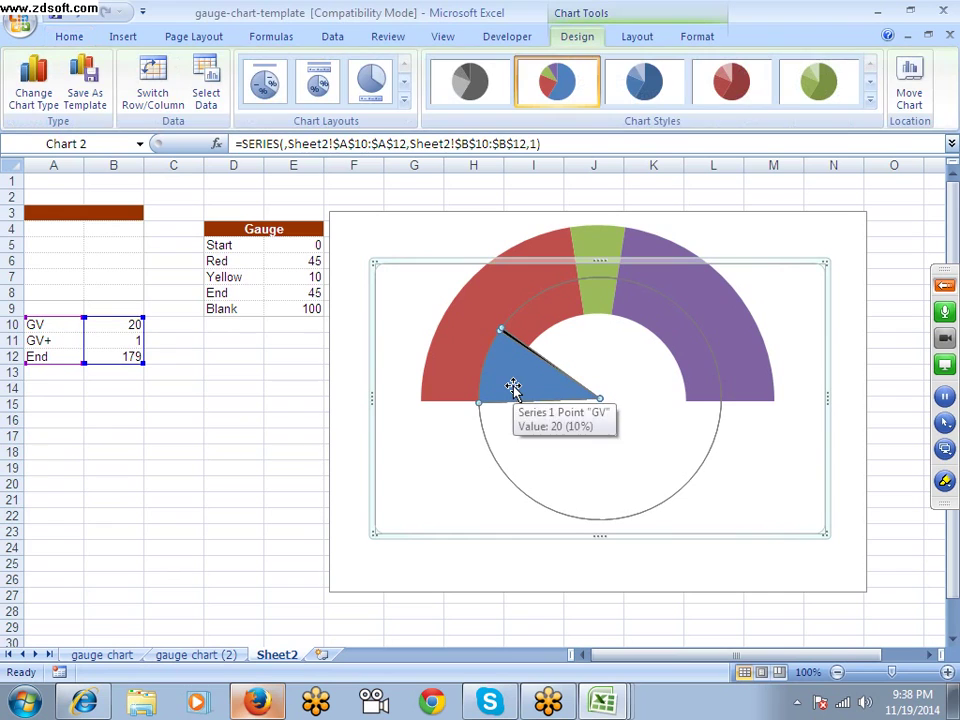
{"action": "left_click", "coordinate": [75, 36]}
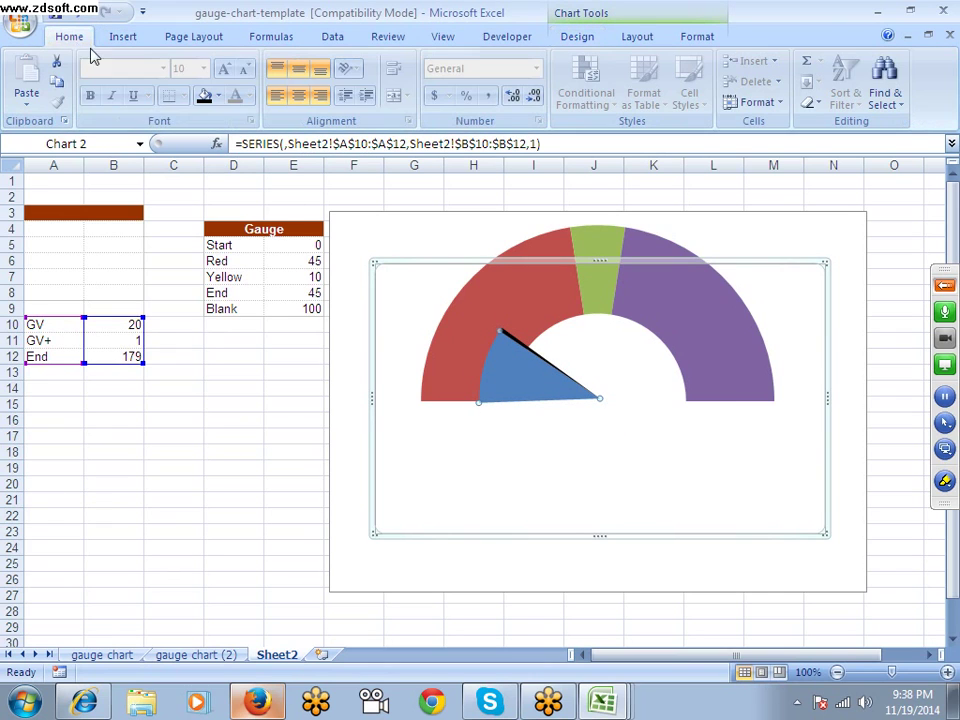
{"action": "left_click", "coordinate": [218, 96]}
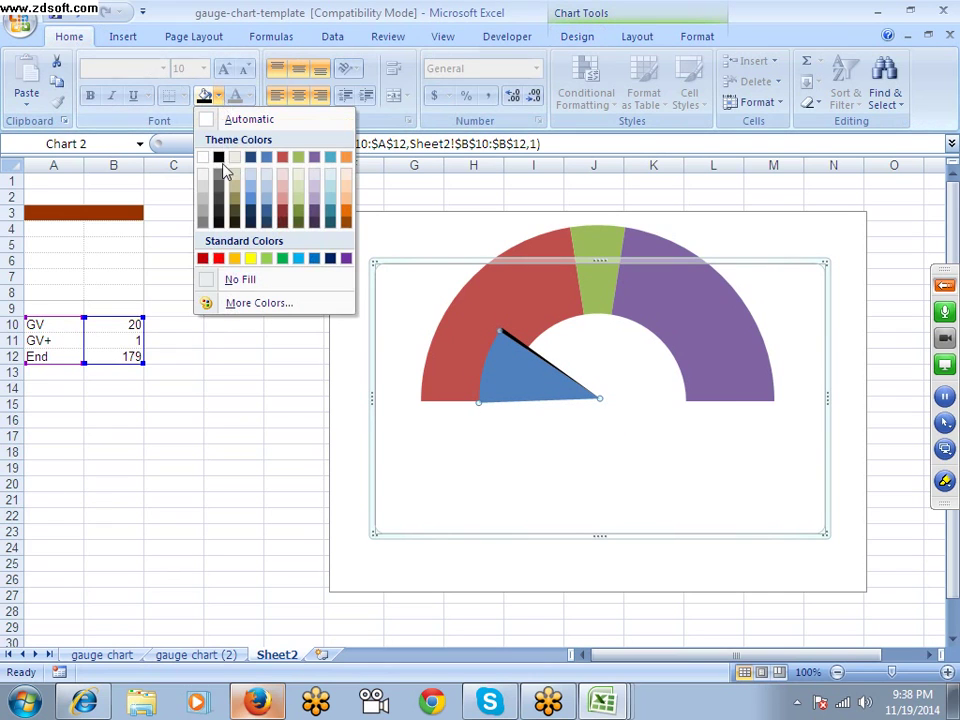
{"action": "left_click", "coordinate": [229, 281]}
{"action": "left_click", "coordinate": [212, 421]}
Step: Test GV values 25, 50 and 60 in B10 to swing the black needle
{"action": "left_click", "coordinate": [135, 326]}
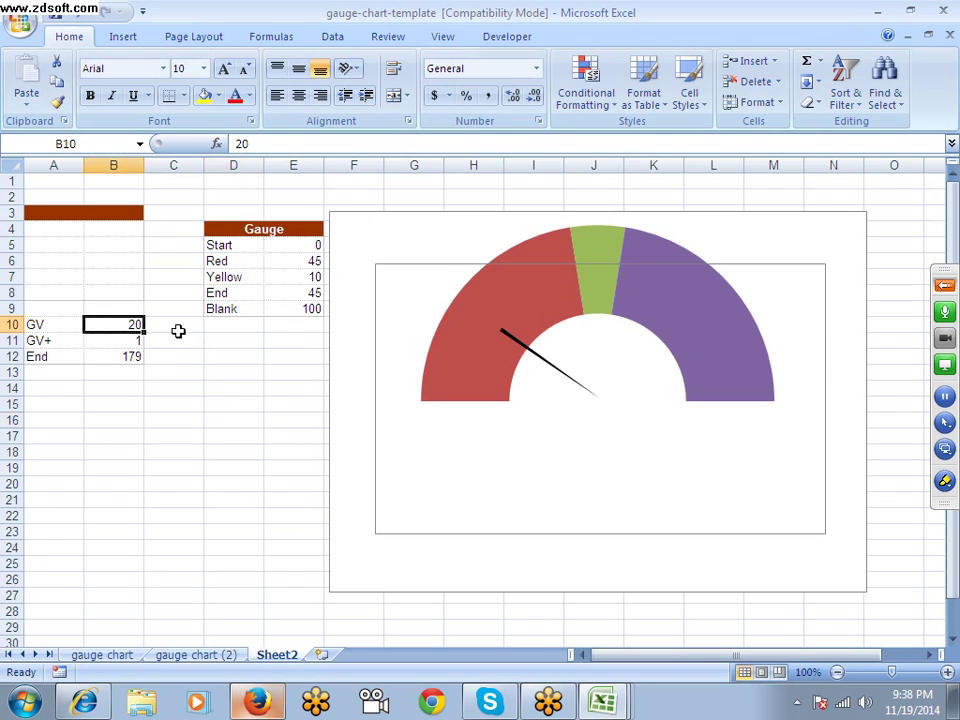
{"action": "type", "text": "25"}
{"action": "key", "text": "Return"}
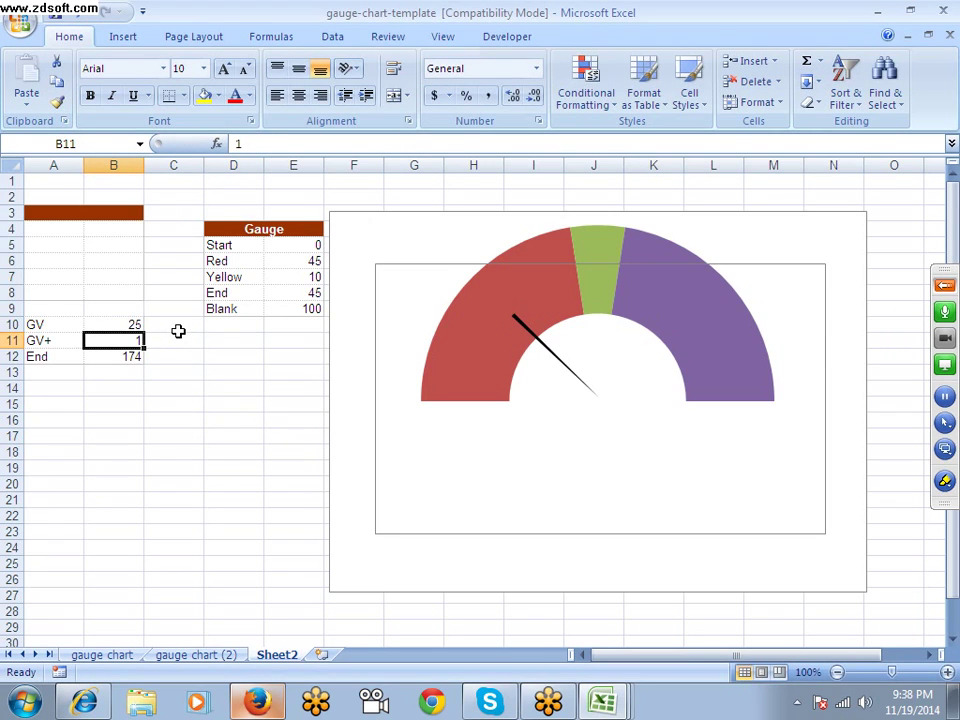
{"action": "key", "text": "Up"}
{"action": "type", "text": "50"}
{"action": "key", "text": "Return"}
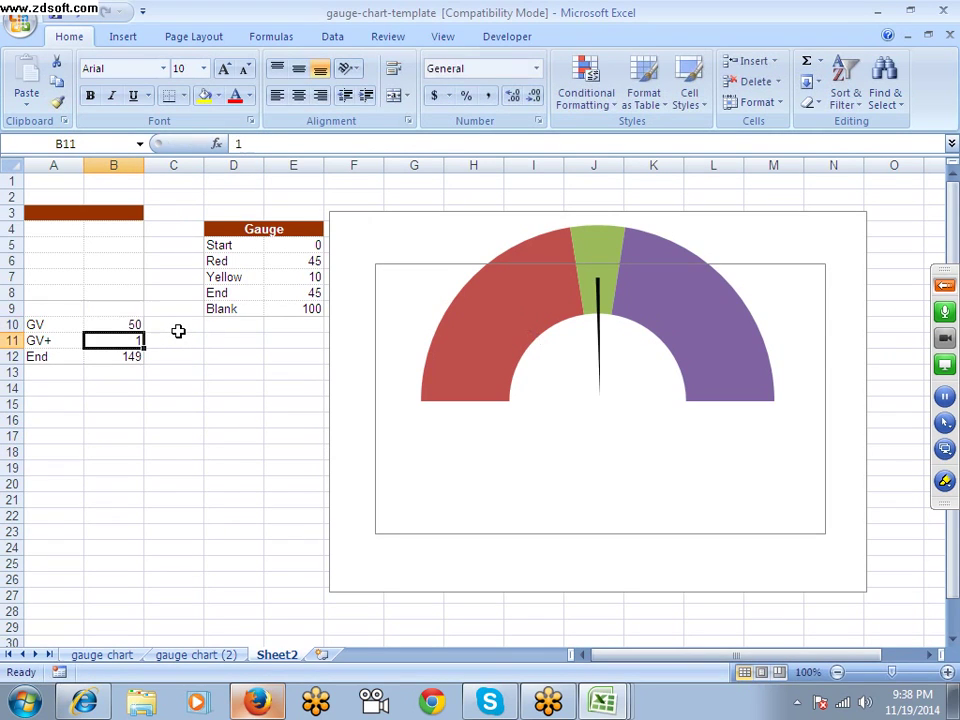
{"action": "key", "text": "Up"}
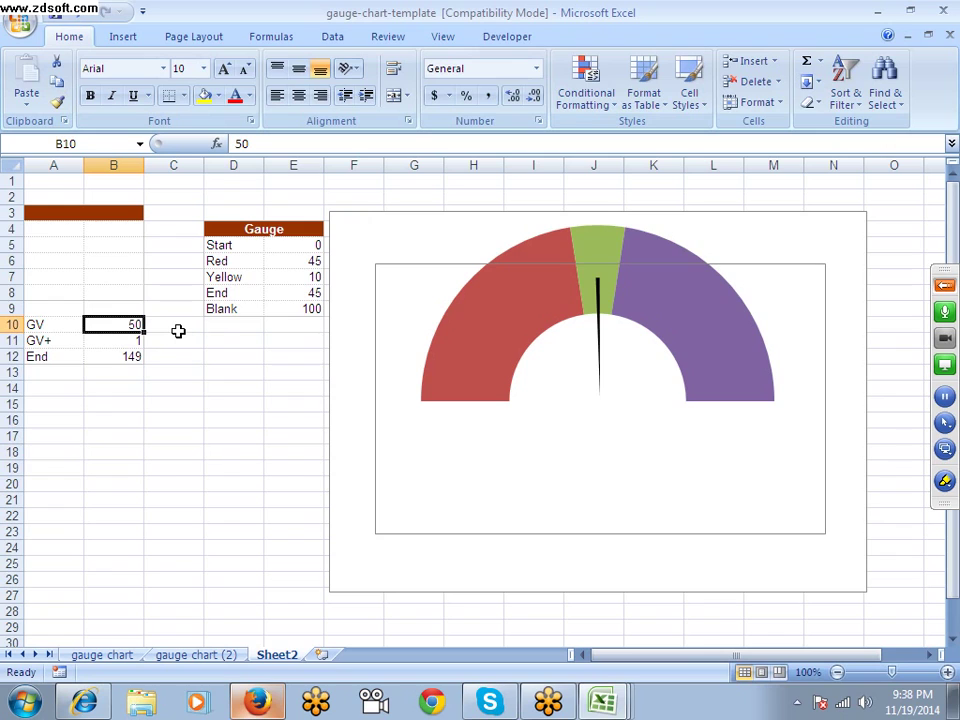
{"action": "type", "text": "6"}
{"action": "key", "text": "Return"}
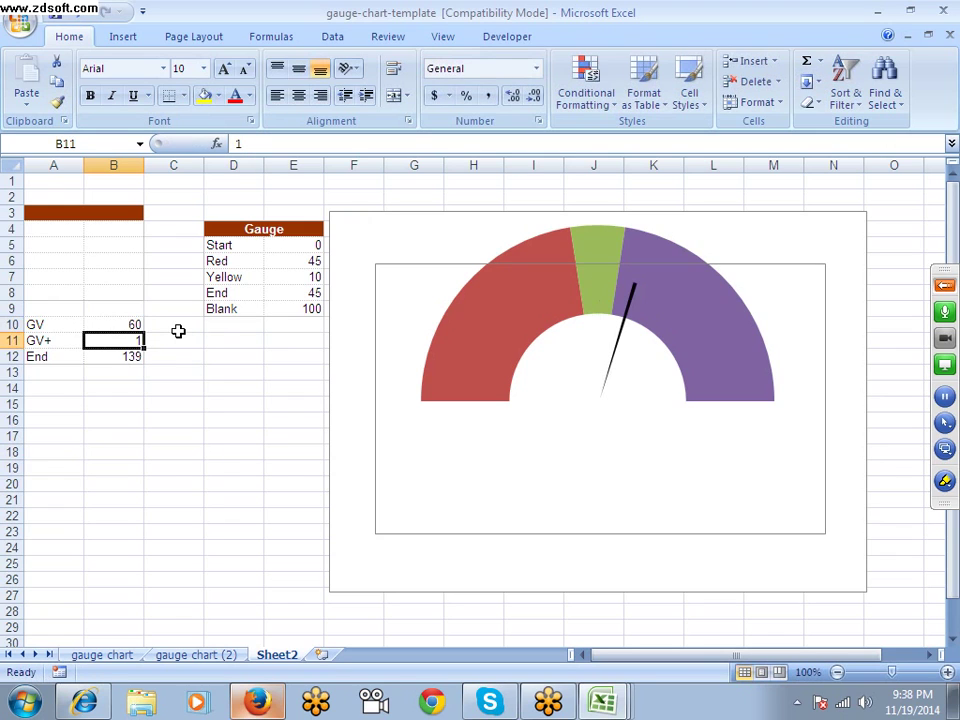
{"action": "left_click", "coordinate": [195, 455]}
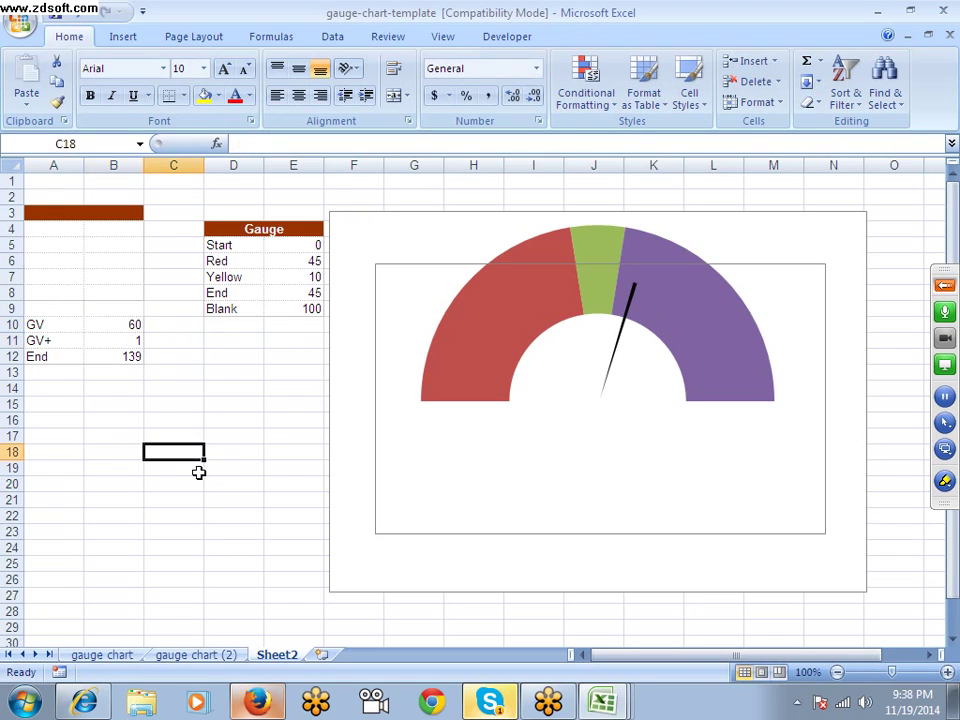
Step: Insert a Block Arc shape onto the gauge chart
{"action": "left_click", "coordinate": [123, 36]}
{"action": "left_click", "coordinate": [330, 40]}
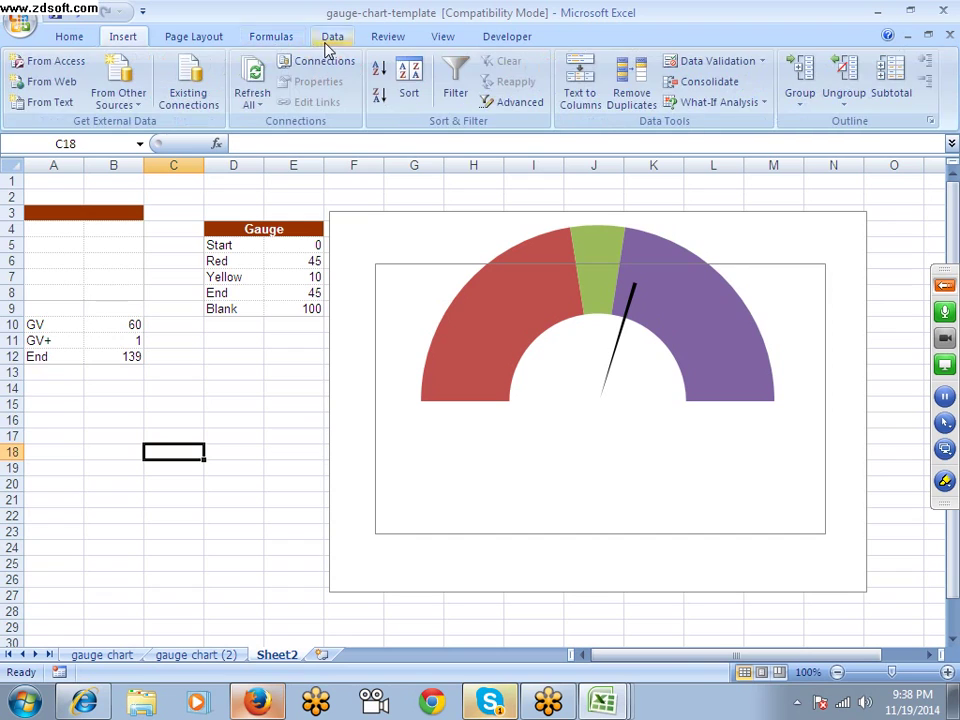
{"action": "left_click", "coordinate": [284, 44]}
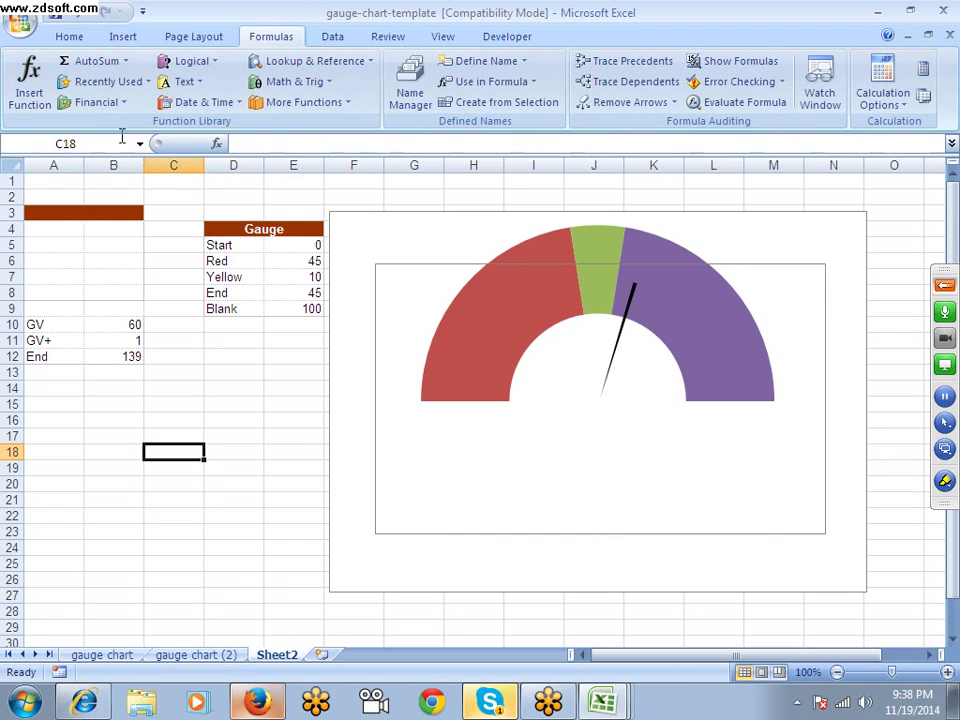
{"action": "left_click", "coordinate": [127, 40]}
{"action": "left_click", "coordinate": [207, 85]}
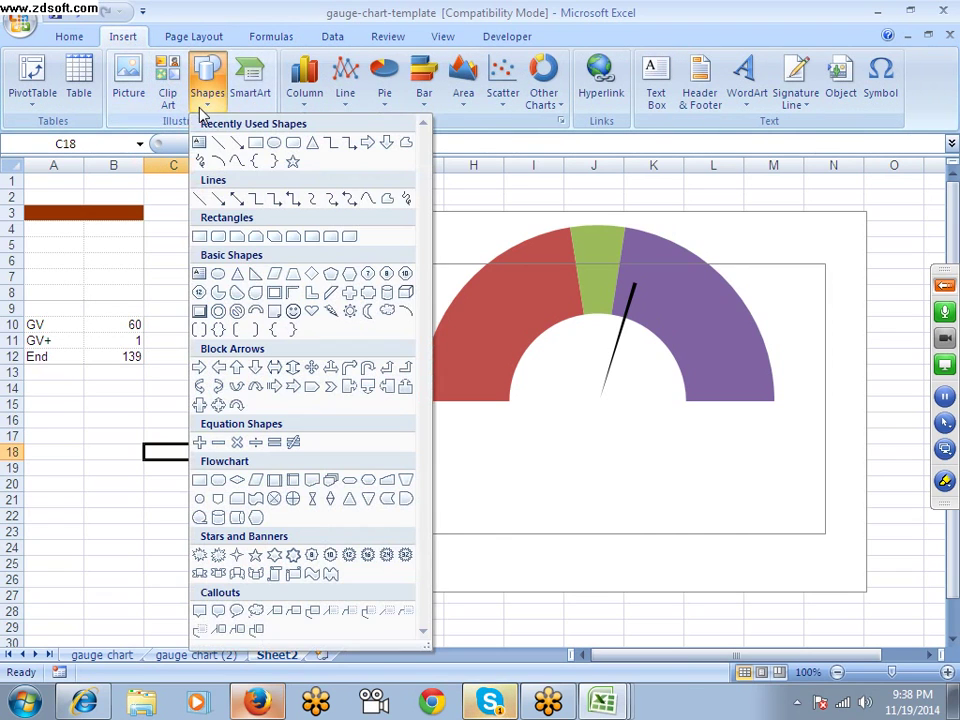
{"action": "left_click", "coordinate": [255, 311]}
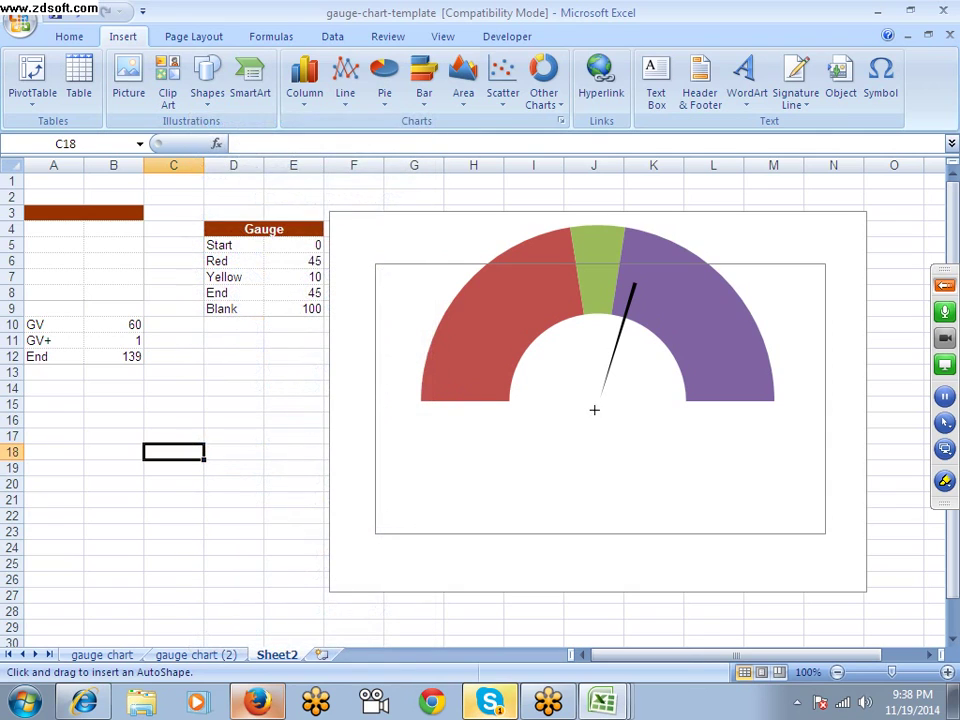
{"action": "left_click", "coordinate": [590, 404]}
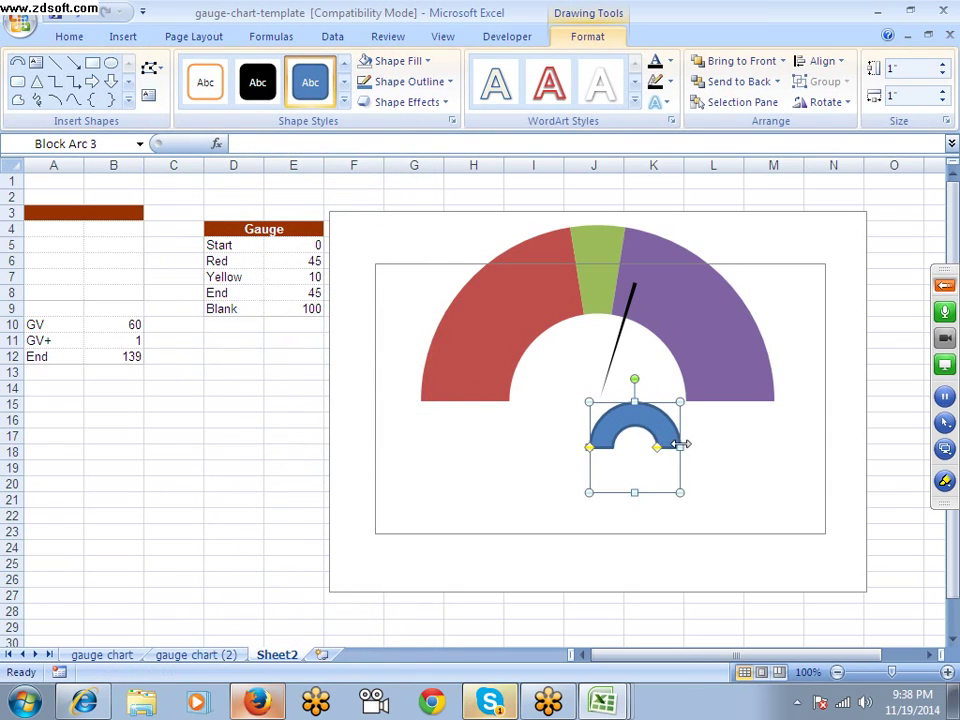
Step: Shrink the block arc to about 0.7 inch and move it to the needle's base
{"action": "left_click_drag", "start_coordinate": [680, 444], "coordinate": [670, 444]}
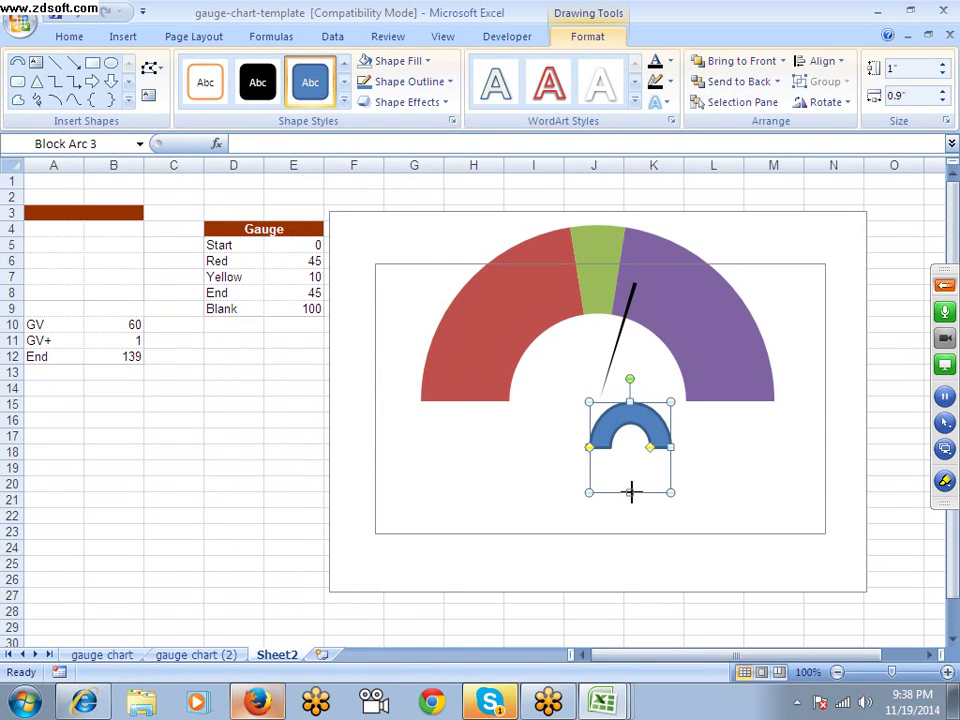
{"action": "left_click_drag", "start_coordinate": [630, 492], "coordinate": [630, 450]}
{"action": "left_click", "coordinate": [677, 435]}
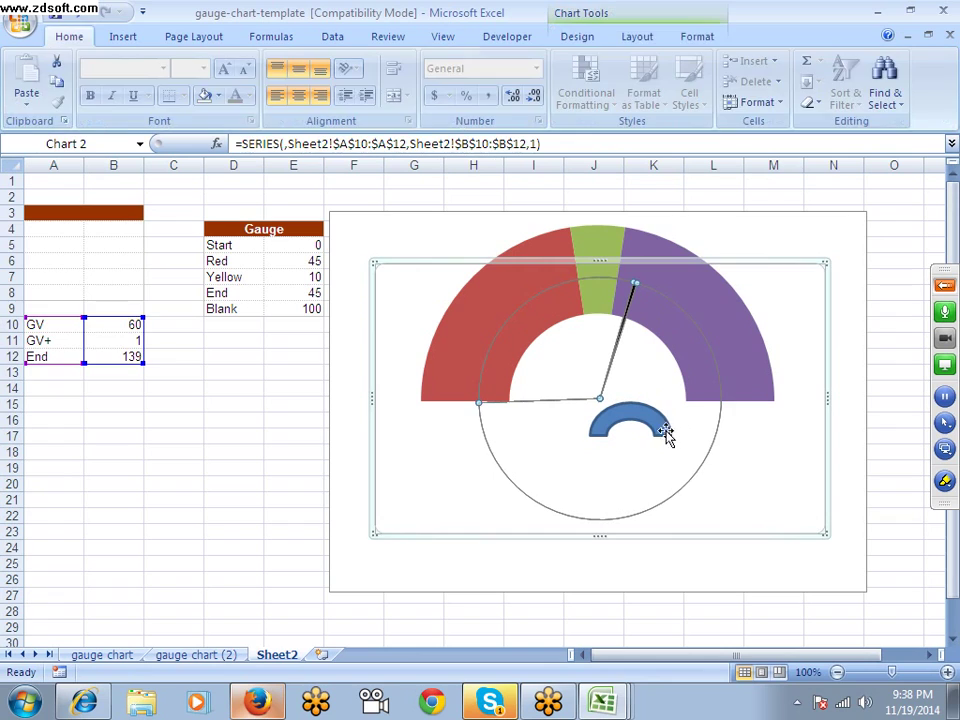
{"action": "left_click", "coordinate": [665, 432]}
{"action": "left_click_drag", "start_coordinate": [670, 435], "coordinate": [656, 435]}
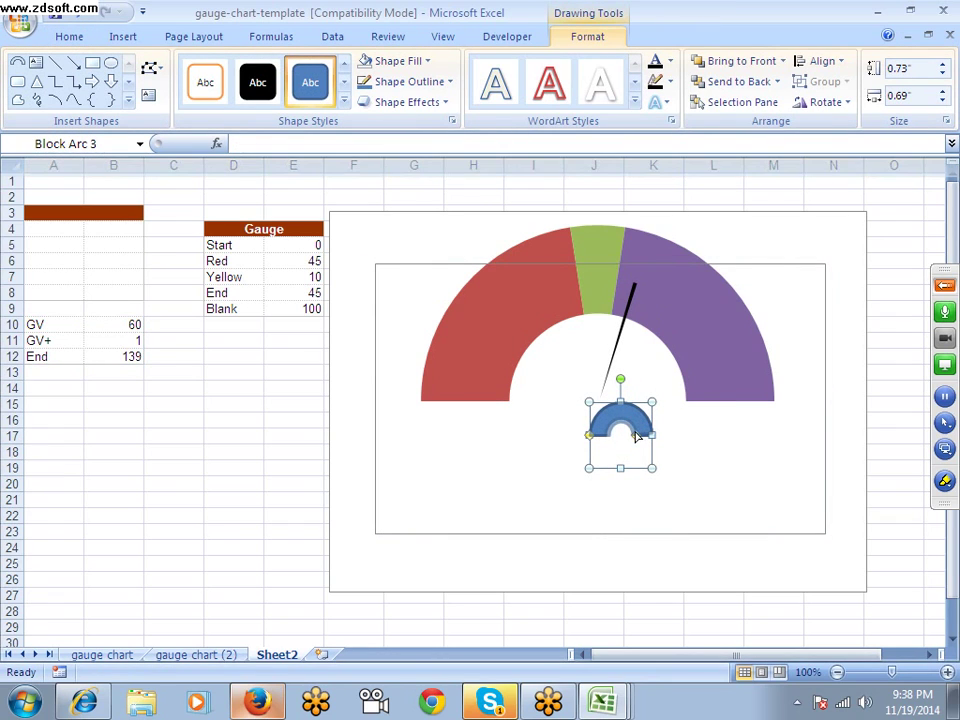
{"action": "left_click", "coordinate": [604, 443]}
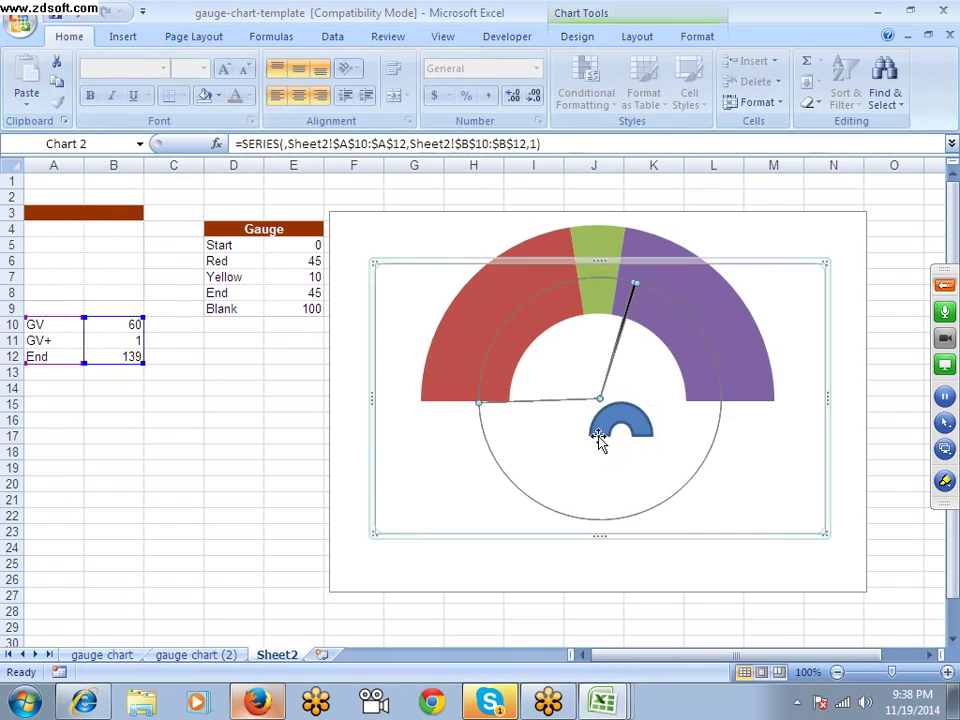
{"action": "left_click", "coordinate": [621, 432]}
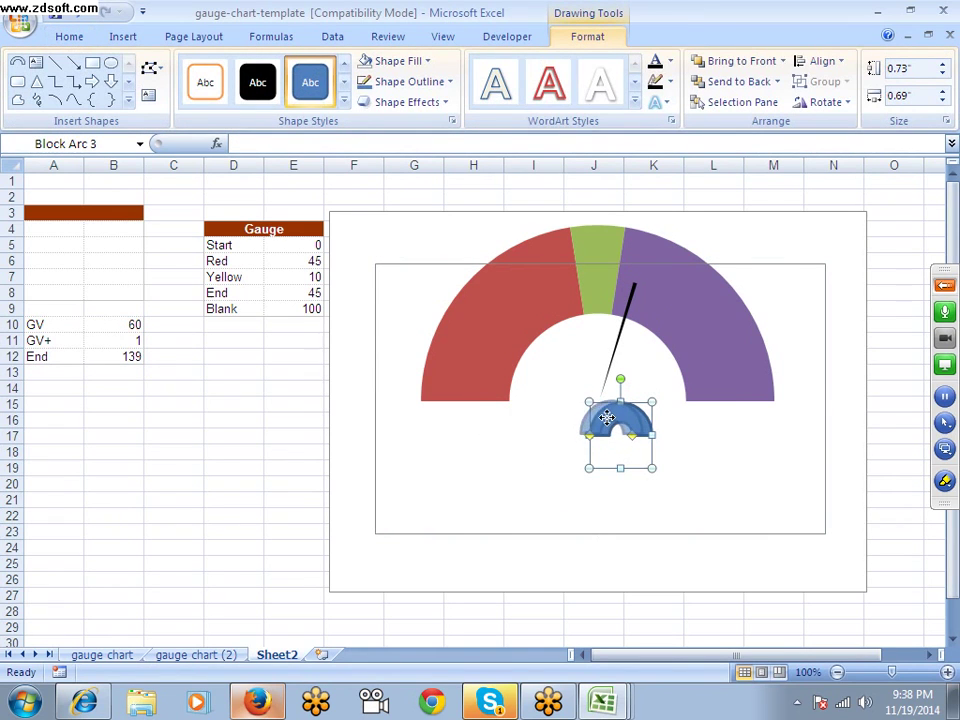
{"action": "left_click_drag", "start_coordinate": [617, 424], "coordinate": [600, 389]}
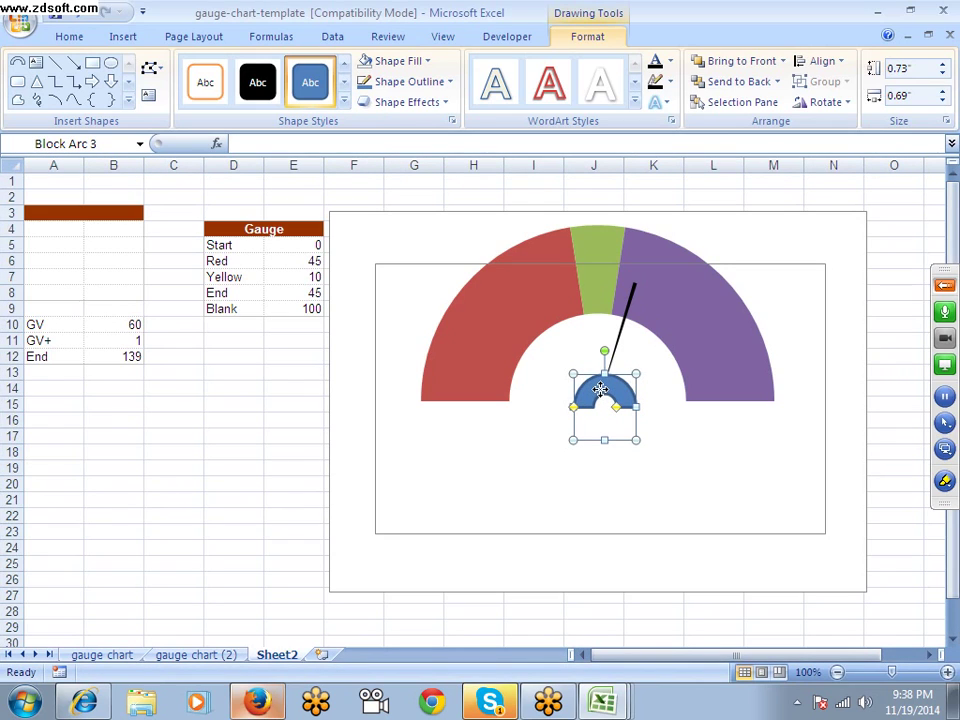
Step: Send the block arc to the back behind the gauge, then deselect it
{"action": "right_click", "coordinate": [622, 396]}
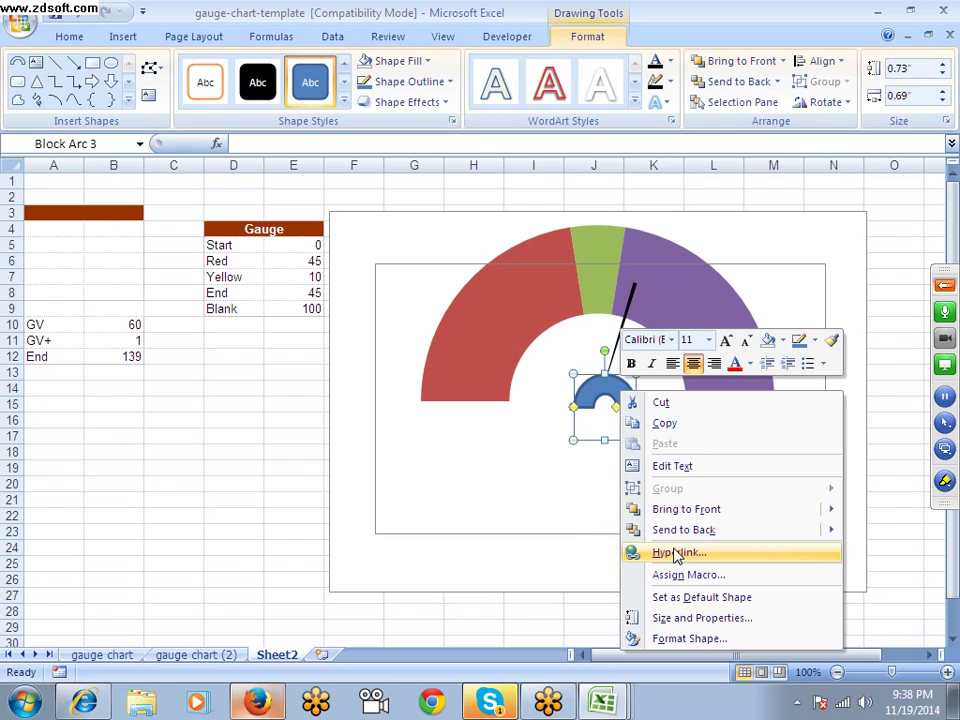
{"action": "left_click", "coordinate": [674, 532]}
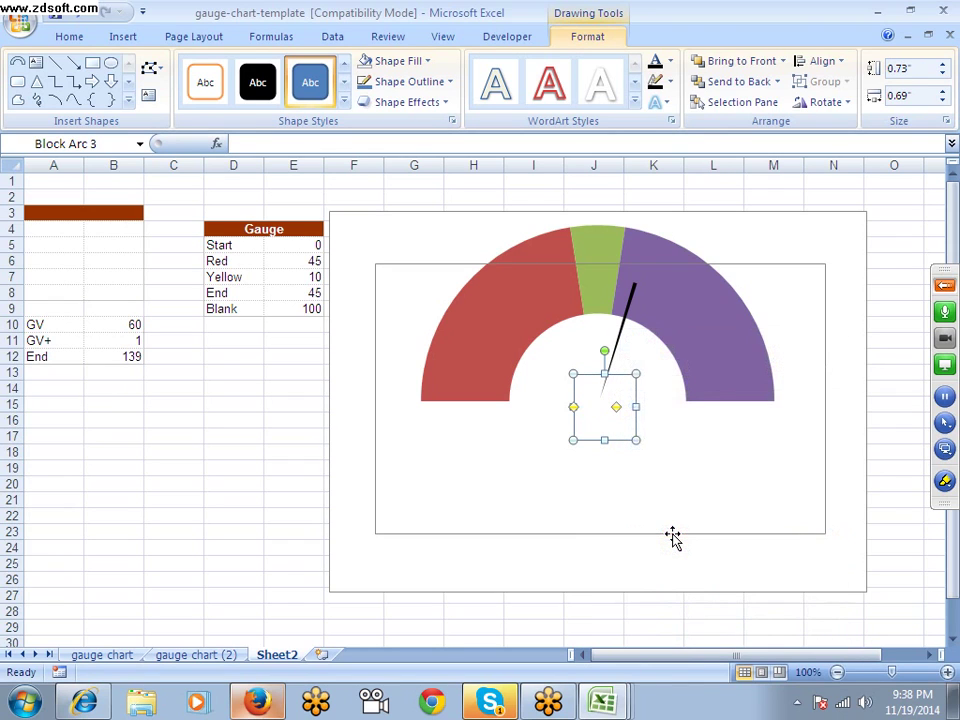
{"action": "left_click", "coordinate": [318, 530]}
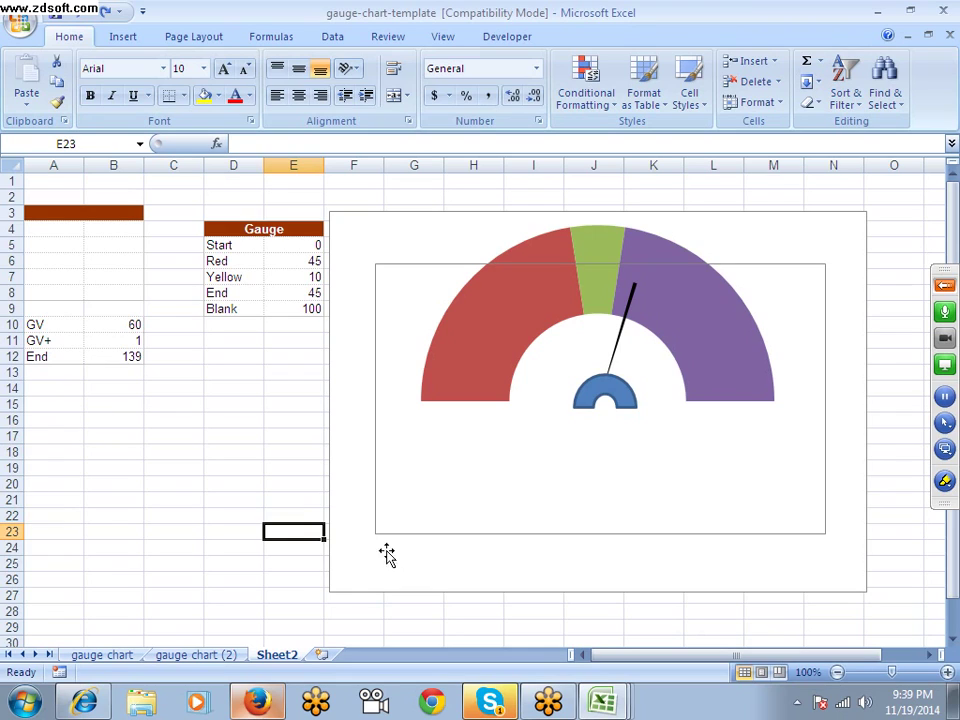
{"action": "left_click", "coordinate": [257, 473]}
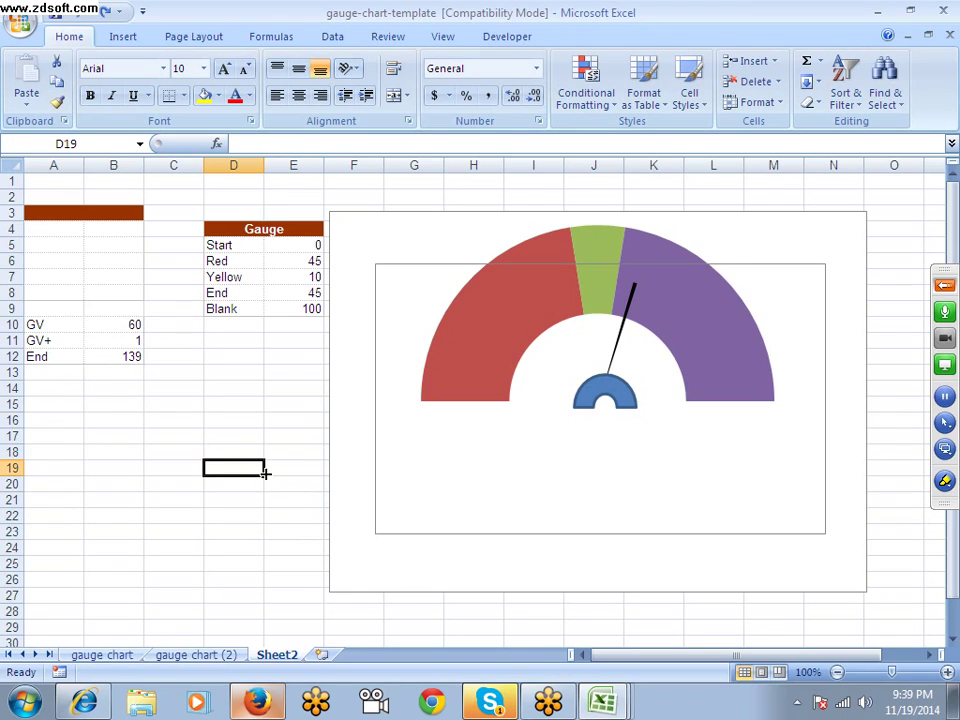
{"action": "left_click", "coordinate": [490, 705]}
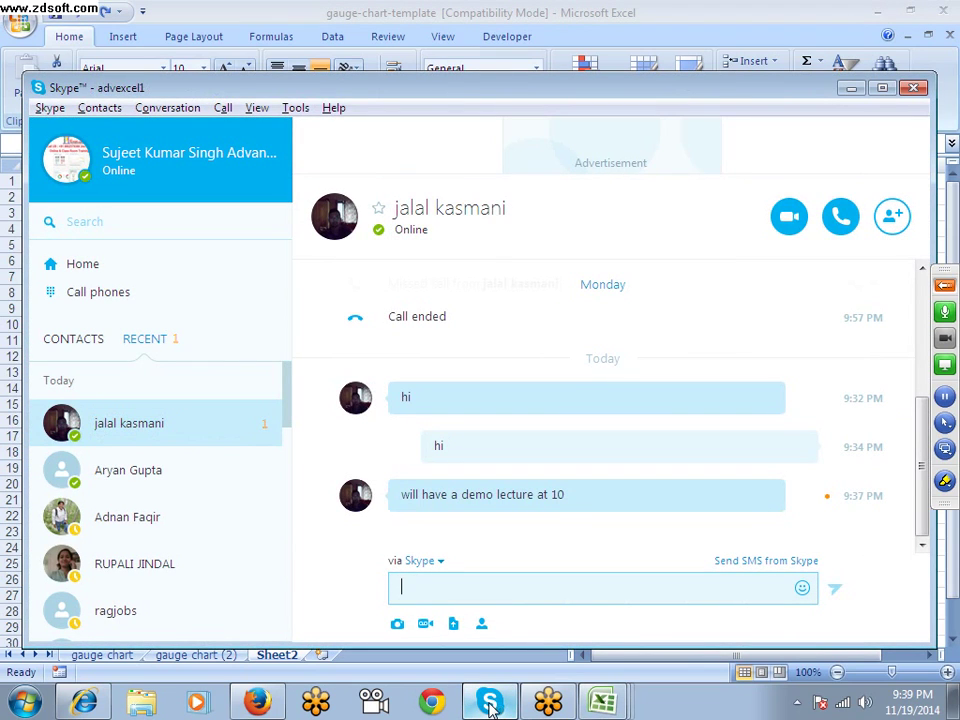
{"action": "left_click", "coordinate": [490, 705]}
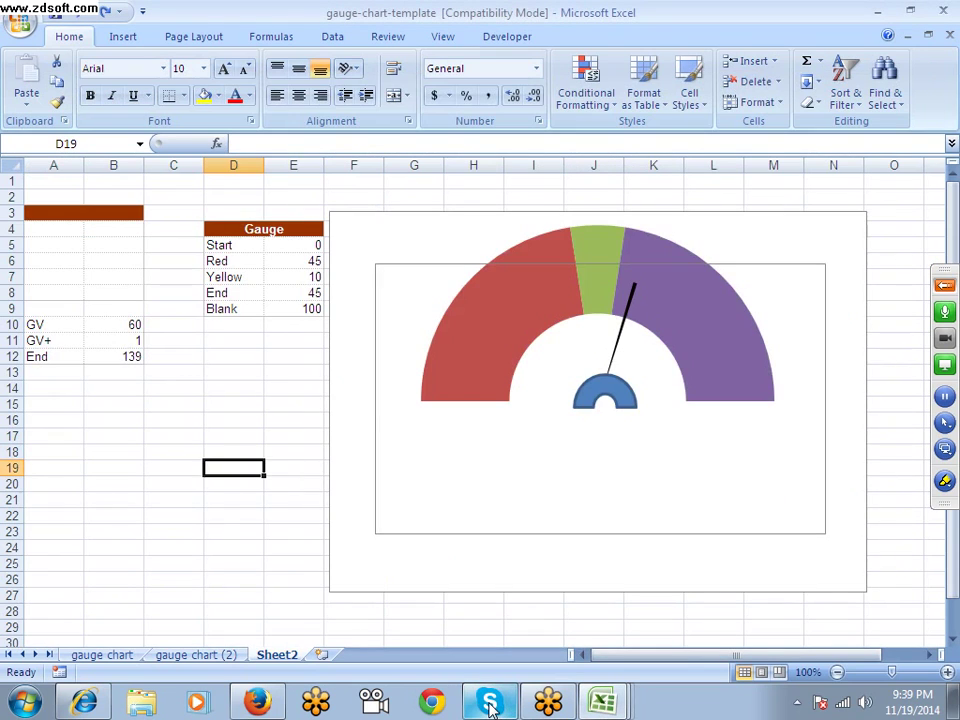
{"action": "left_click", "coordinate": [490, 705]}
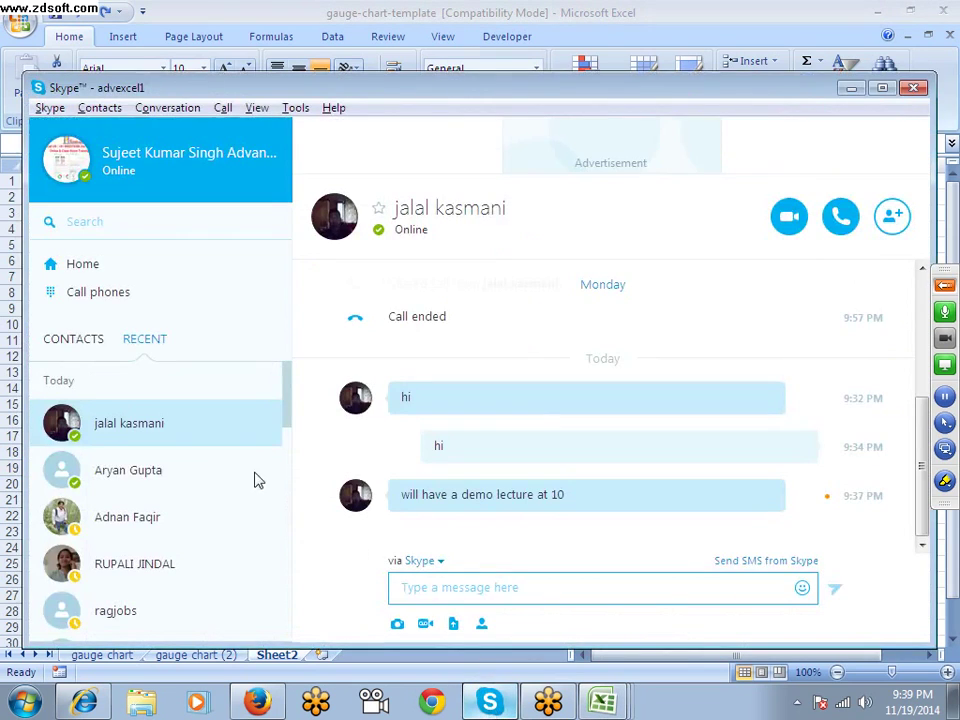
{"action": "left_click", "coordinate": [851, 88]}
{"action": "left_click", "coordinate": [234, 485]}
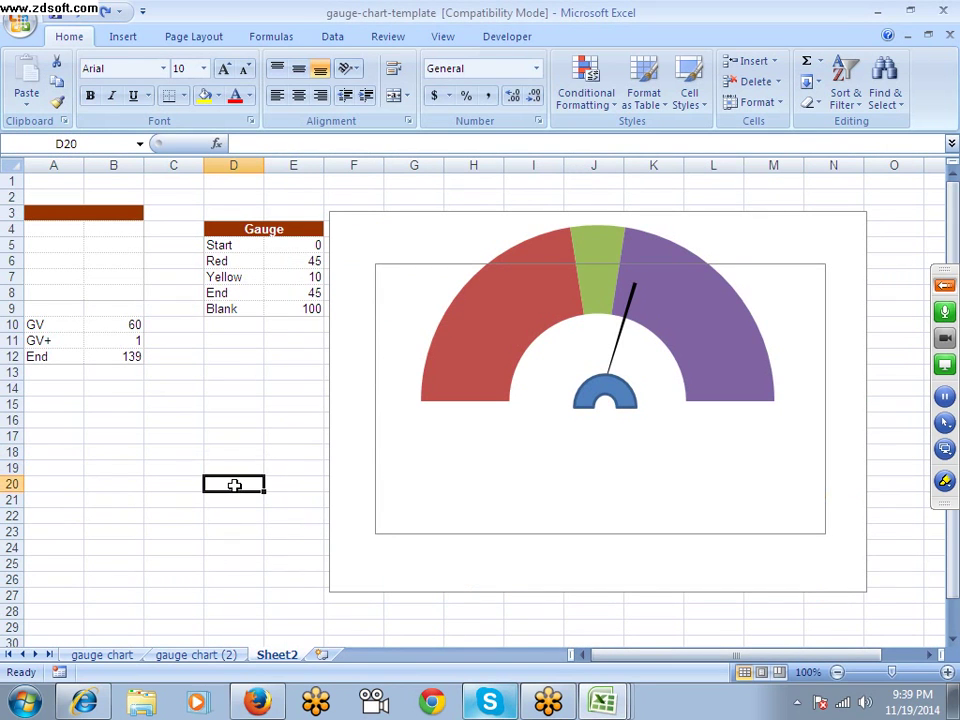
{"action": "left_click", "coordinate": [84, 703]}
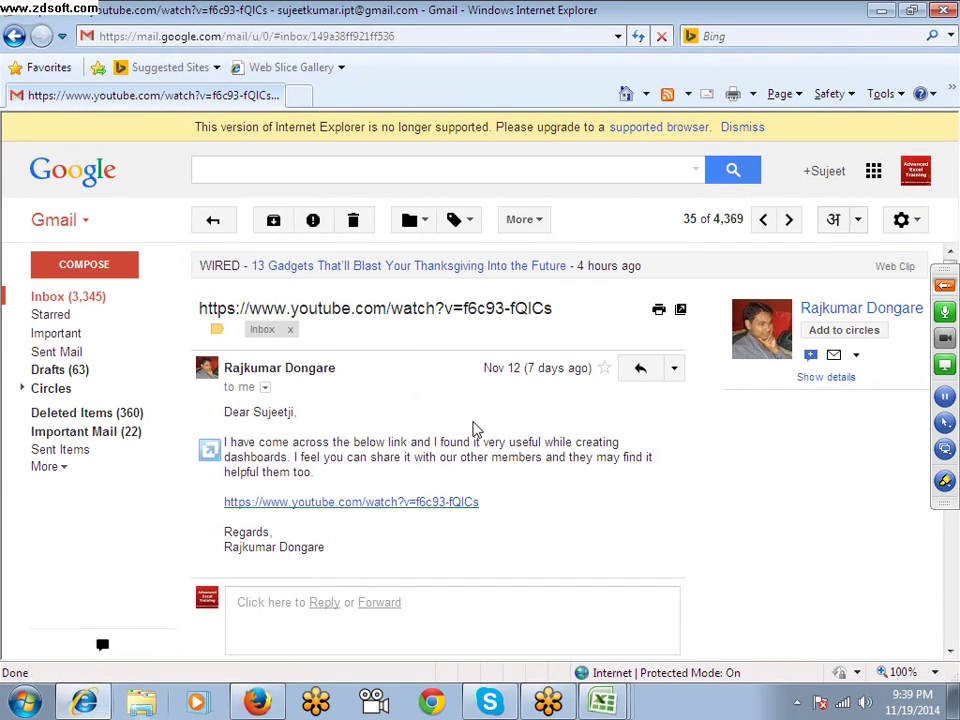
{"action": "key", "text": "alt+Tab"}
{"action": "left_click", "coordinate": [171, 358]}
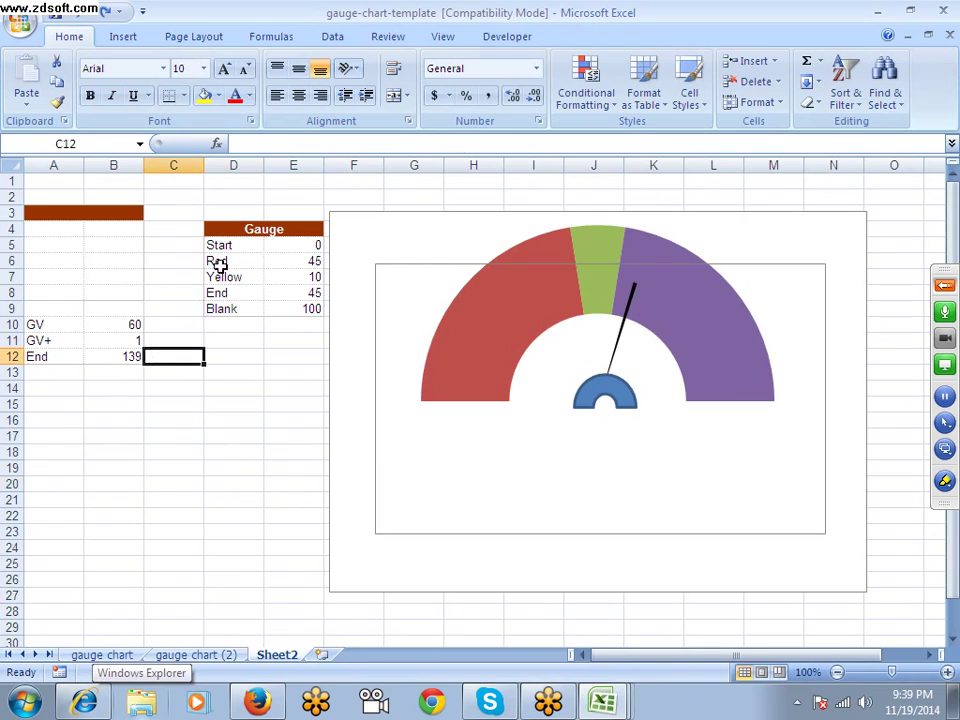
{"action": "left_click_drag", "start_coordinate": [215, 245], "coordinate": [296, 320]}
{"action": "left_click_drag", "start_coordinate": [143, 355], "coordinate": [35, 326]}
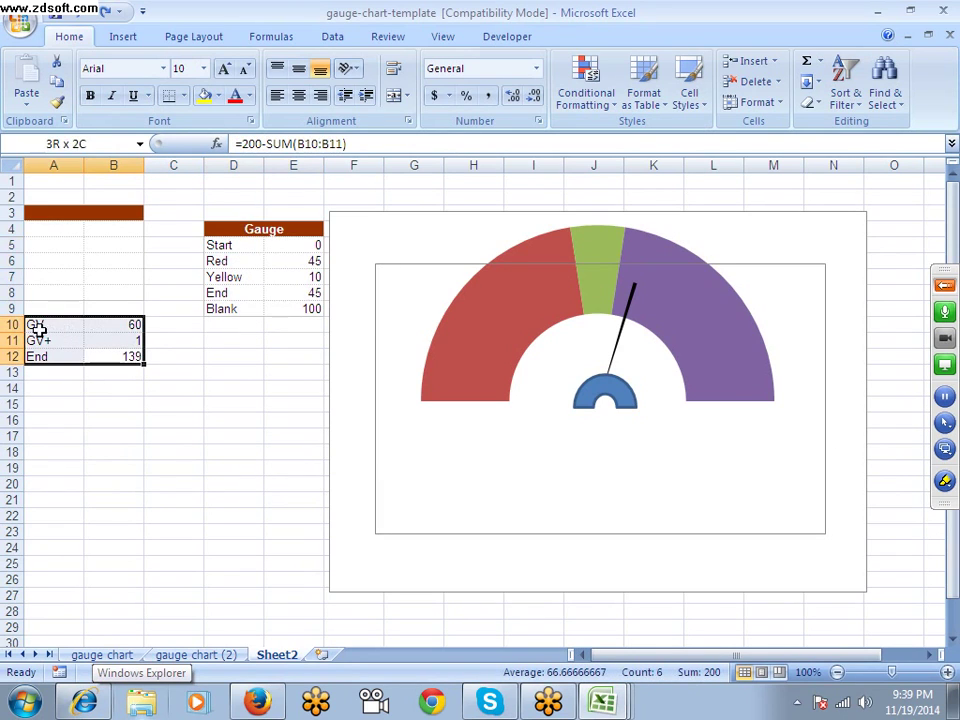
{"action": "left_click", "coordinate": [285, 469]}
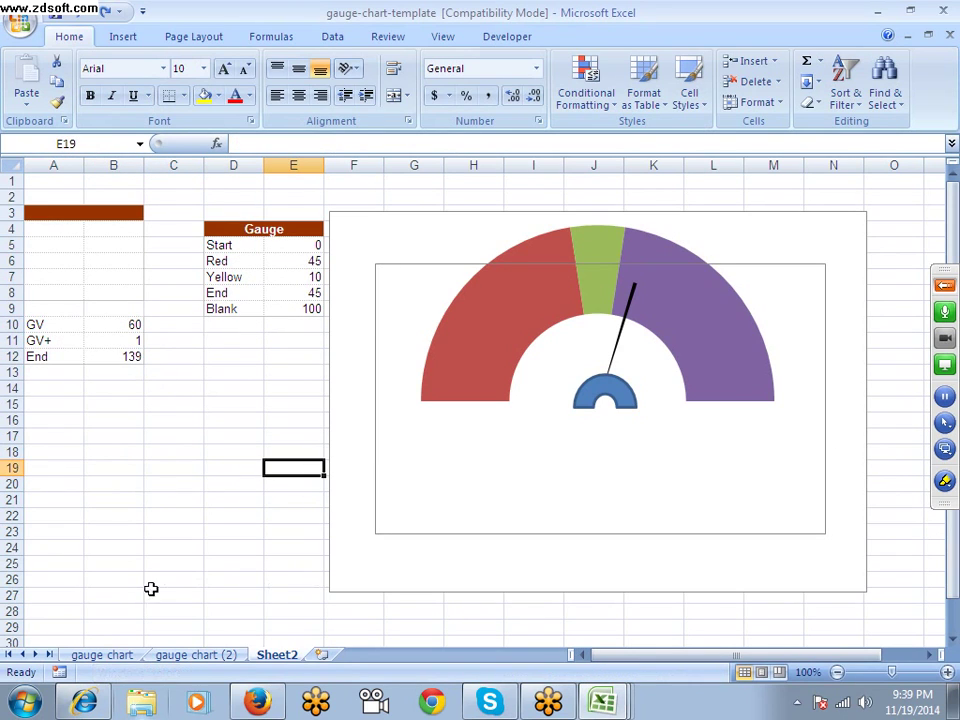
{"action": "left_click", "coordinate": [602, 700]}
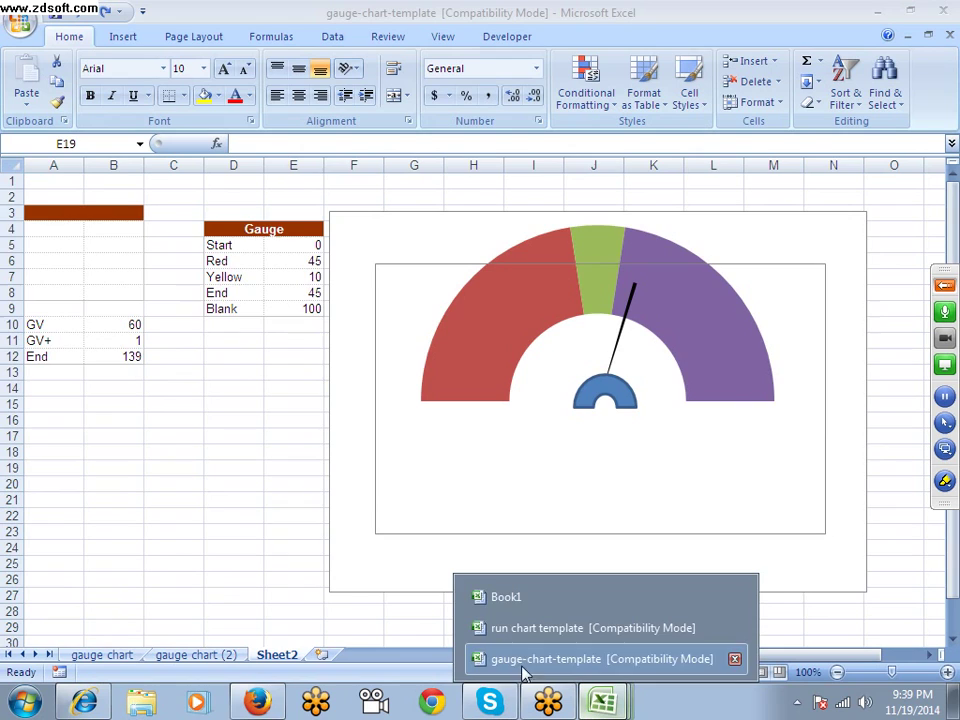
{"action": "left_click", "coordinate": [495, 594]}
Step: Switch to the Book1 workbook window
{"action": "left_click", "coordinate": [255, 559]}
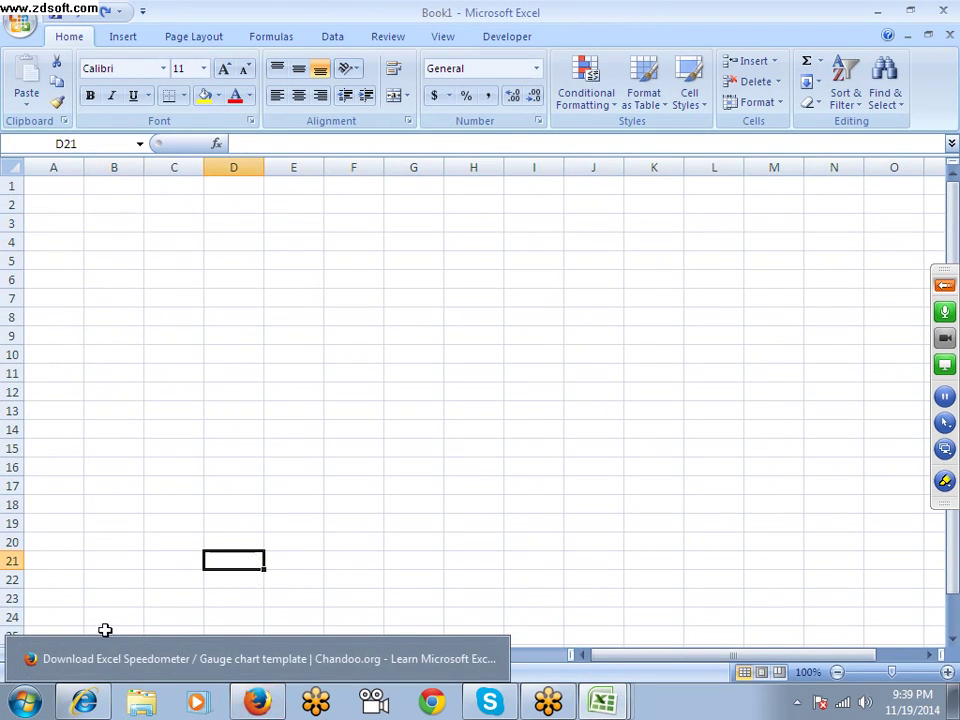
{"action": "left_click", "coordinate": [499, 562]}
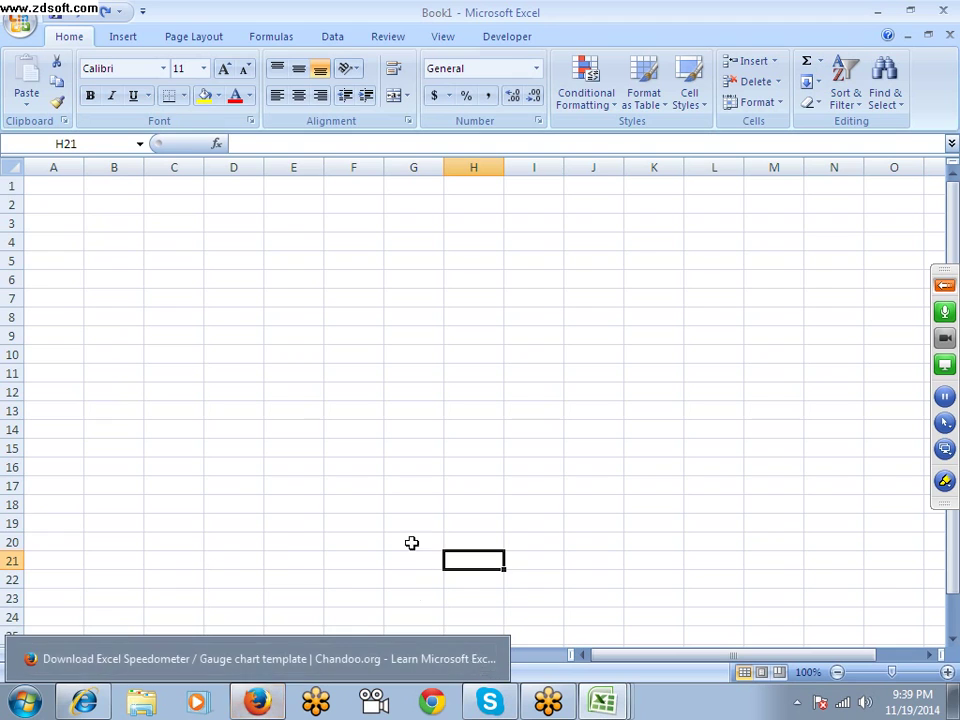
{"action": "left_click", "coordinate": [413, 485]}
{"action": "scroll", "coordinate": [395, 635], "scroll_direction": "down", "scroll_amount": 1}
Step: Review the Sheet1, Sheet2 and Sheet3 charts, then return to the chandoo.org page in Firefox
{"action": "left_click", "coordinate": [100, 657]}
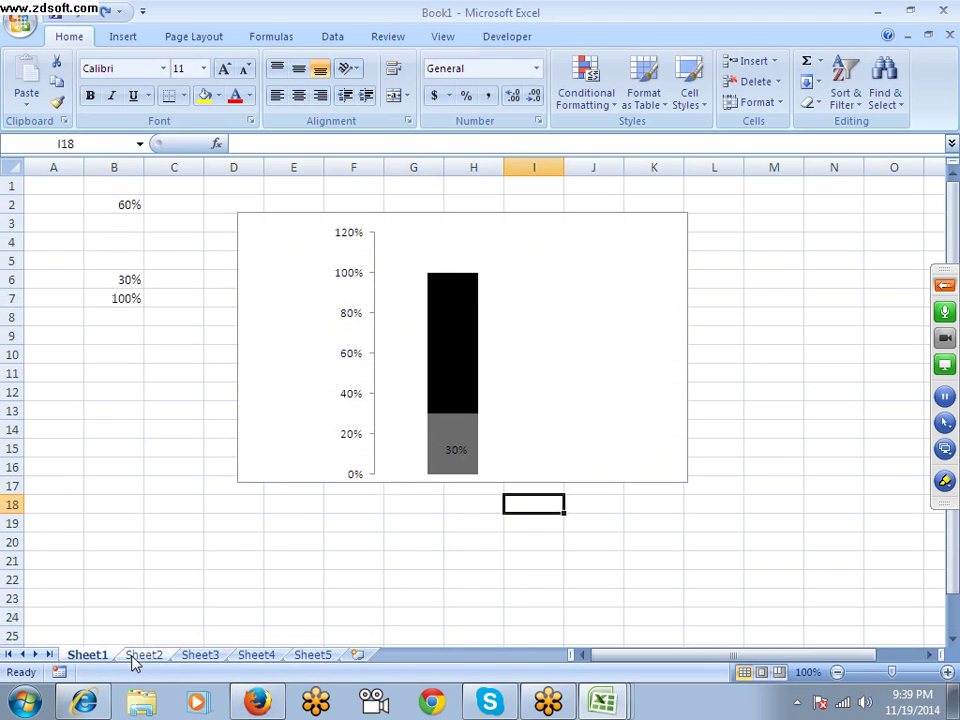
{"action": "left_click", "coordinate": [150, 656]}
{"action": "left_click", "coordinate": [195, 656]}
{"action": "left_click", "coordinate": [156, 656]}
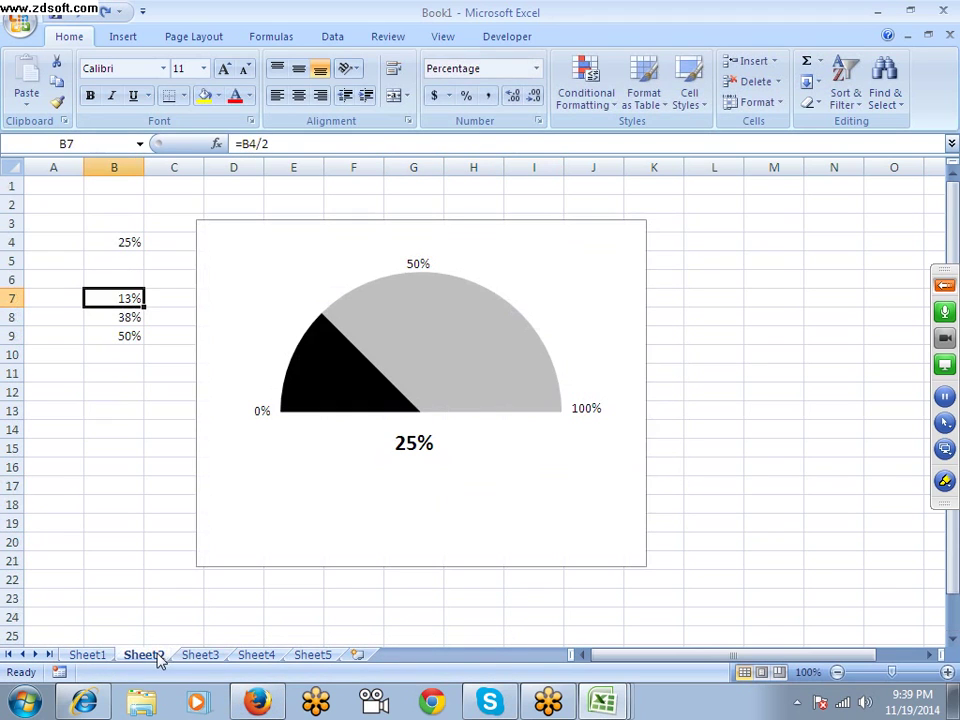
{"action": "left_click", "coordinate": [88, 655]}
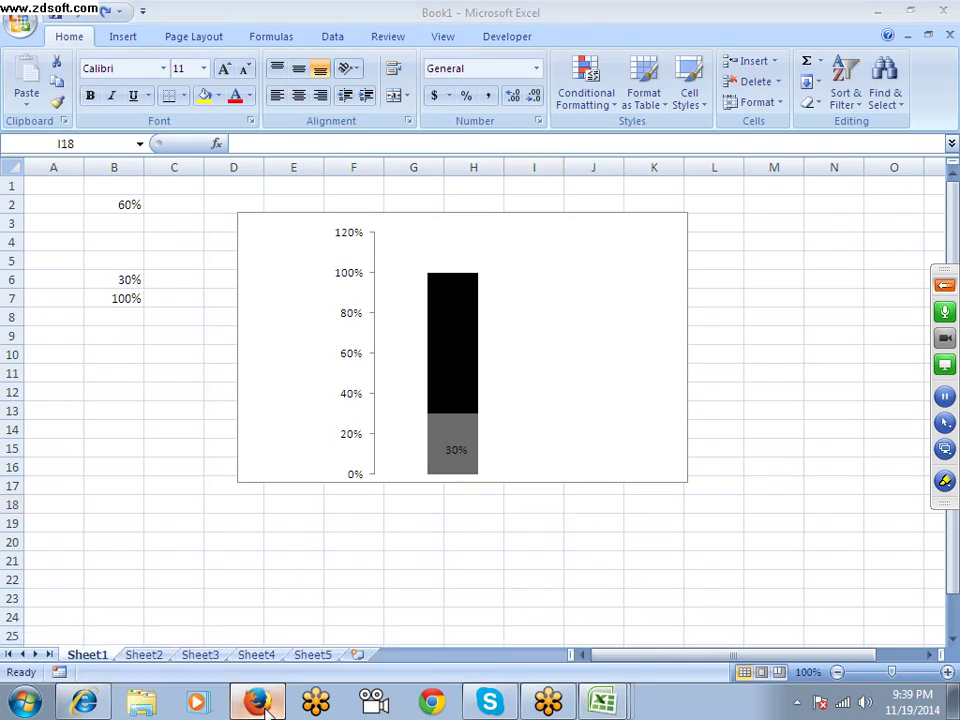
{"action": "left_click", "coordinate": [257, 702]}
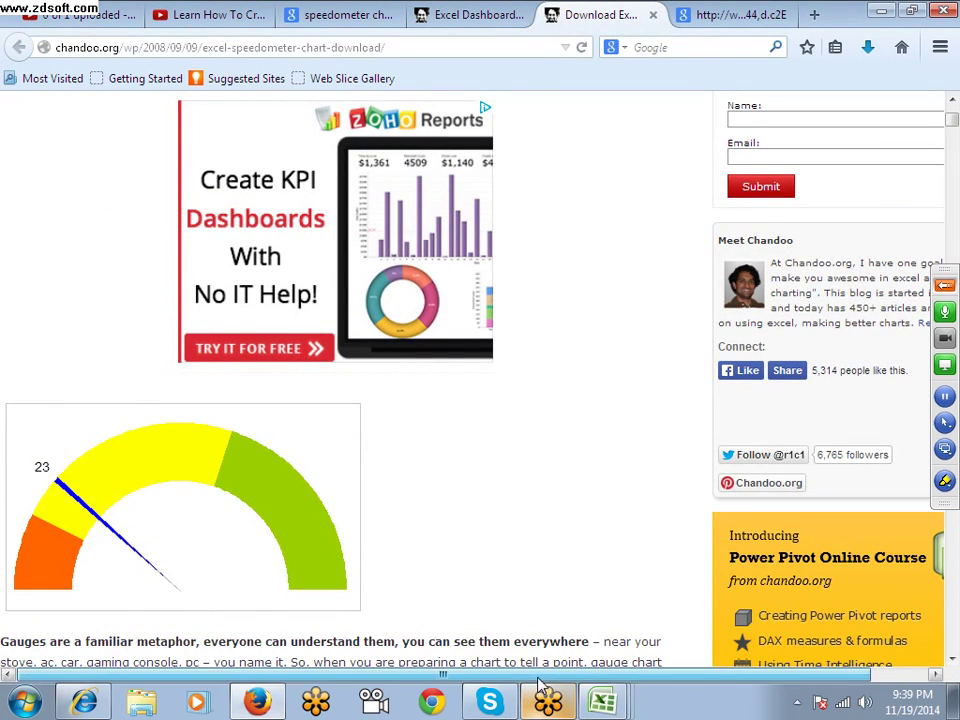
Step: Close the blank redirect tab and return to the Excel Dashboards page
{"action": "scroll", "coordinate": [347, 617], "scroll_direction": "down", "scroll_amount": 1}
{"action": "scroll", "coordinate": [347, 617], "scroll_direction": "down", "scroll_amount": 5}
{"action": "scroll", "coordinate": [347, 622], "scroll_direction": "down", "scroll_amount": 2}
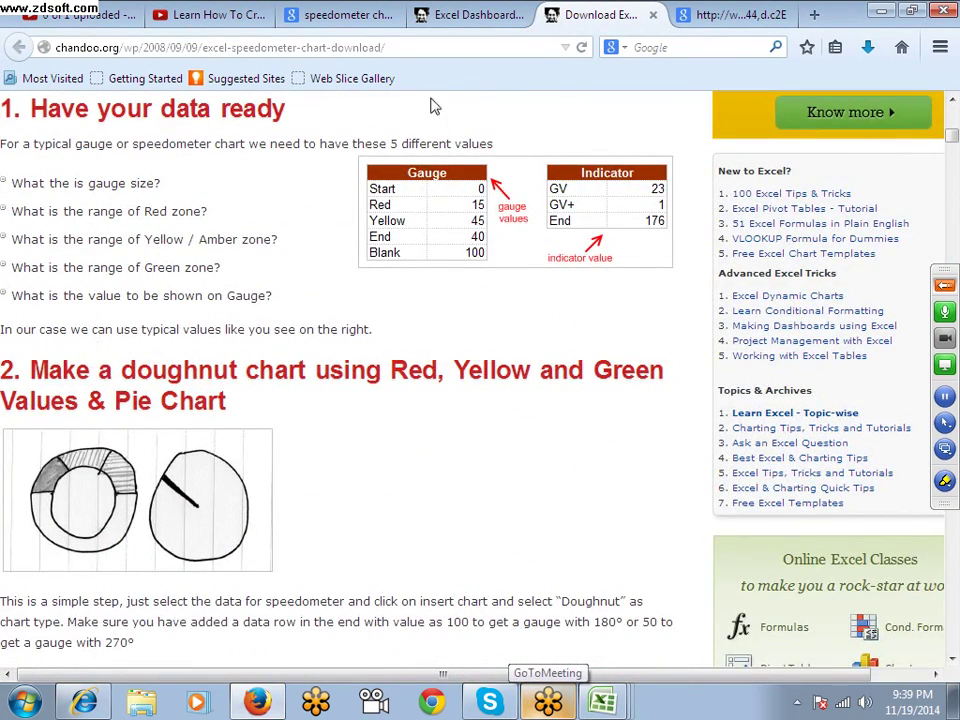
{"action": "left_click", "coordinate": [706, 16]}
{"action": "left_click", "coordinate": [783, 15]}
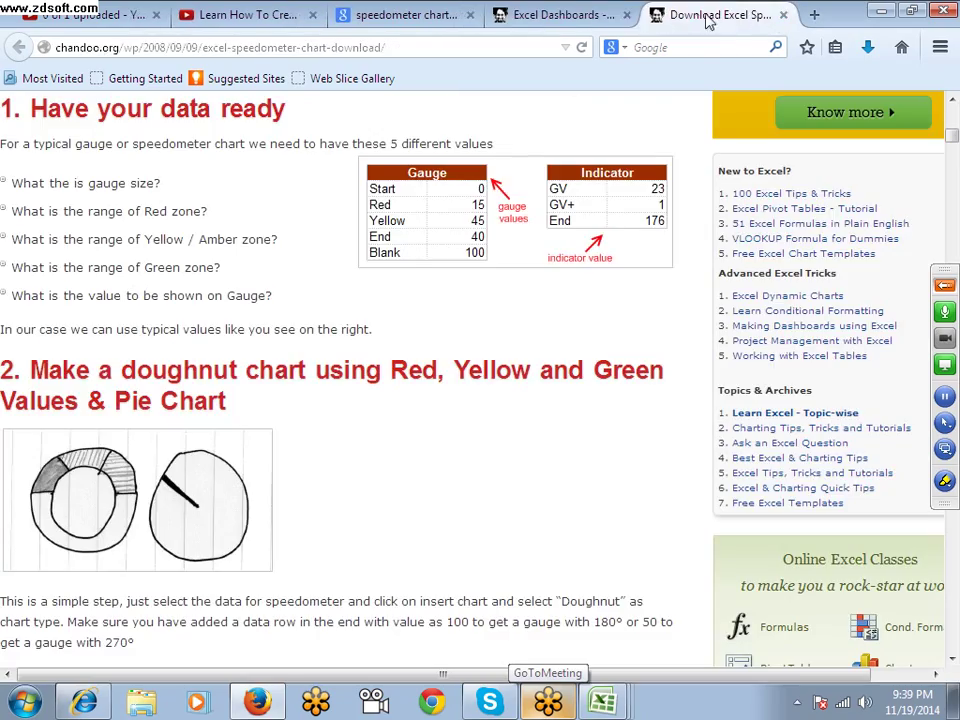
{"action": "left_click", "coordinate": [558, 16]}
Step: Open the bullet chart article from the Gauges section of the dashboards page
{"action": "scroll", "coordinate": [373, 296], "scroll_direction": "up", "scroll_amount": 5}
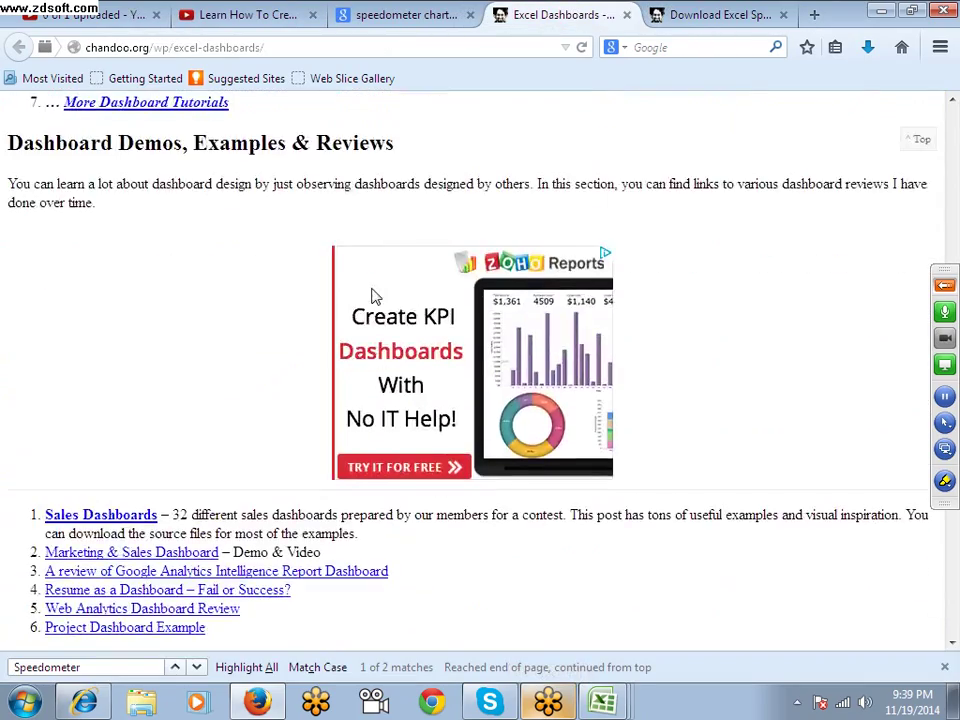
{"action": "scroll", "coordinate": [373, 296], "scroll_direction": "up", "scroll_amount": 4}
{"action": "scroll", "coordinate": [373, 296], "scroll_direction": "up", "scroll_amount": 1}
{"action": "scroll", "coordinate": [372, 295], "scroll_direction": "up", "scroll_amount": 4}
{"action": "scroll", "coordinate": [373, 296], "scroll_direction": "down", "scroll_amount": 5}
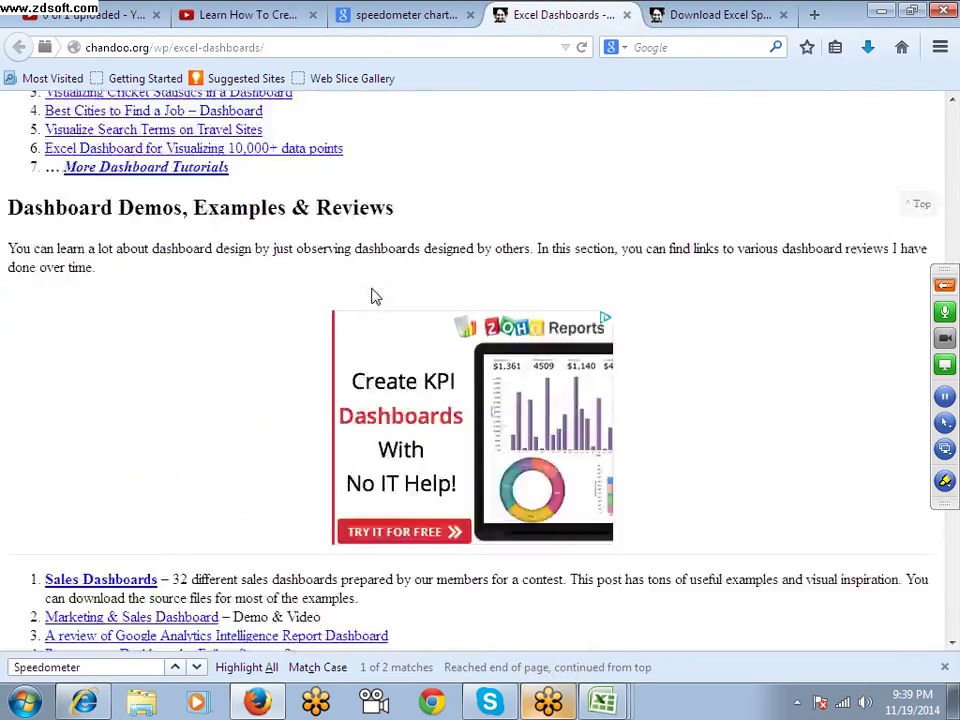
{"action": "scroll", "coordinate": [374, 296], "scroll_direction": "down", "scroll_amount": 3}
{"action": "scroll", "coordinate": [374, 296], "scroll_direction": "down", "scroll_amount": 5}
{"action": "scroll", "coordinate": [375, 296], "scroll_direction": "up", "scroll_amount": 2}
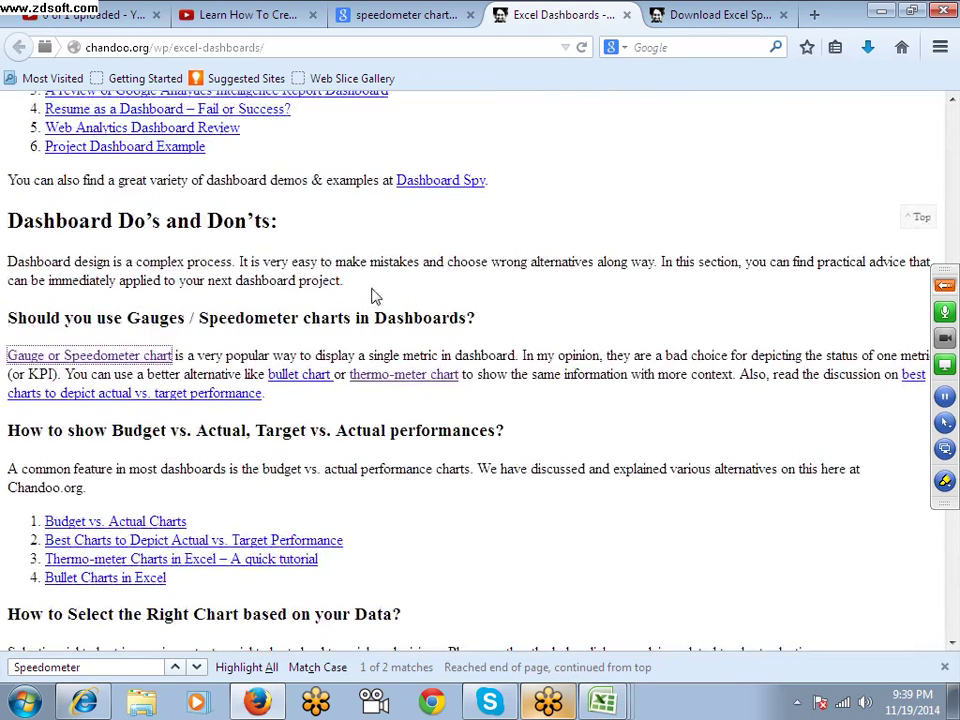
{"action": "left_click", "coordinate": [303, 386]}
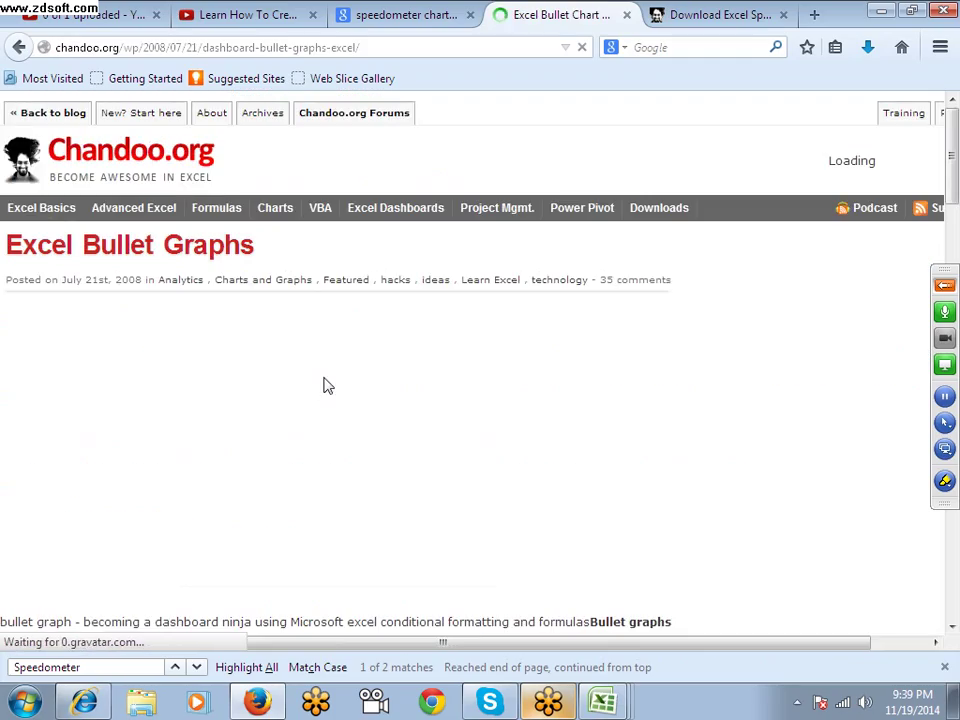
Step: Read through the bullet graphs article and select its web address for copying
{"action": "scroll", "coordinate": [323, 386], "scroll_direction": "down", "scroll_amount": 2}
{"action": "scroll", "coordinate": [323, 388], "scroll_direction": "down", "scroll_amount": 4}
{"action": "scroll", "coordinate": [323, 390], "scroll_direction": "down", "scroll_amount": 5}
{"action": "scroll", "coordinate": [324, 393], "scroll_direction": "down", "scroll_amount": 6}
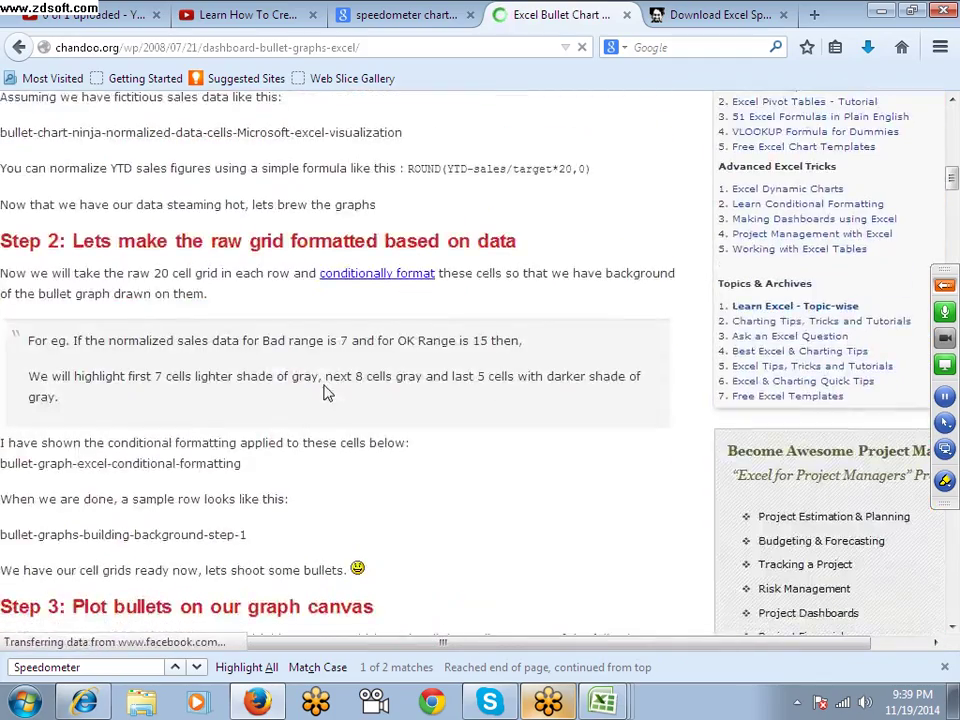
{"action": "scroll", "coordinate": [323, 393], "scroll_direction": "down", "scroll_amount": 5}
{"action": "scroll", "coordinate": [323, 393], "scroll_direction": "down", "scroll_amount": 2}
{"action": "scroll", "coordinate": [323, 393], "scroll_direction": "down", "scroll_amount": 4}
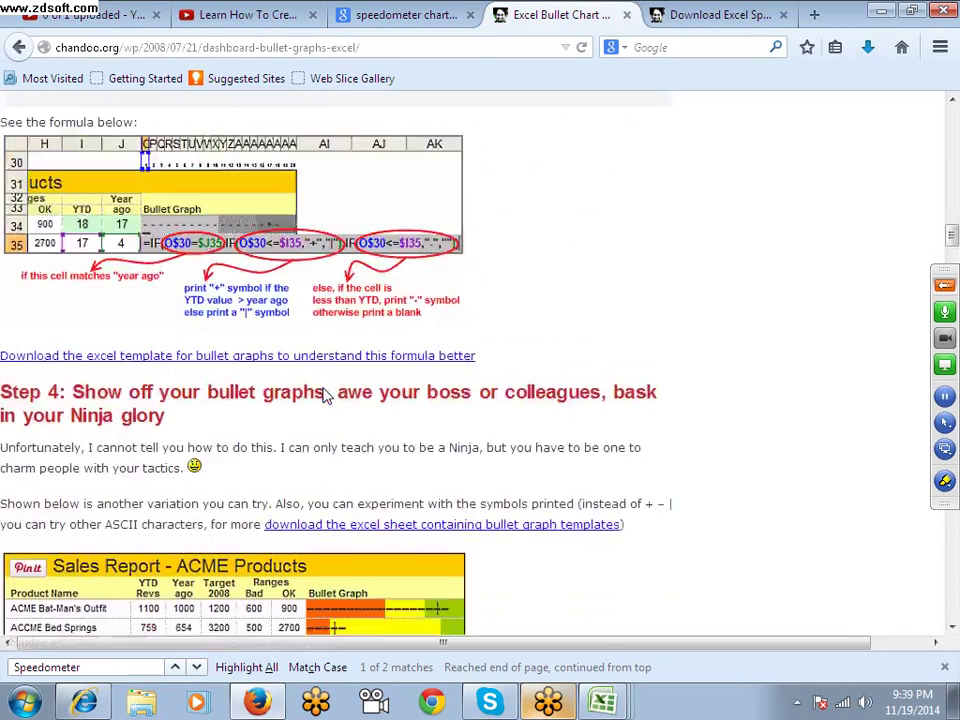
{"action": "scroll", "coordinate": [323, 393], "scroll_direction": "down", "scroll_amount": 4}
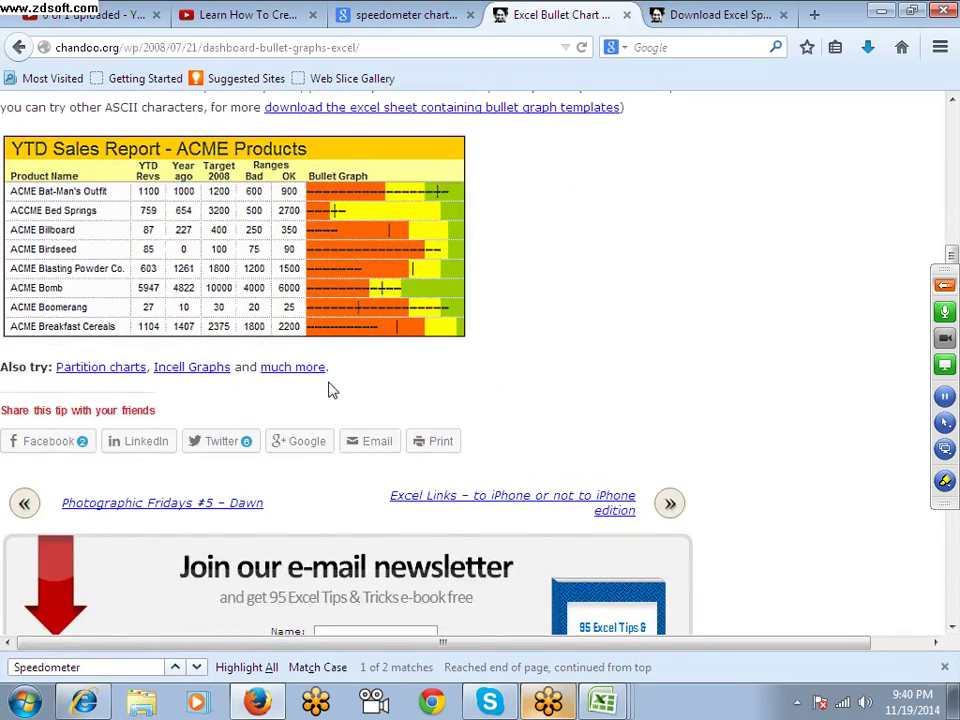
{"action": "scroll", "coordinate": [333, 390], "scroll_direction": "up", "scroll_amount": 1}
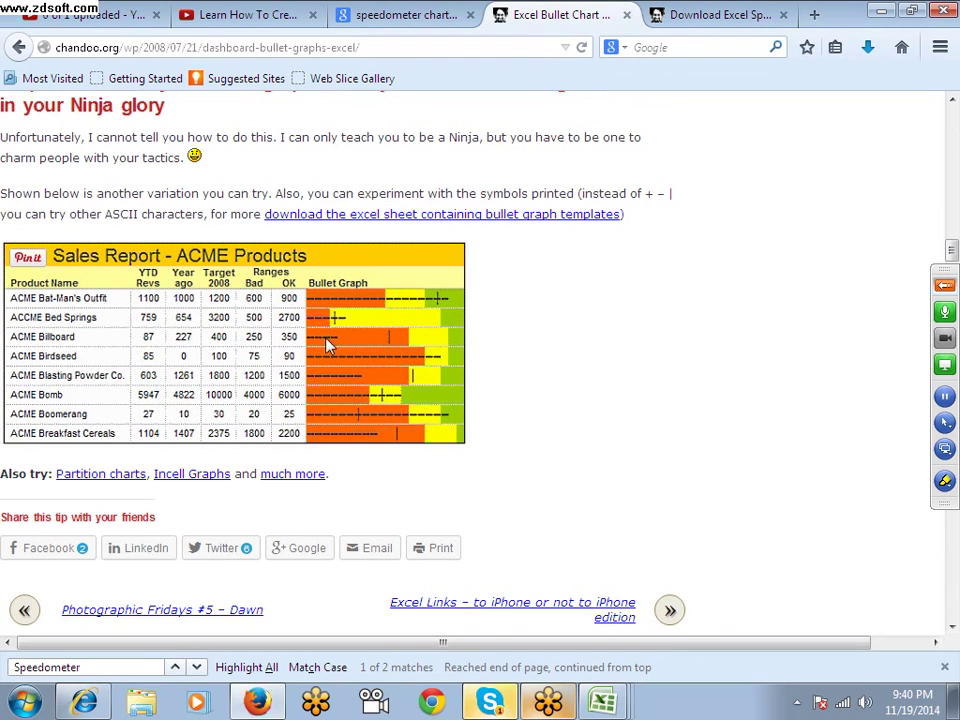
{"action": "scroll", "coordinate": [448, 568], "scroll_direction": "up", "scroll_amount": 1}
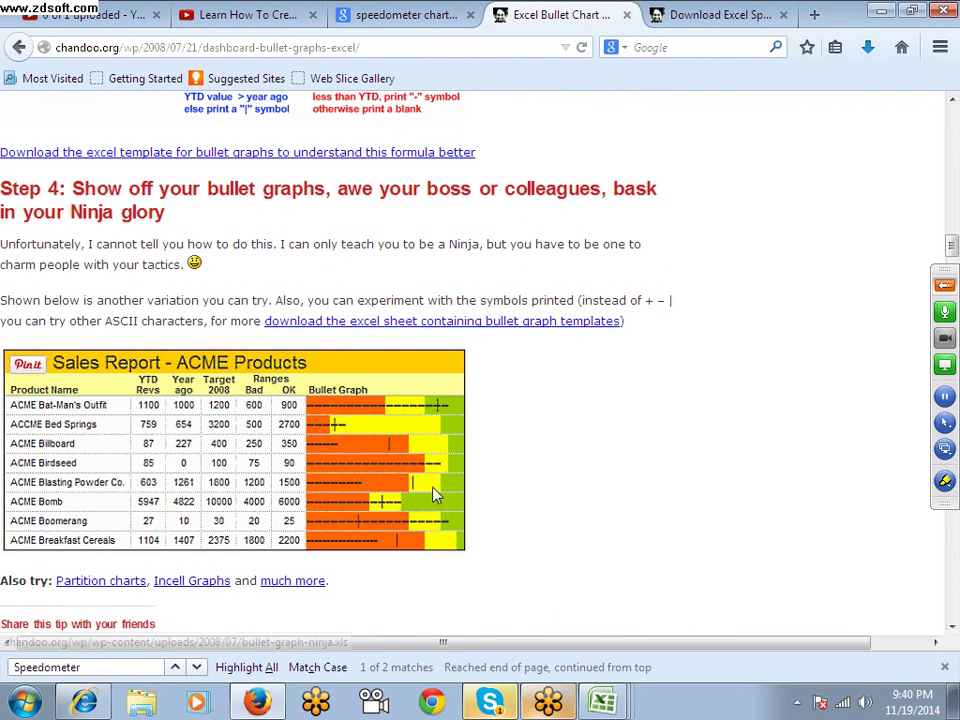
{"action": "scroll", "coordinate": [324, 364], "scroll_direction": "up", "scroll_amount": 2}
{"action": "left_click", "coordinate": [320, 52]}
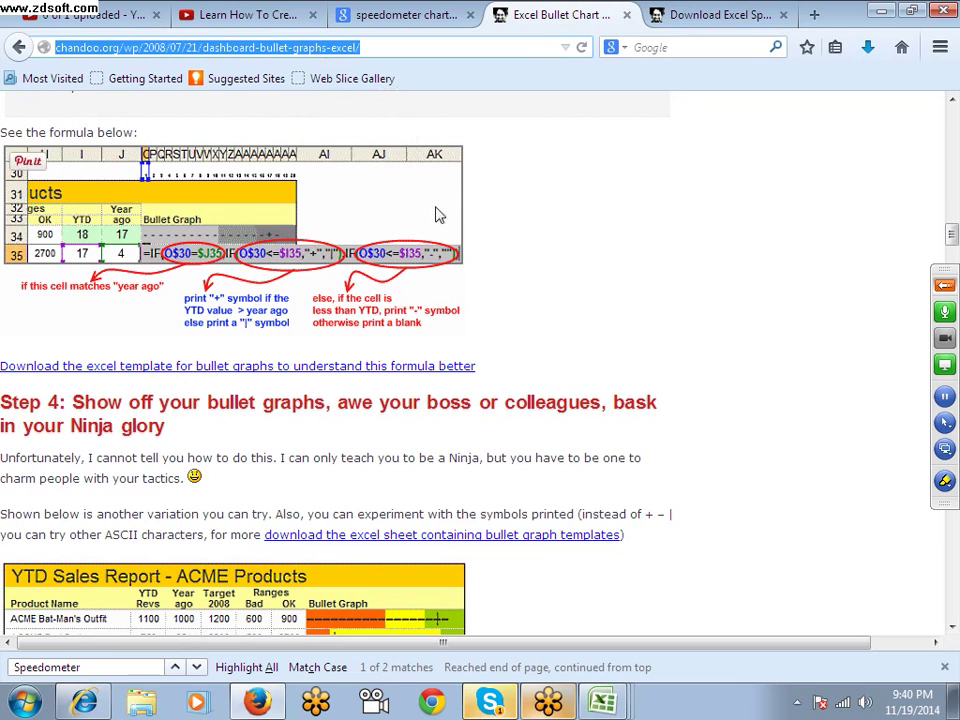
{"action": "left_click", "coordinate": [947, 286]}
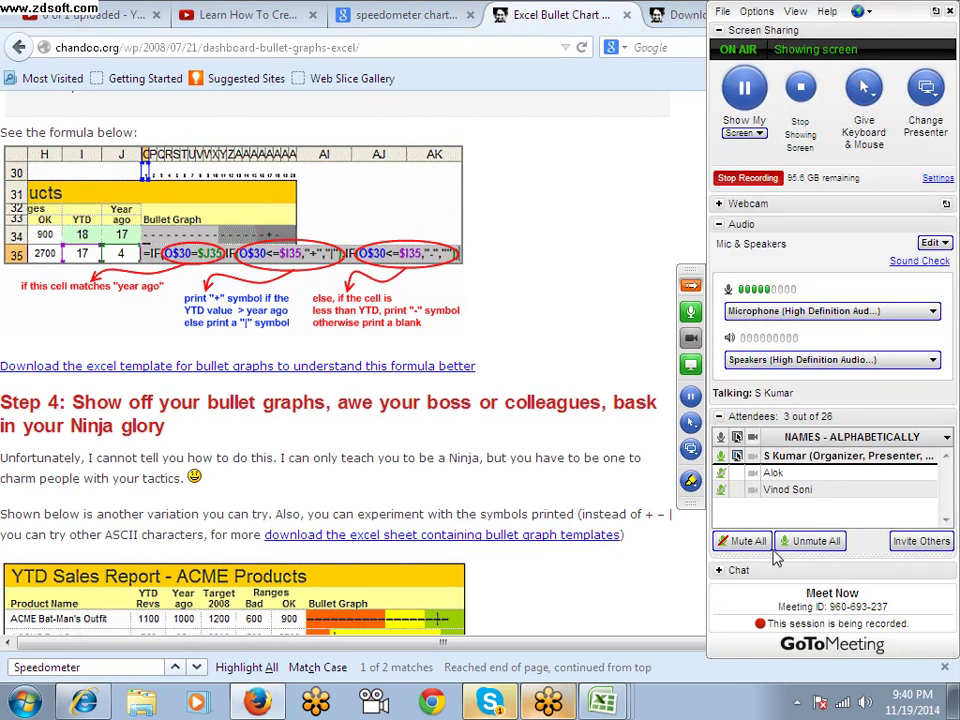
Step: Post the bullet graphs article link in GoToMeeting chat to all attendees
{"action": "left_click", "coordinate": [720, 573]}
{"action": "left_click", "coordinate": [733, 548]}
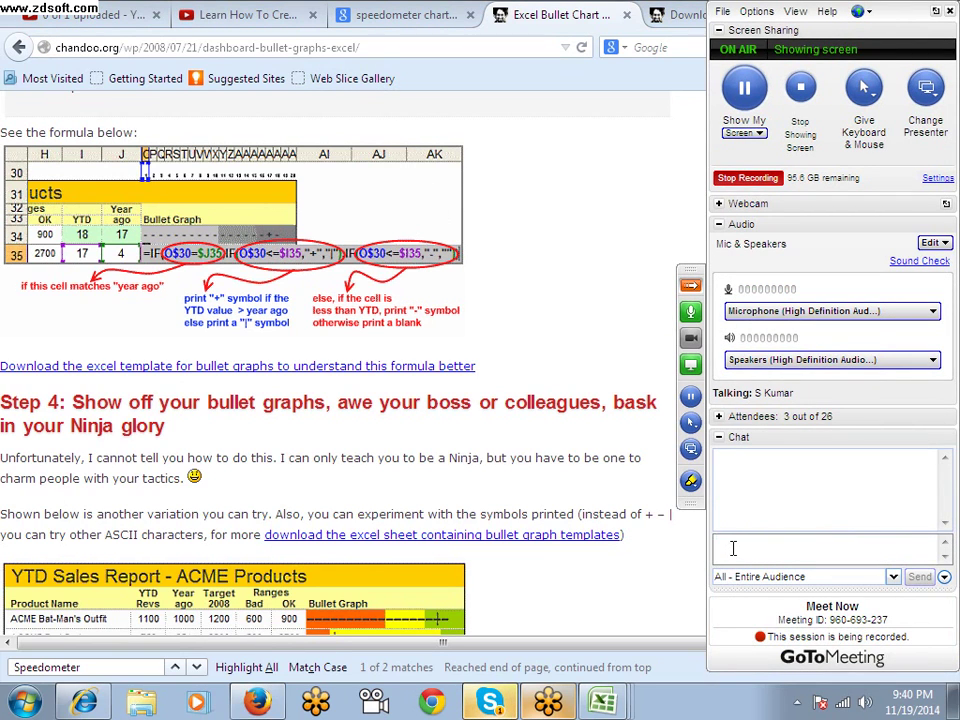
{"action": "type", "text": "http://chandoo.org/wp/2008/07/21/dashboard-bullet-graphs-excel/"}
{"action": "key", "text": "Return"}
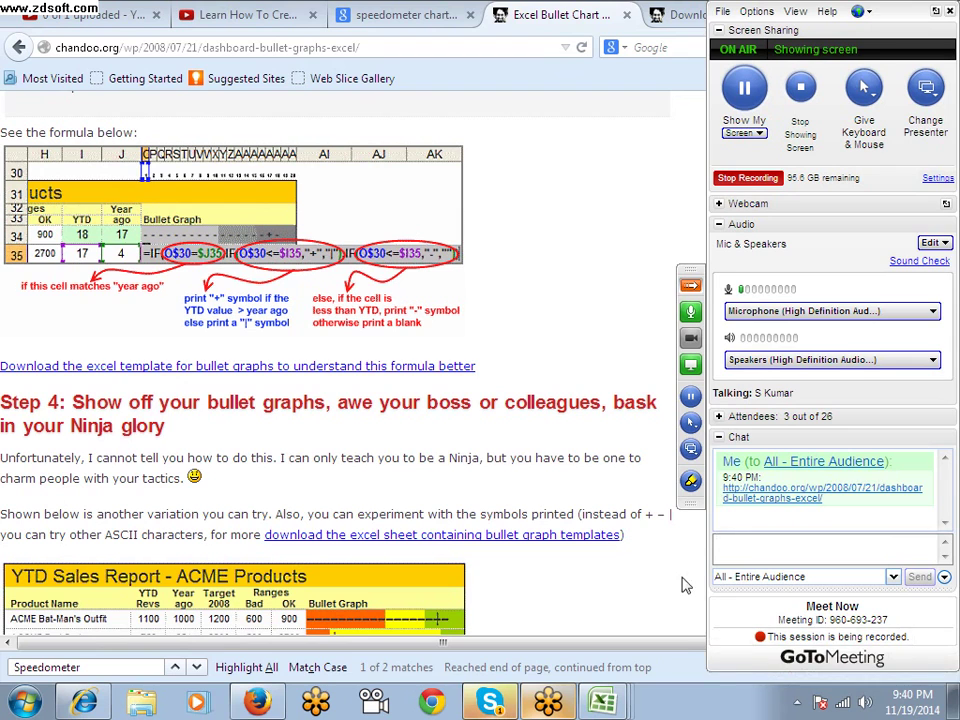
Step: Browse the Chandoo partition charts article
{"action": "scroll", "coordinate": [544, 369], "scroll_direction": "down", "scroll_amount": 7}
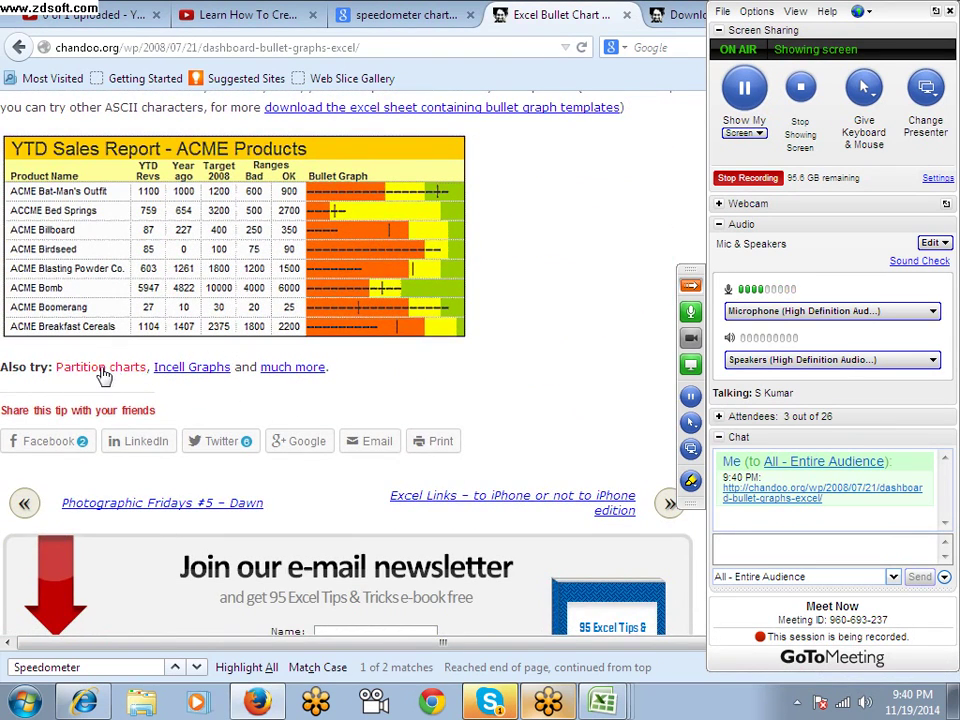
{"action": "left_click", "coordinate": [101, 368]}
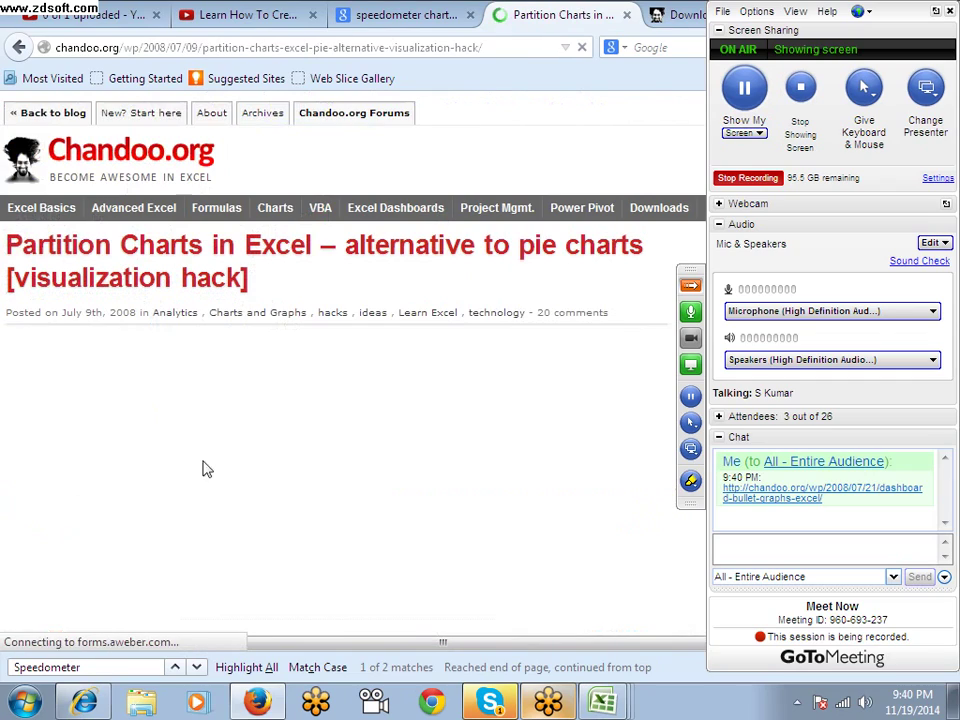
{"action": "scroll", "coordinate": [393, 617], "scroll_direction": "down", "scroll_amount": 1}
{"action": "scroll", "coordinate": [393, 617], "scroll_direction": "down", "scroll_amount": 5}
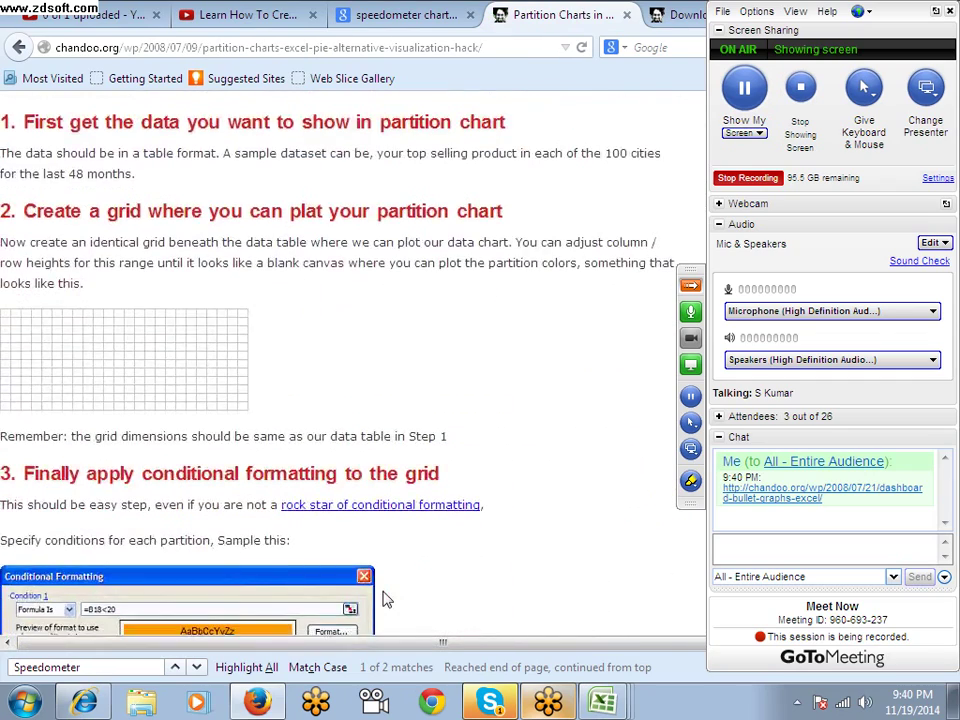
{"action": "scroll", "coordinate": [386, 600], "scroll_direction": "down", "scroll_amount": 3}
{"action": "scroll", "coordinate": [386, 600], "scroll_direction": "up", "scroll_amount": 3}
{"action": "scroll", "coordinate": [386, 598], "scroll_direction": "down", "scroll_amount": 5}
{"action": "scroll", "coordinate": [386, 598], "scroll_direction": "down", "scroll_amount": 5}
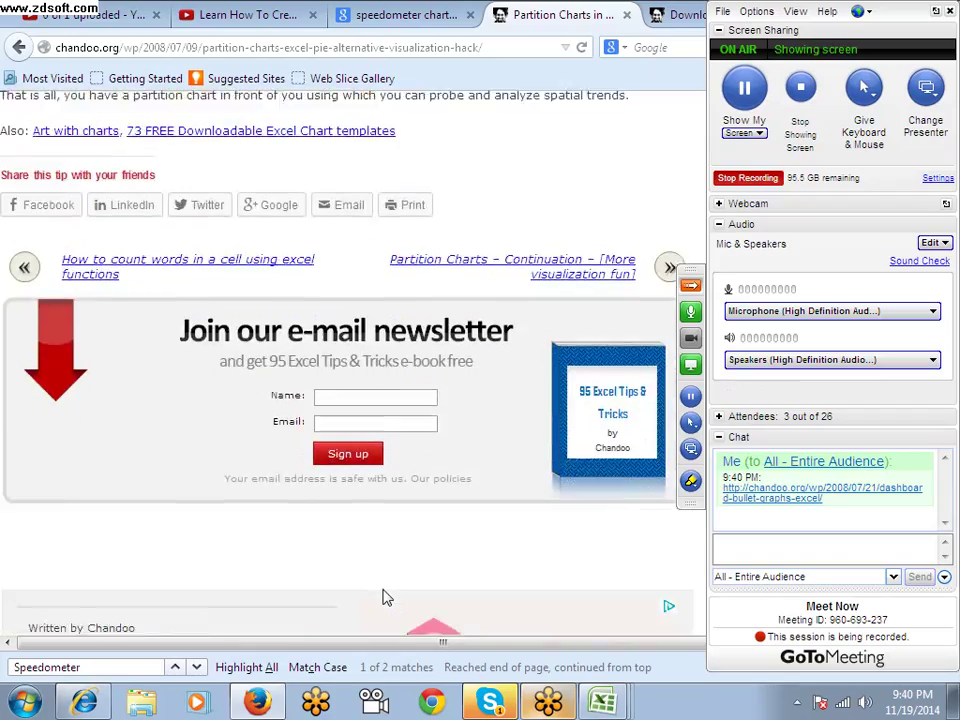
{"action": "scroll", "coordinate": [386, 598], "scroll_direction": "down", "scroll_amount": 5}
{"action": "scroll", "coordinate": [386, 598], "scroll_direction": "down", "scroll_amount": 5}
{"action": "scroll", "coordinate": [386, 598], "scroll_direction": "down", "scroll_amount": 5}
{"action": "scroll", "coordinate": [386, 600], "scroll_direction": "up", "scroll_amount": 5}
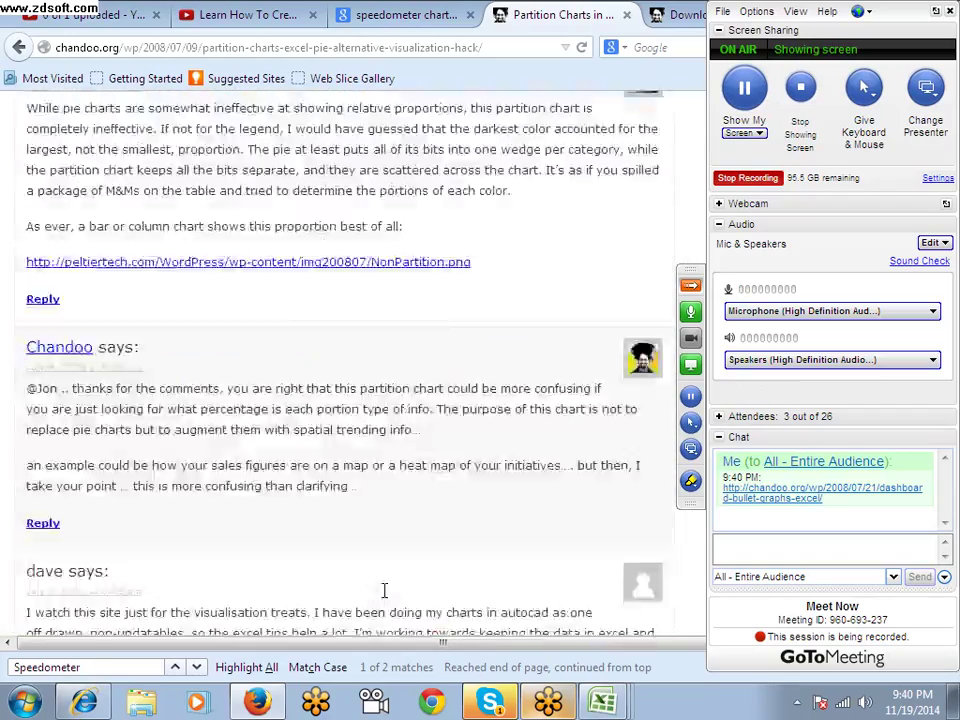
{"action": "scroll", "coordinate": [386, 605], "scroll_direction": "up", "scroll_amount": 10}
{"action": "scroll", "coordinate": [386, 610], "scroll_direction": "up", "scroll_amount": 10}
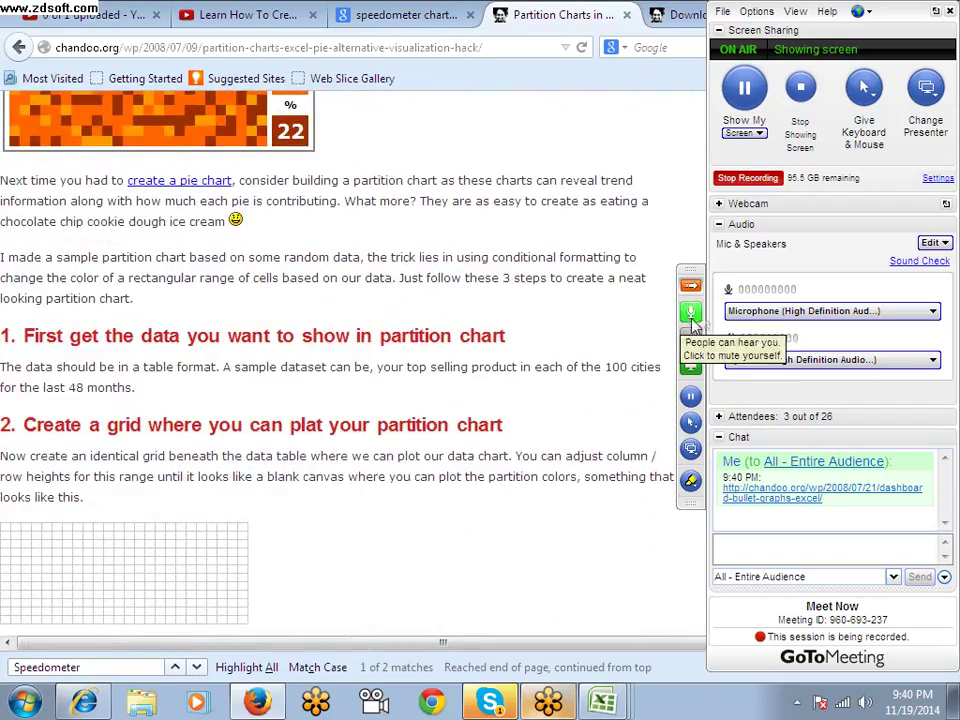
Step: Collapse the meeting panel and close the partition charts and download page tabs
{"action": "left_click", "coordinate": [690, 285]}
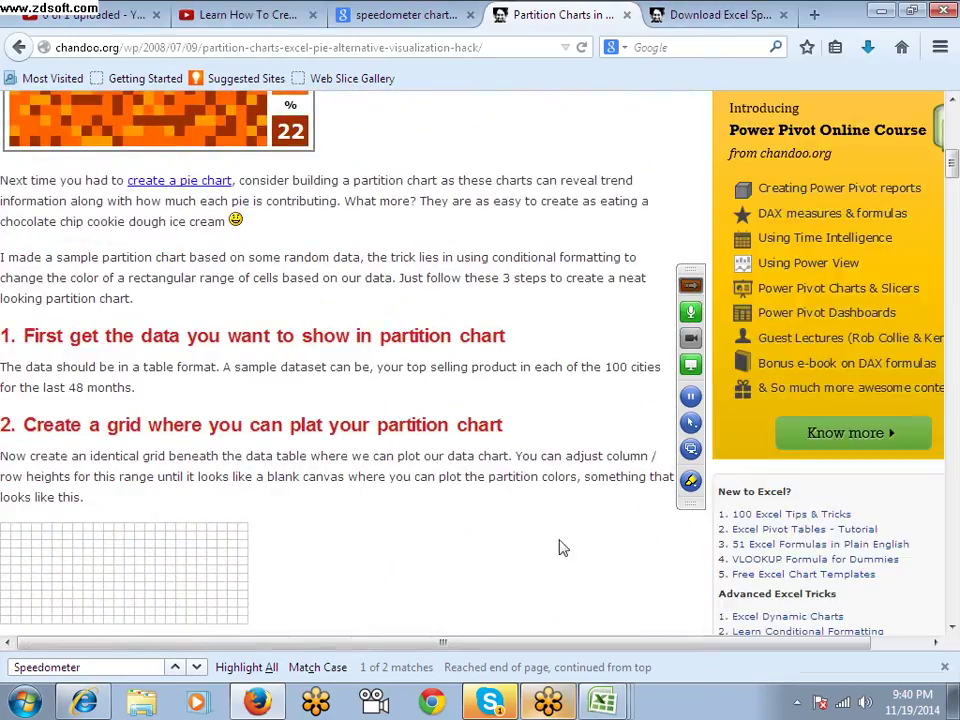
{"action": "left_click", "coordinate": [628, 16]}
{"action": "left_click", "coordinate": [628, 16]}
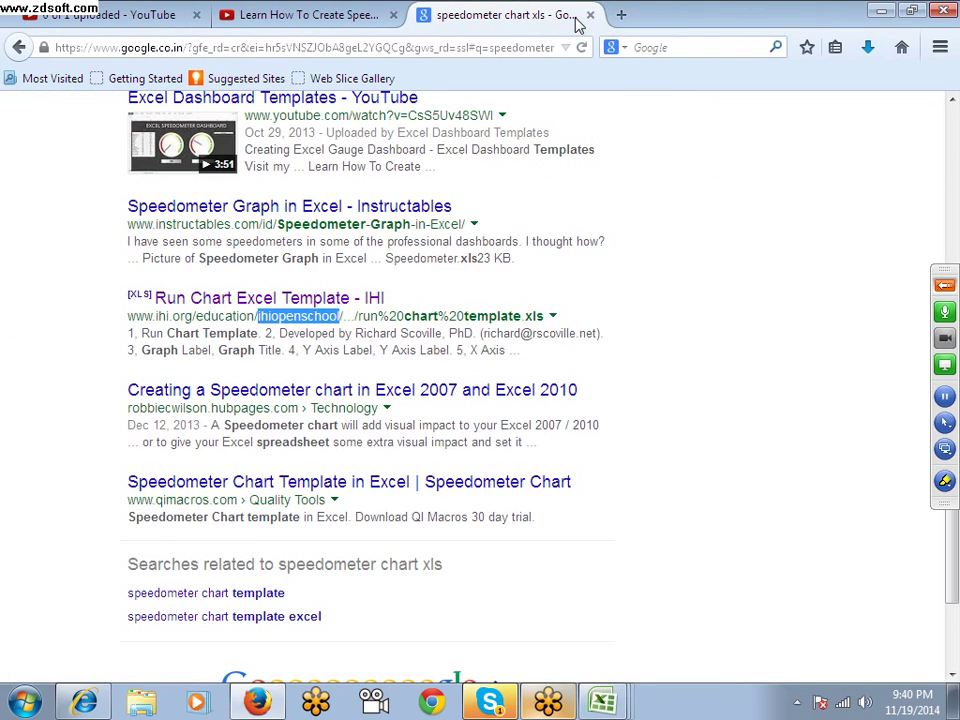
Step: Close the speedometer search results and speedometer tutorial video tabs
{"action": "left_click", "coordinate": [590, 15]}
{"action": "left_click", "coordinate": [392, 15]}
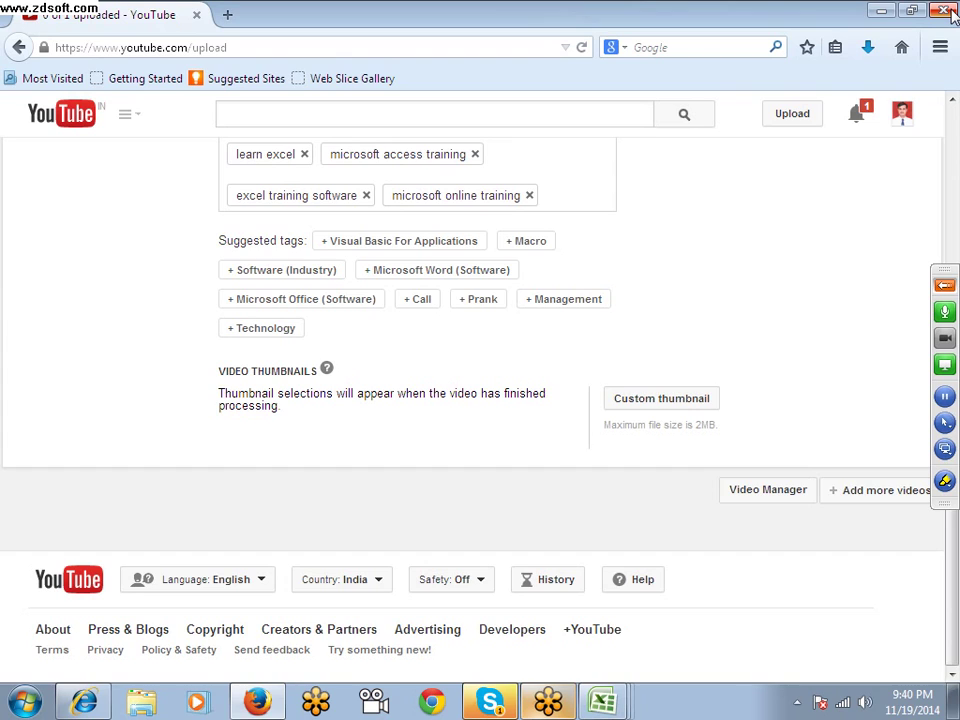
{"action": "scroll", "coordinate": [669, 437], "scroll_direction": "up", "scroll_amount": 1}
{"action": "scroll", "coordinate": [671, 437], "scroll_direction": "up", "scroll_amount": 3}
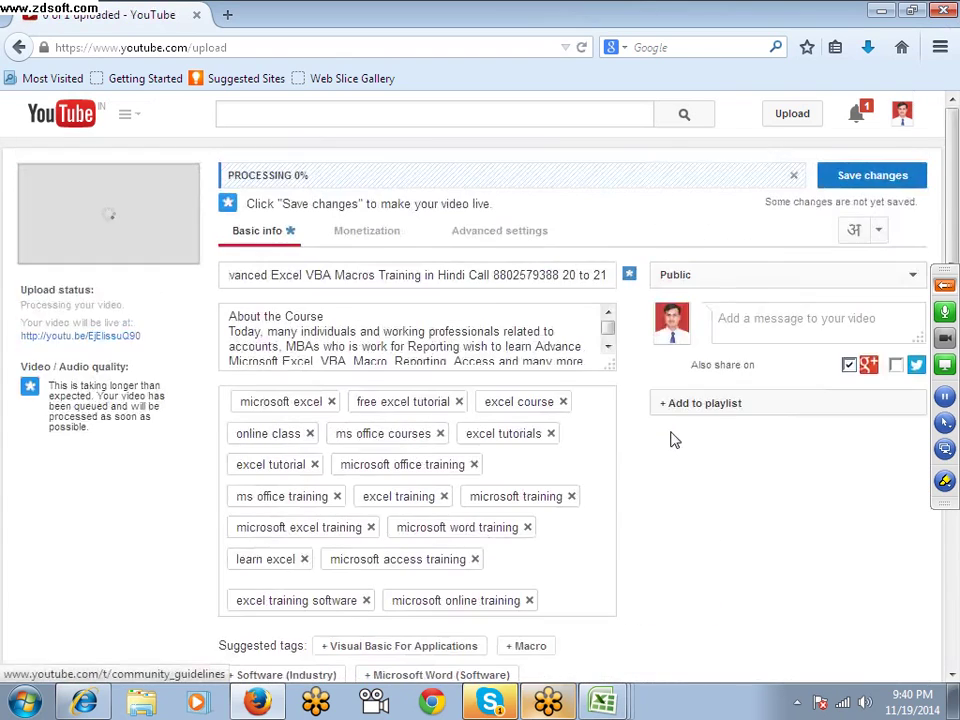
Step: Save the YouTube upload changes and stop recording the meeting session
{"action": "left_click", "coordinate": [845, 187]}
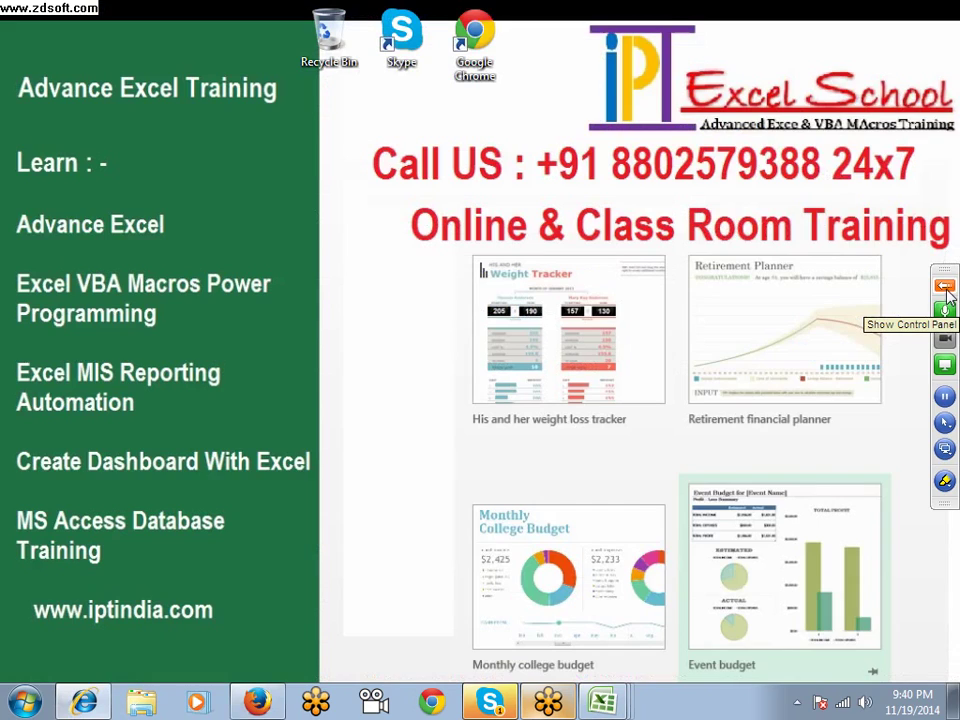
{"action": "left_click", "coordinate": [946, 291]}
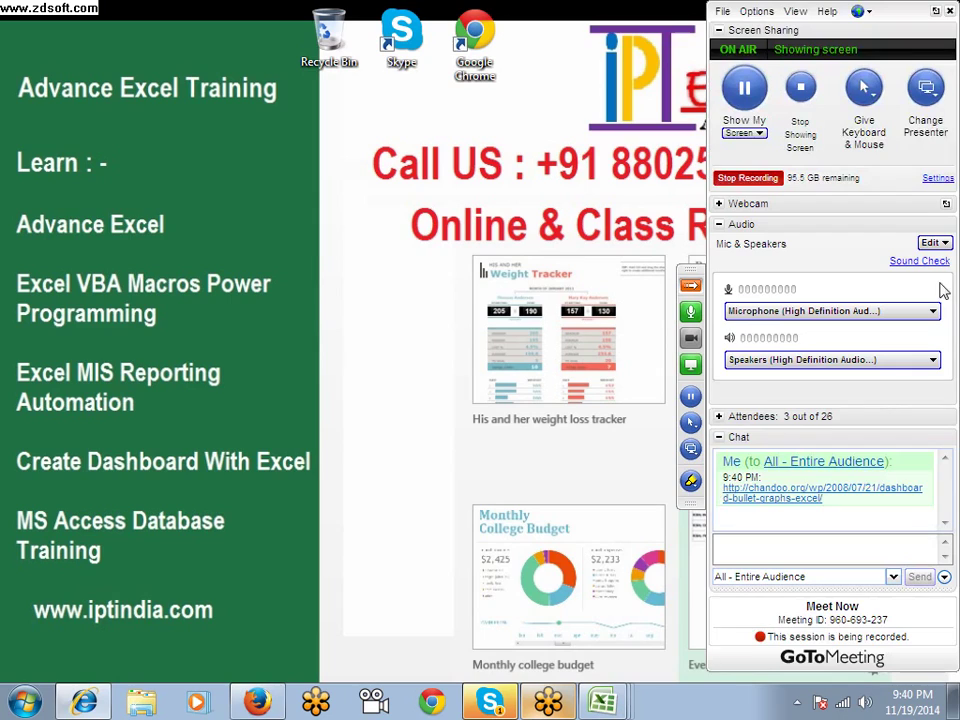
{"action": "left_click", "coordinate": [748, 180]}
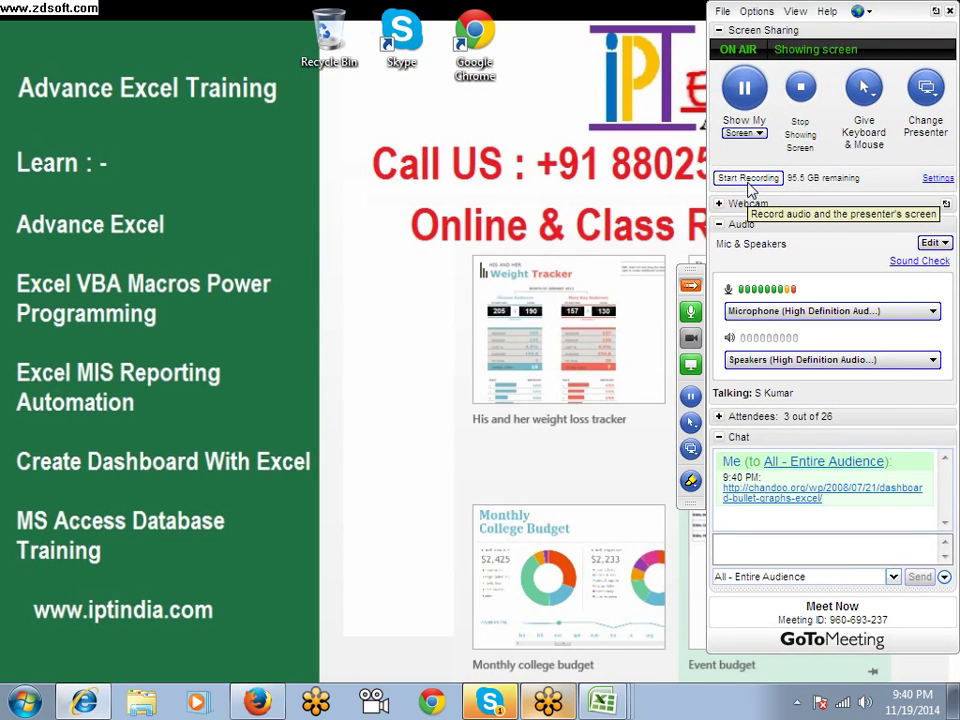